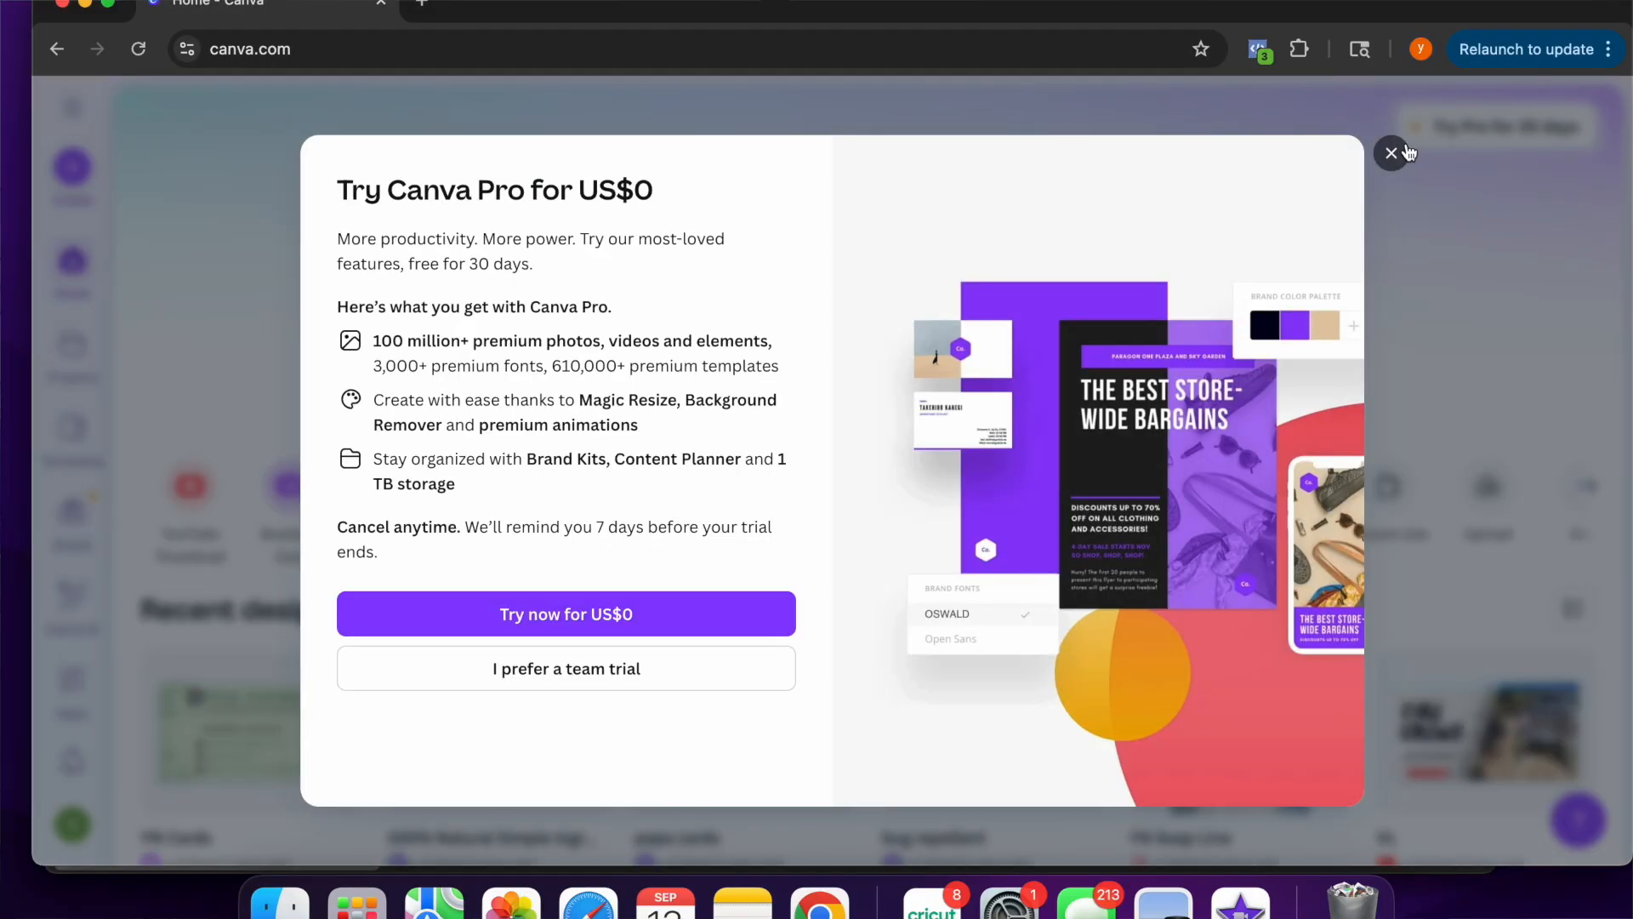
Dismiss the Pro trial offer and create a blank Video (Landscape) design
left_click(1393, 154)
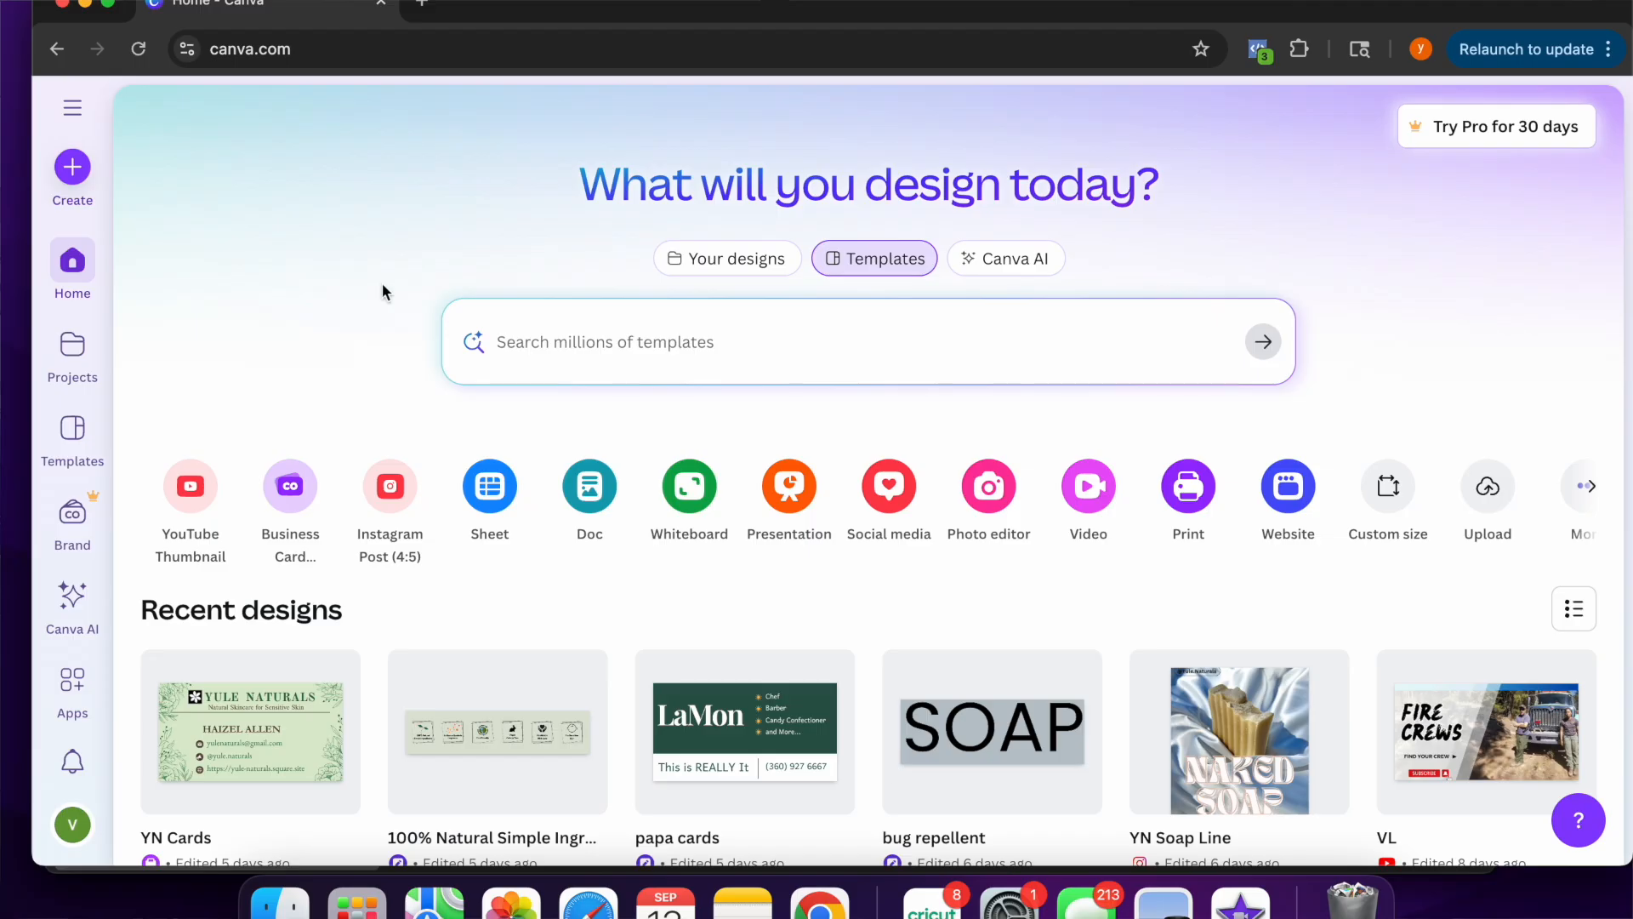
left_click(1089, 493)
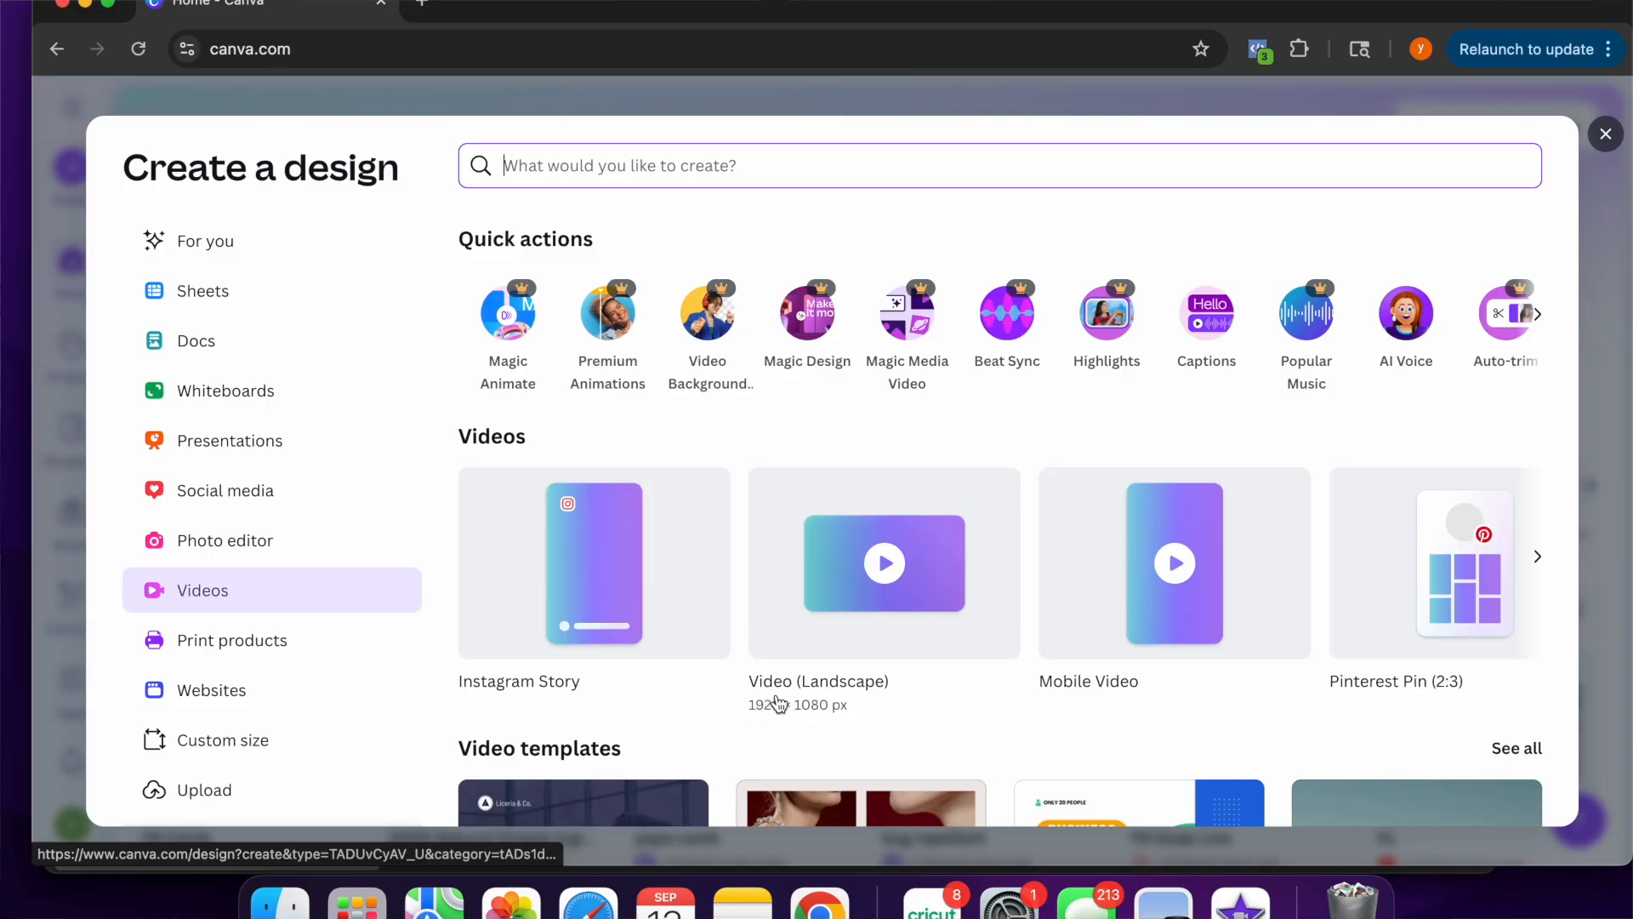
left_click(812, 576)
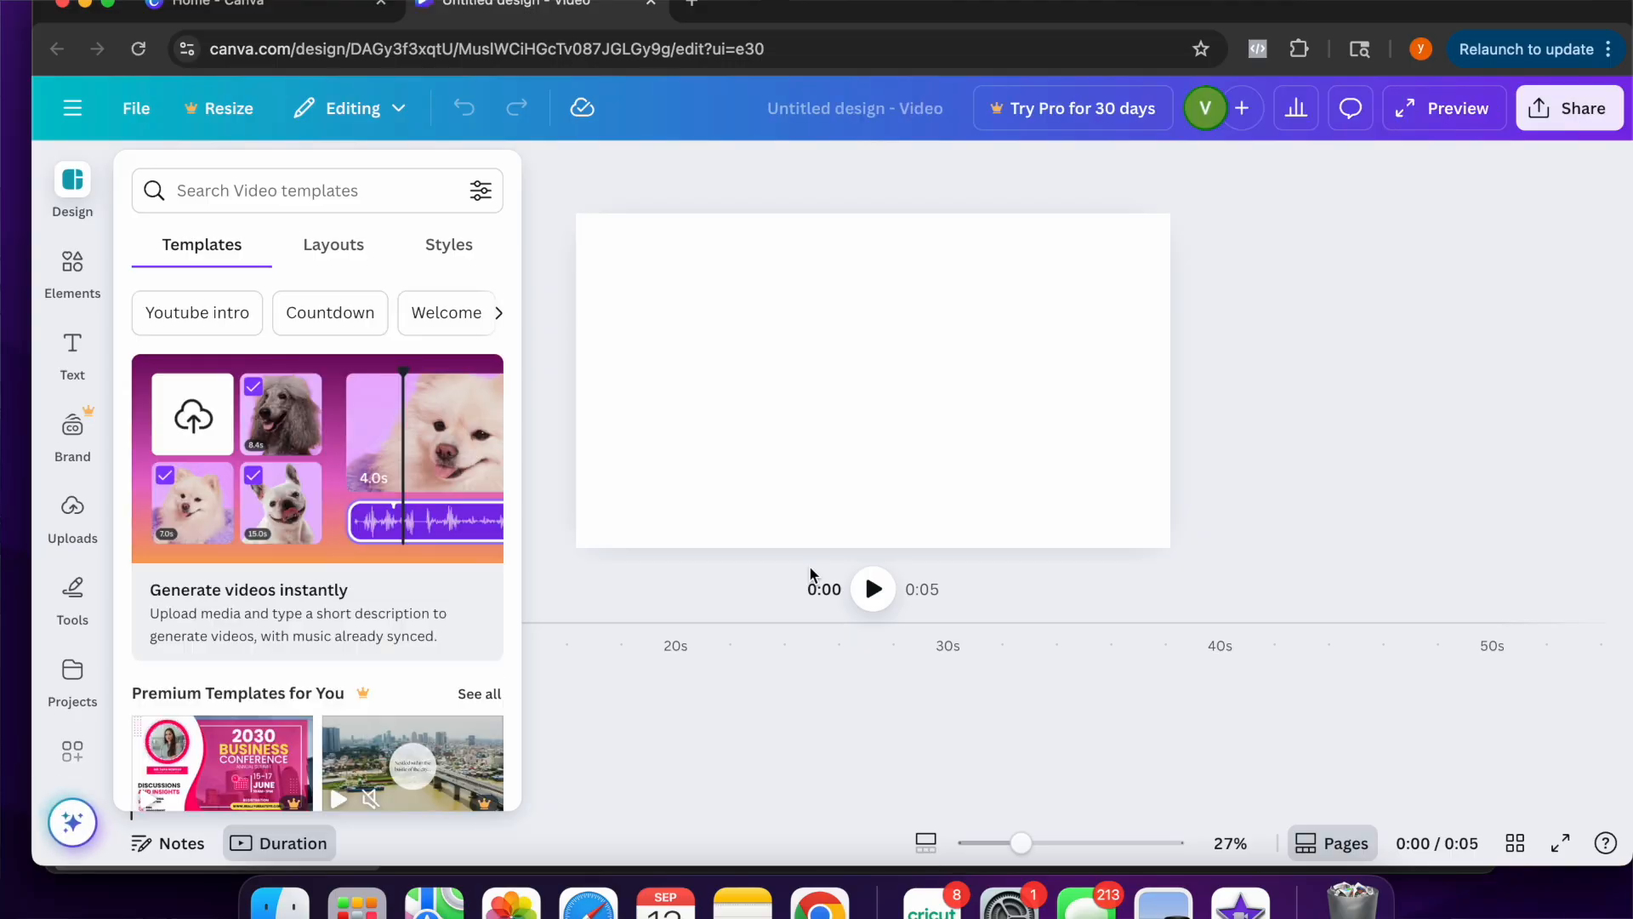
Extend the blank page's duration on the timeline to 9.1 seconds
left_click(595, 679)
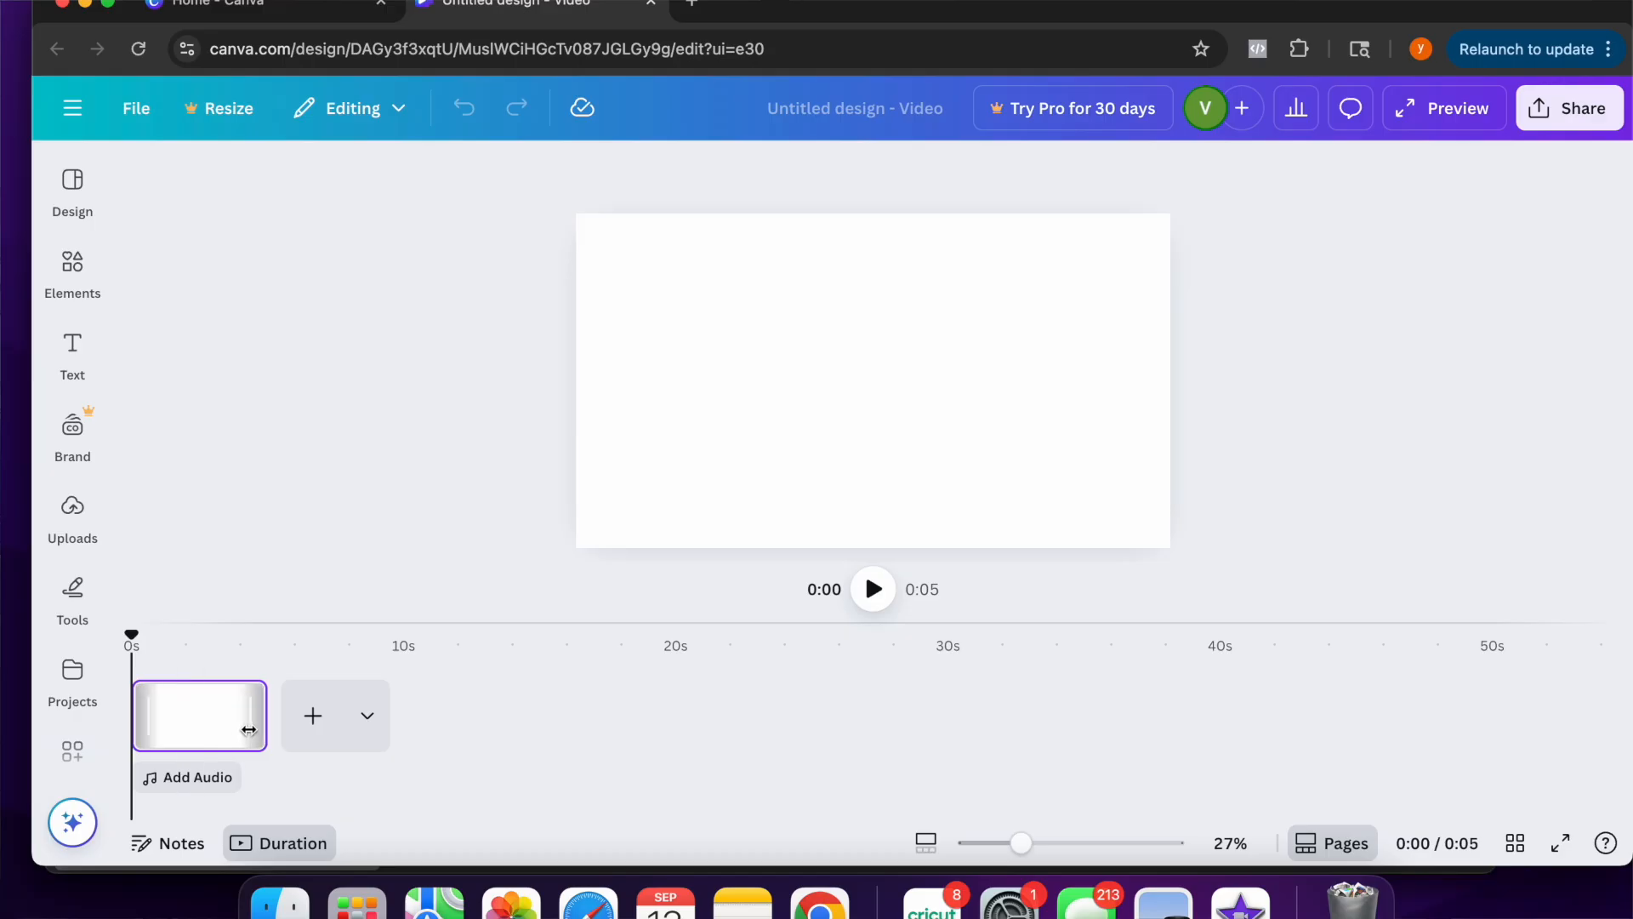
left_click_drag(248, 730, 380, 730)
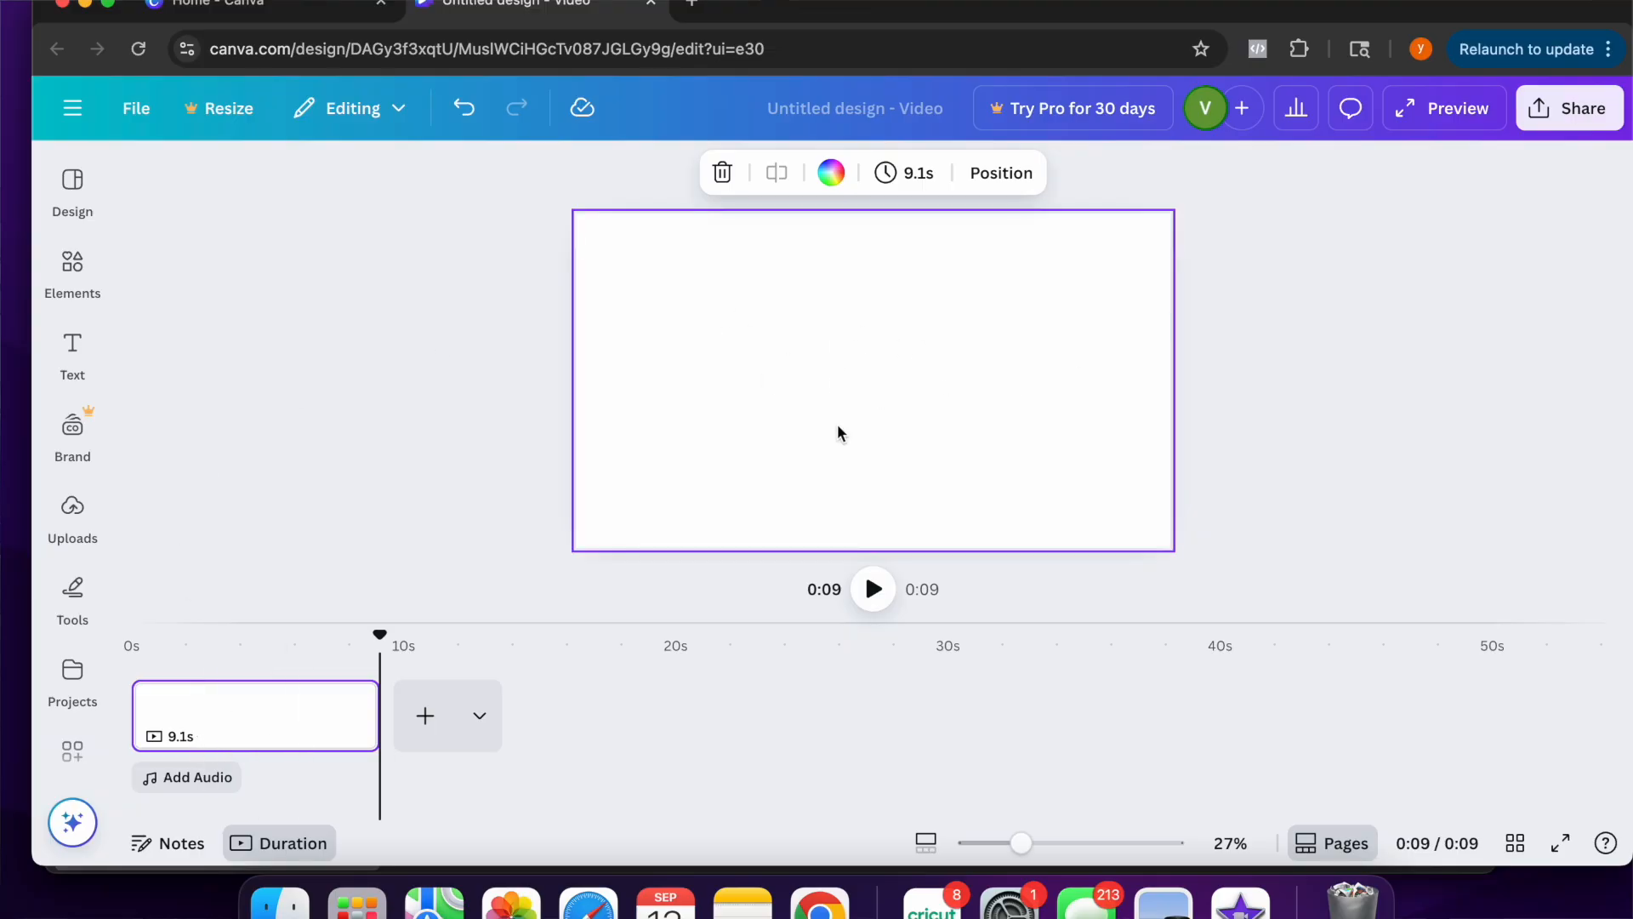
Search the video templates for "flower" using the recent search "field of flowers"
left_click(75, 188)
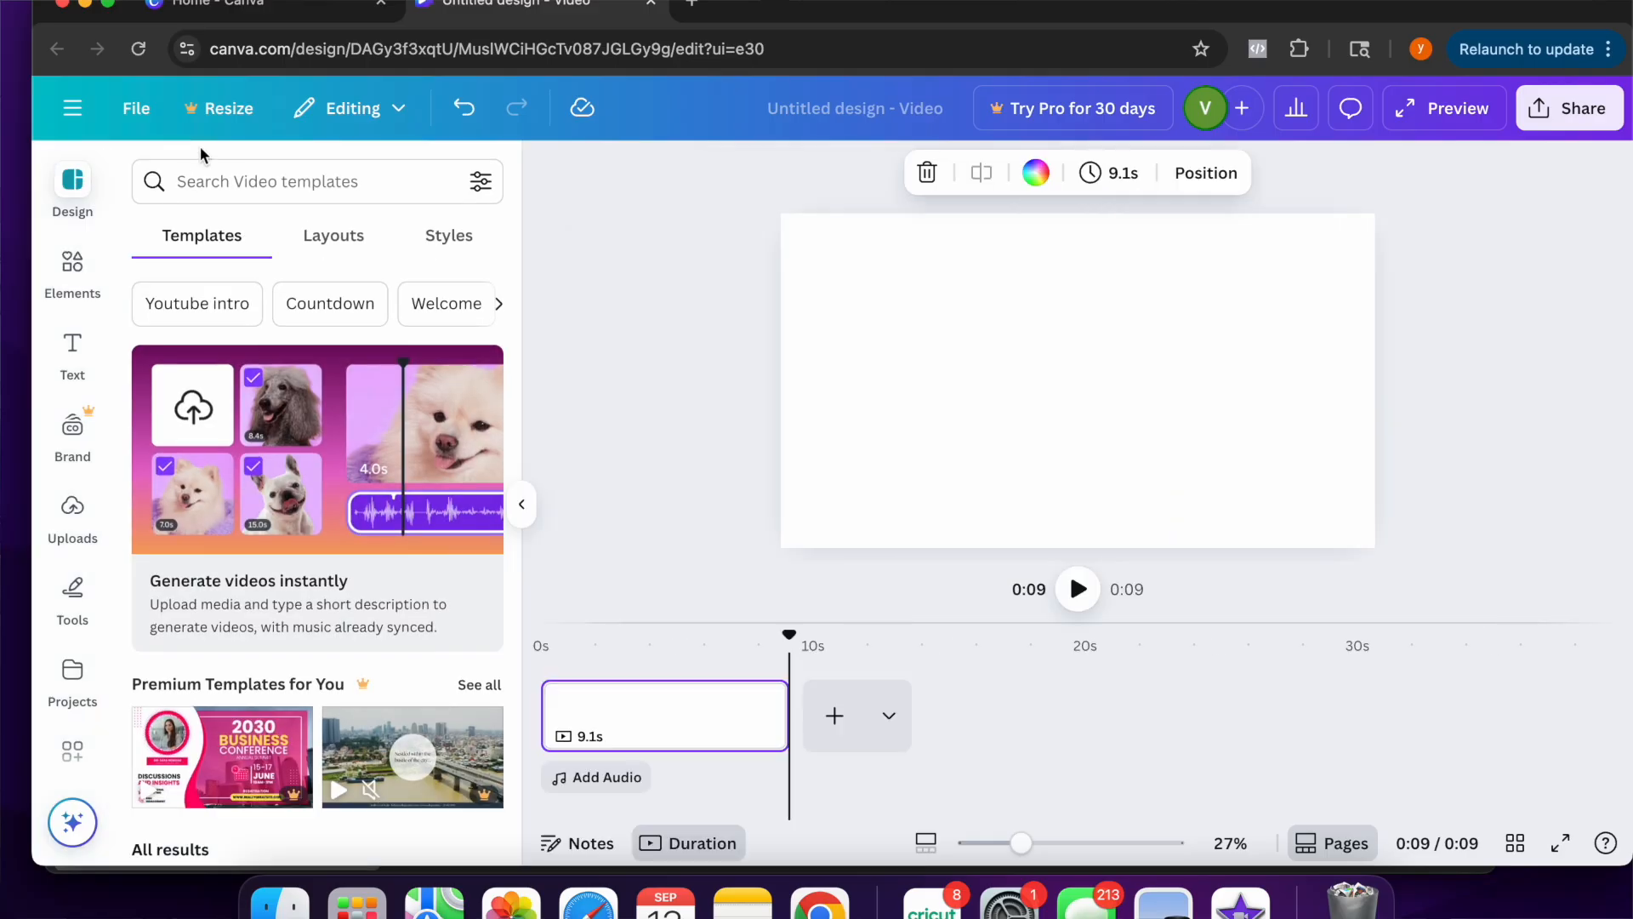
left_click(298, 170)
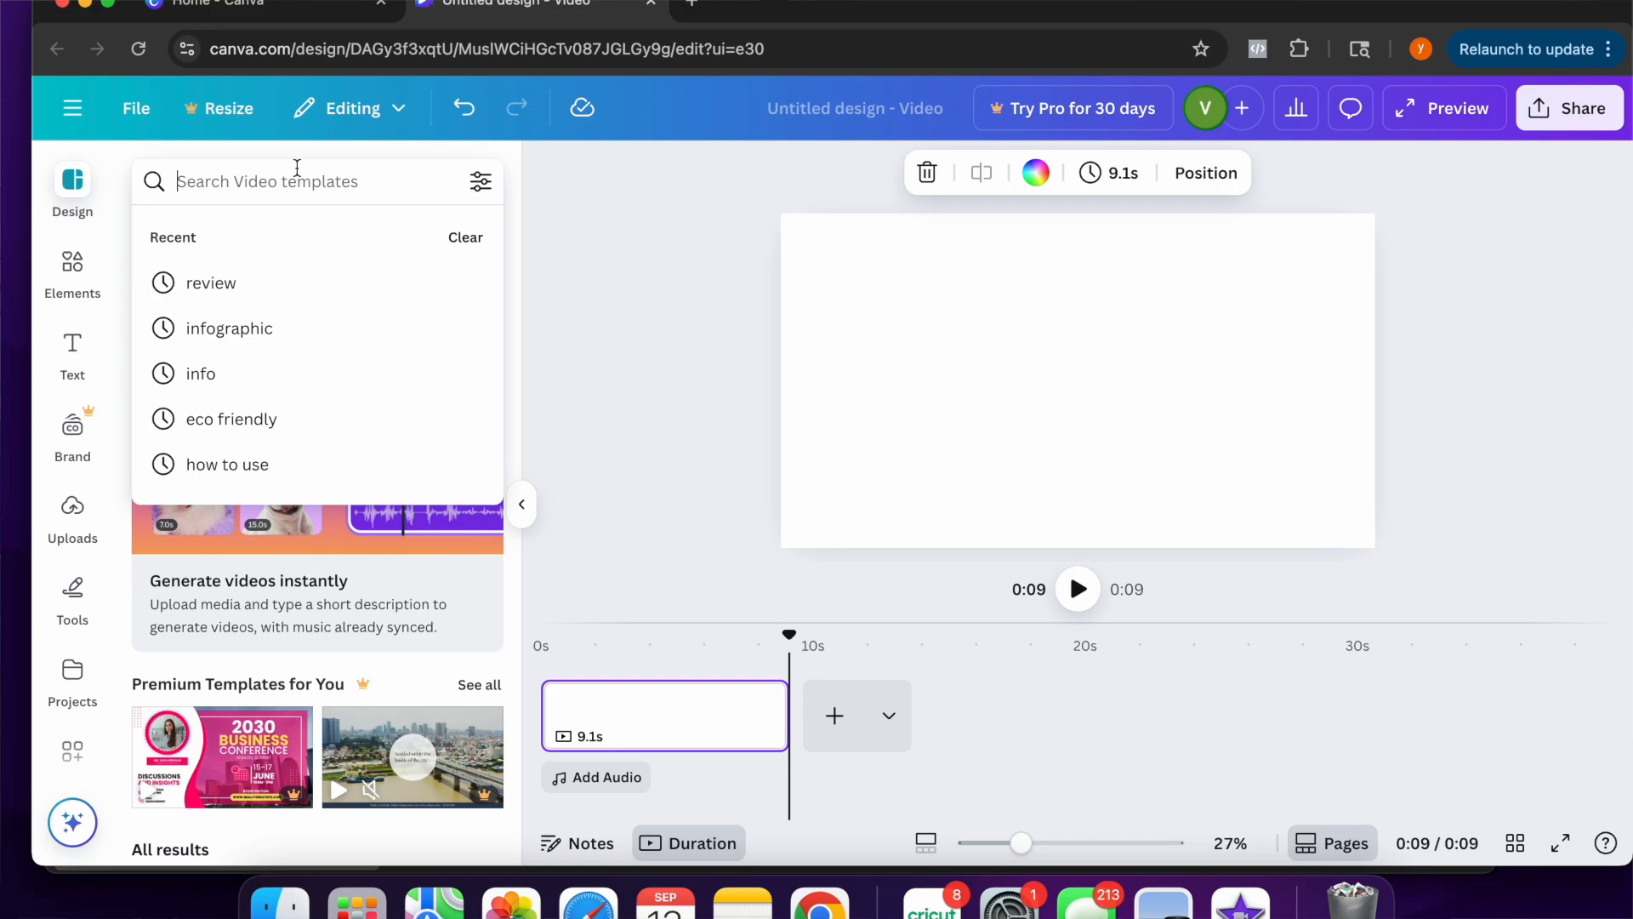
type("flower")
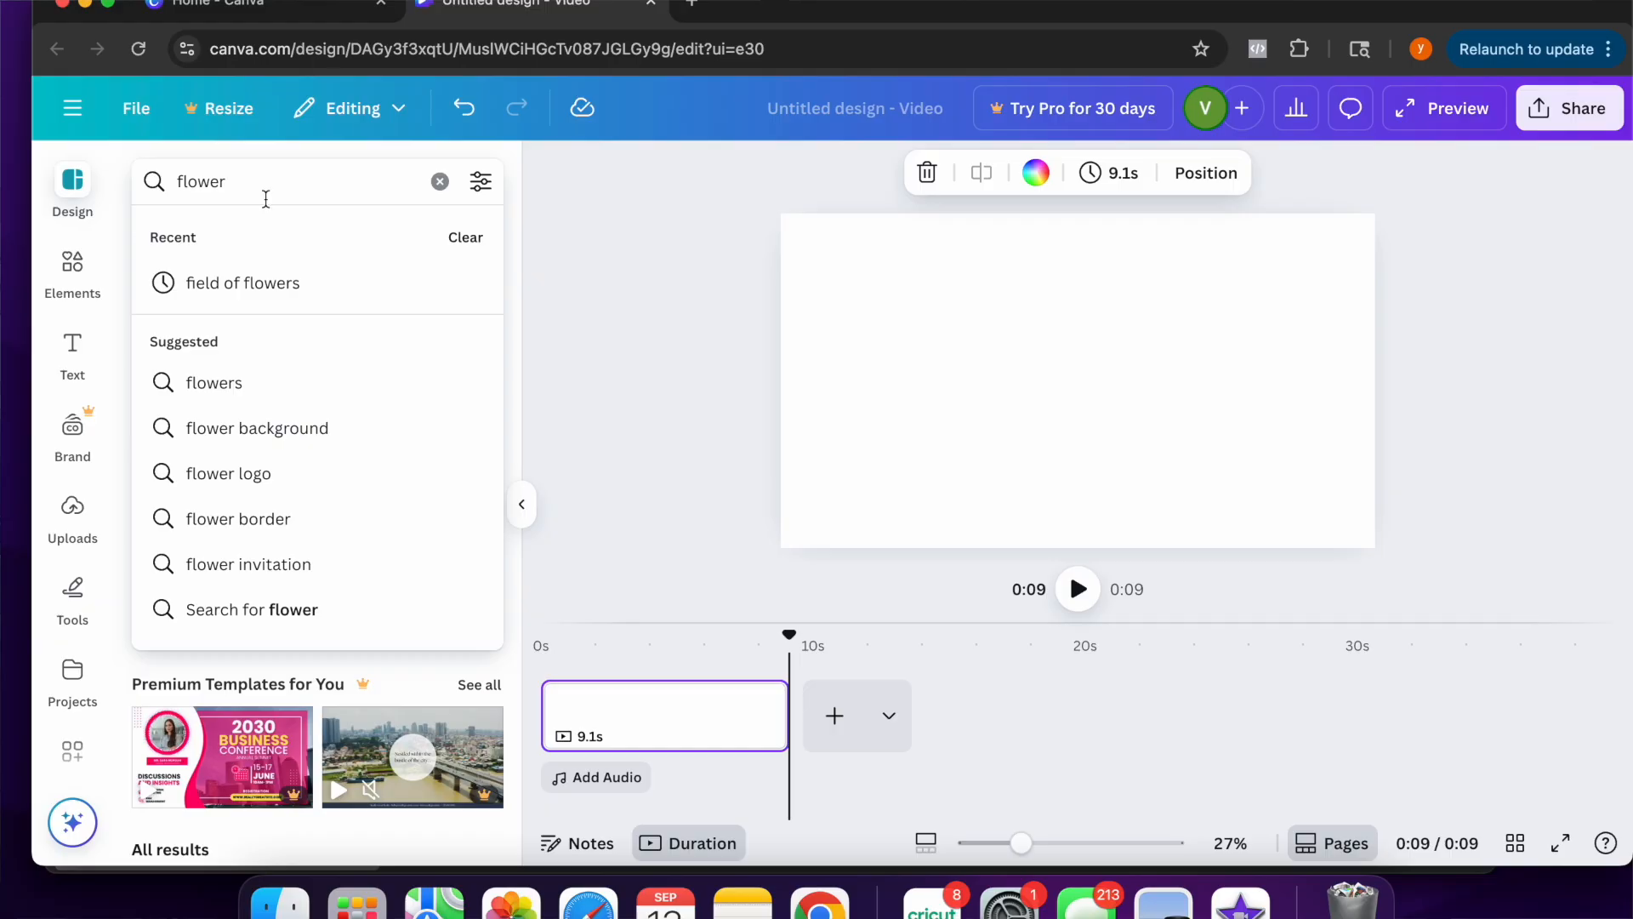
left_click(267, 283)
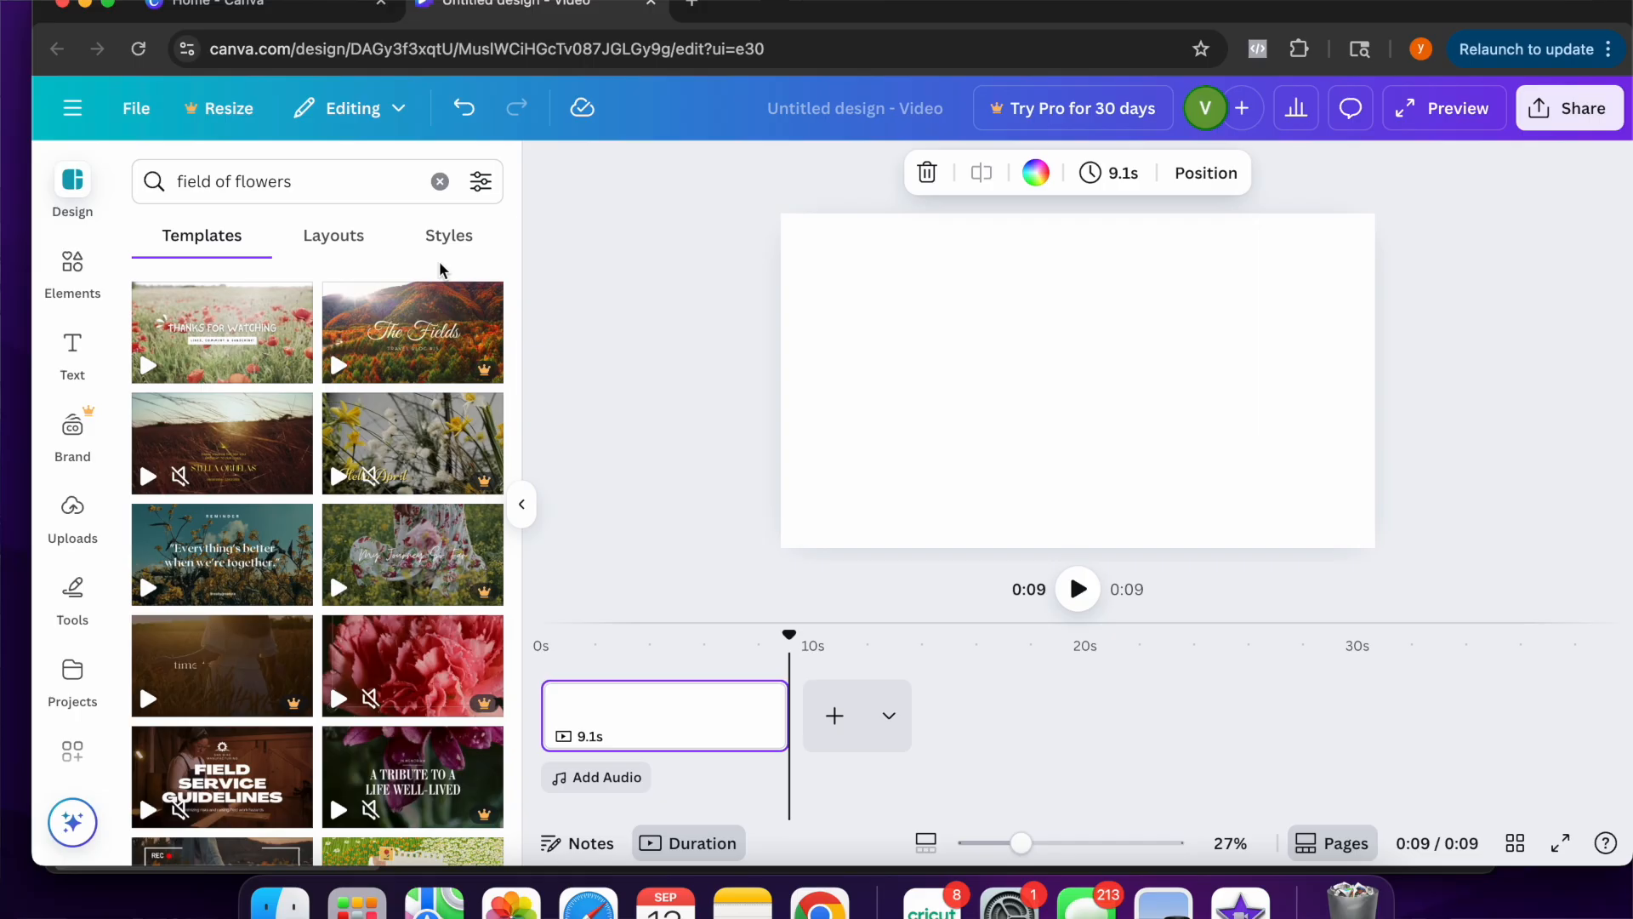
Apply the Floral Thank You For Watching Outro Video template and replace it with the related White Black Simple Minimalist Thank You Video
scroll(460, 403, "down", 3)
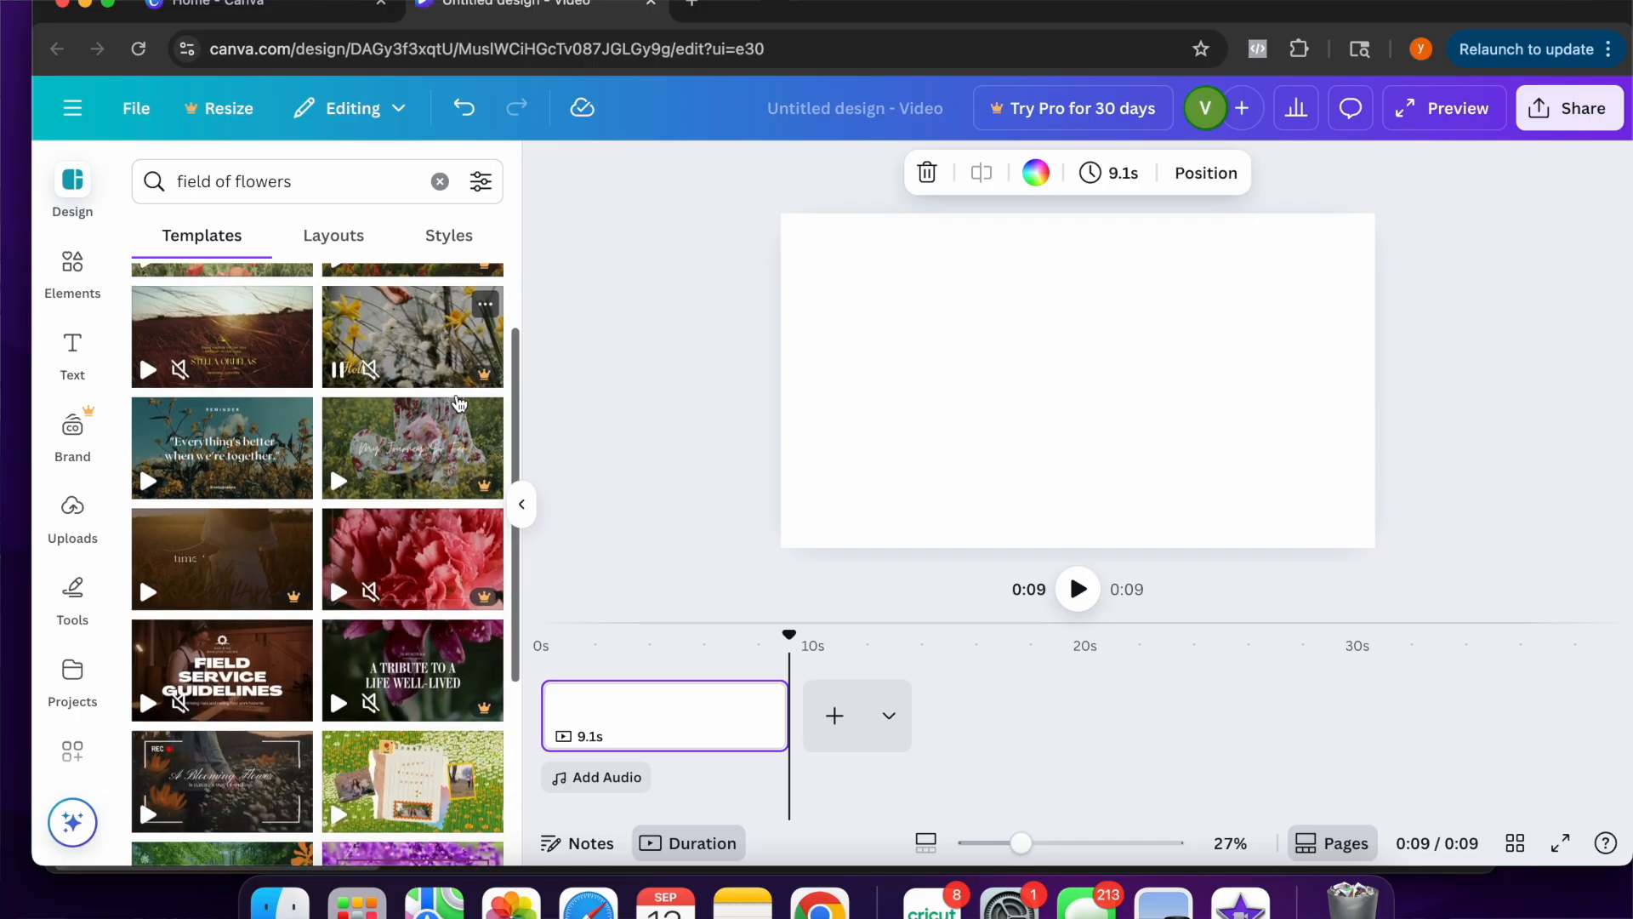
scroll(463, 391, "up", 2)
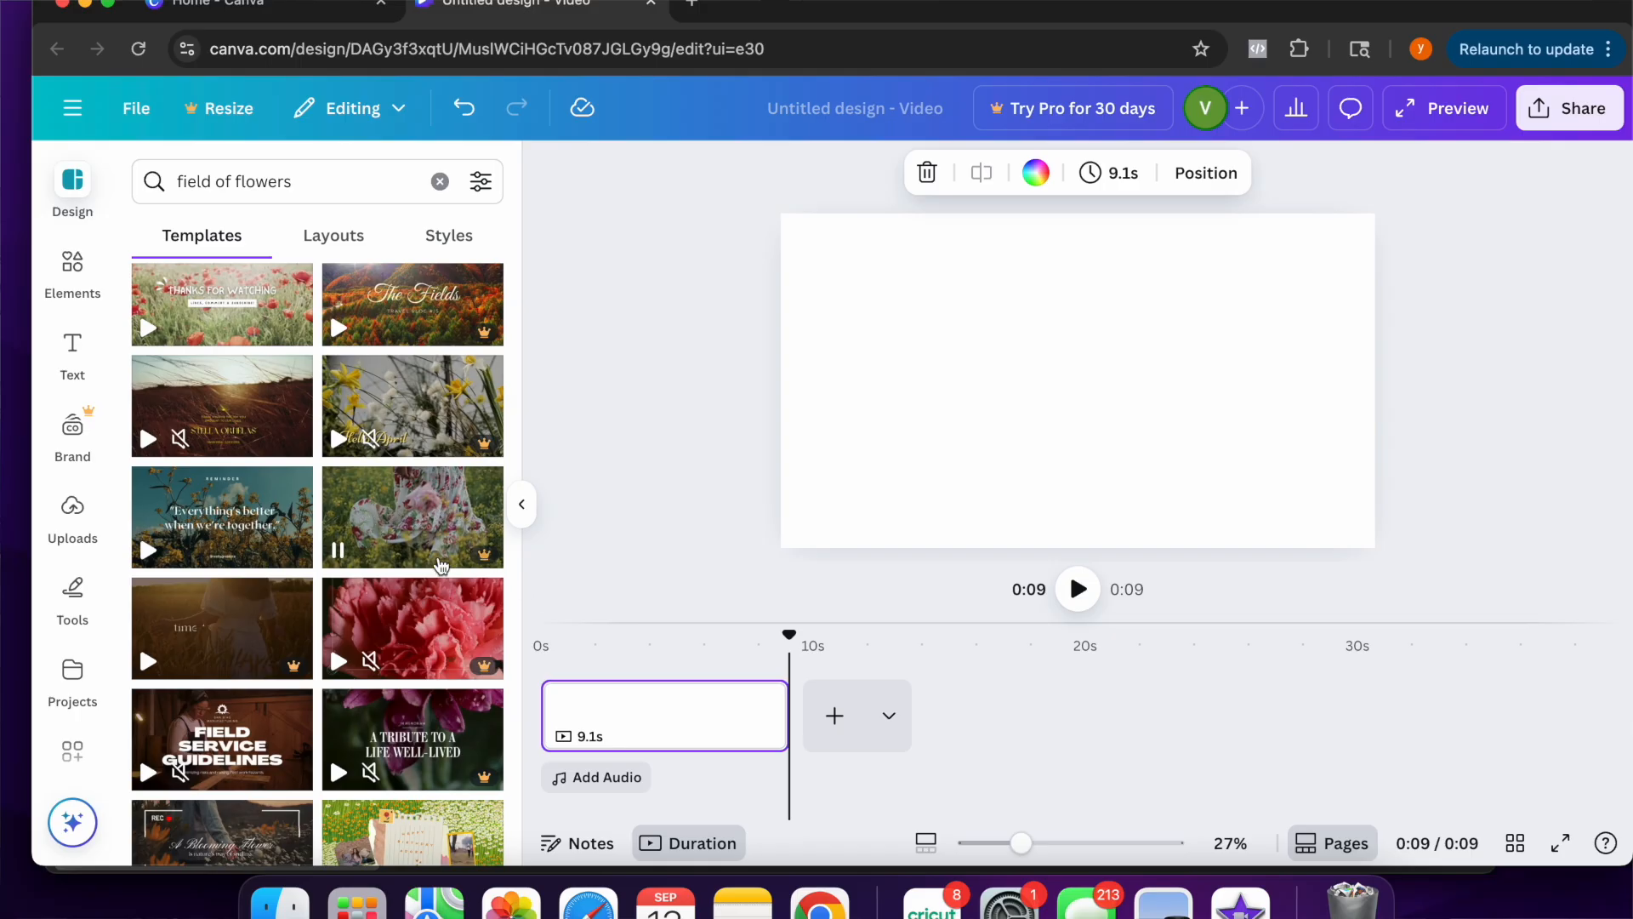
scroll(441, 565, "down", 3)
scroll(425, 549, "up", 3)
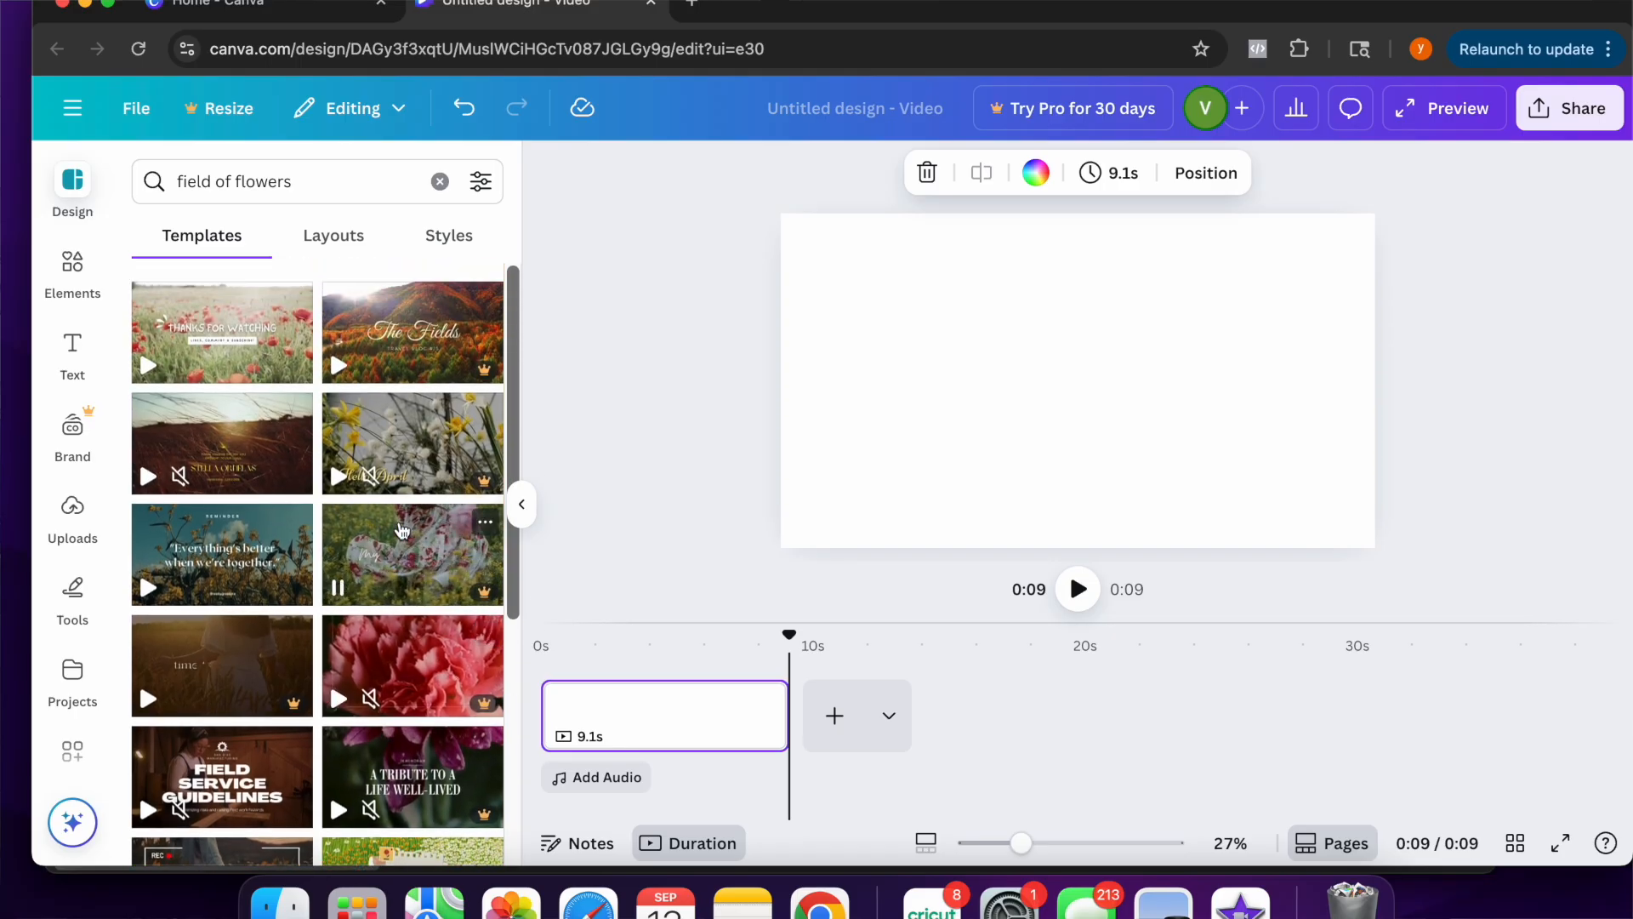
left_click(266, 349)
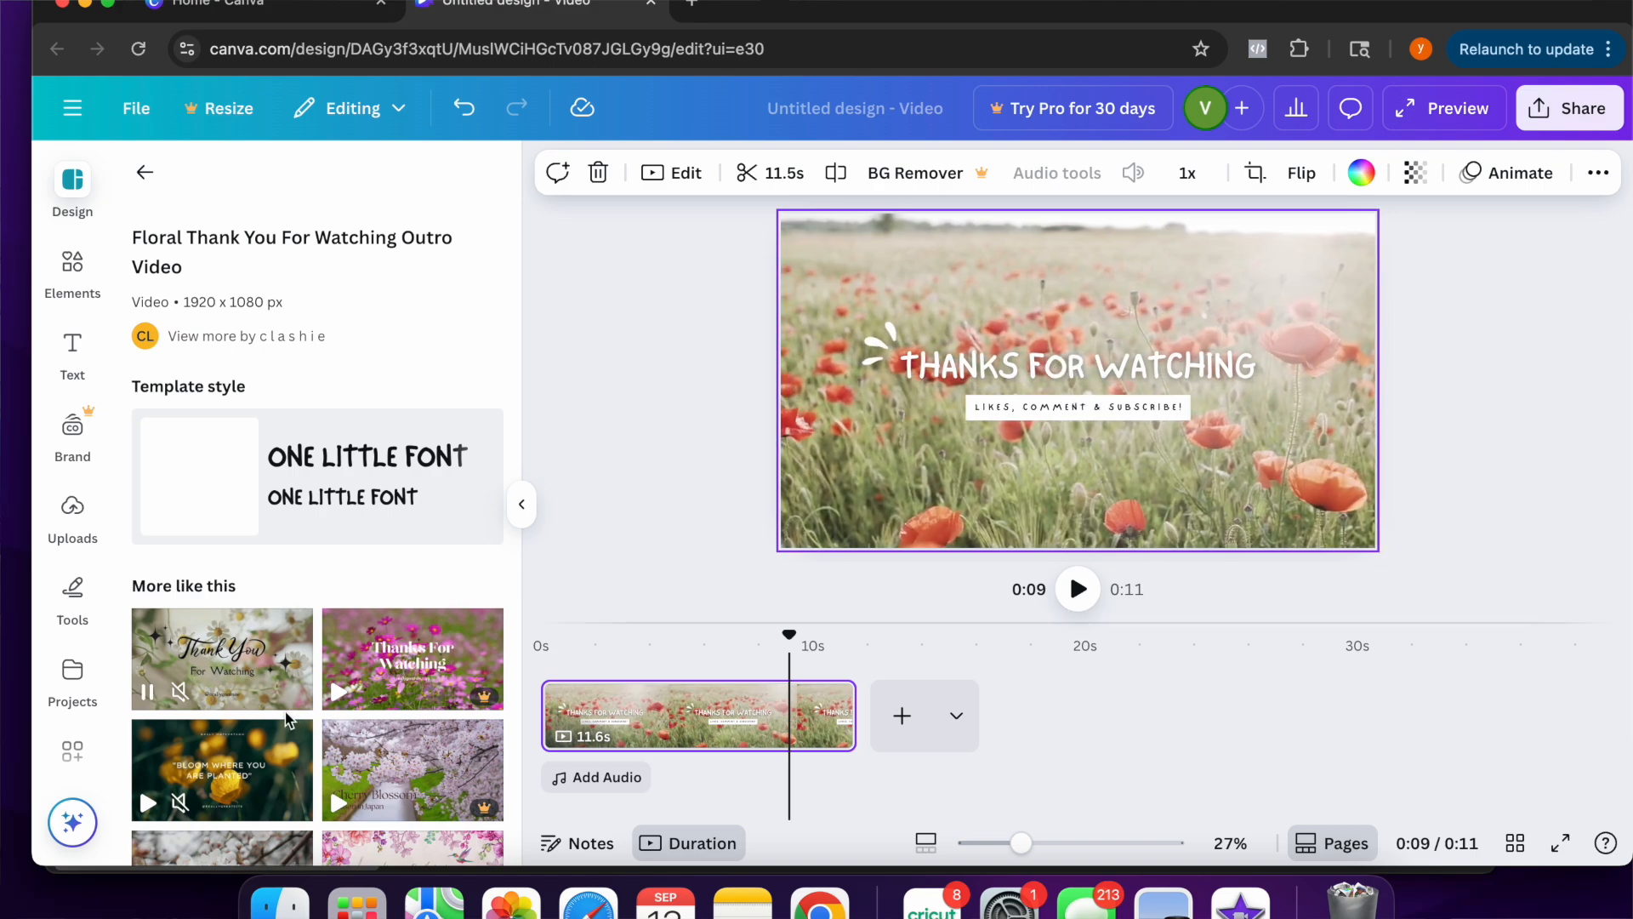
left_click(228, 668)
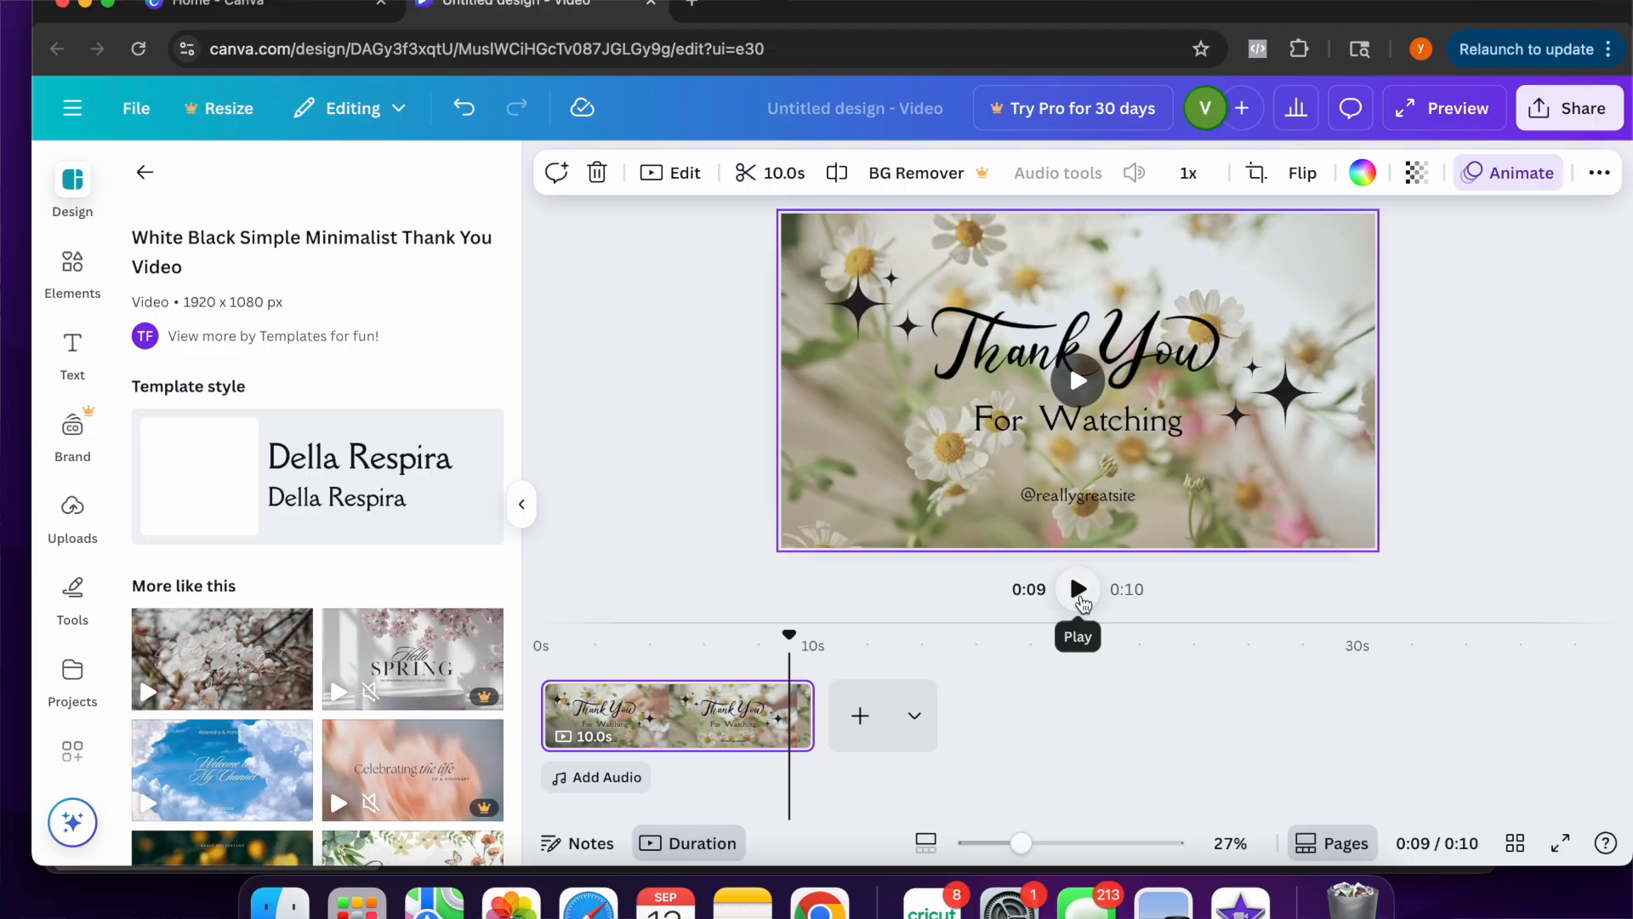
Preview the thank-you page by playing it and scrubbing through it, ending at the start of the timeline
left_click(1080, 599)
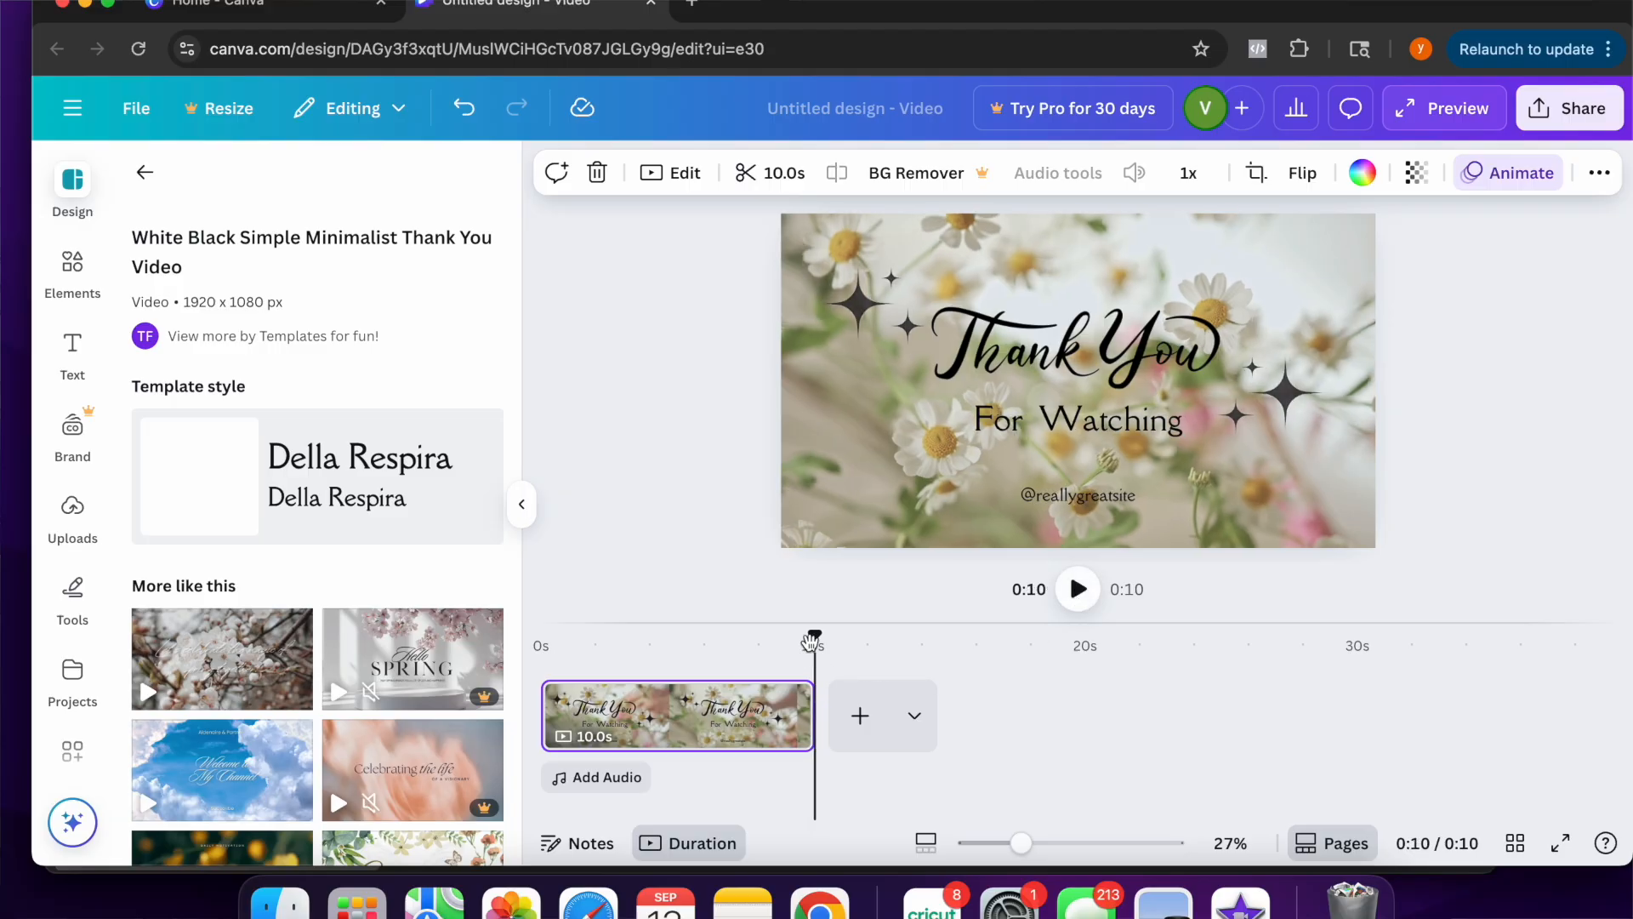
left_click_drag(815, 644, 541, 640)
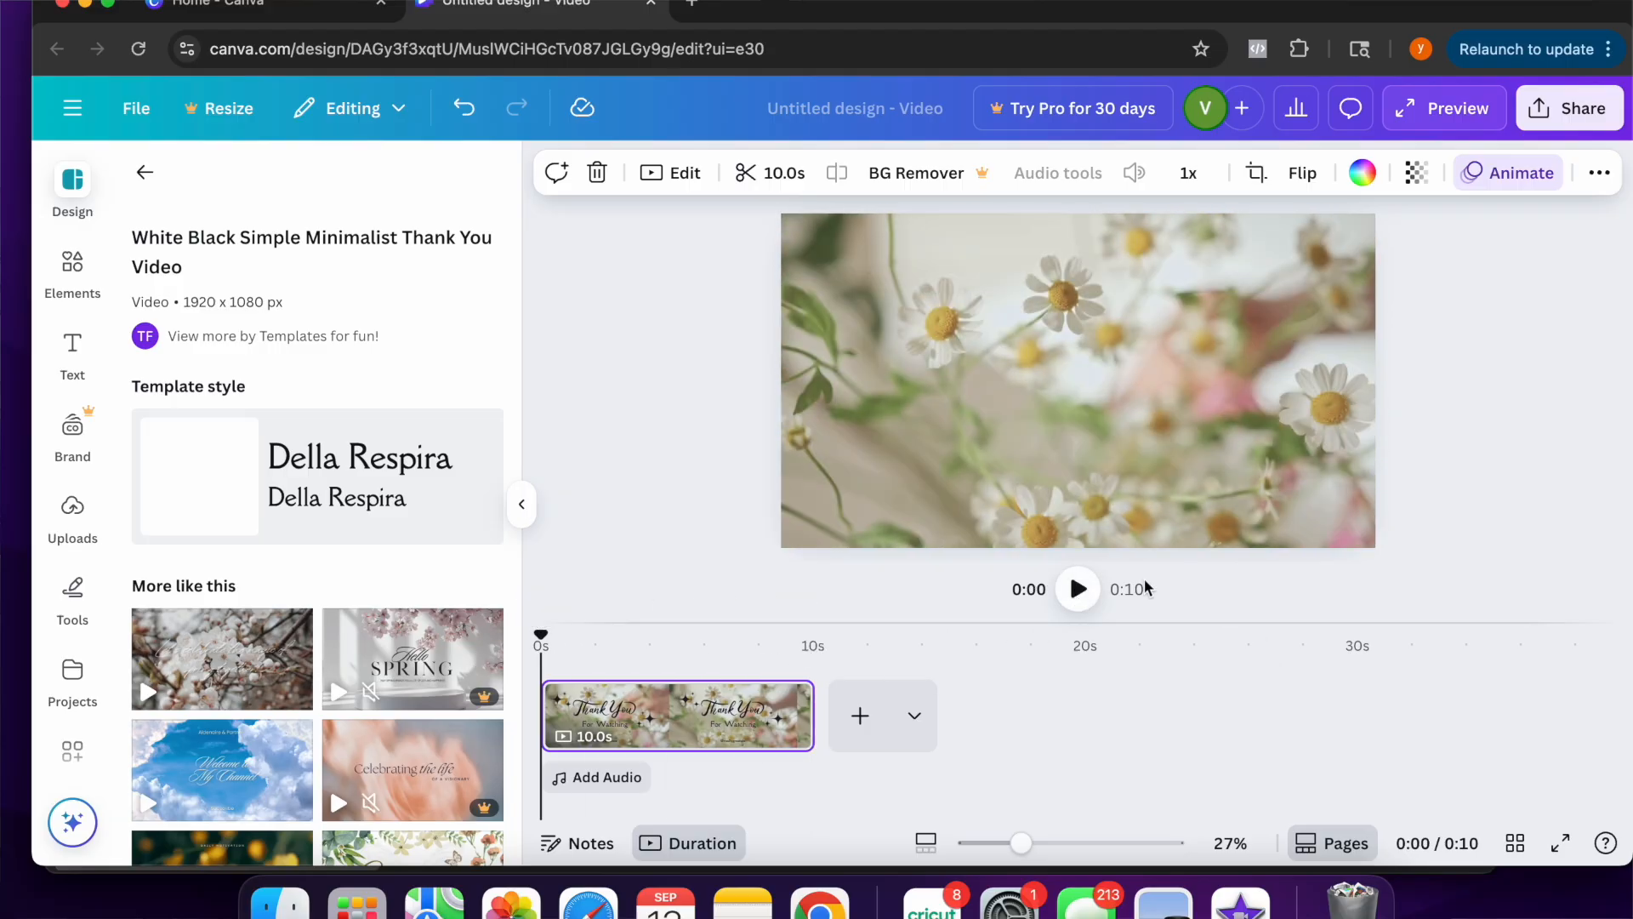
left_click_drag(543, 636, 702, 634)
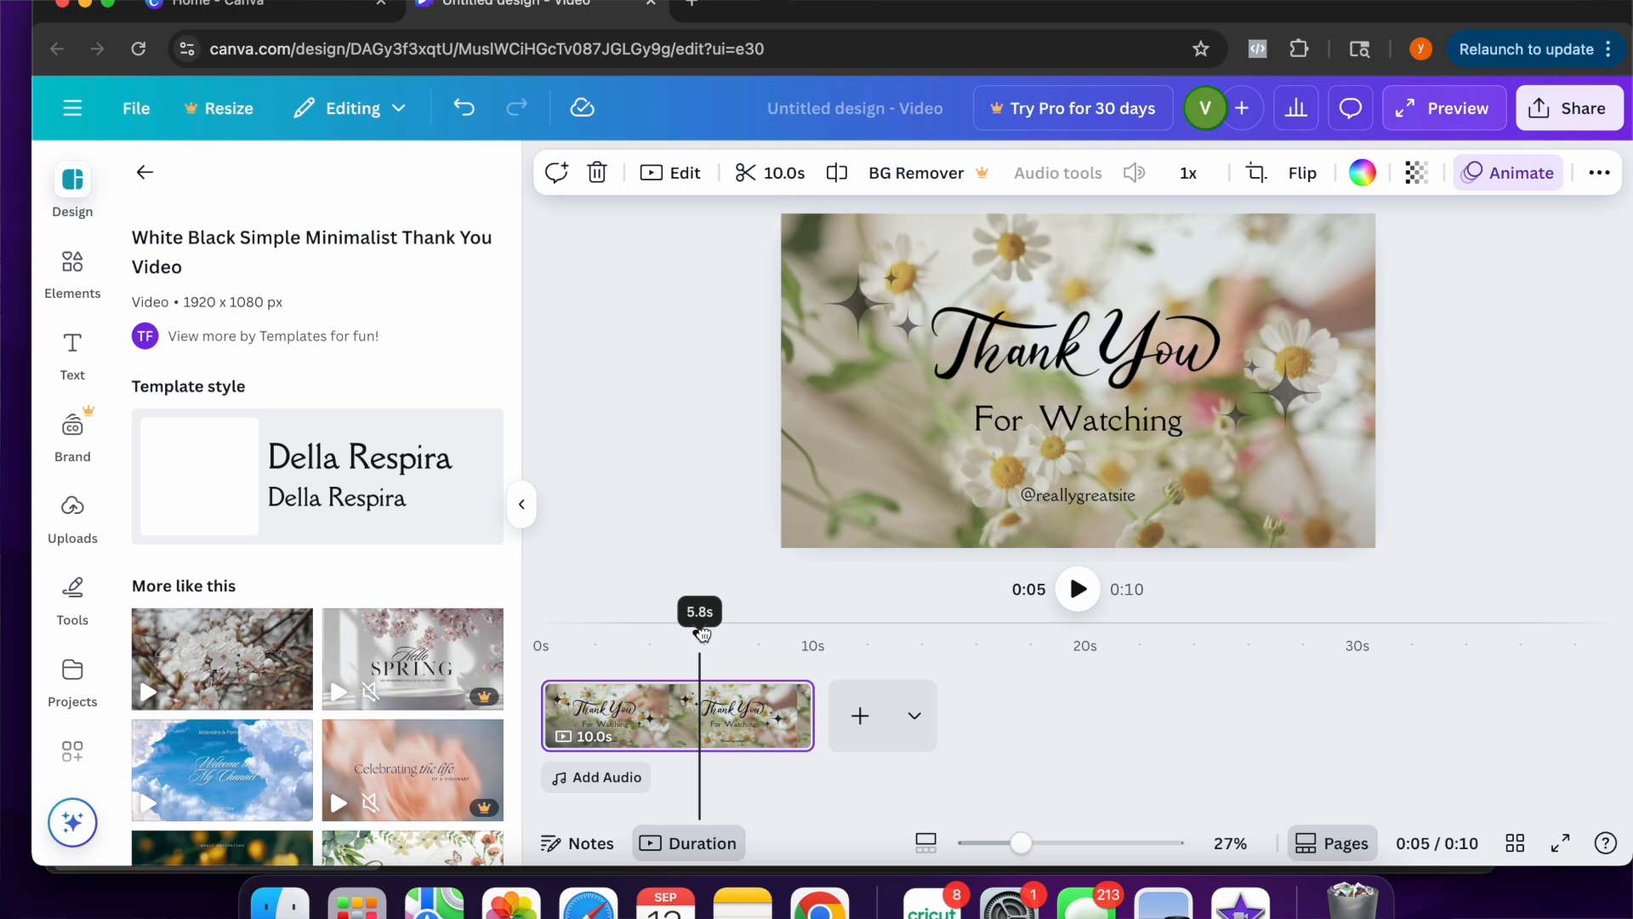
left_click_drag(702, 634, 541, 649)
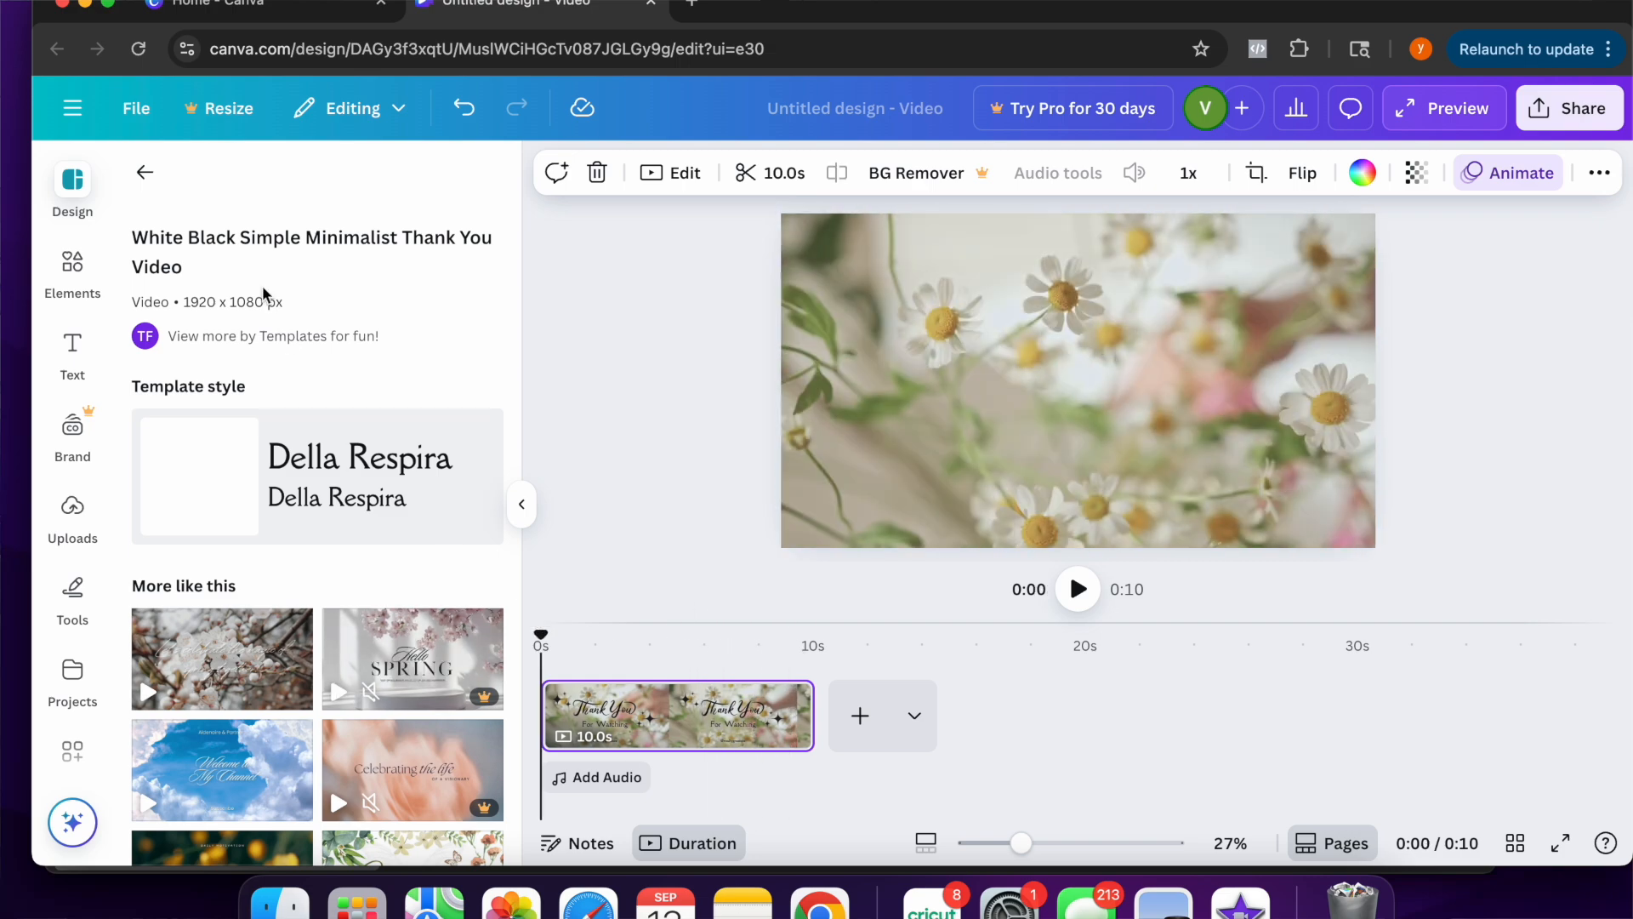
Return to the template library and search the video templates for "retro"
left_click(147, 172)
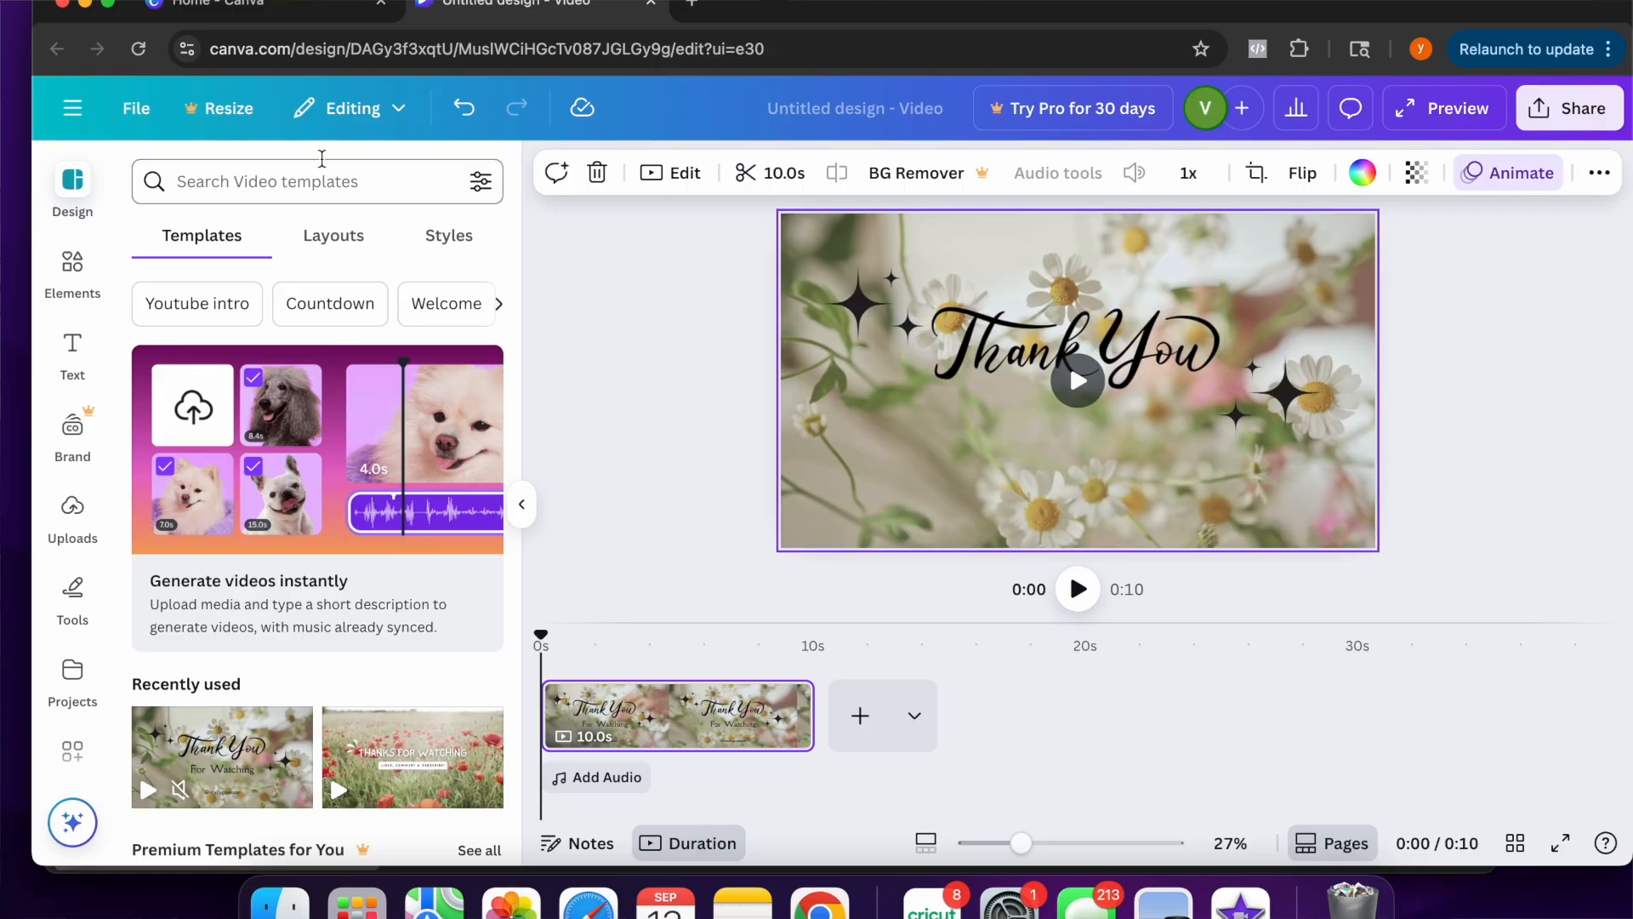
left_click(309, 163)
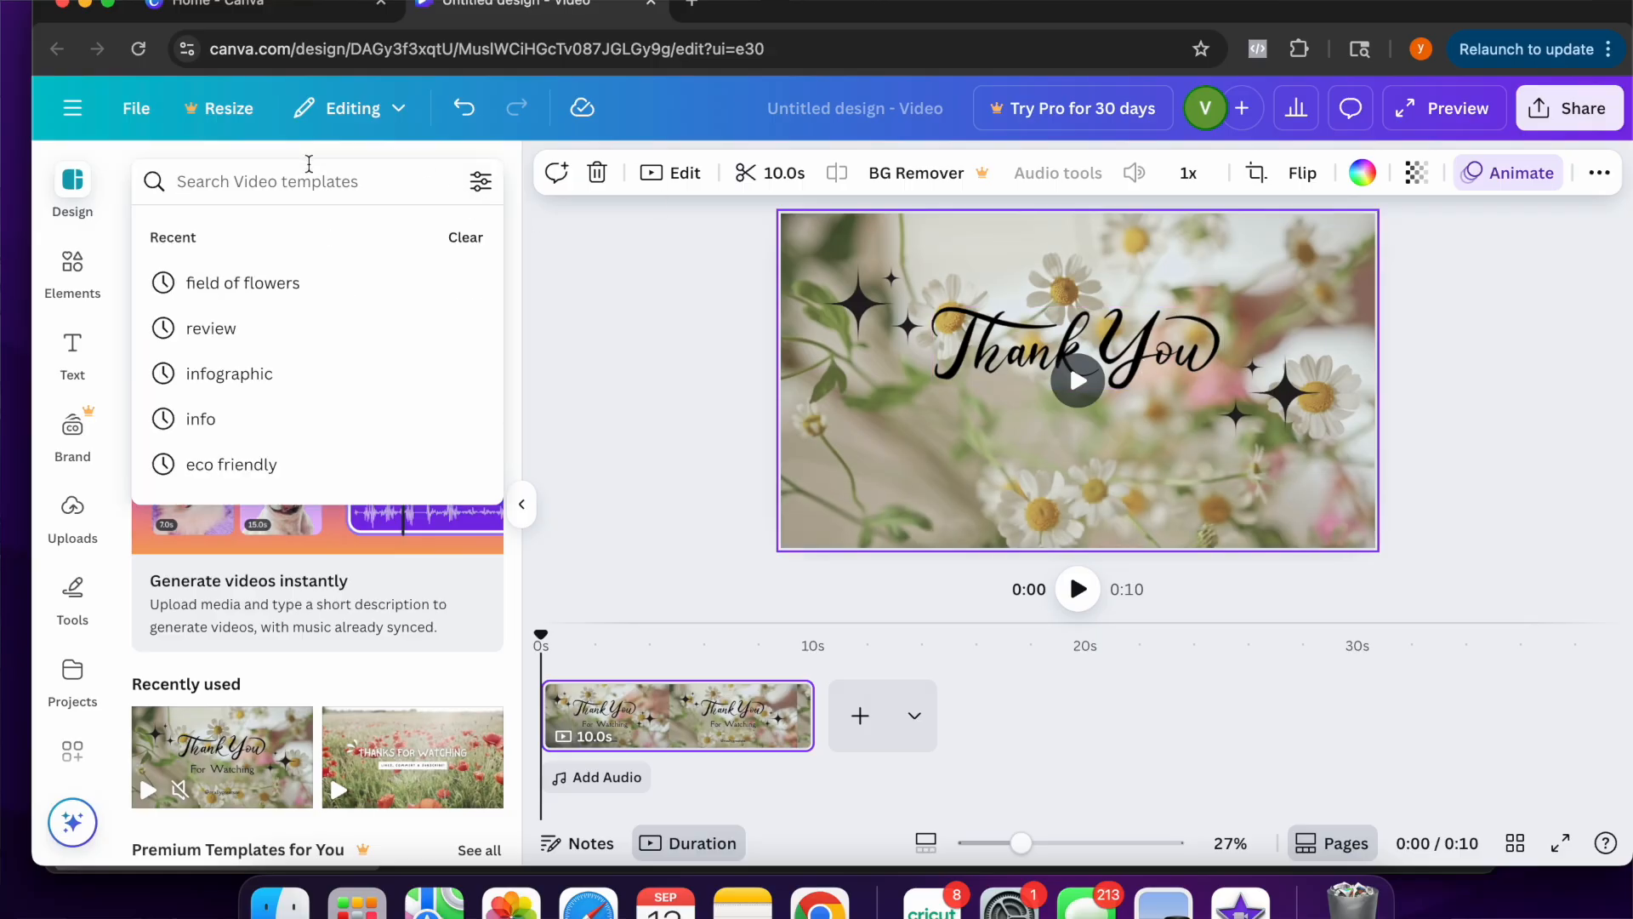
type("retro")
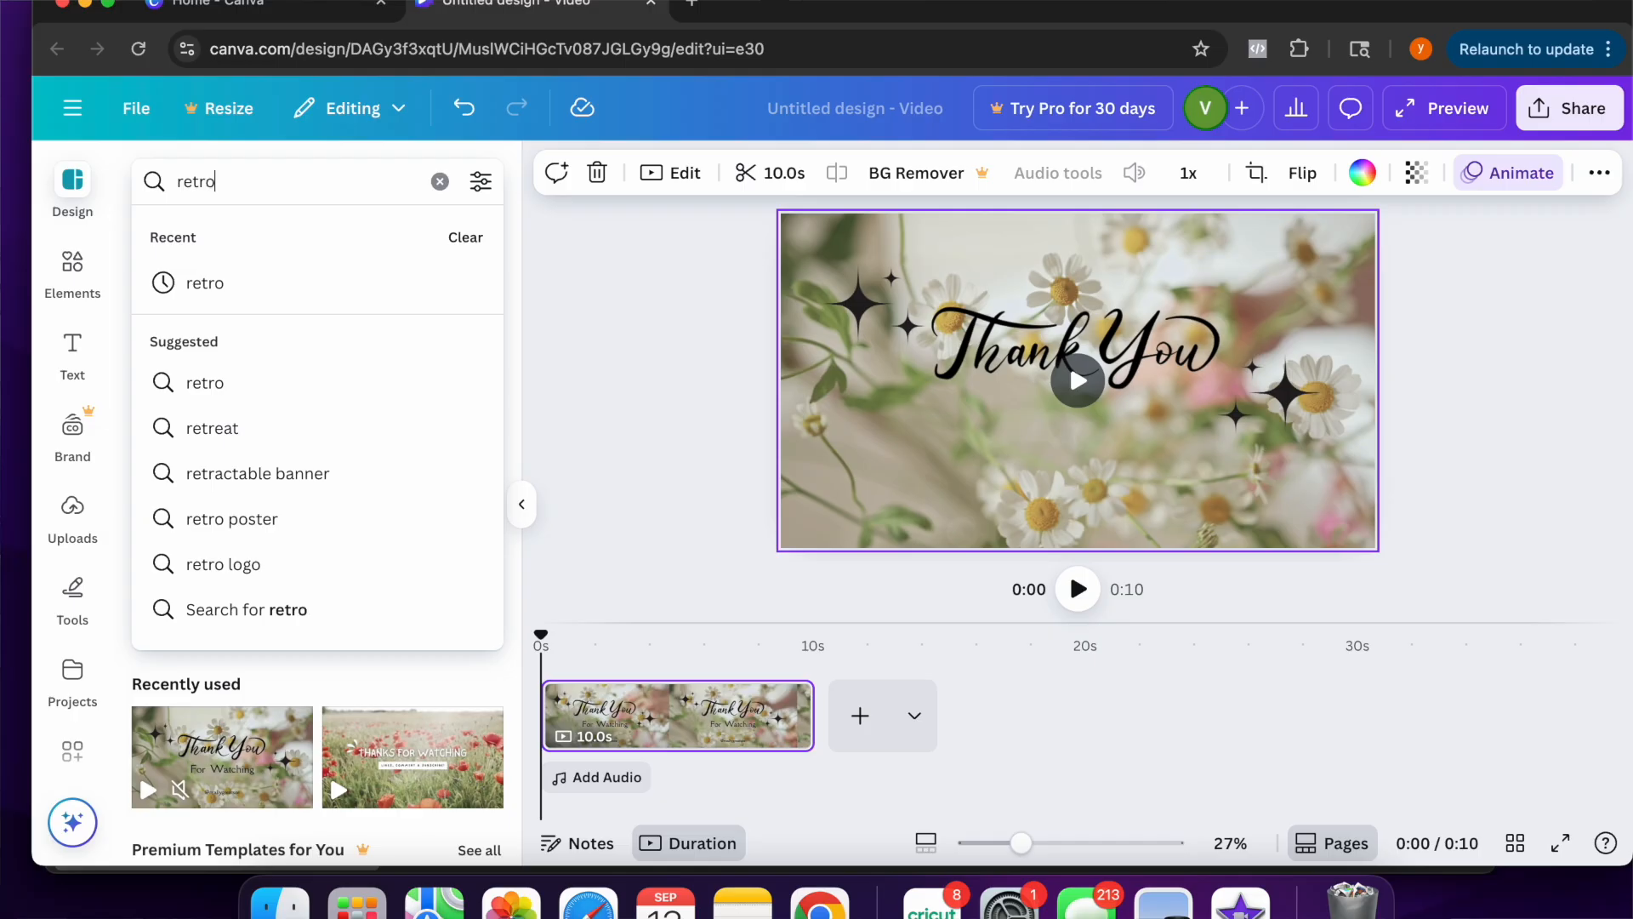
key("Return")
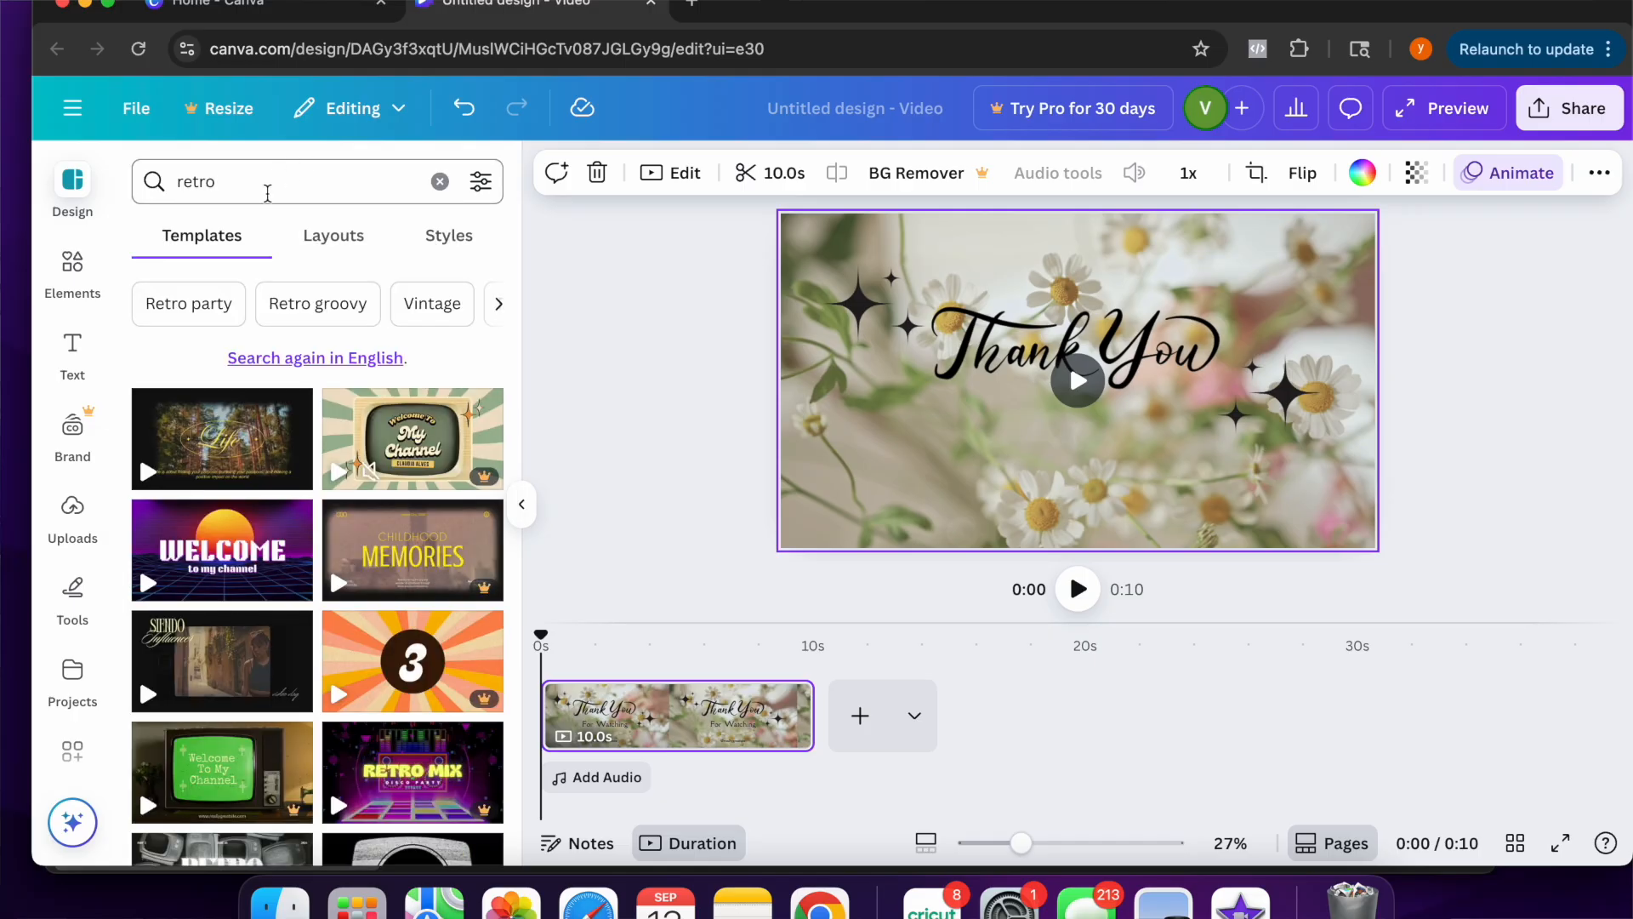
Try the retro "Coming Soon" template on the thank-you page and undo its application
scroll(358, 344, "down", 4)
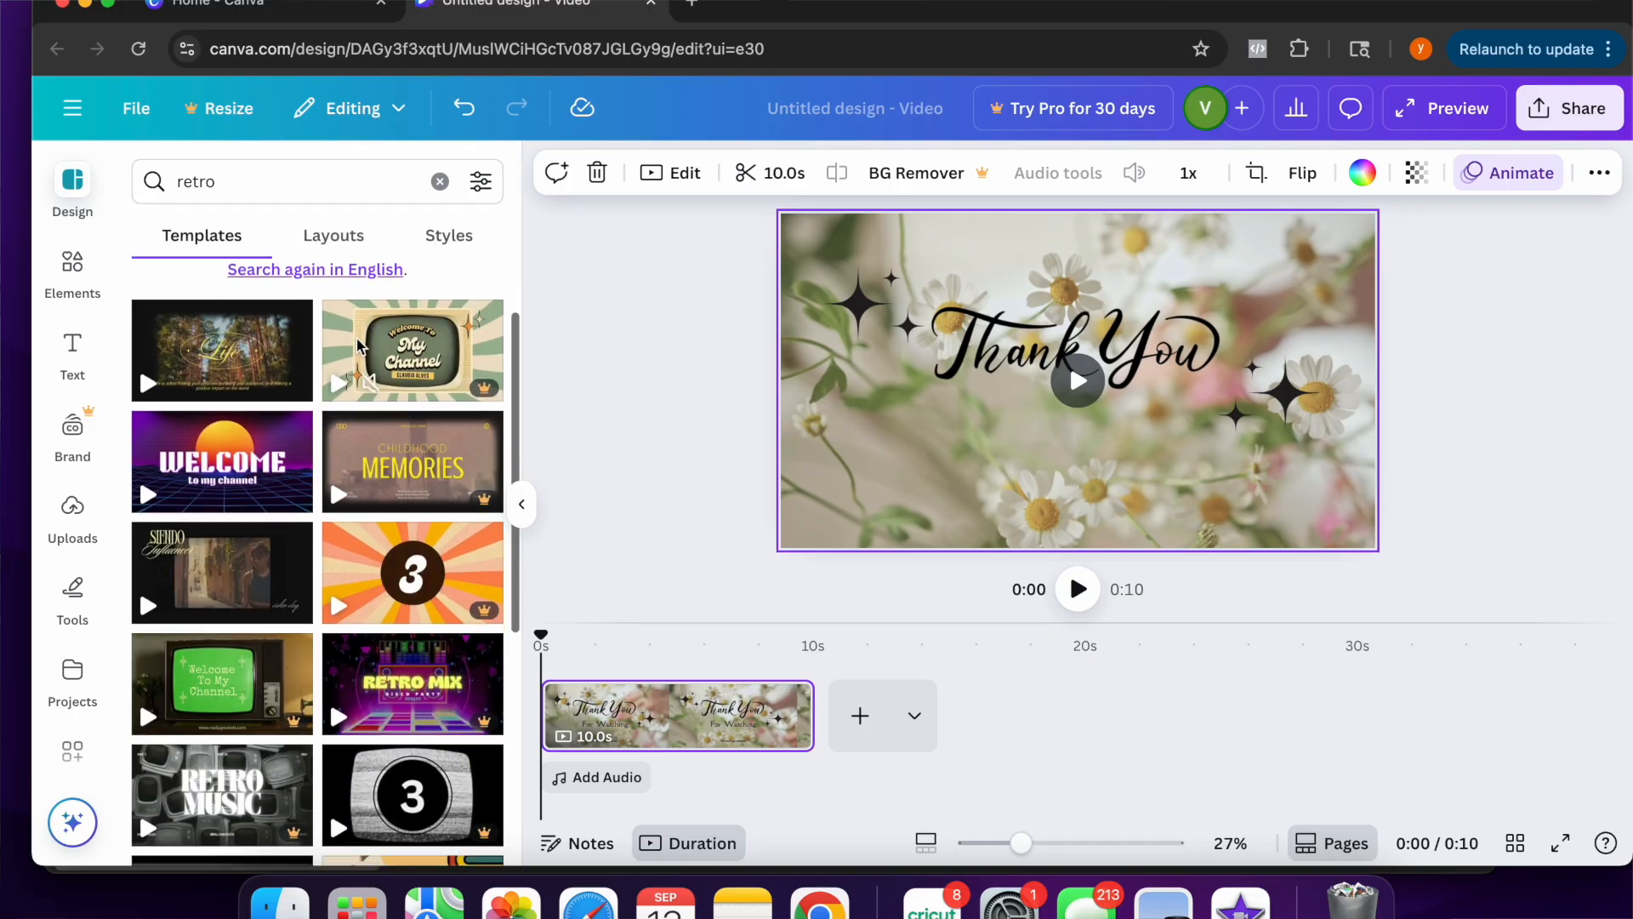
scroll(358, 345, "down", 1)
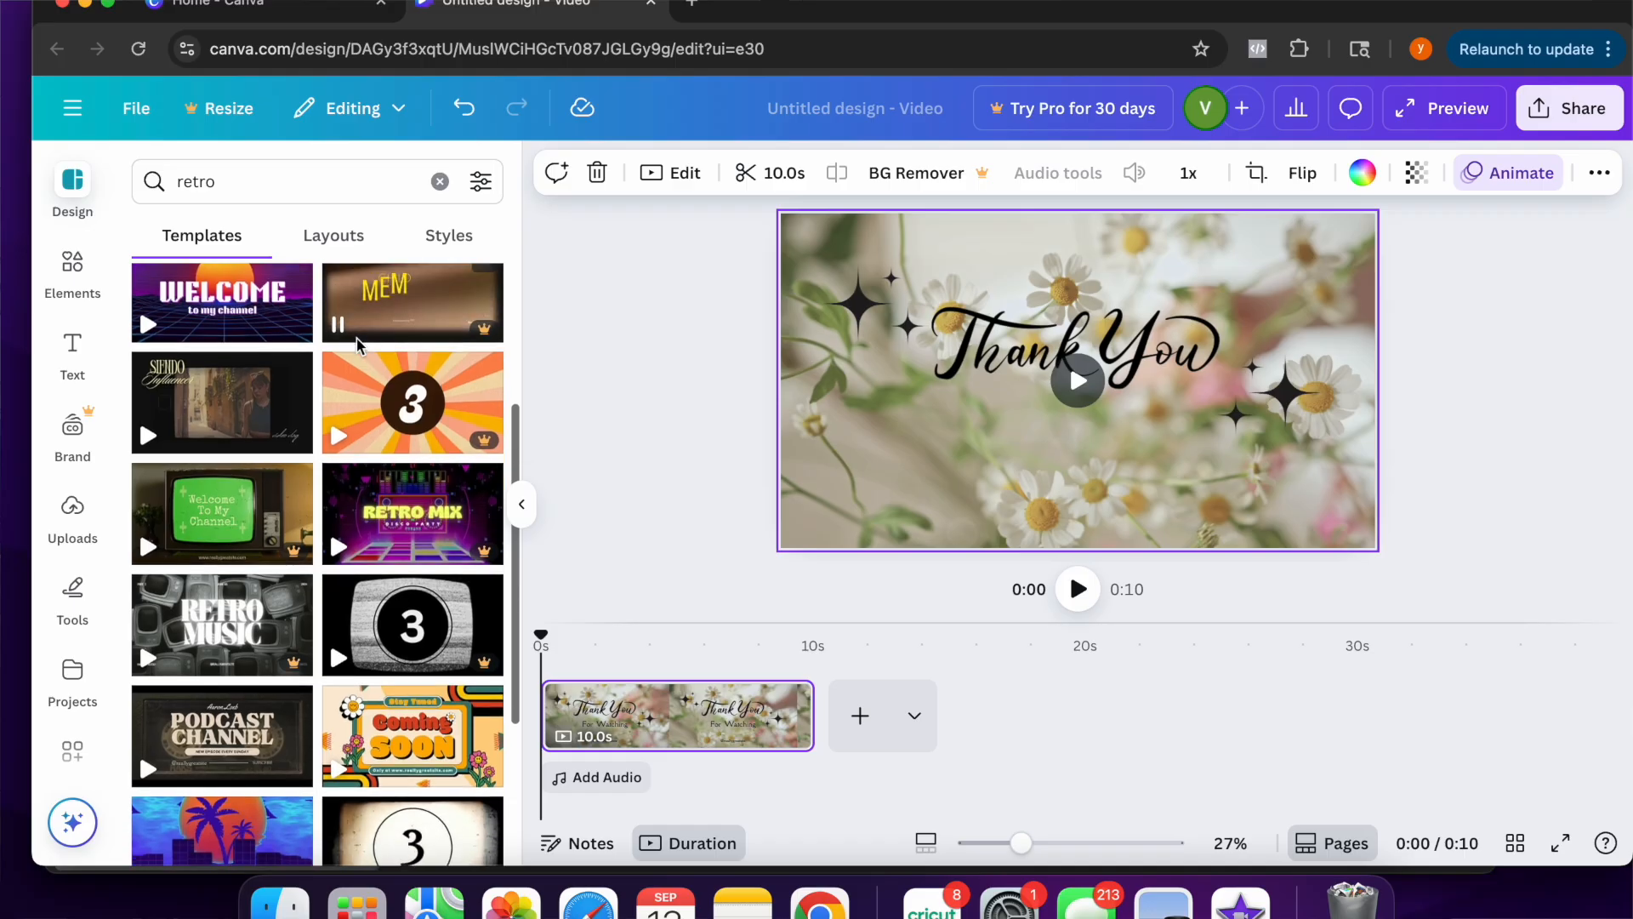
scroll(357, 344, "down", 2)
scroll(358, 345, "down", 2)
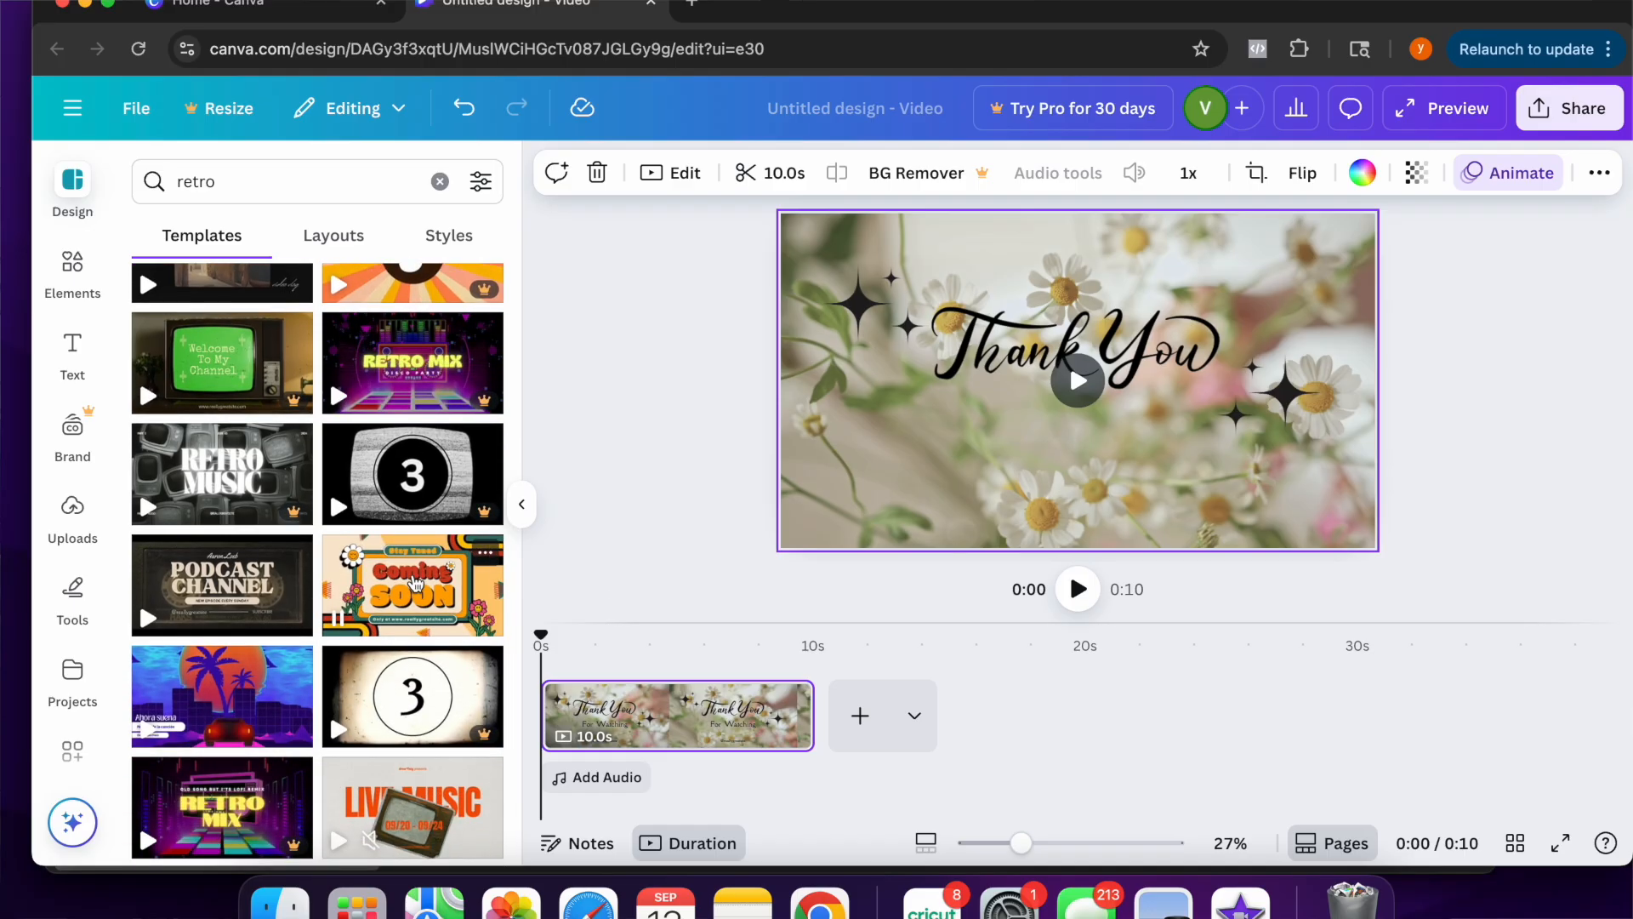
left_click(415, 582)
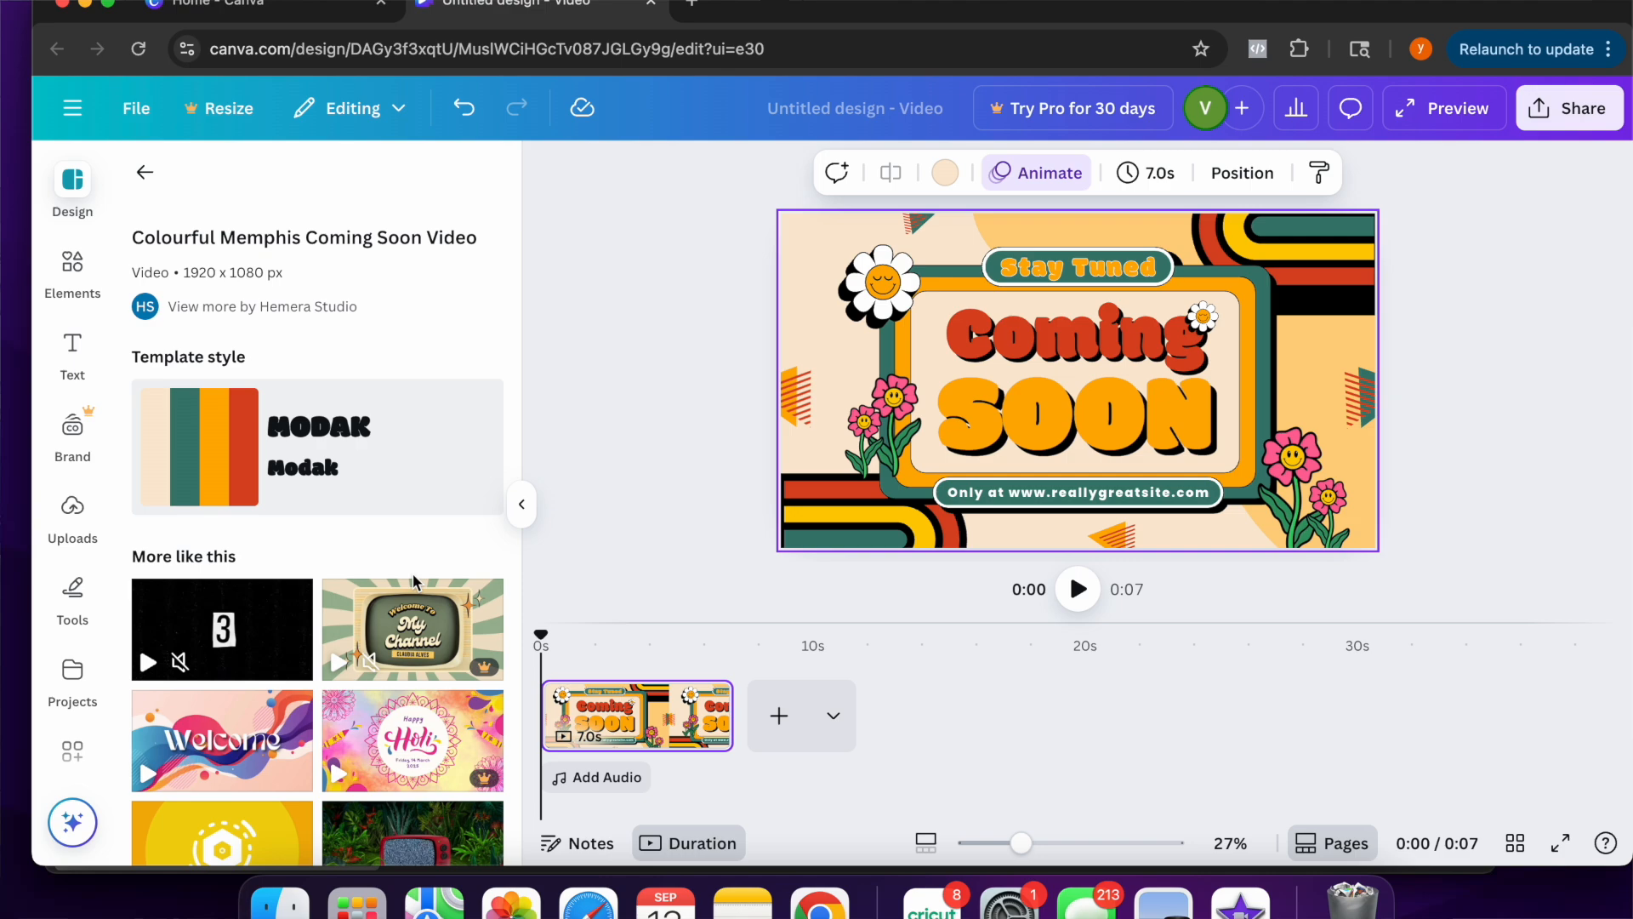
left_click(461, 116)
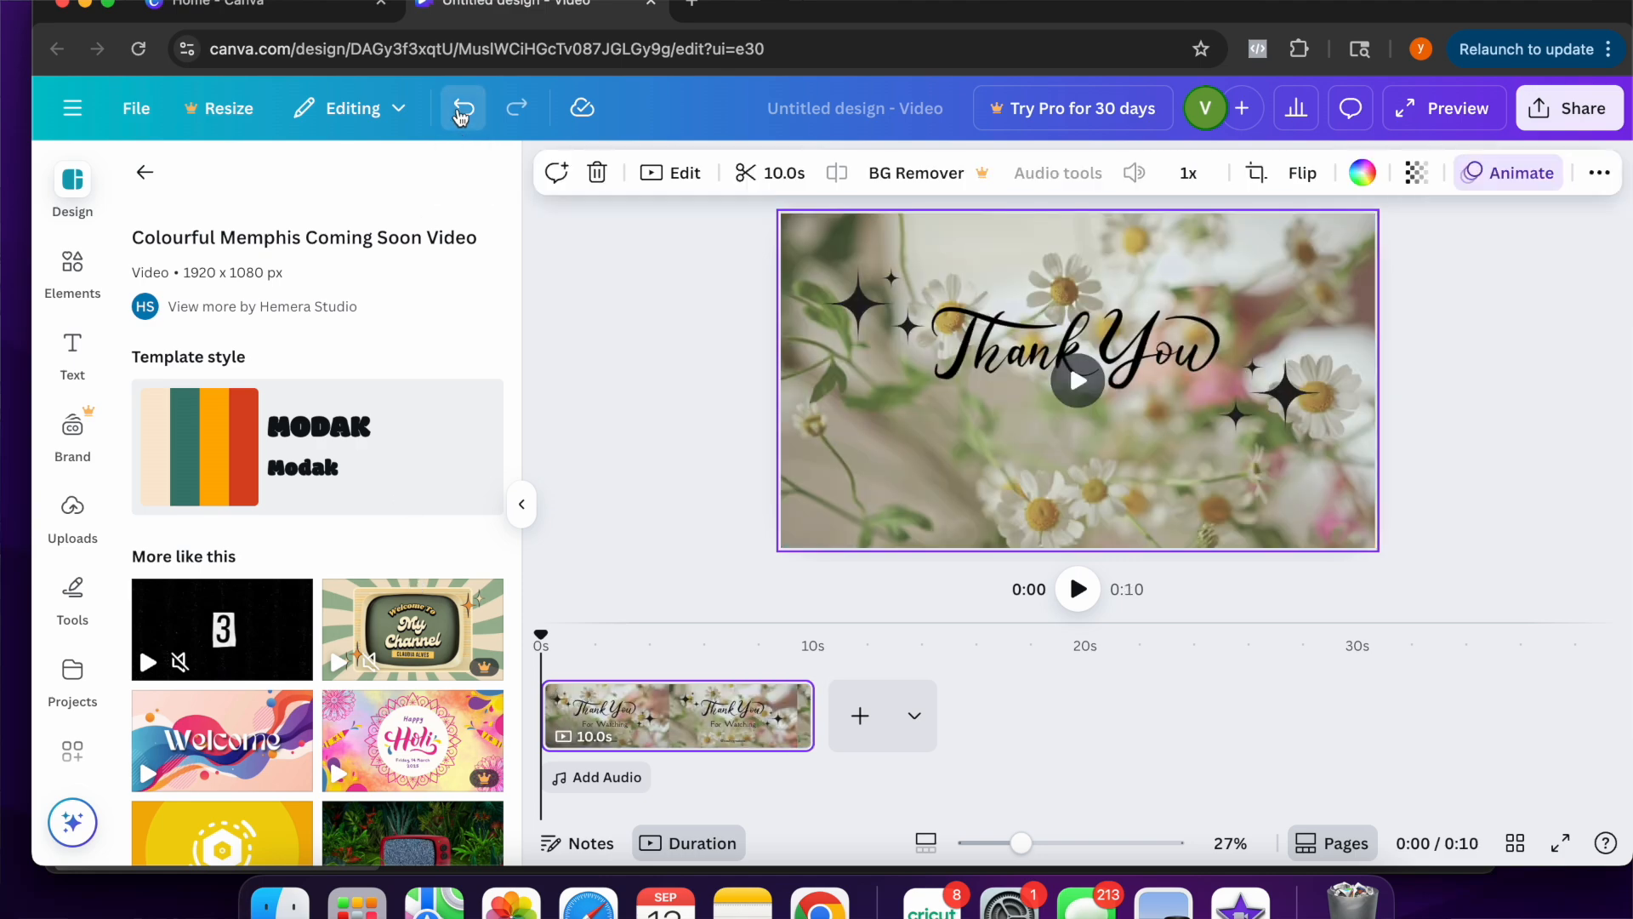
Add a new page after the thank-you page and apply the recently used Colourful Memphis Coming Soon Video template to it
left_click(824, 664)
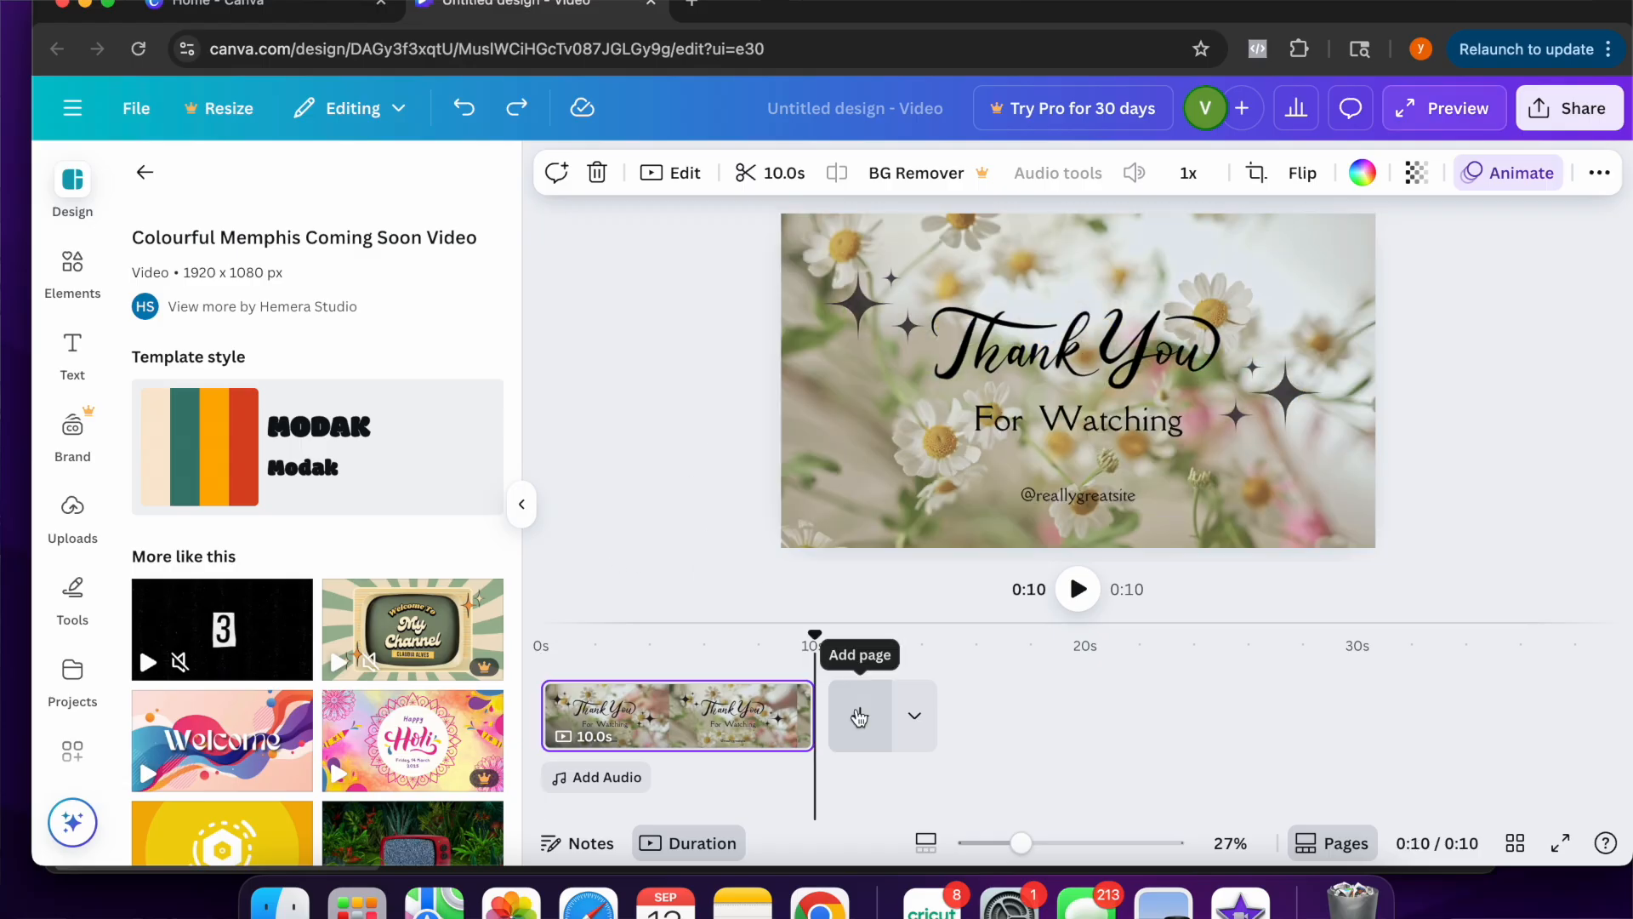
left_click(860, 717)
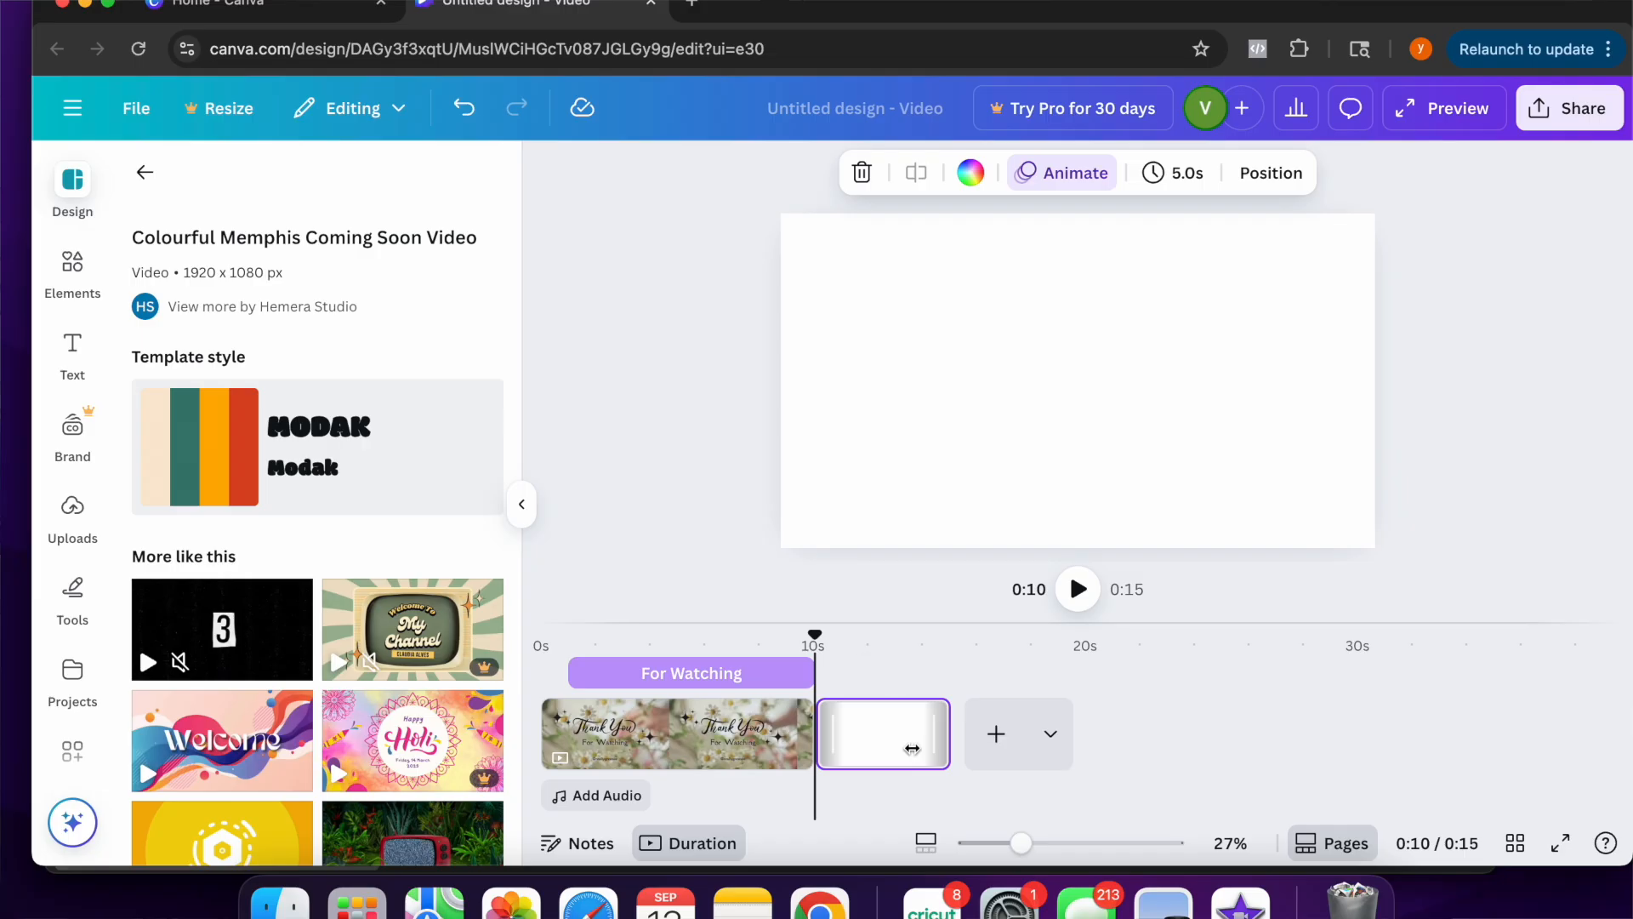
left_click(147, 173)
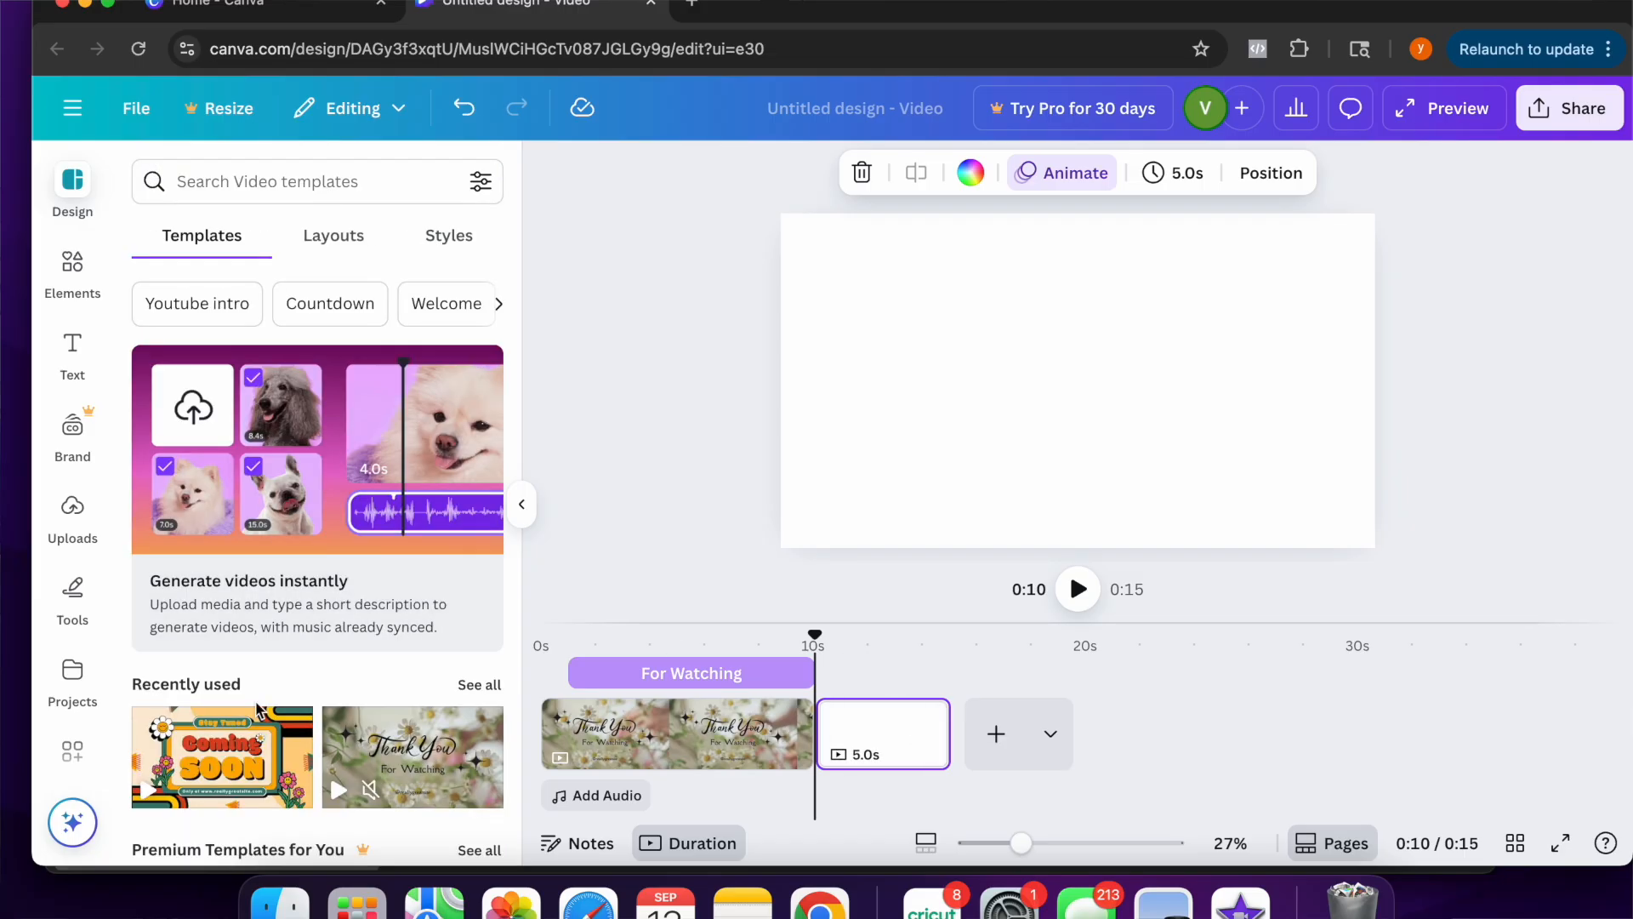
scroll(258, 708, "down", 3)
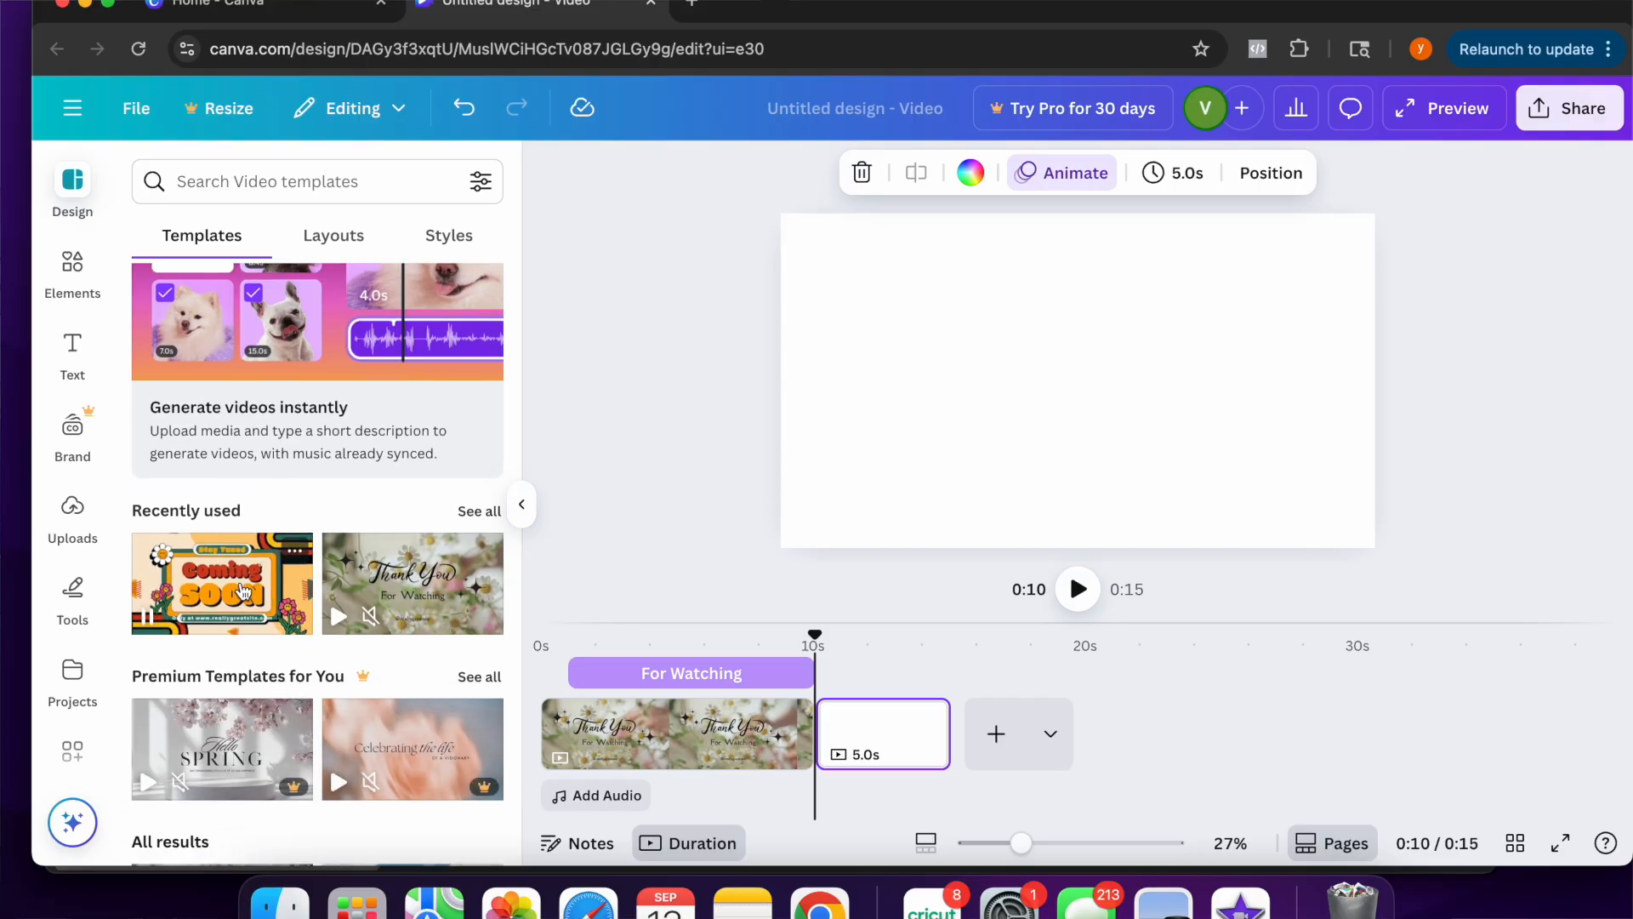
left_click(244, 590)
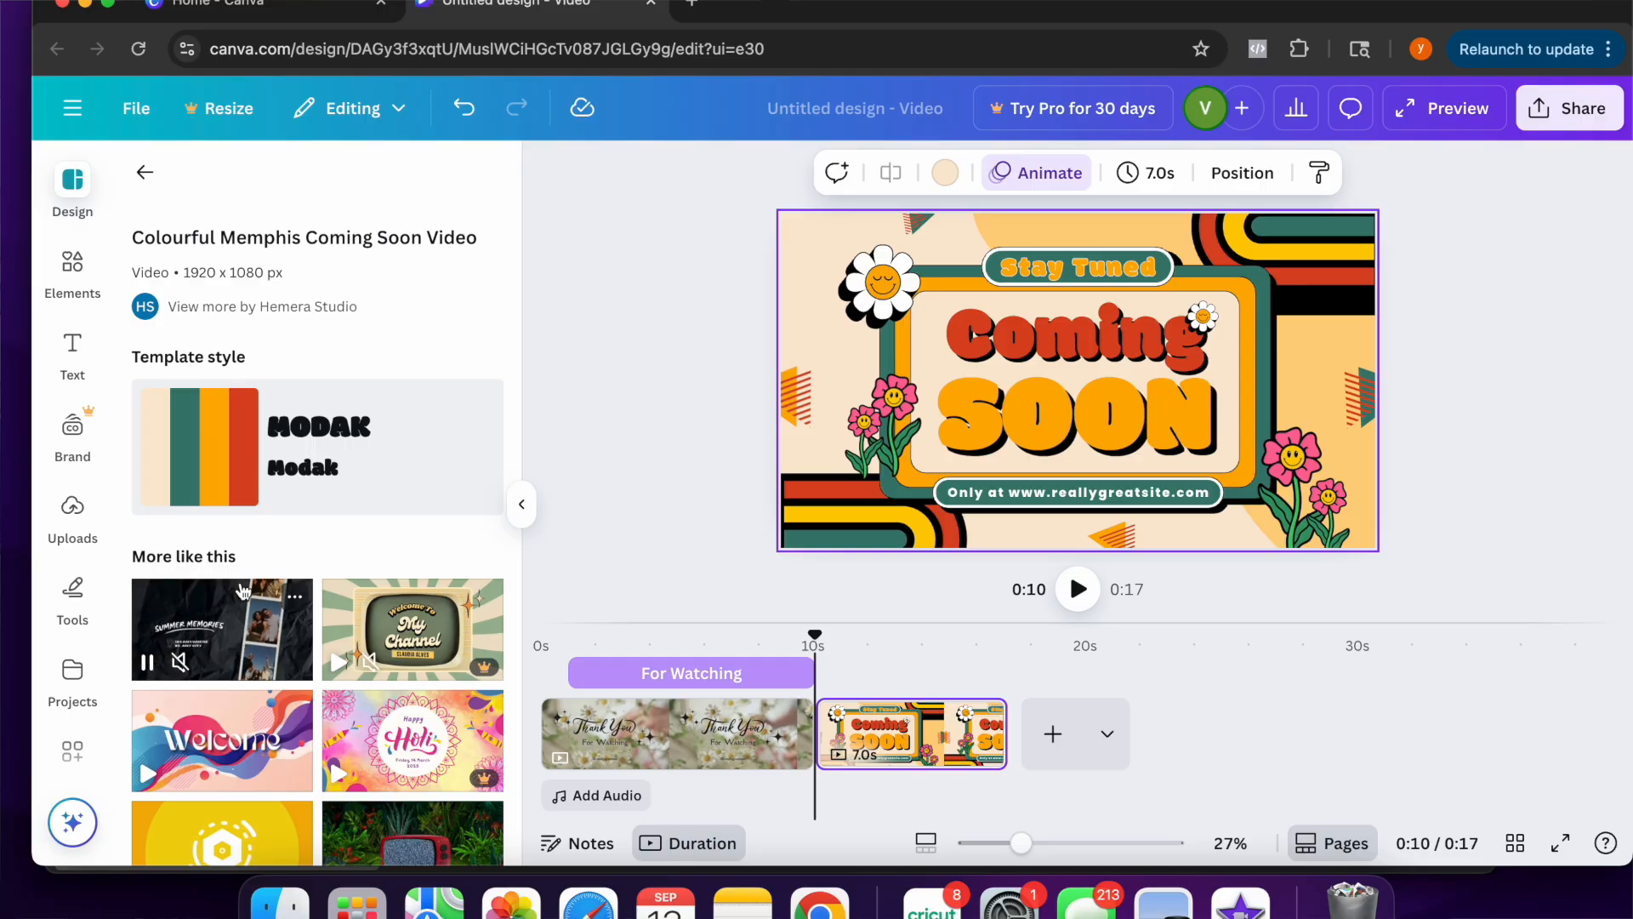
left_click(528, 509)
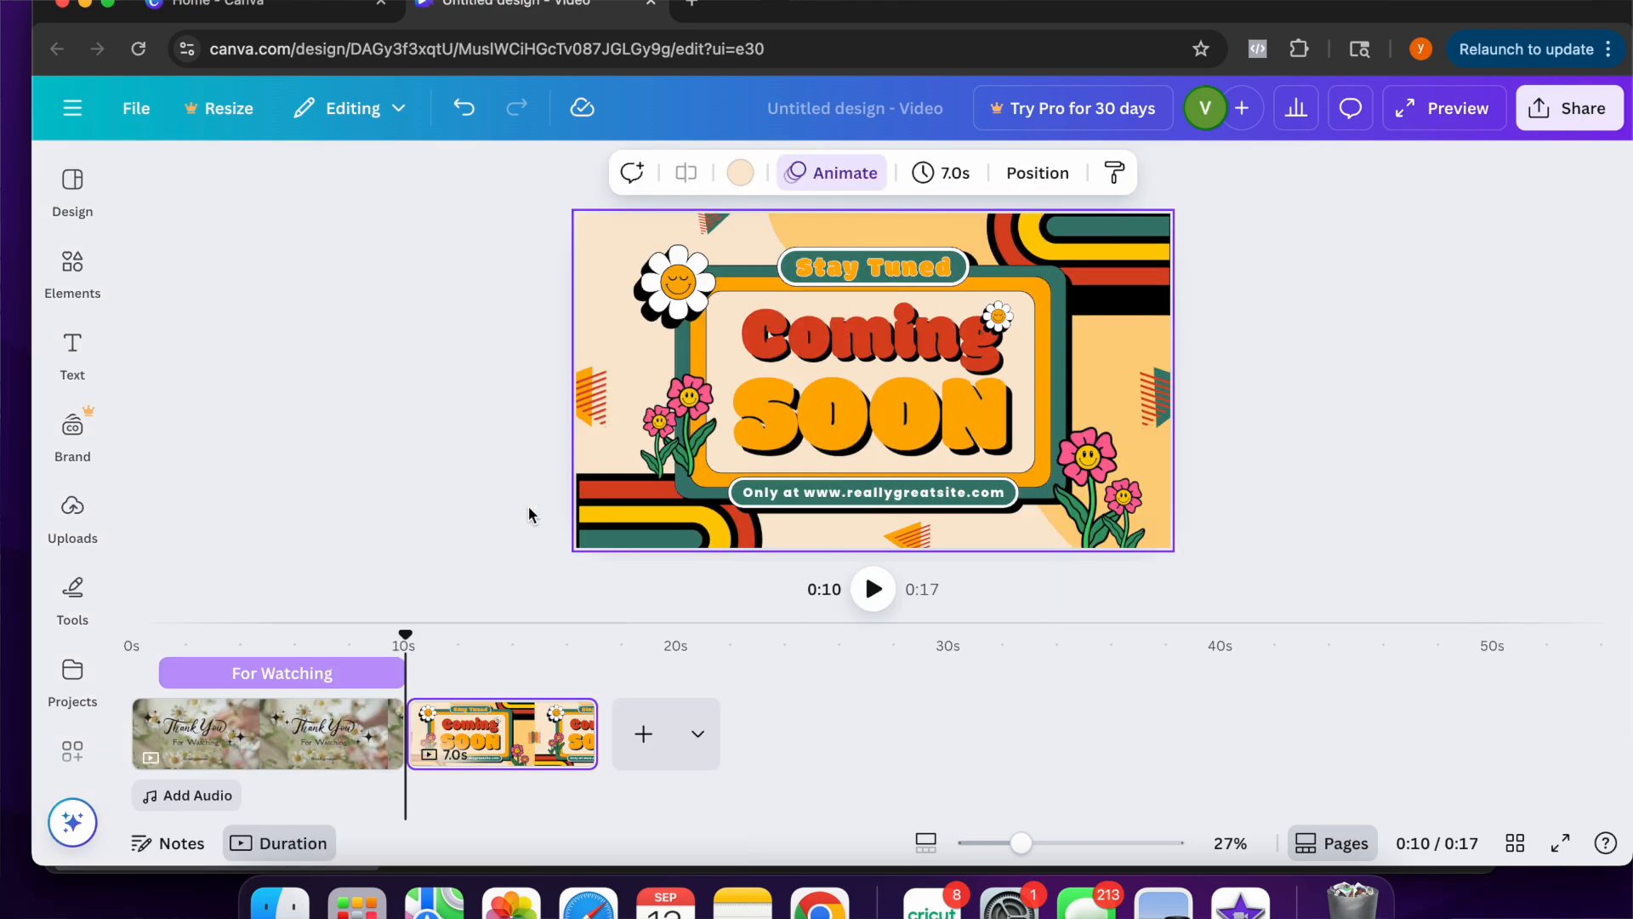
Play the Coming Soon page and return to the thank-you page at about 3 seconds
left_click(874, 593)
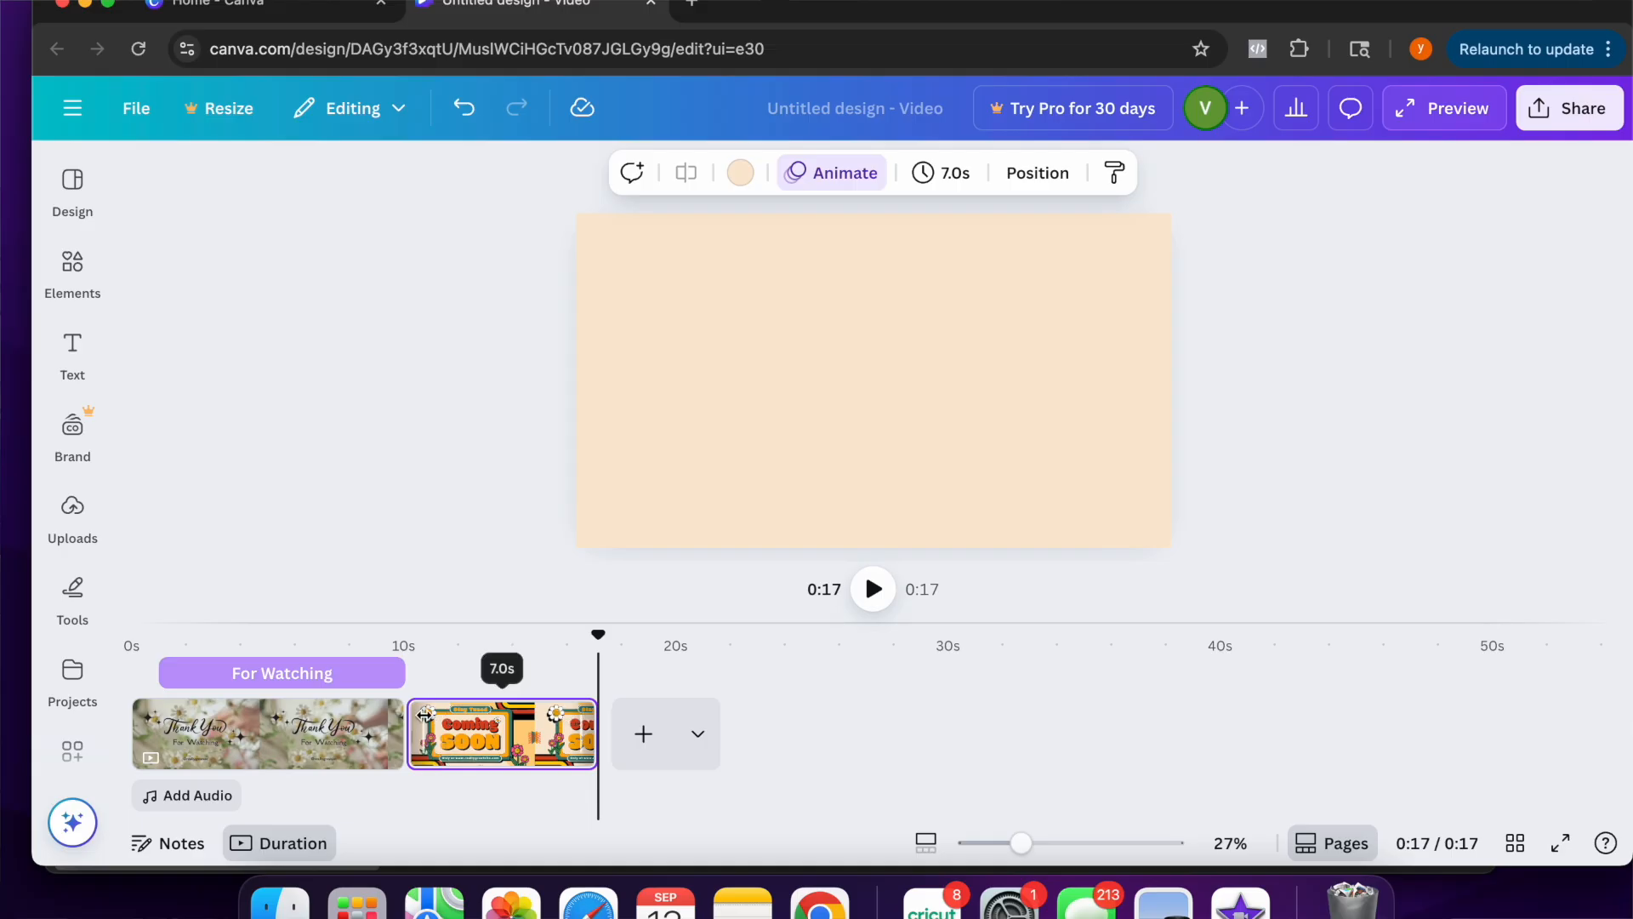
left_click(219, 752)
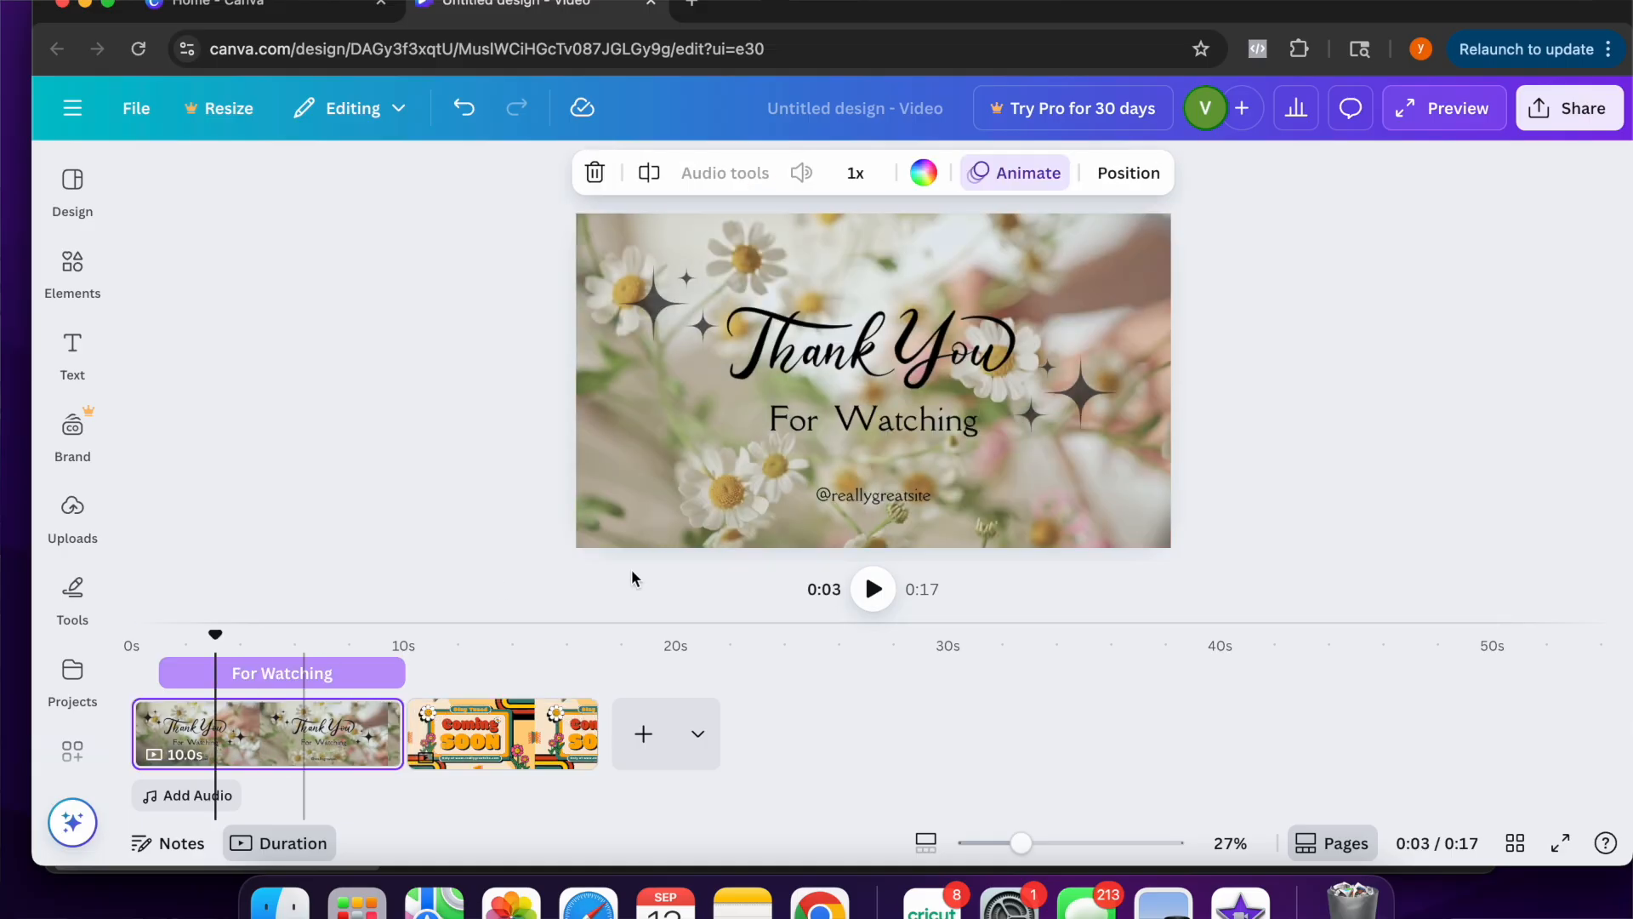
left_click(849, 376)
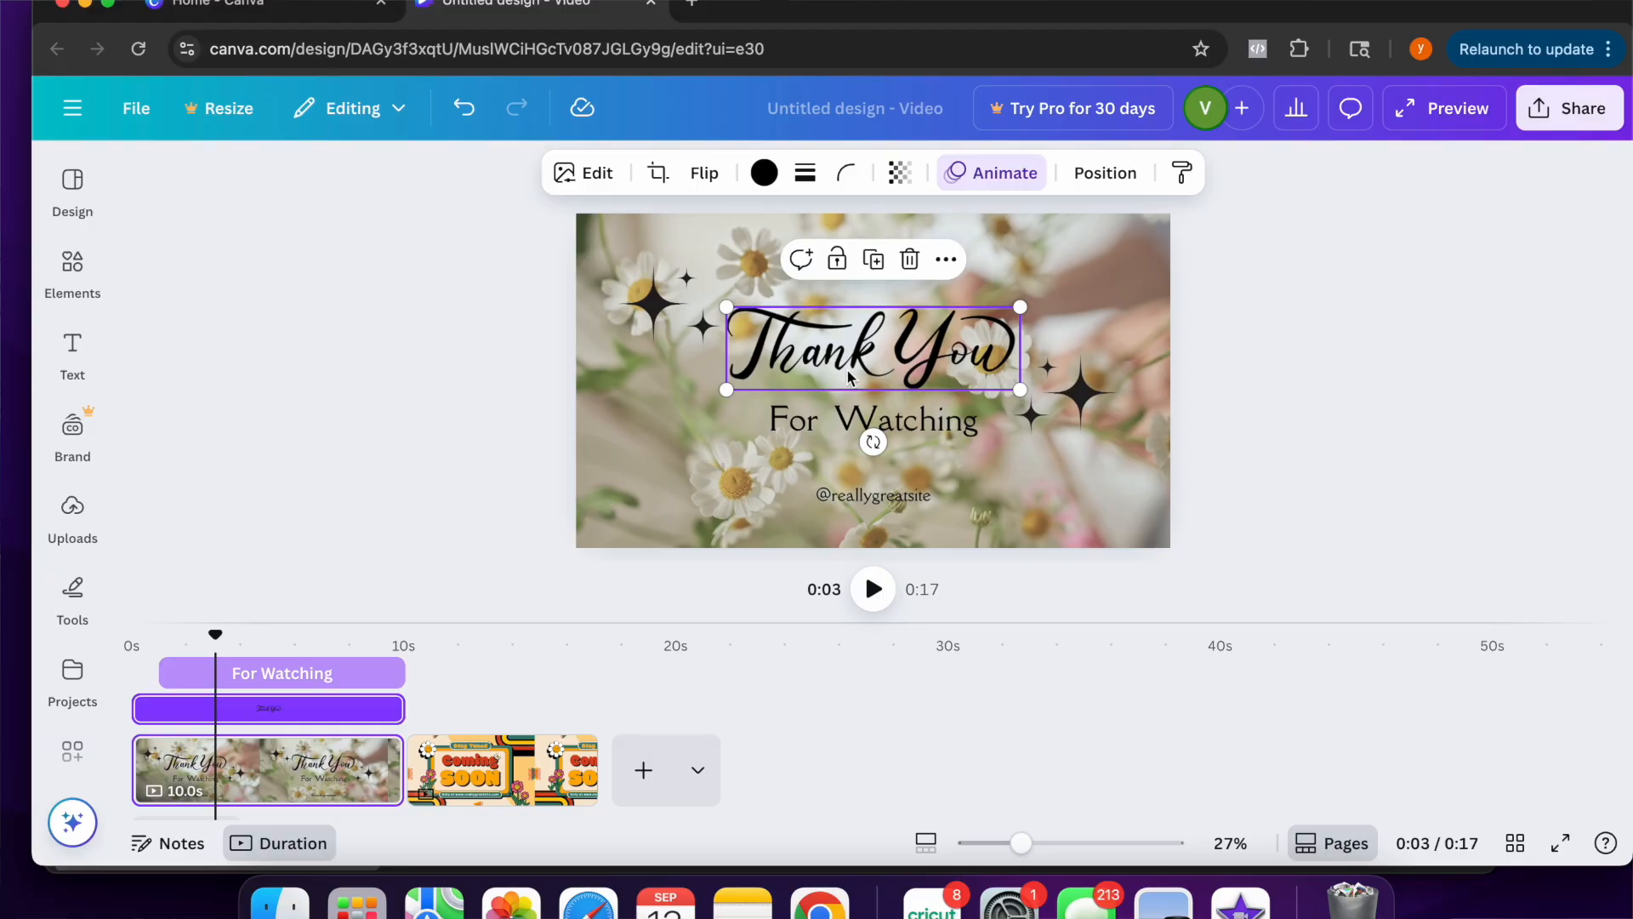
key("Delete")
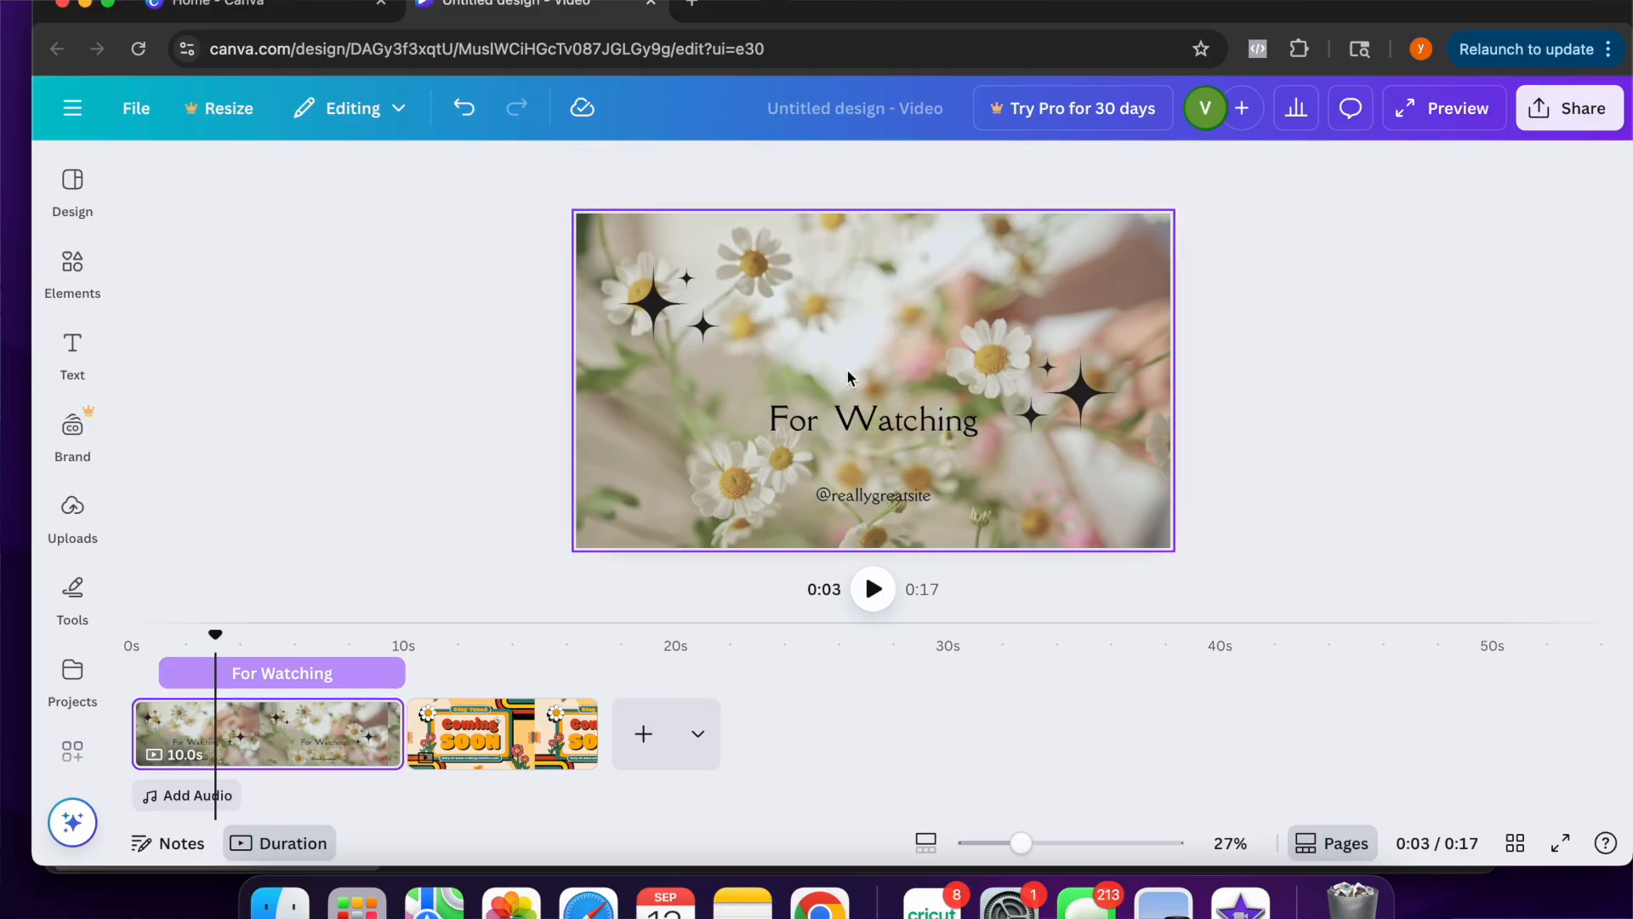
left_click(859, 428)
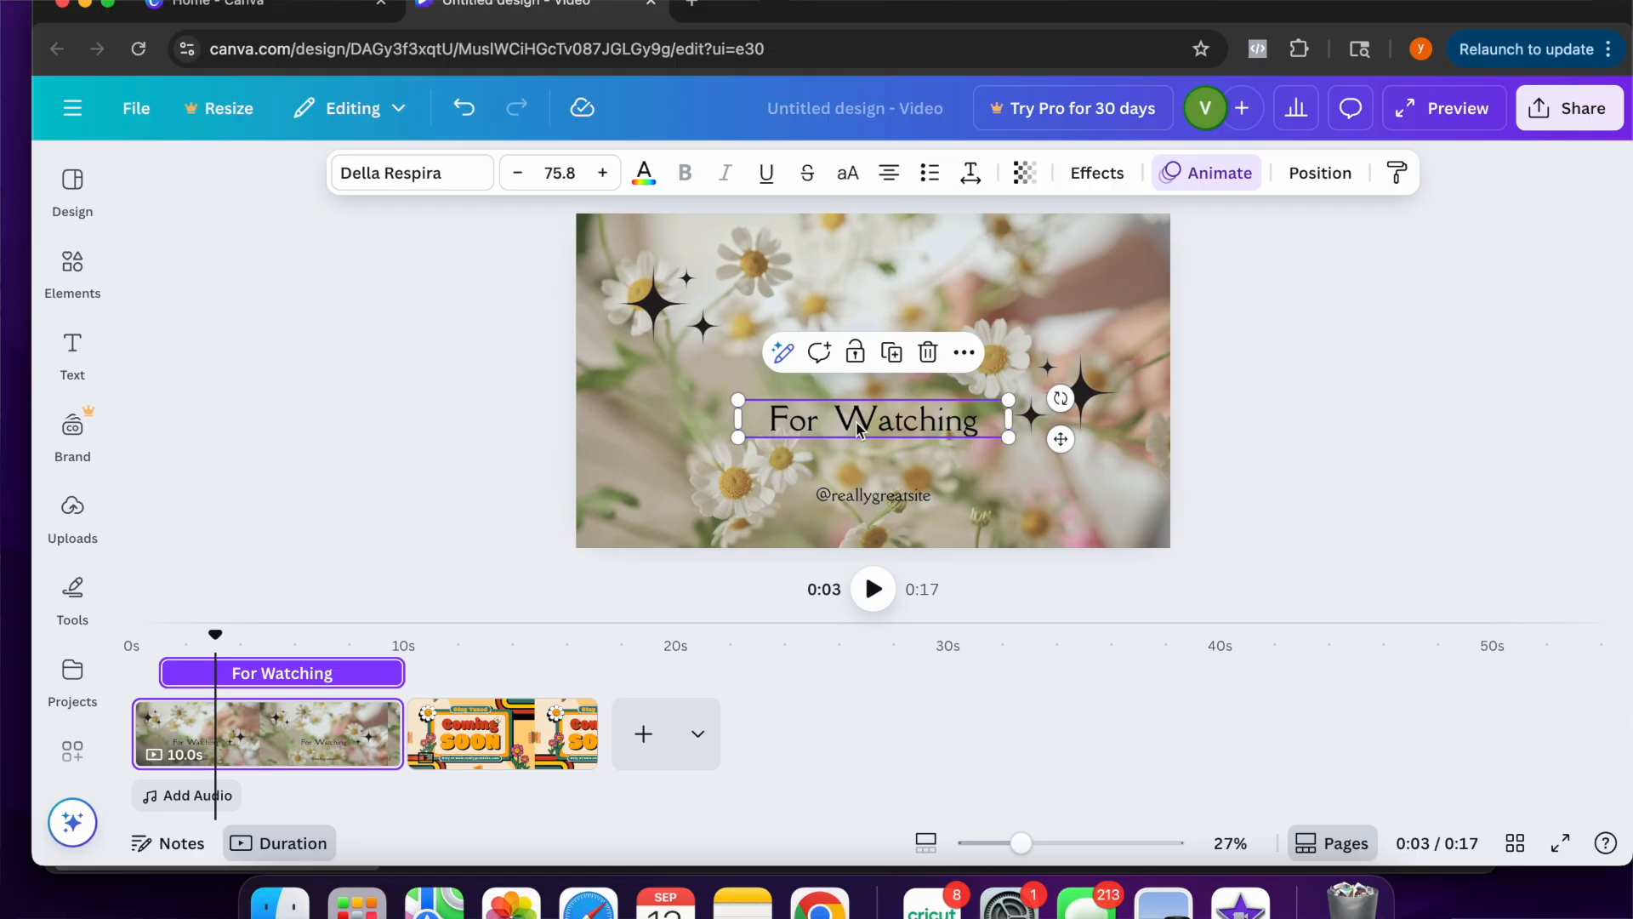
key("Delete")
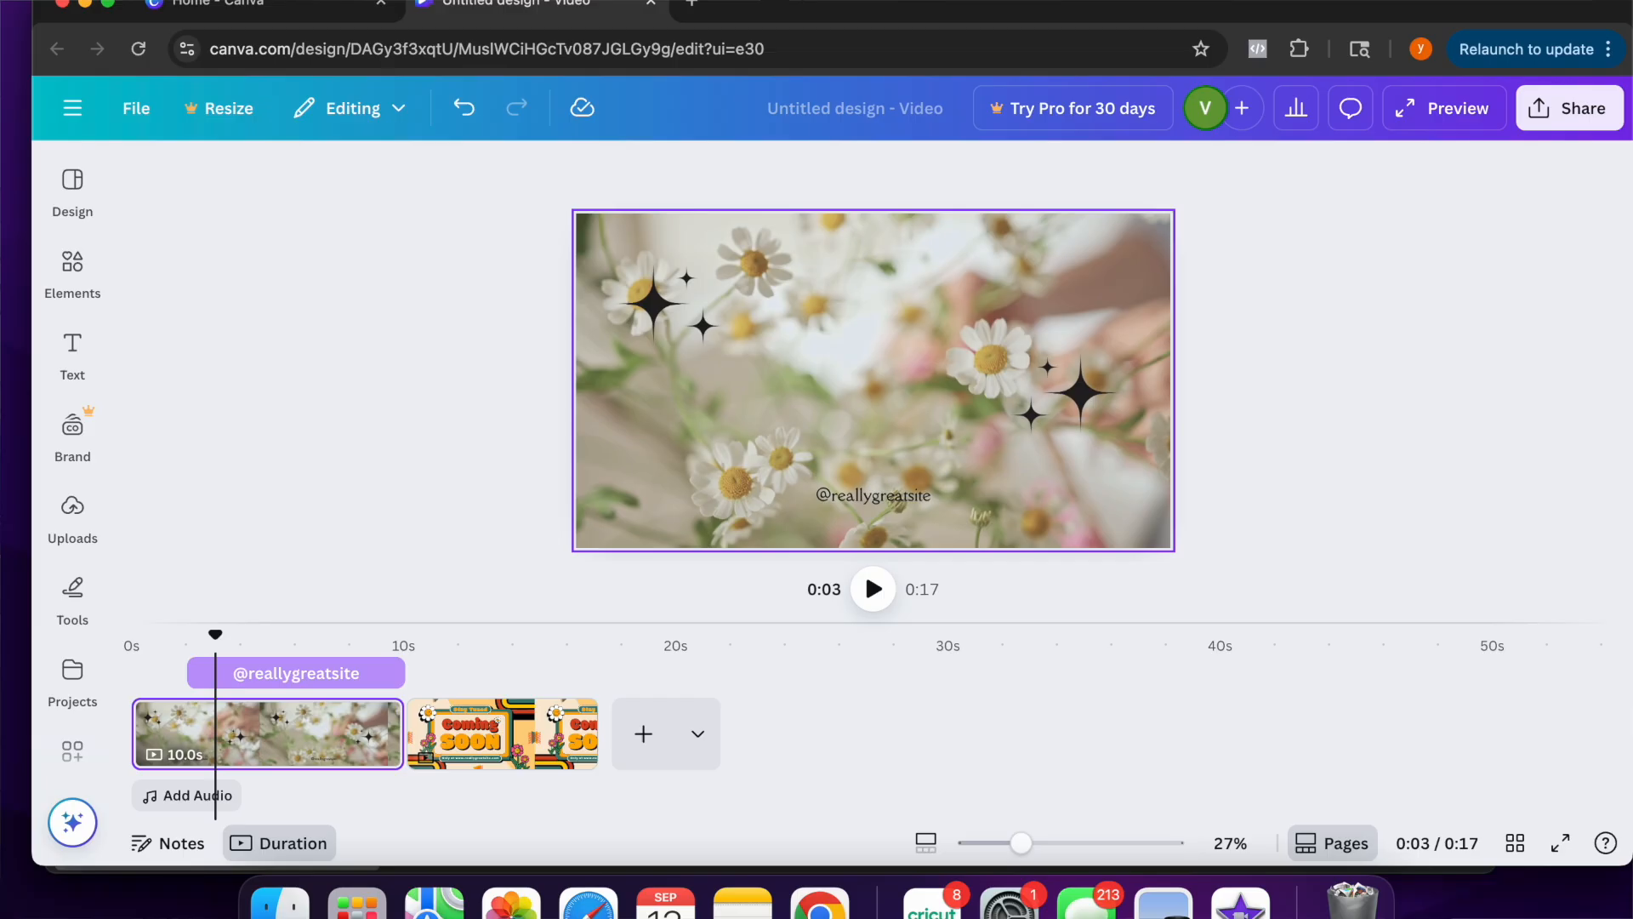
left_click(351, 683)
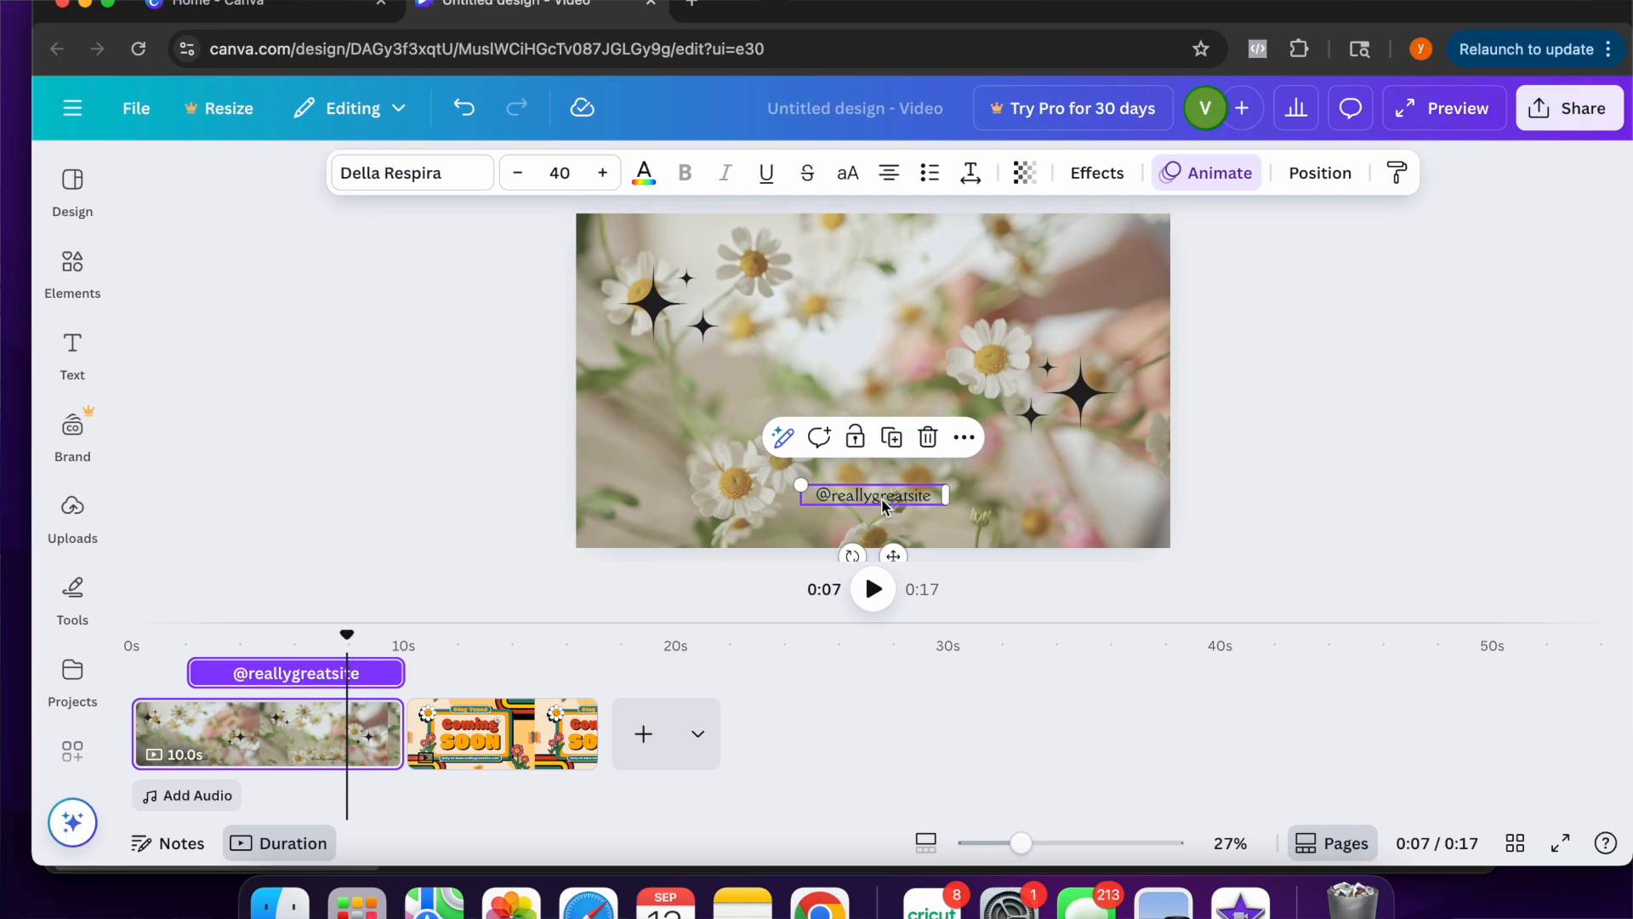
key("Delete")
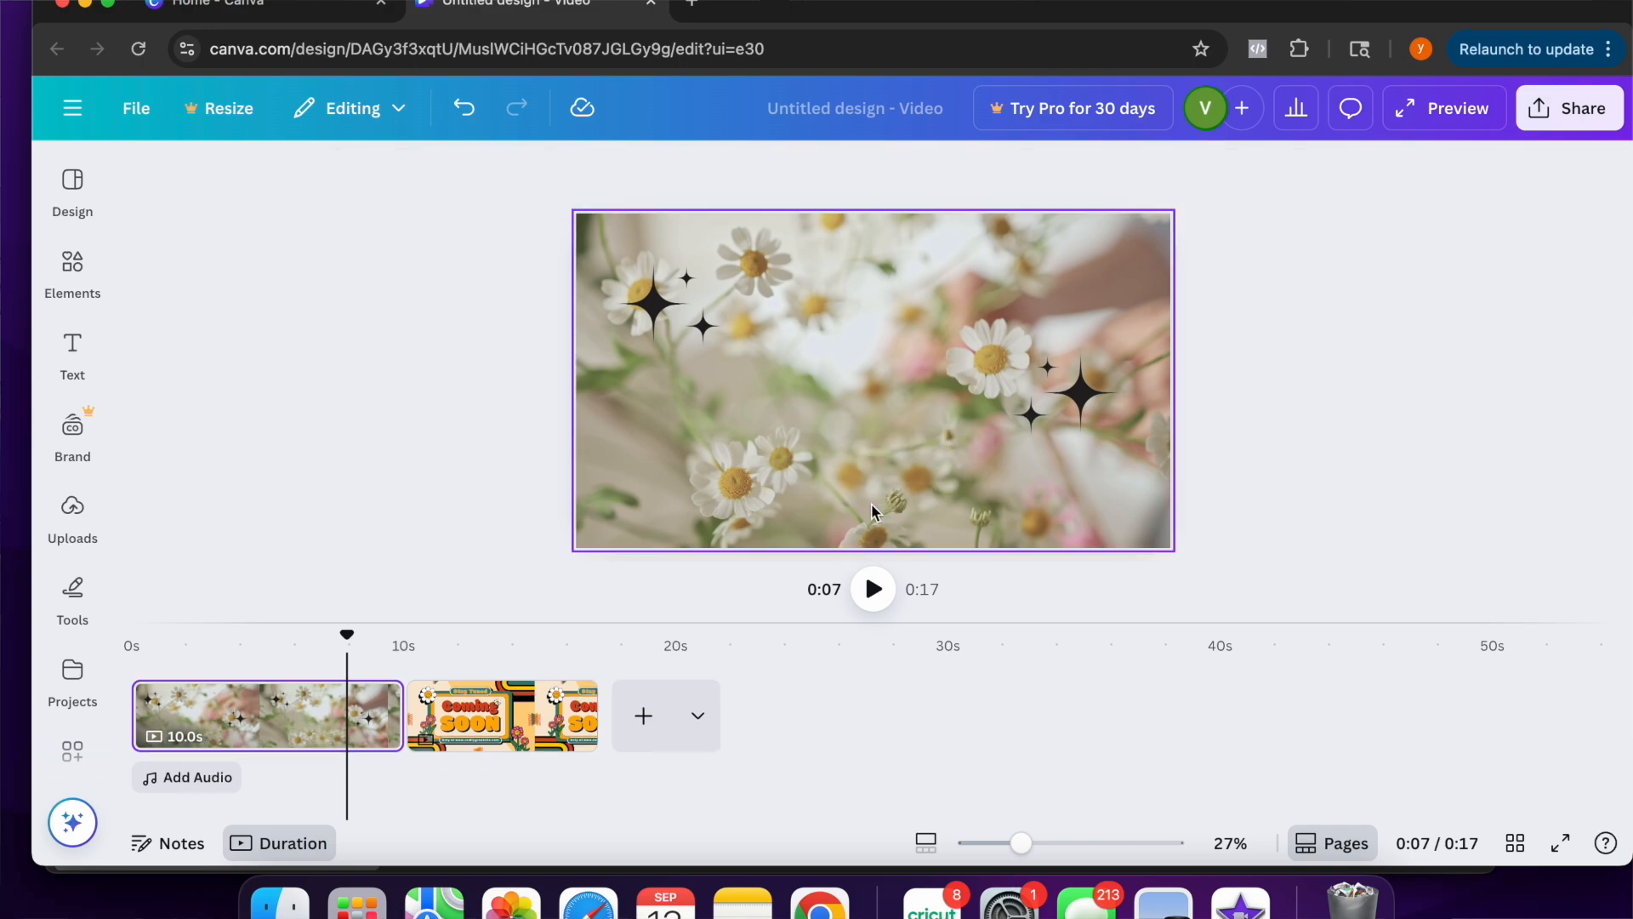
Select the elements of the Coming Soon page together and examine their individual timing tracks in the timeline
left_click(508, 727)
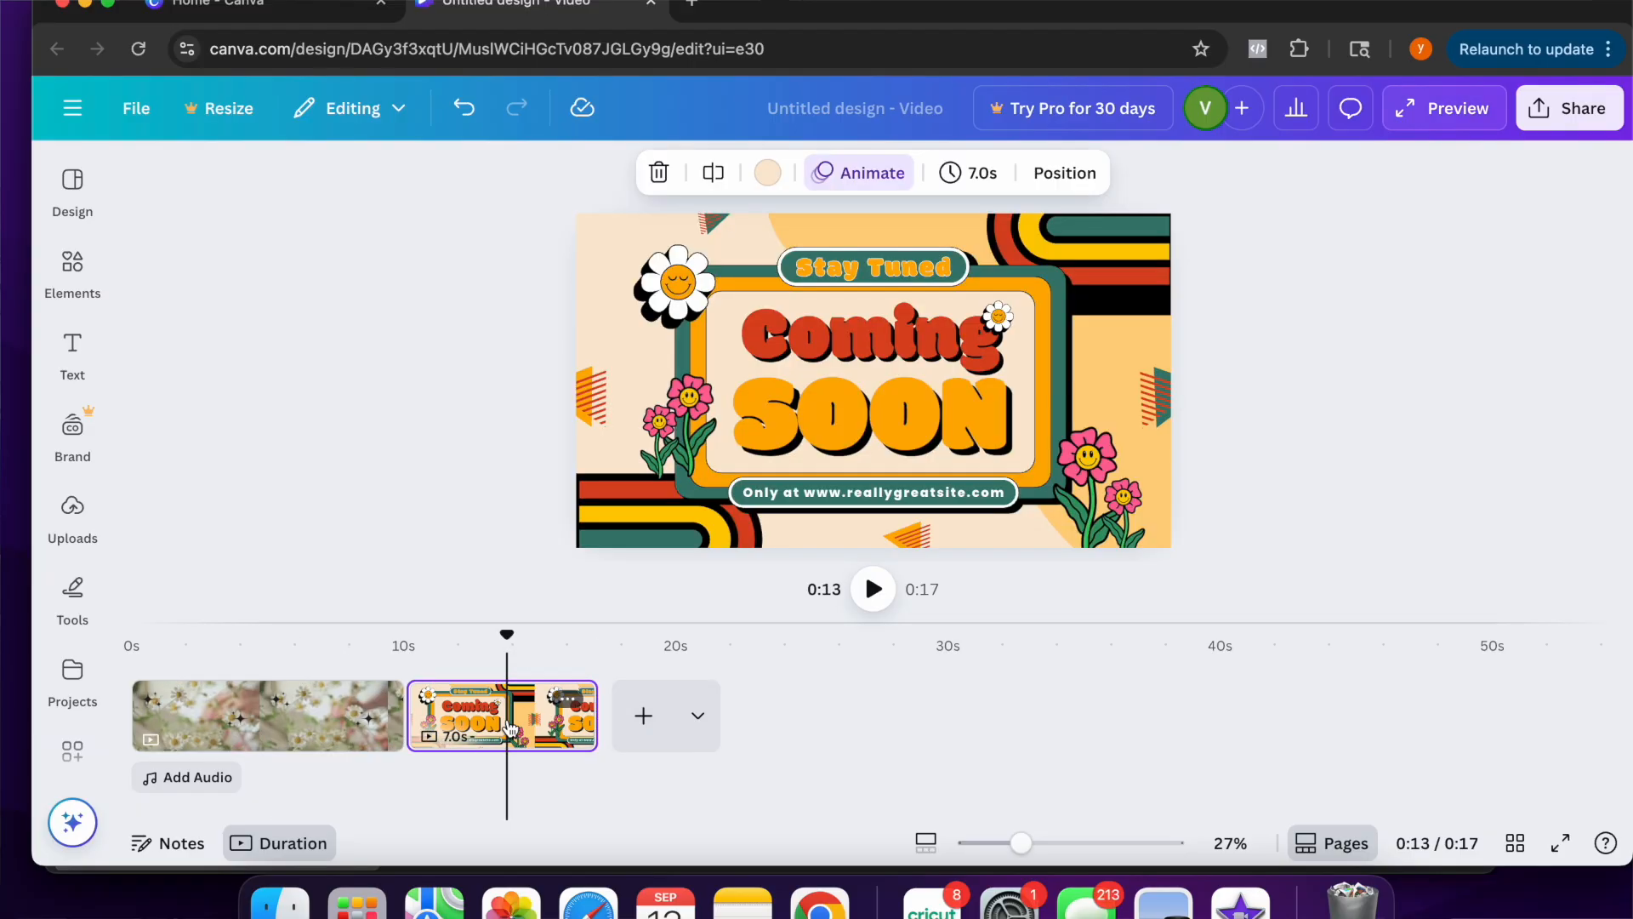
left_click(918, 360)
left_click_drag(736, 227, 983, 528)
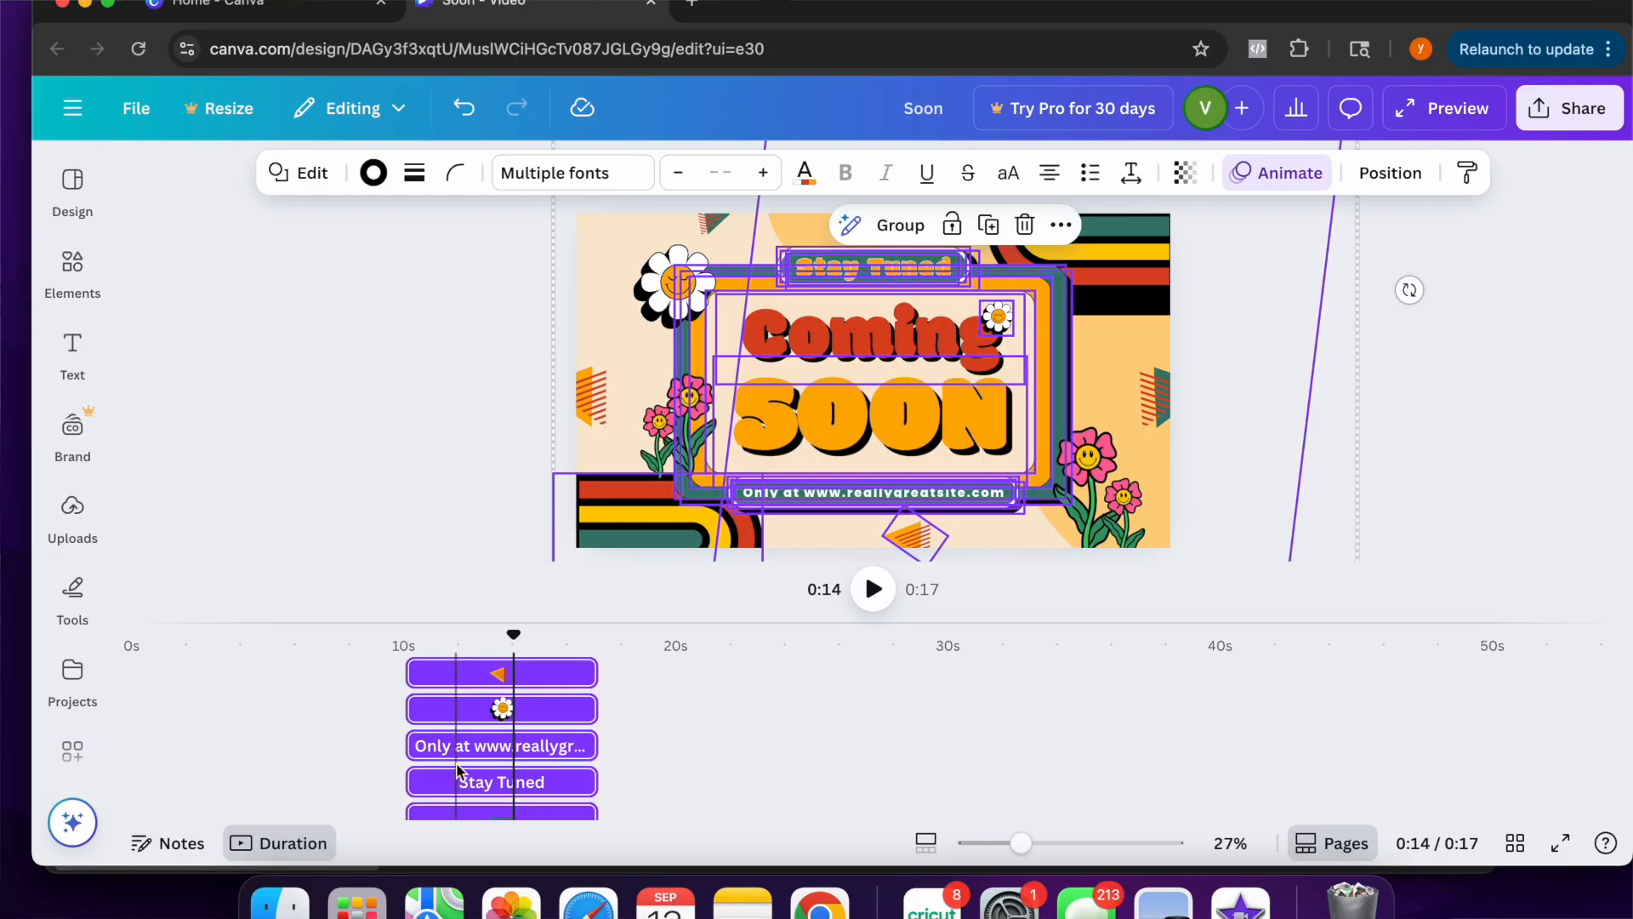
scroll(452, 688, "down", 5)
scroll(452, 691, "down", 3)
scroll(451, 692, "down", 5)
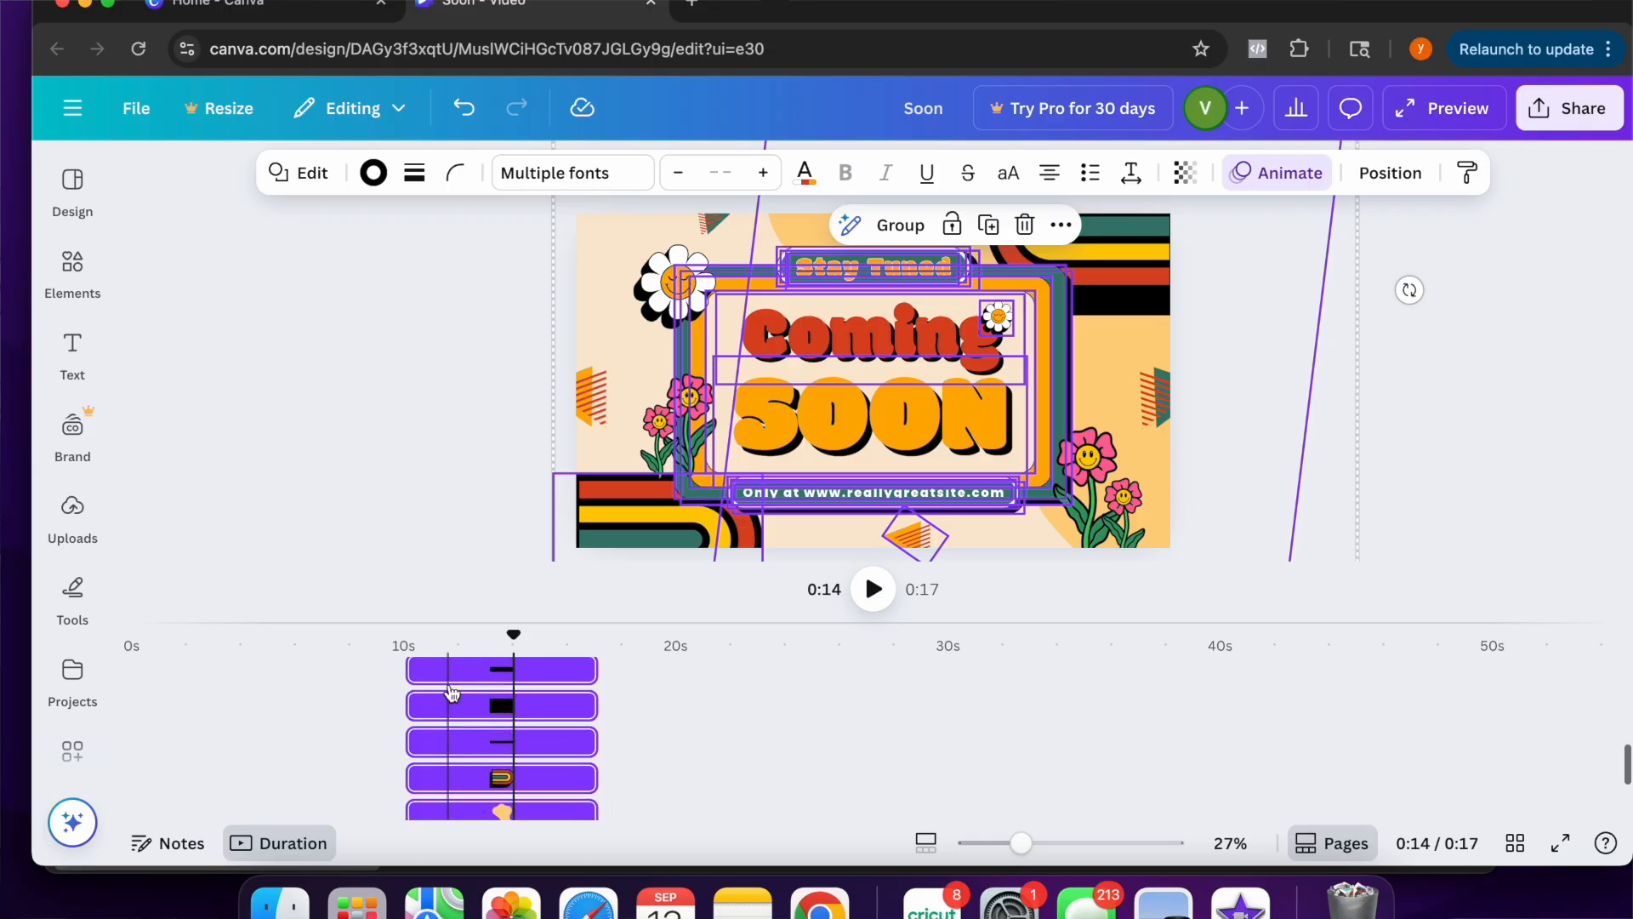
scroll(452, 692, "up", 5)
scroll(451, 691, "down", 4)
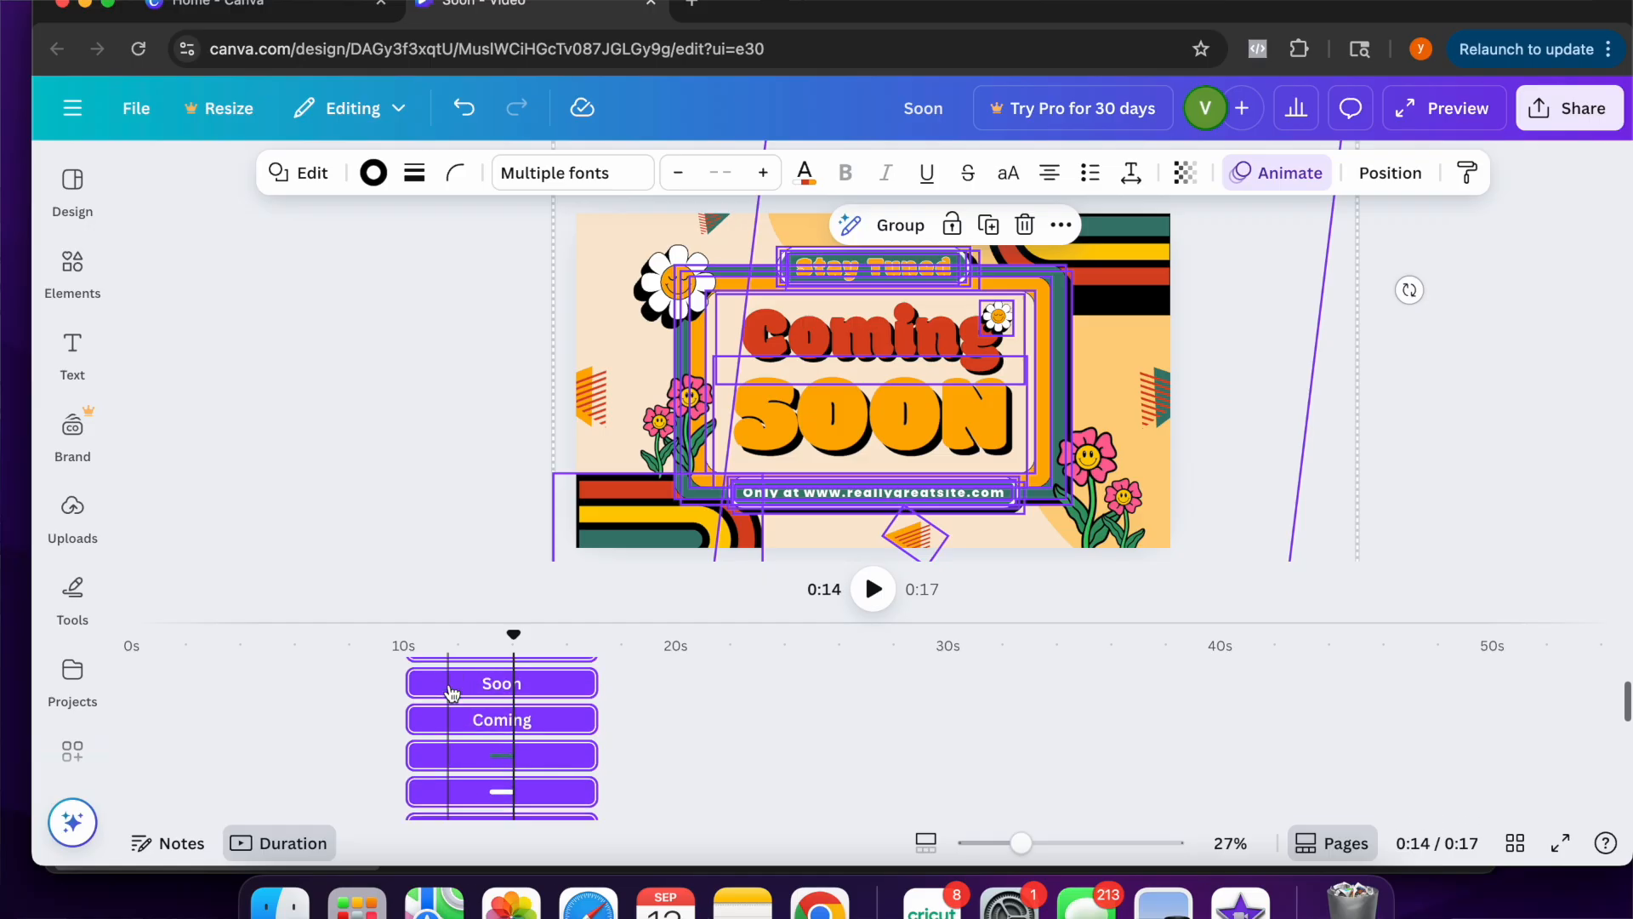
scroll(452, 691, "down", 5)
scroll(452, 691, "up", 5)
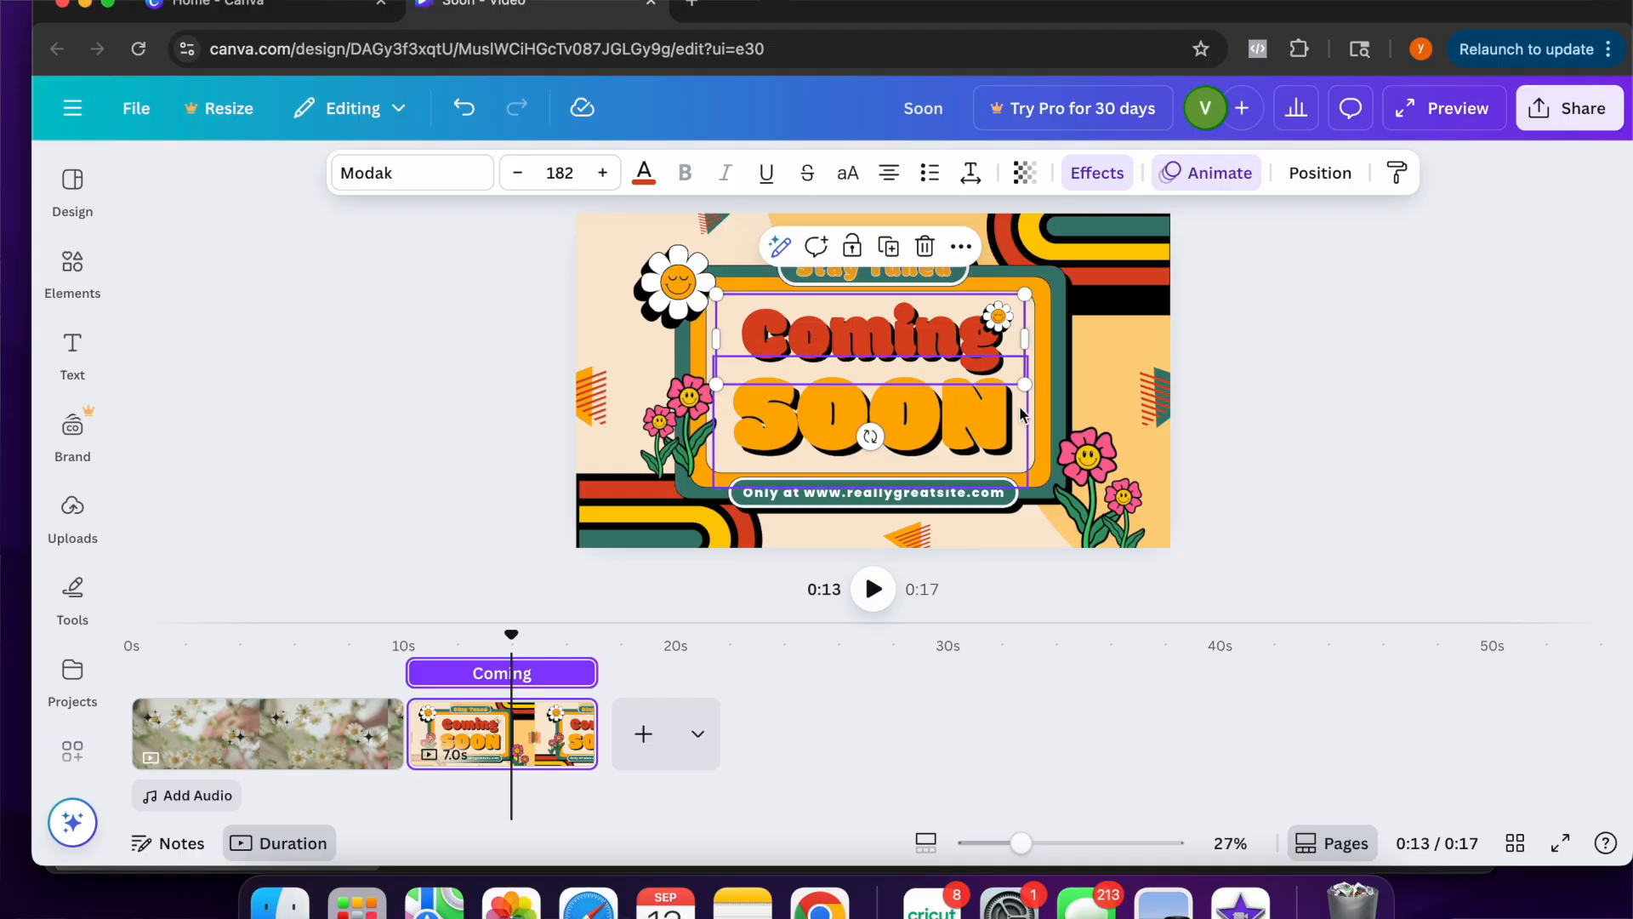
Cut the "Coming" text from the Coming Soon page into the daisy page and copy the "Soon" text there as well
key("super+x")
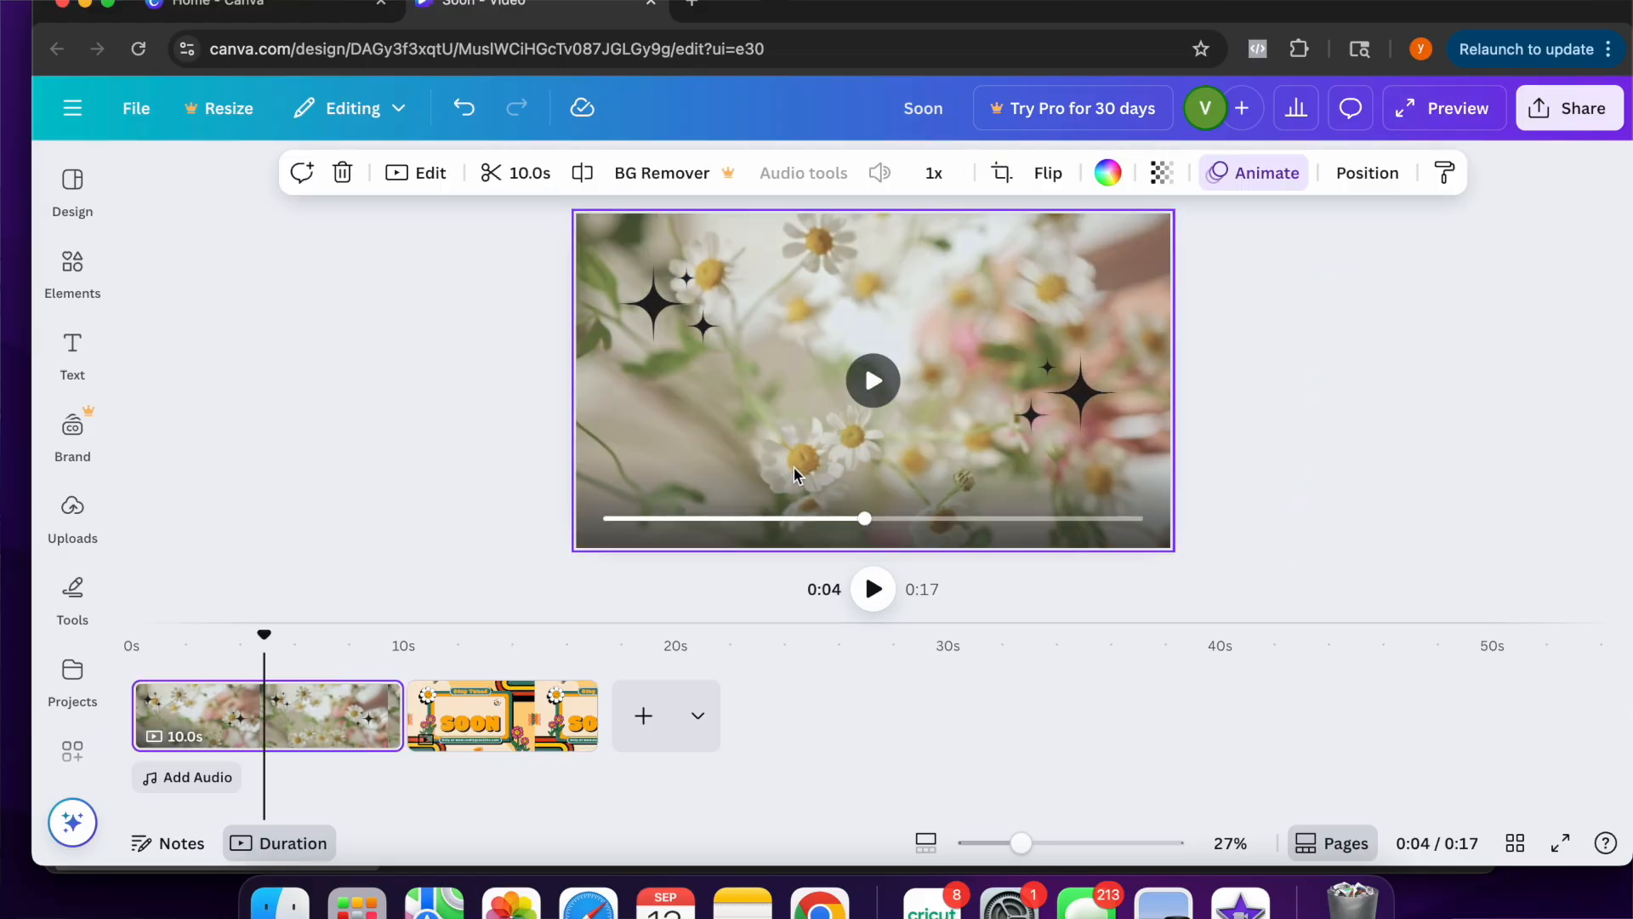
key("super+v")
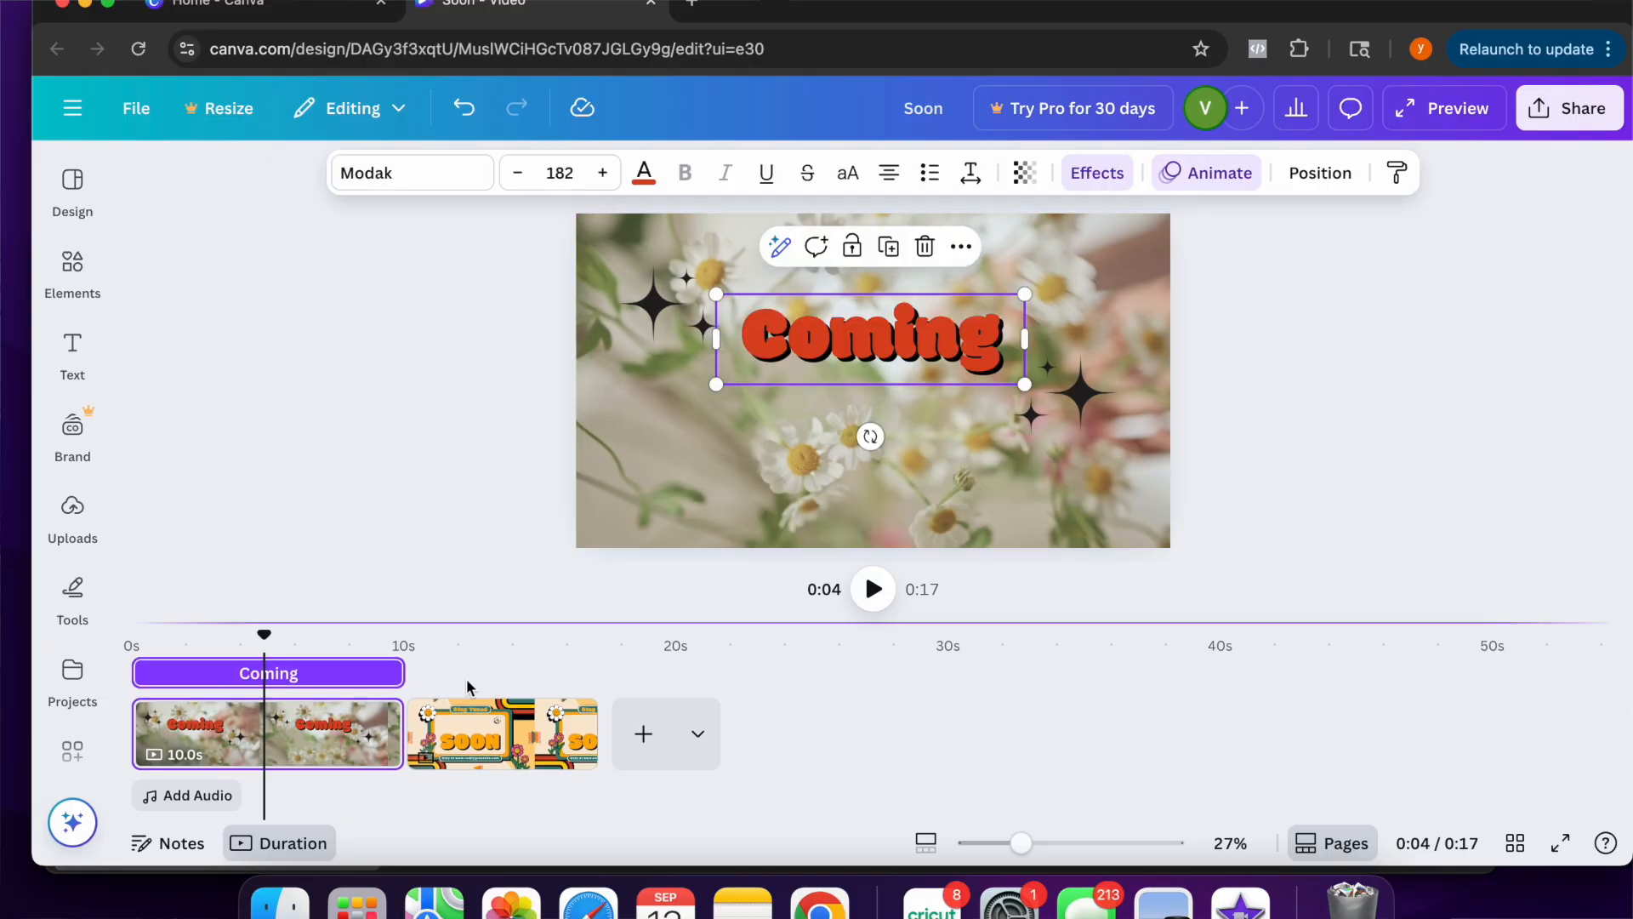
left_click(486, 738)
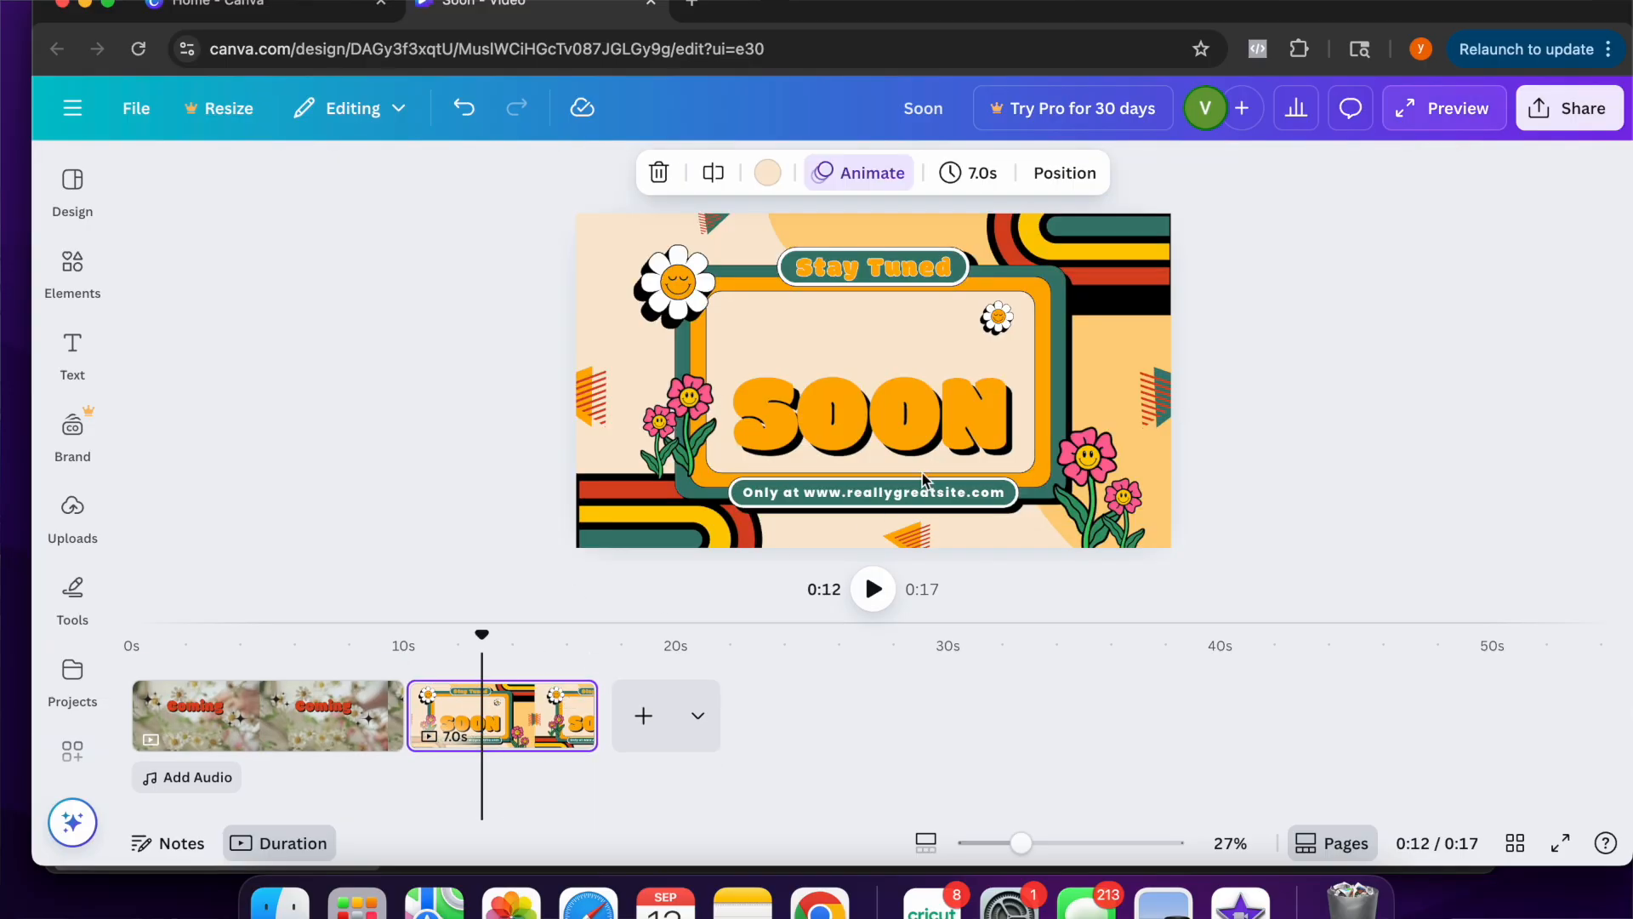
left_click(892, 421)
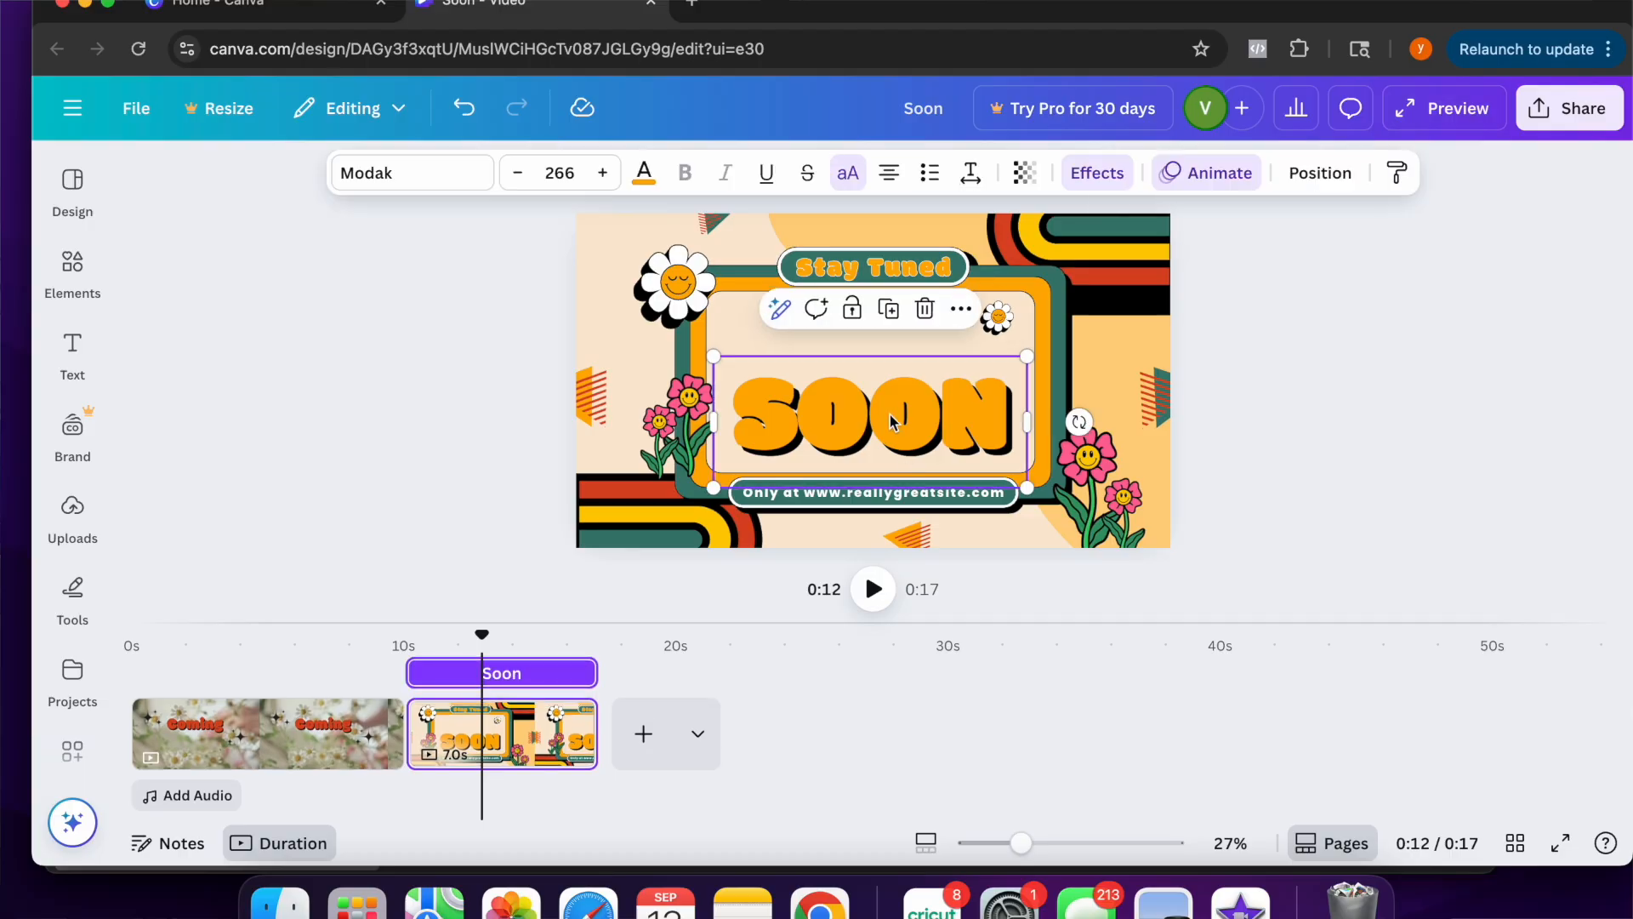
right_click(892, 421)
mouse_move(891, 423)
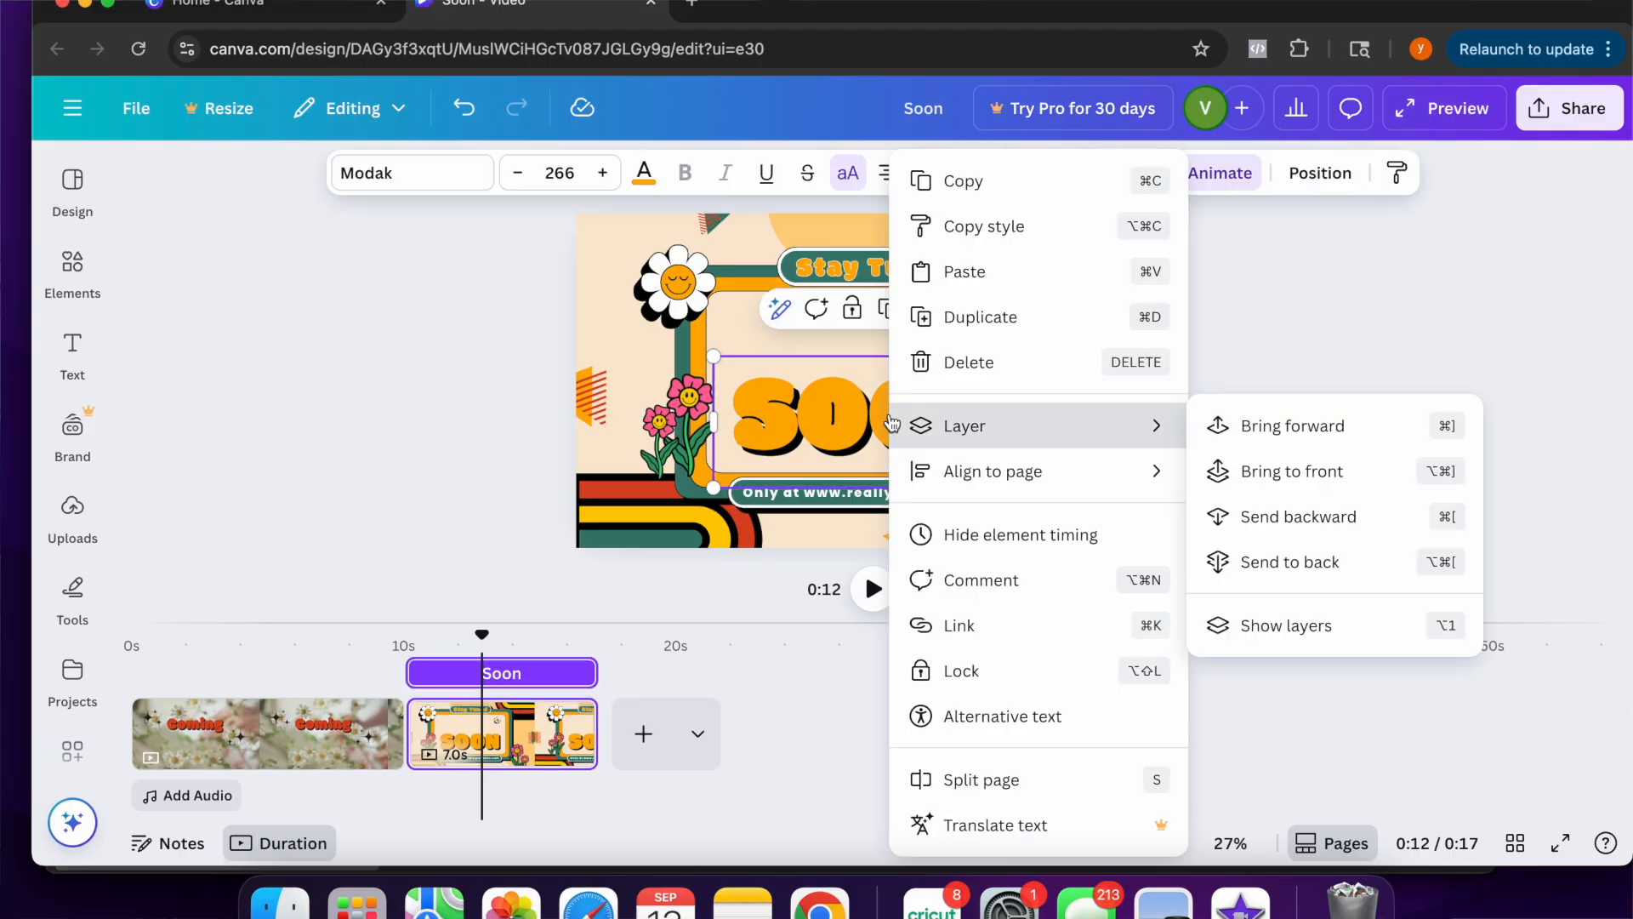
left_click(967, 193)
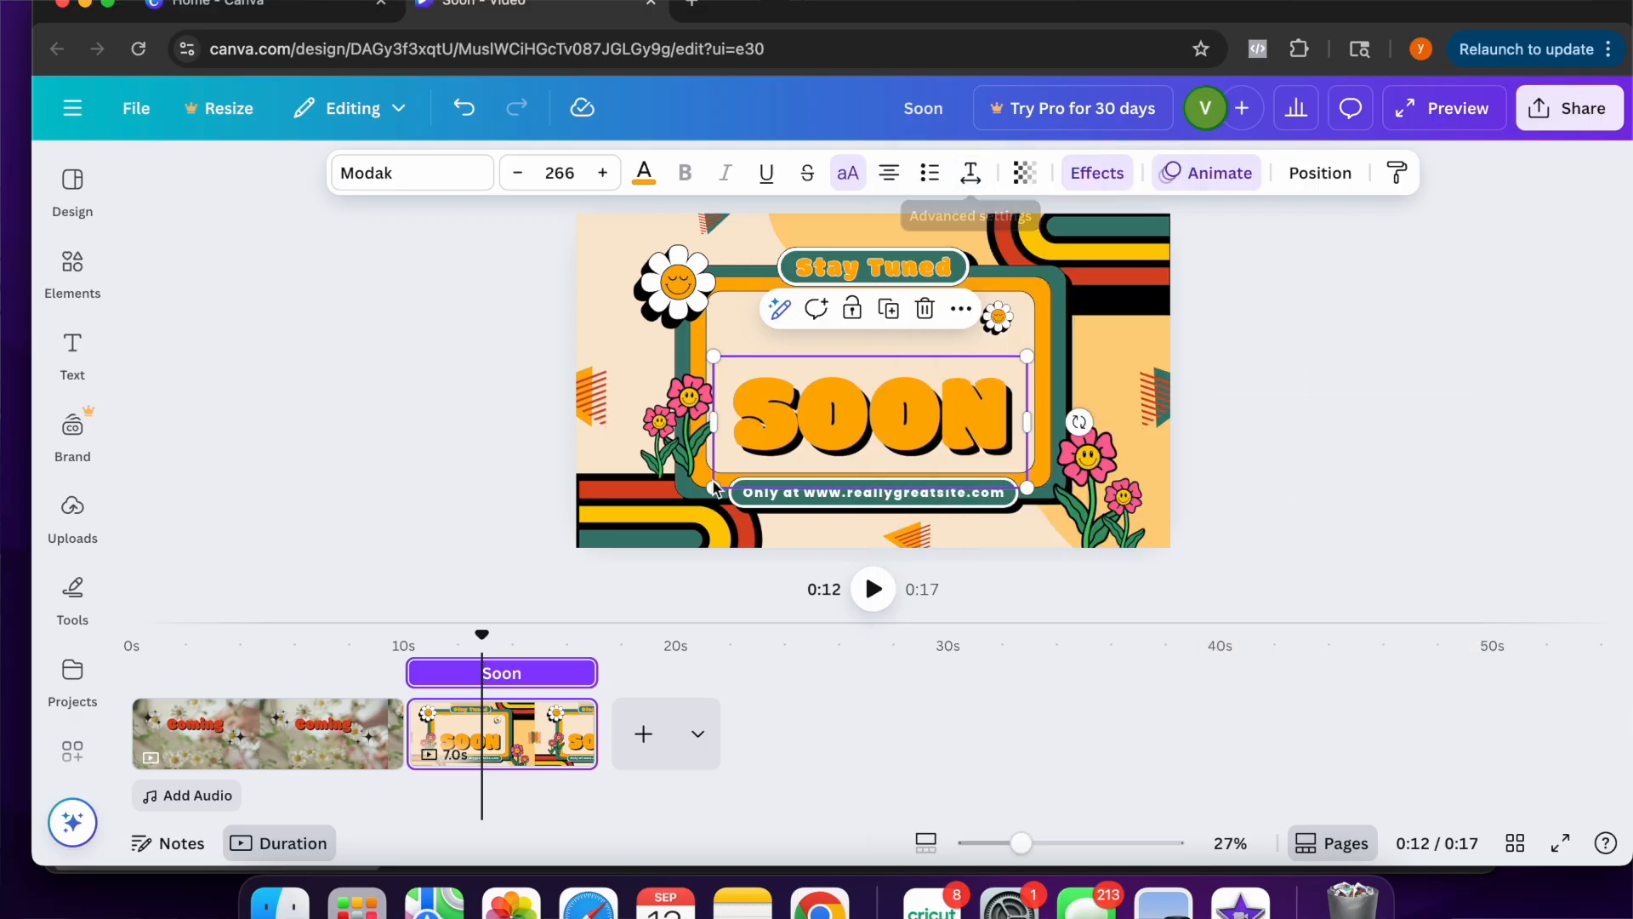
left_click(326, 764)
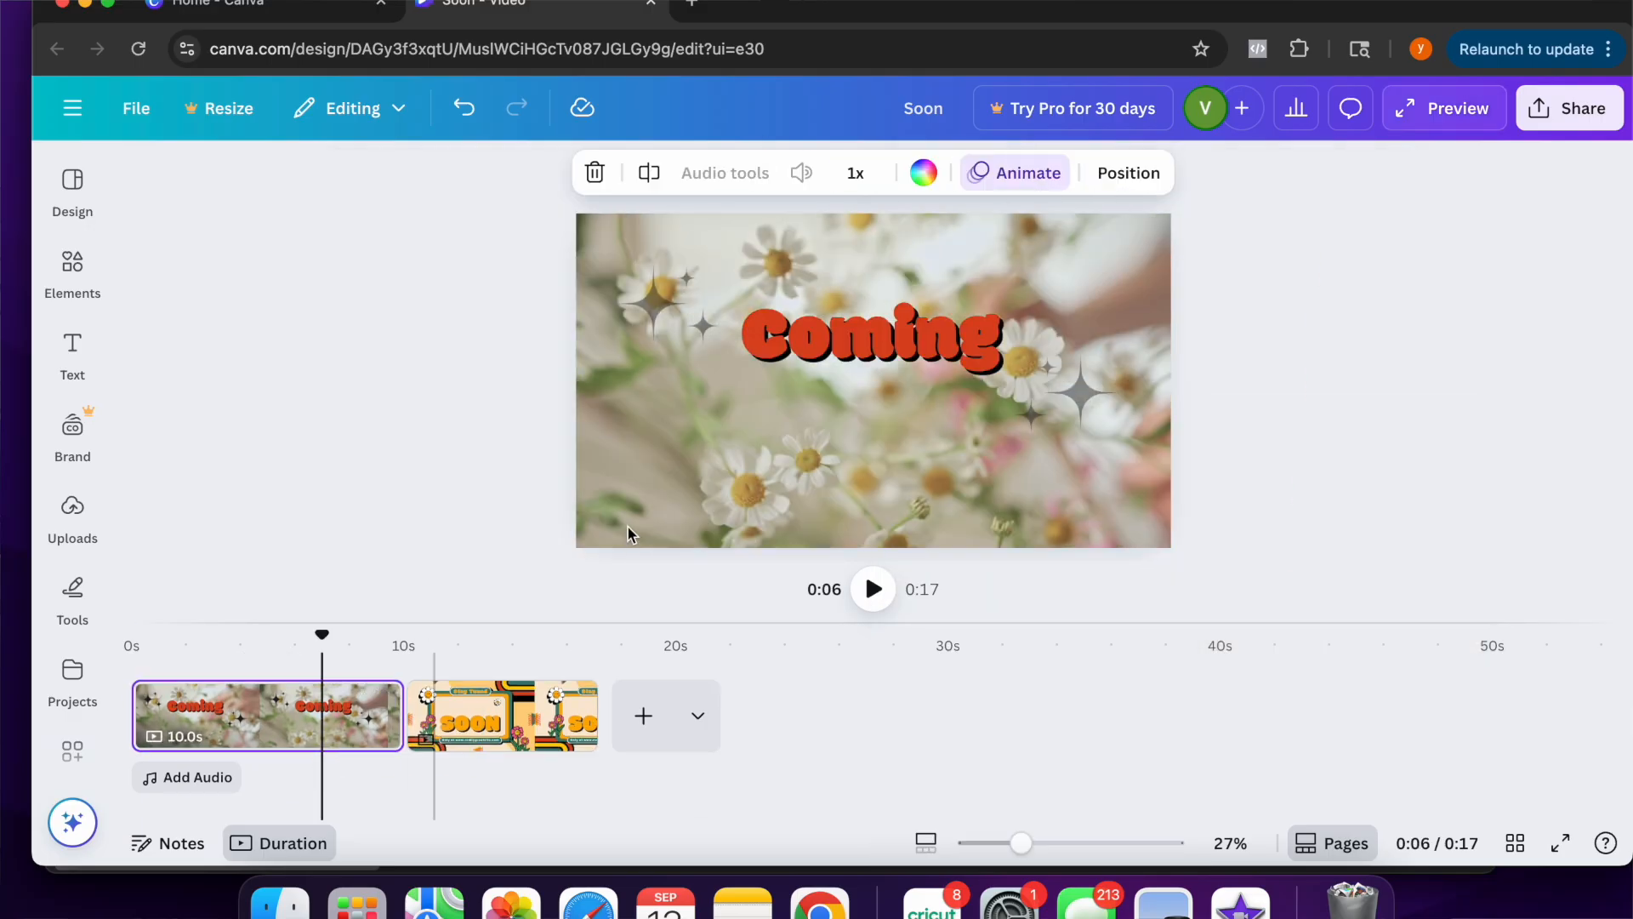
right_click(839, 446)
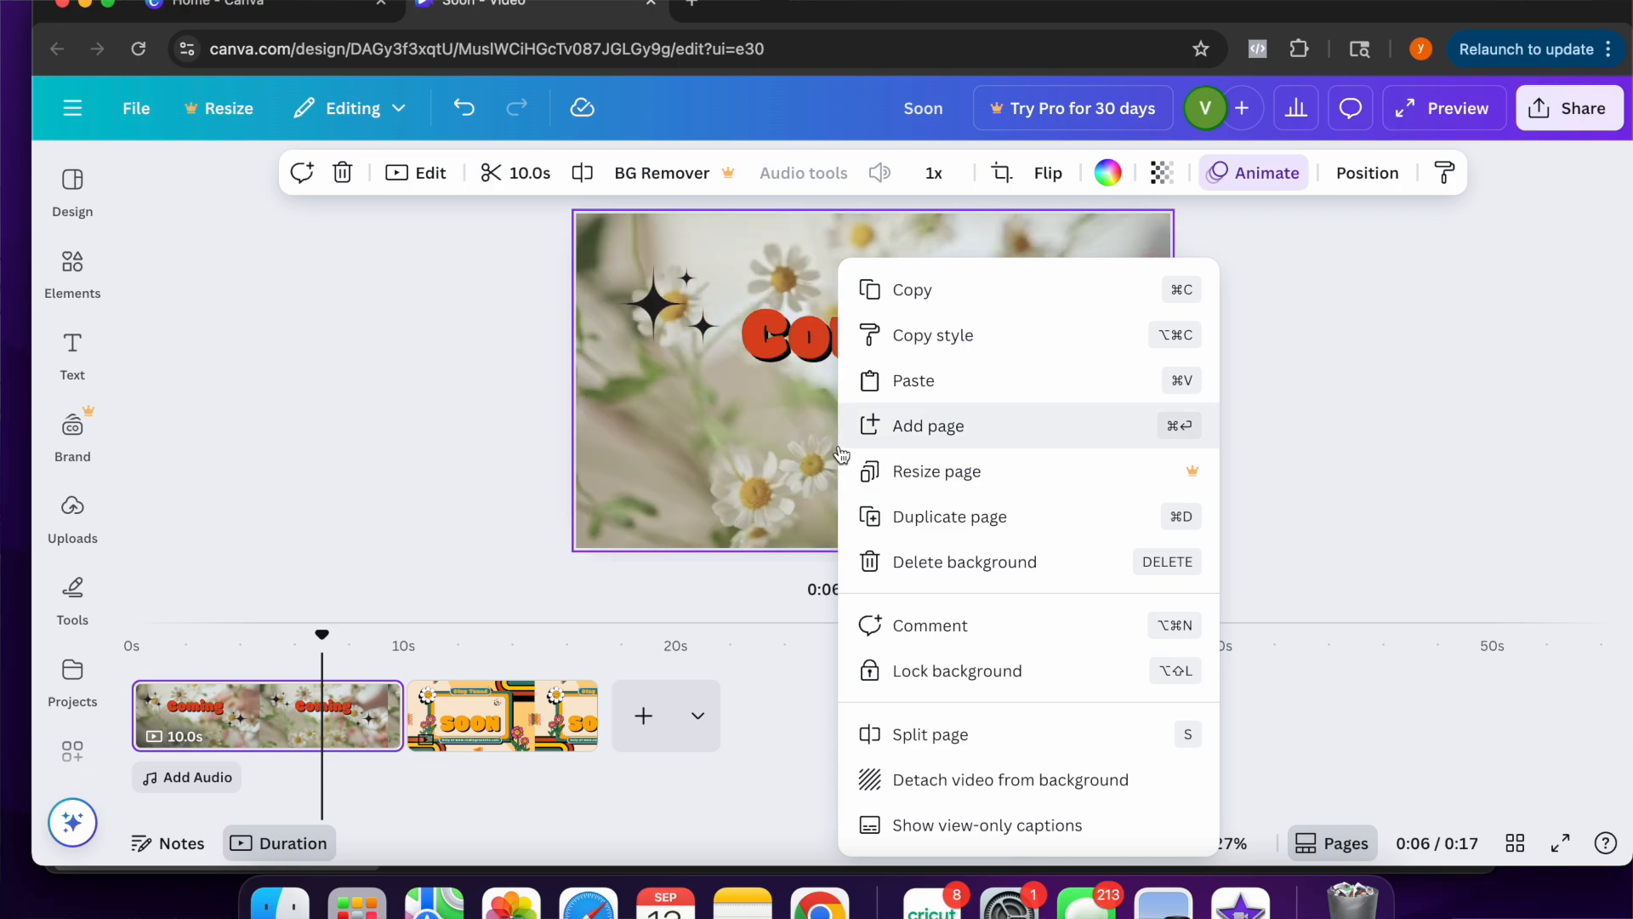
left_click(939, 378)
Replace the pasted "Coming" text with "Welcome" and widen its text box so the word fits on one line
double_click(906, 345)
type("Welcome")
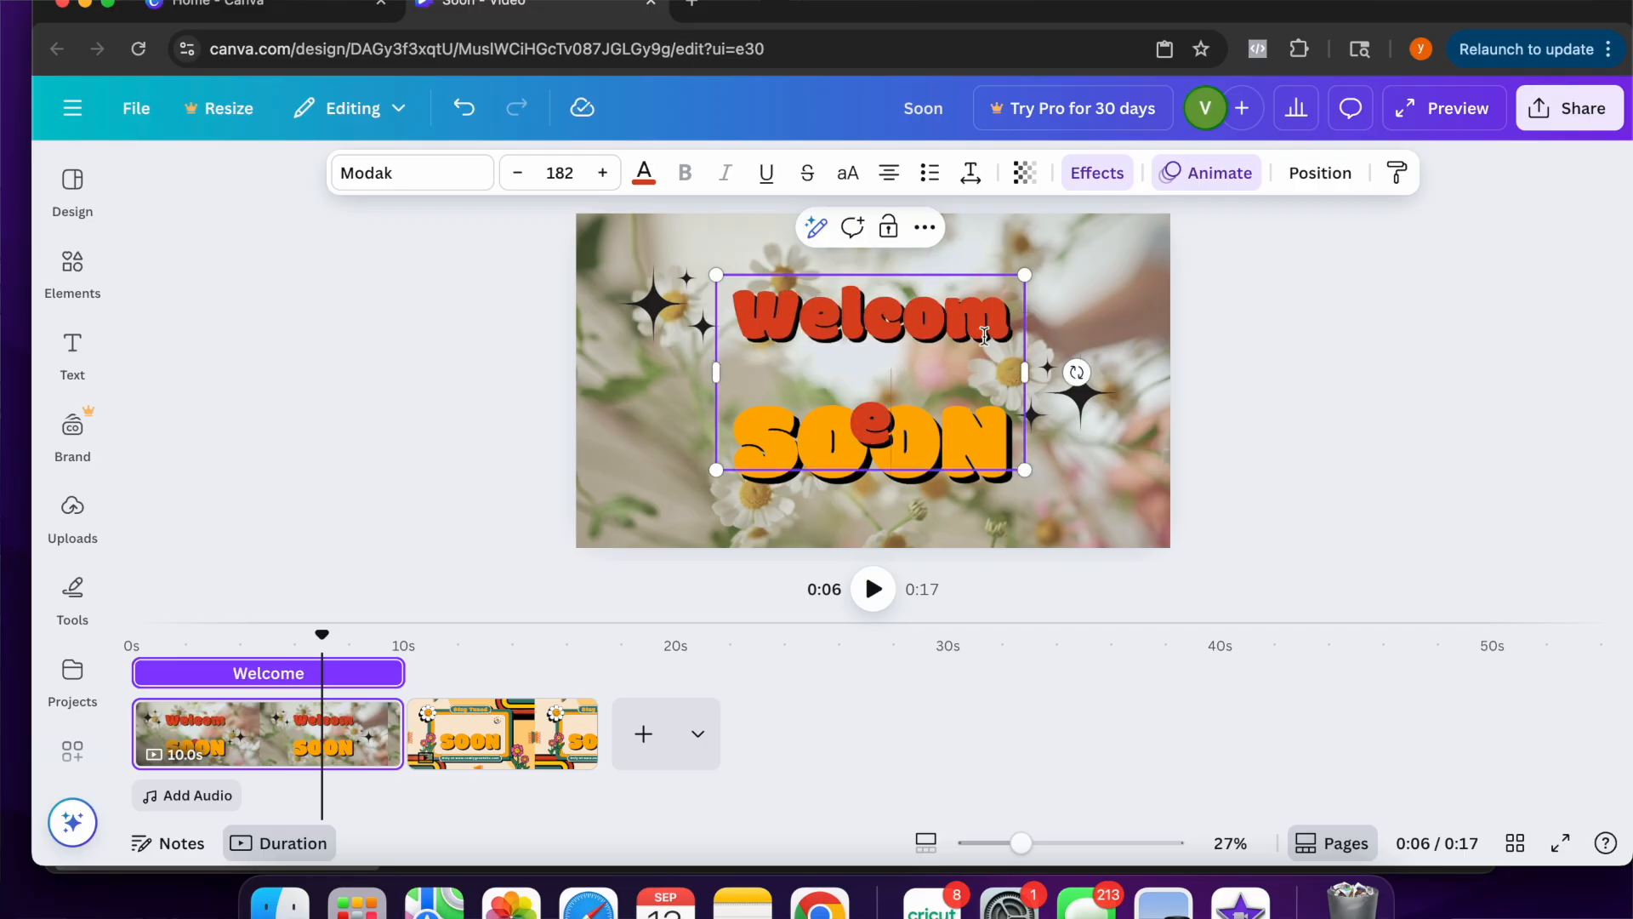
left_click_drag(1025, 371, 1048, 372)
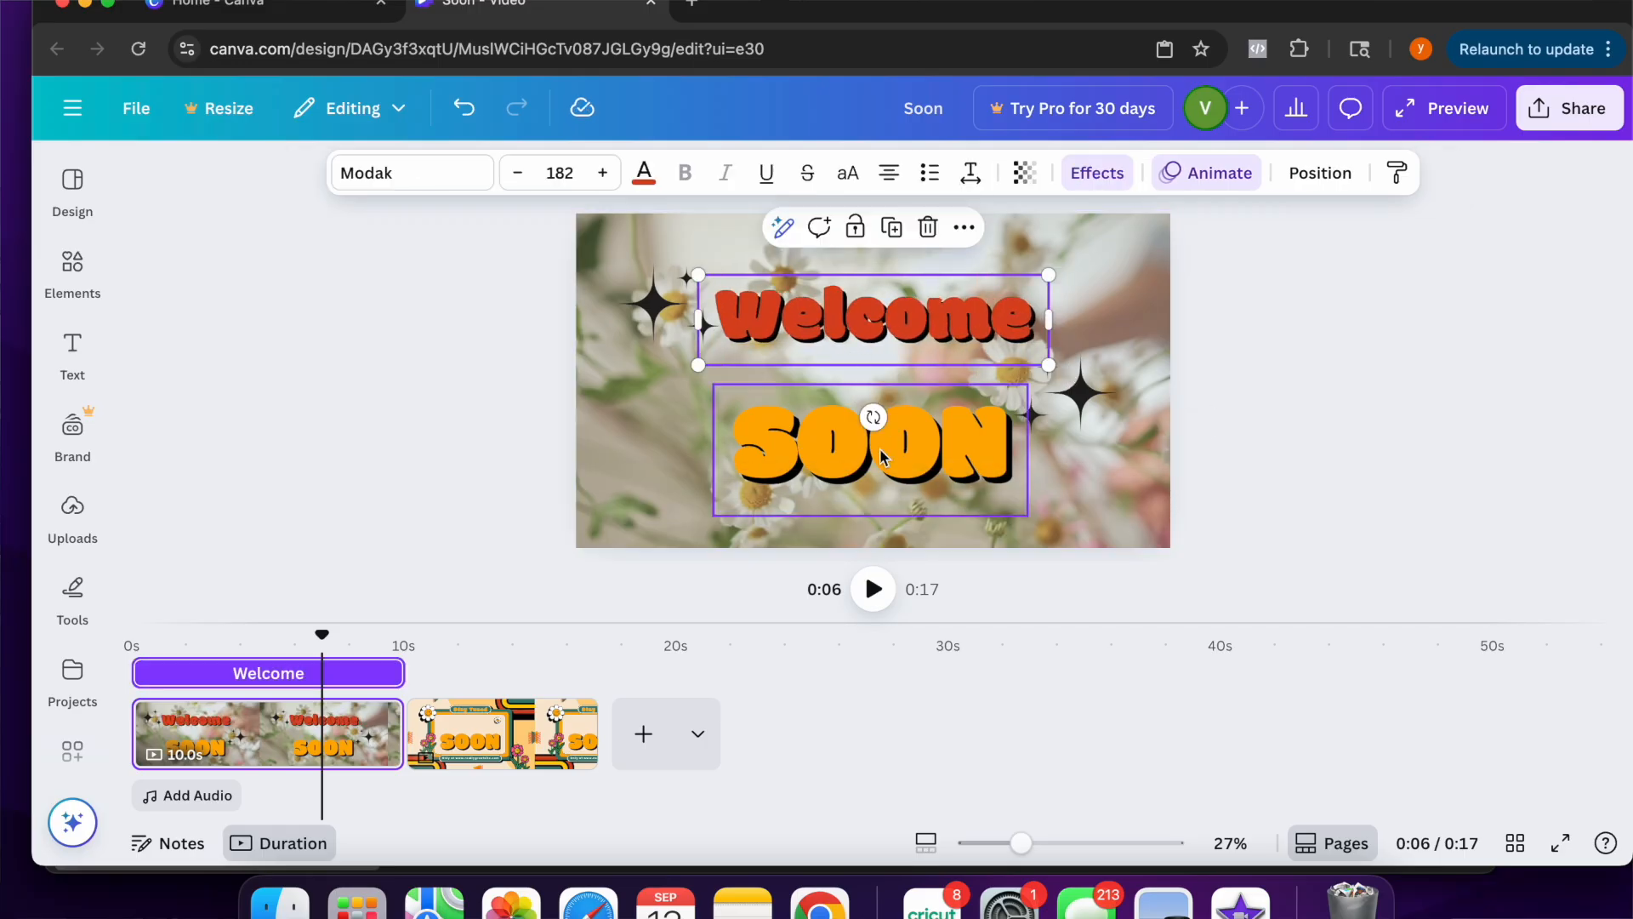
Replace the pasted "Soon" text with "TO" and shrink it to font size 183 beneath "Welcome"
left_click(881, 400)
type("TO")
left_click_drag(1036, 498, 931, 455)
Duplicate the "Welcome" text, place the copy below "TO" and change its wording to "Flower Power"
left_click(1029, 319)
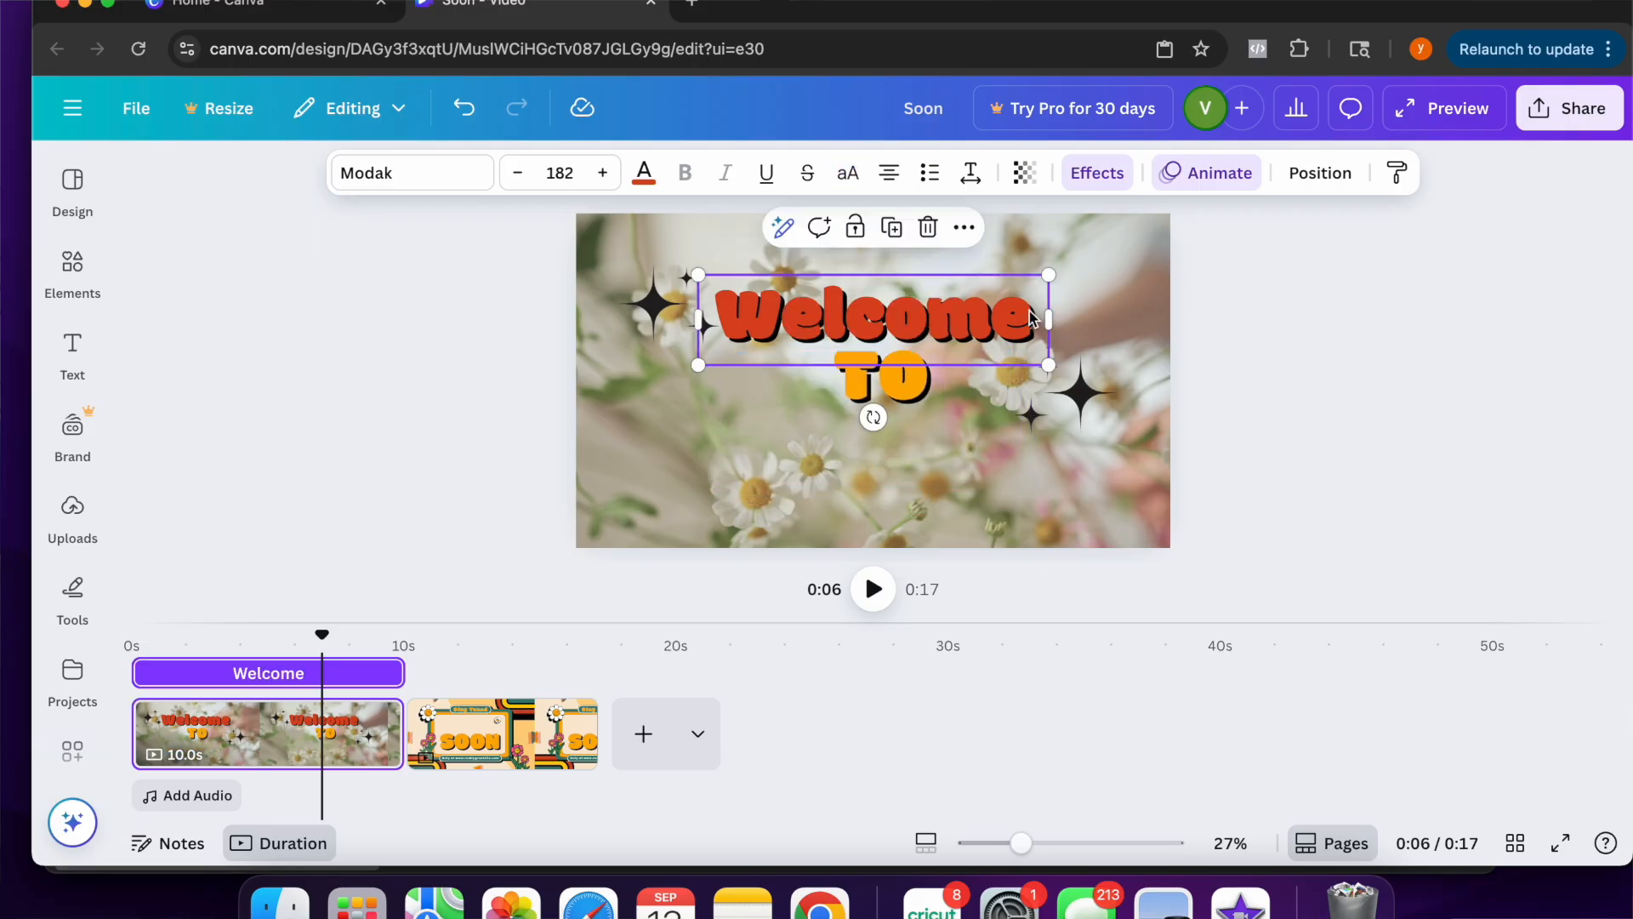
left_click(892, 232)
left_click_drag(893, 330, 907, 457)
double_click(907, 451)
type("Flower Power")
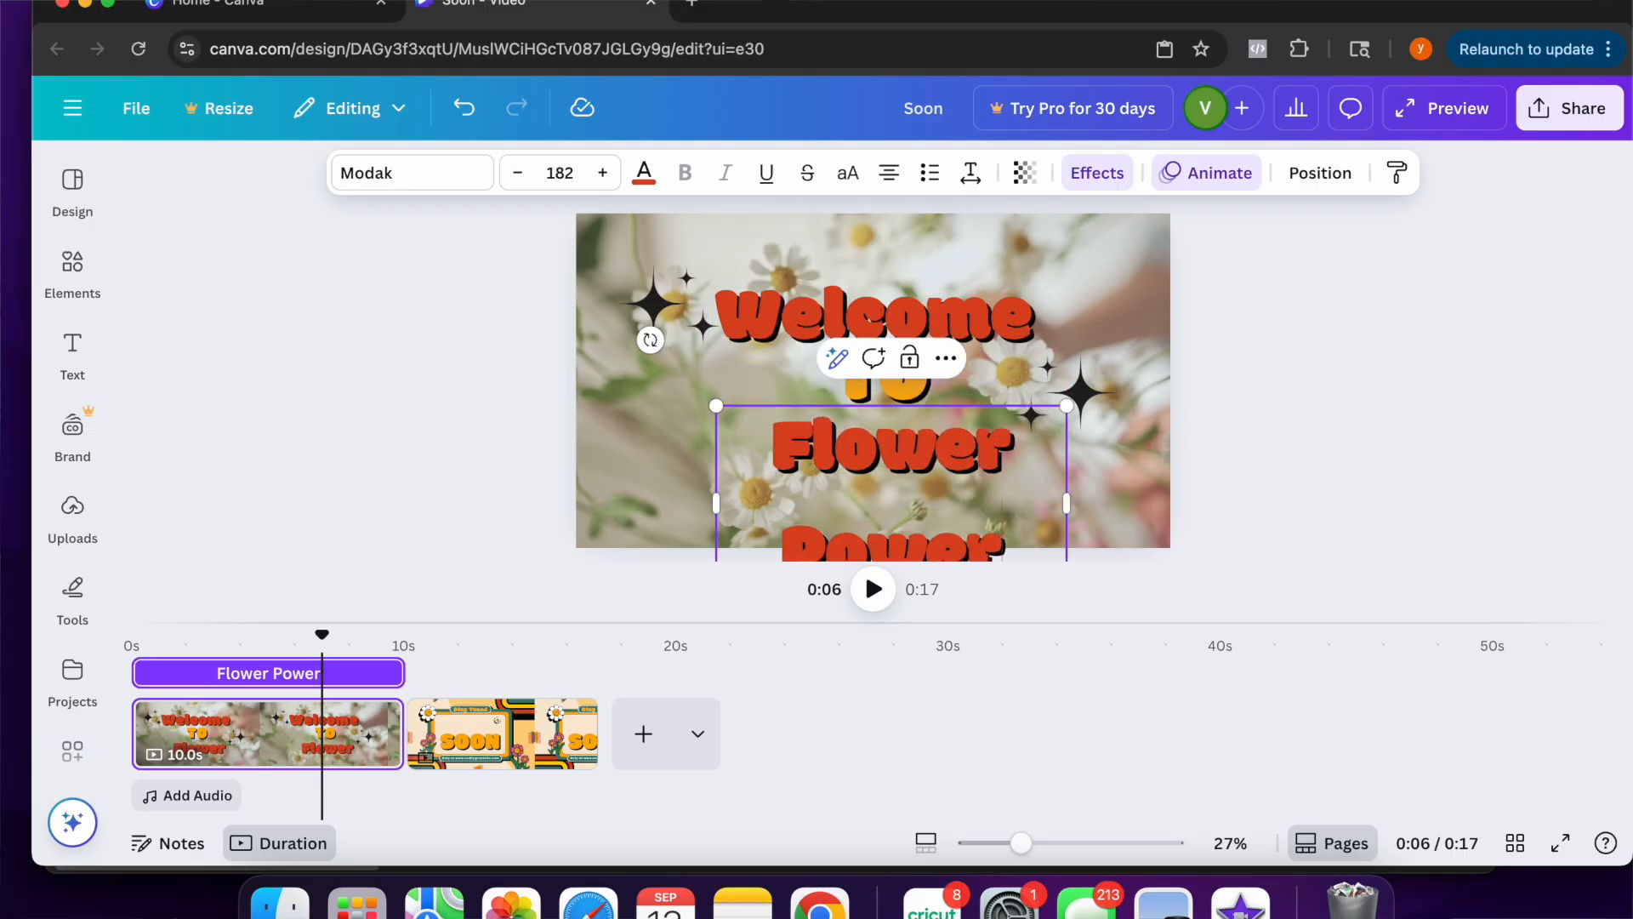
Widen the "Flower Power" text box to hold one line and centre it horizontally on the page below "TO"
left_click_drag(1065, 500, 1206, 455)
left_click(953, 525)
left_click_drag(976, 466, 895, 462)
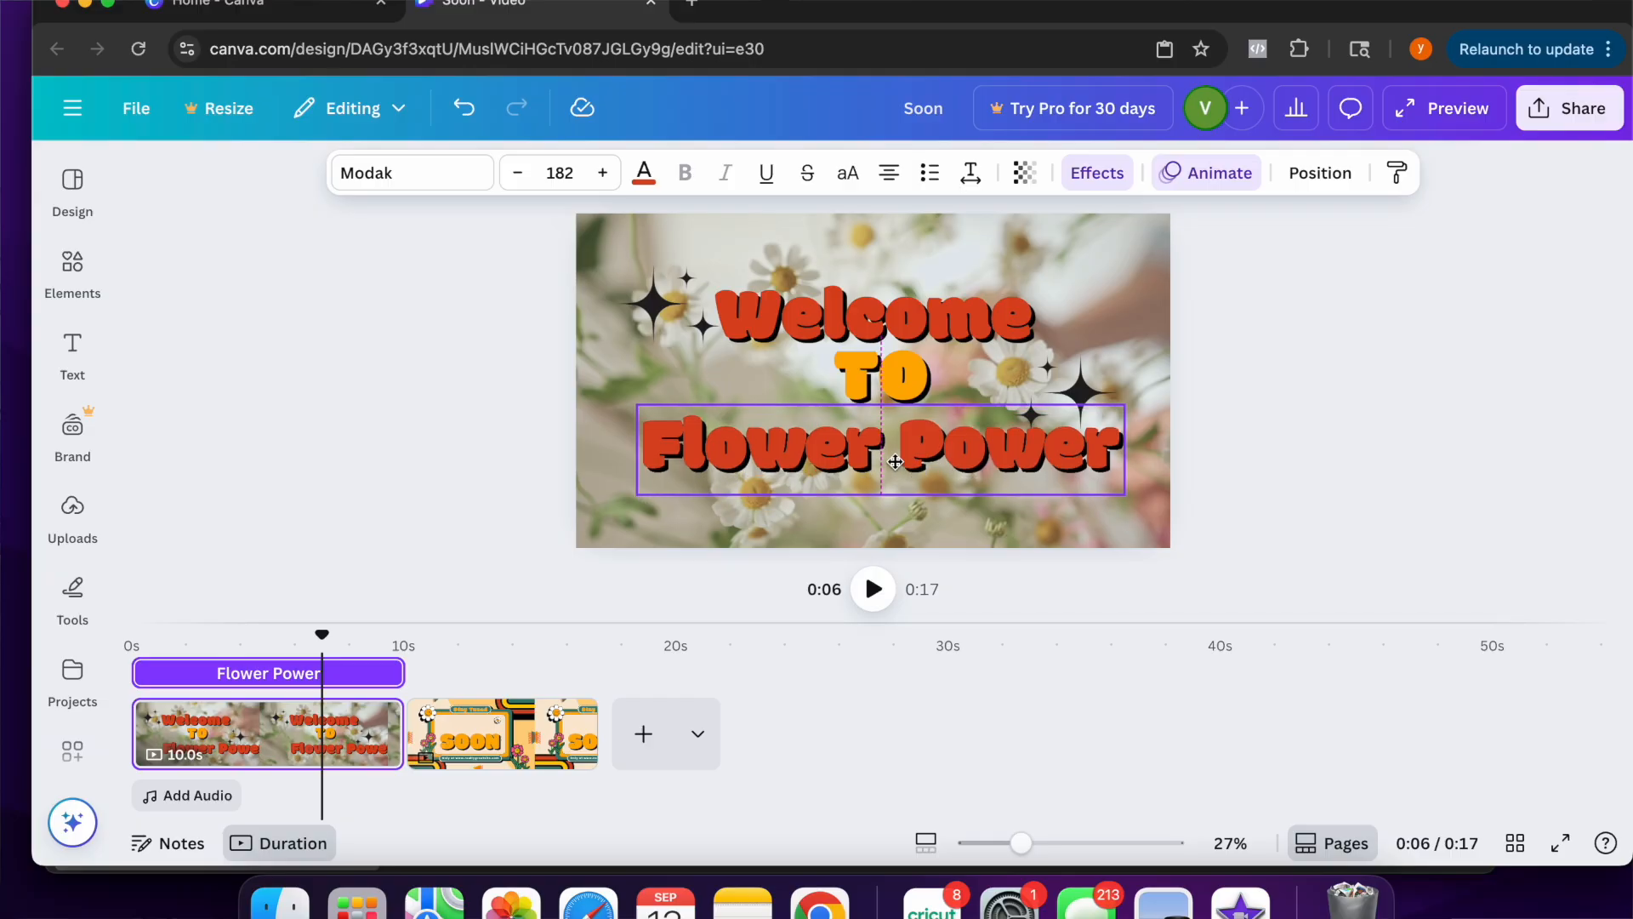
left_click_drag(895, 461, 884, 463)
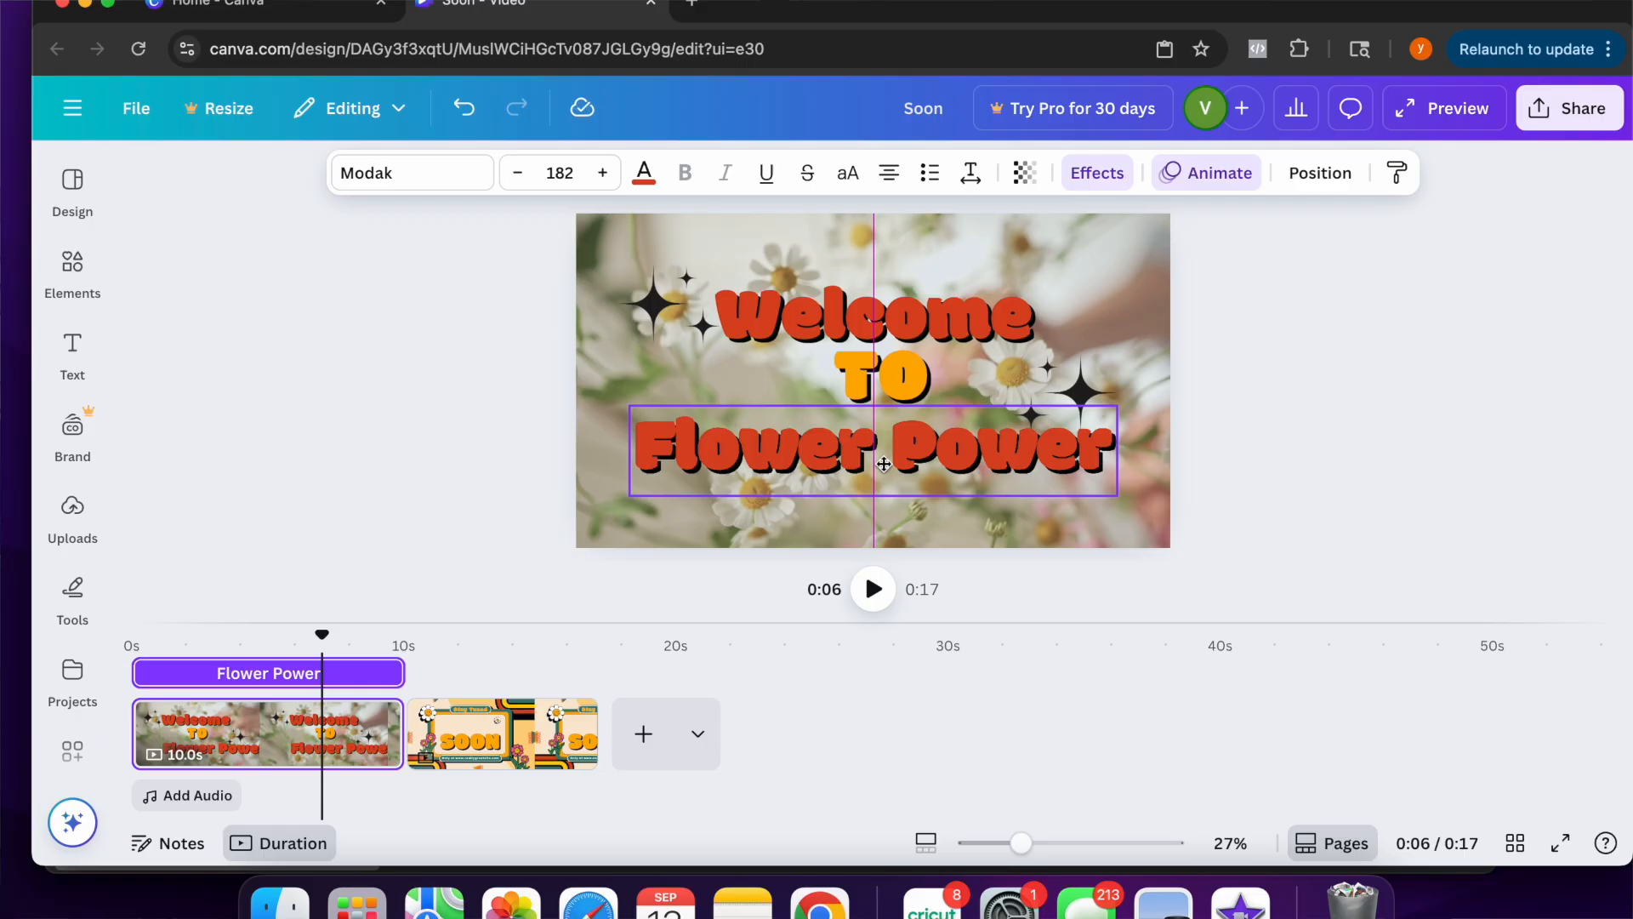
left_click_drag(884, 463, 883, 464)
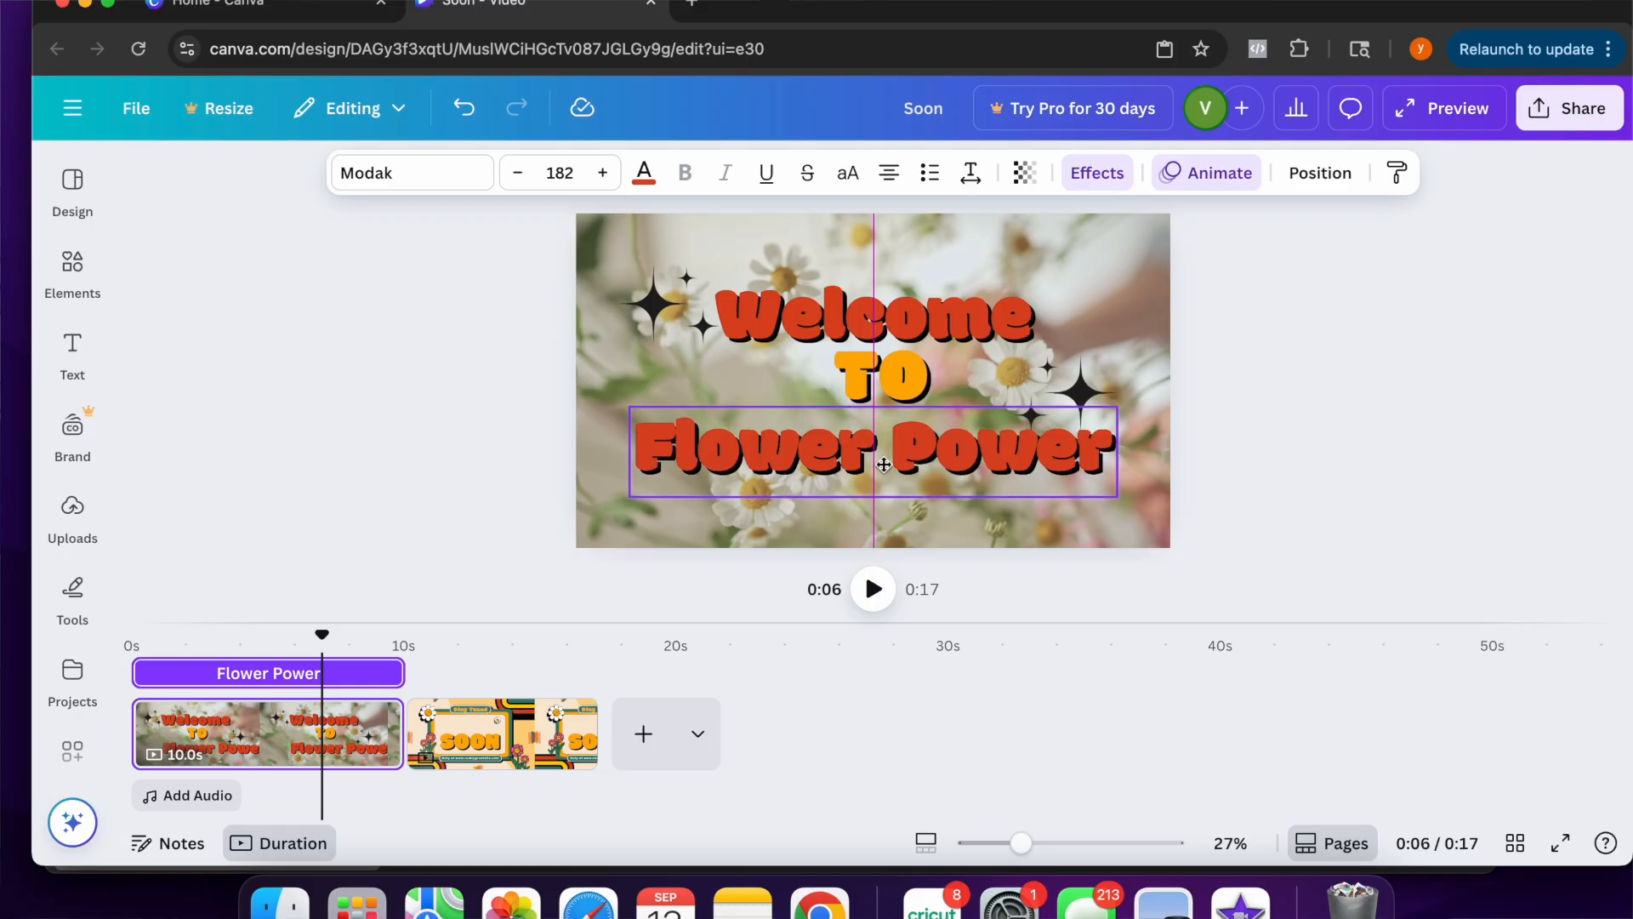
Move "Welcome" slightly up and adjust "TO" so the three title lines are spaced apart
left_click(876, 316)
left_click_drag(876, 316, 874, 299)
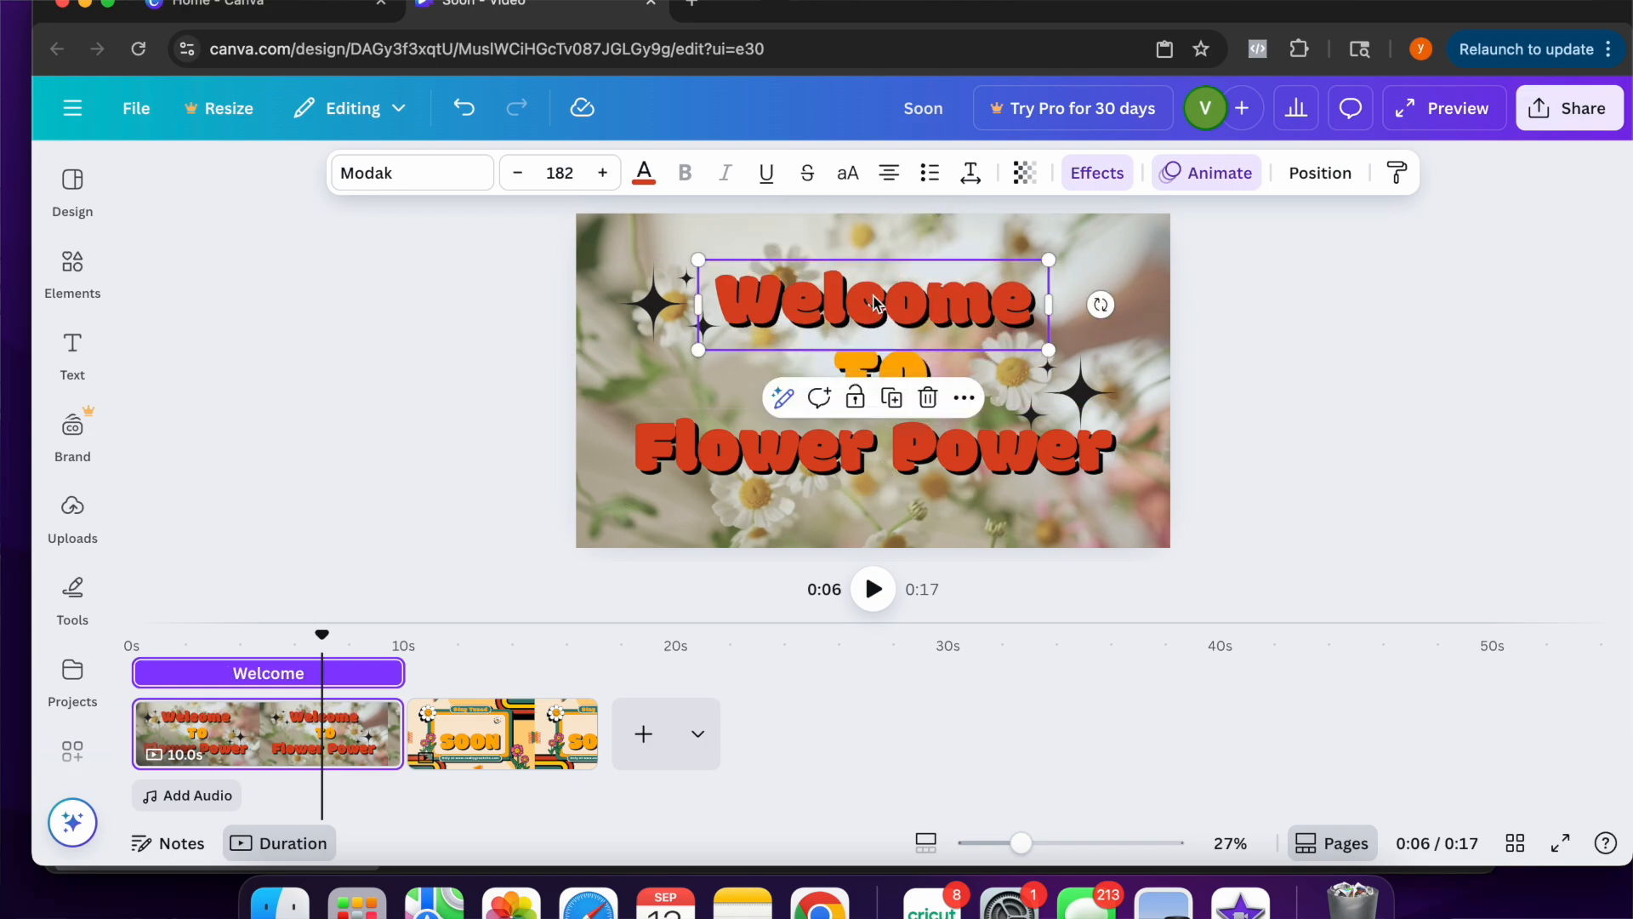
left_click(896, 372)
left_click(895, 372)
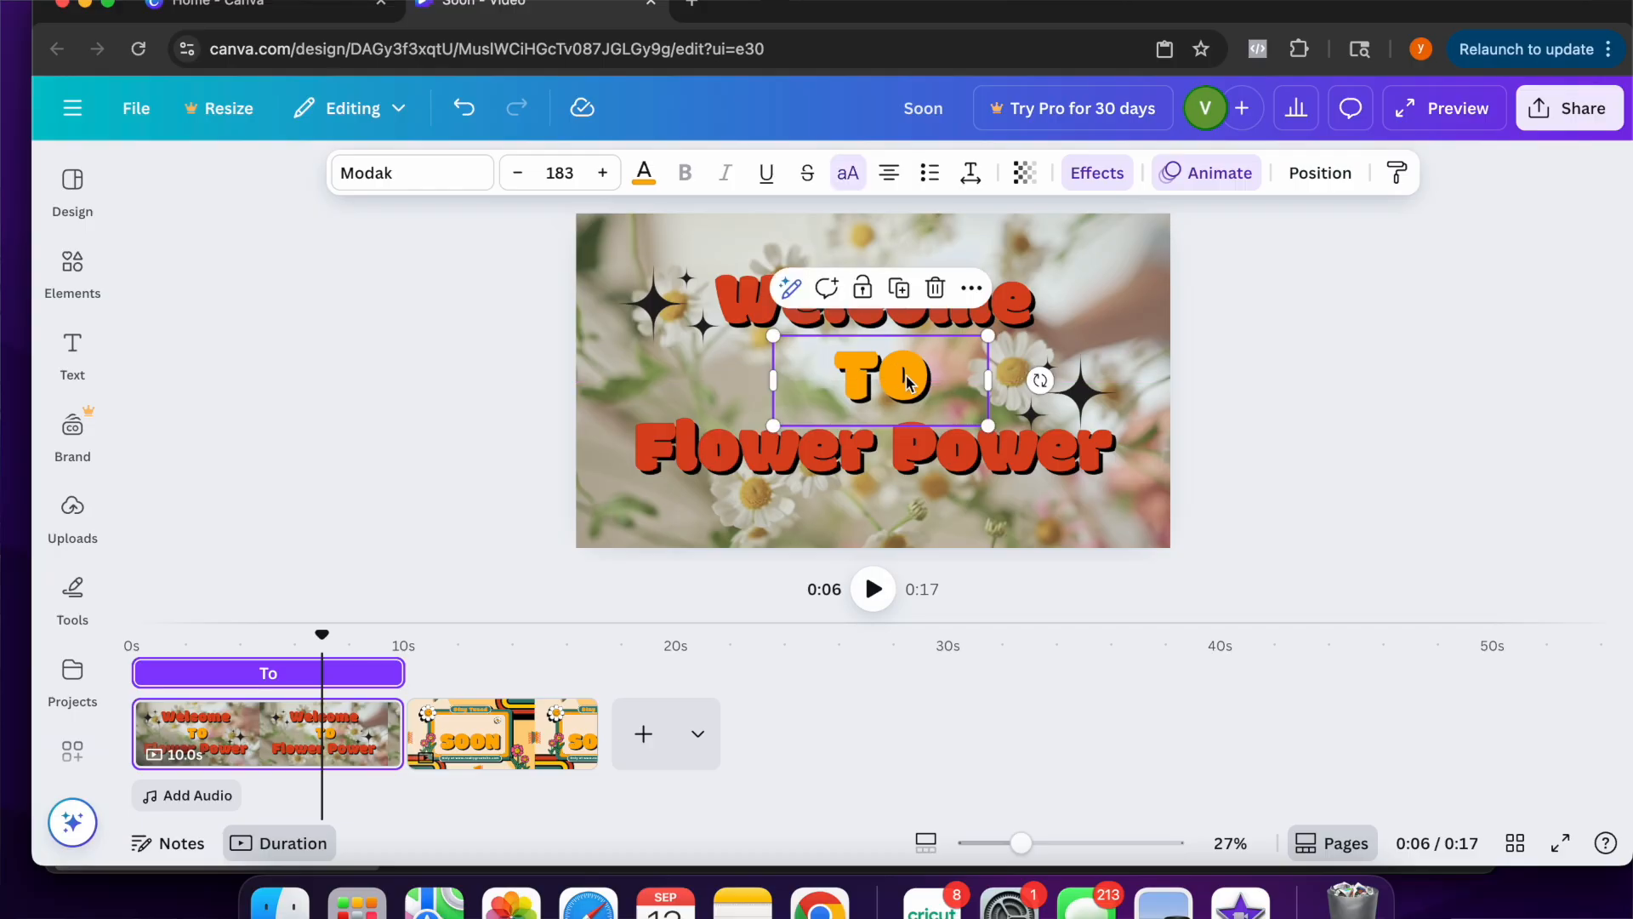
left_click_drag(907, 383, 907, 379)
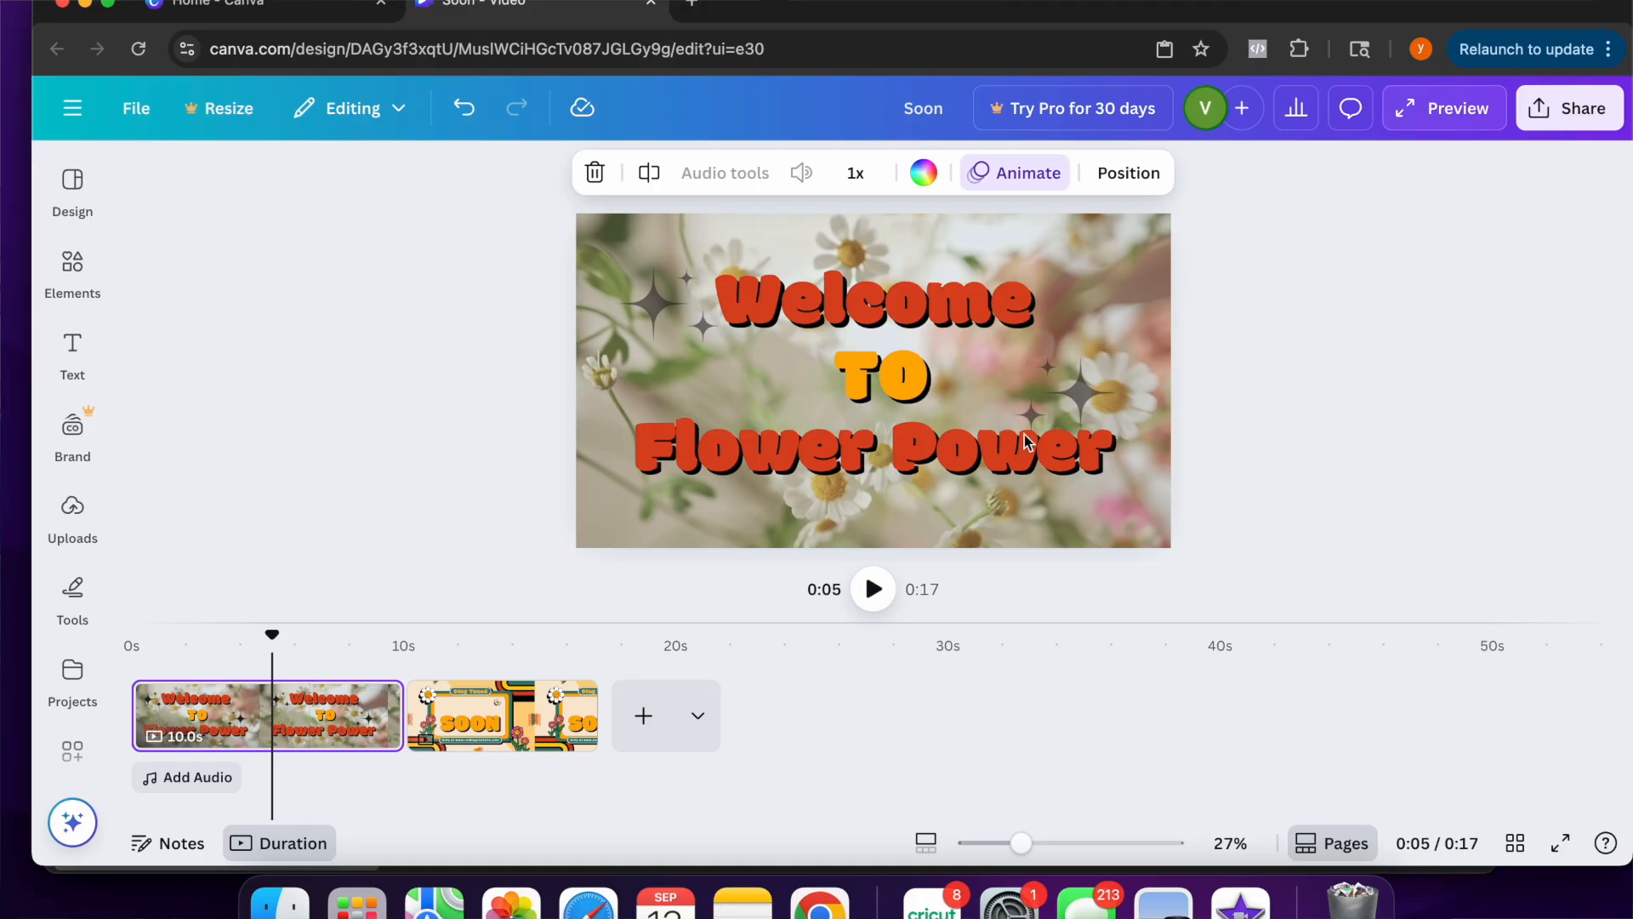
Select the "Welcome", "TO" and "Flower Power" text lines together and open their animation options
left_click(925, 298)
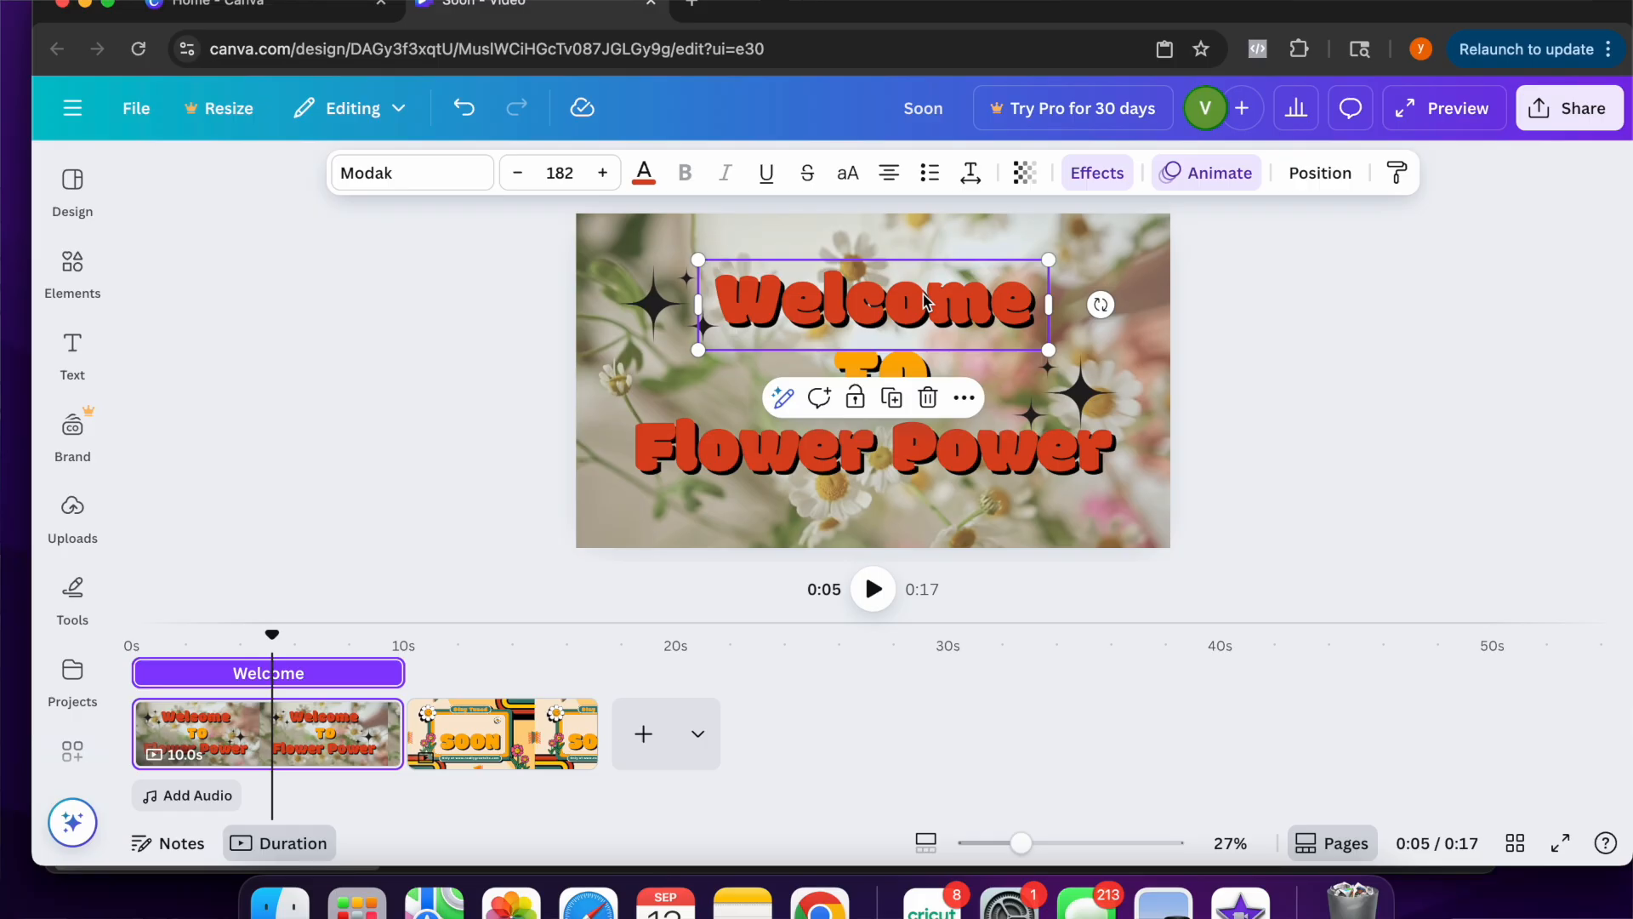
left_click(745, 461)
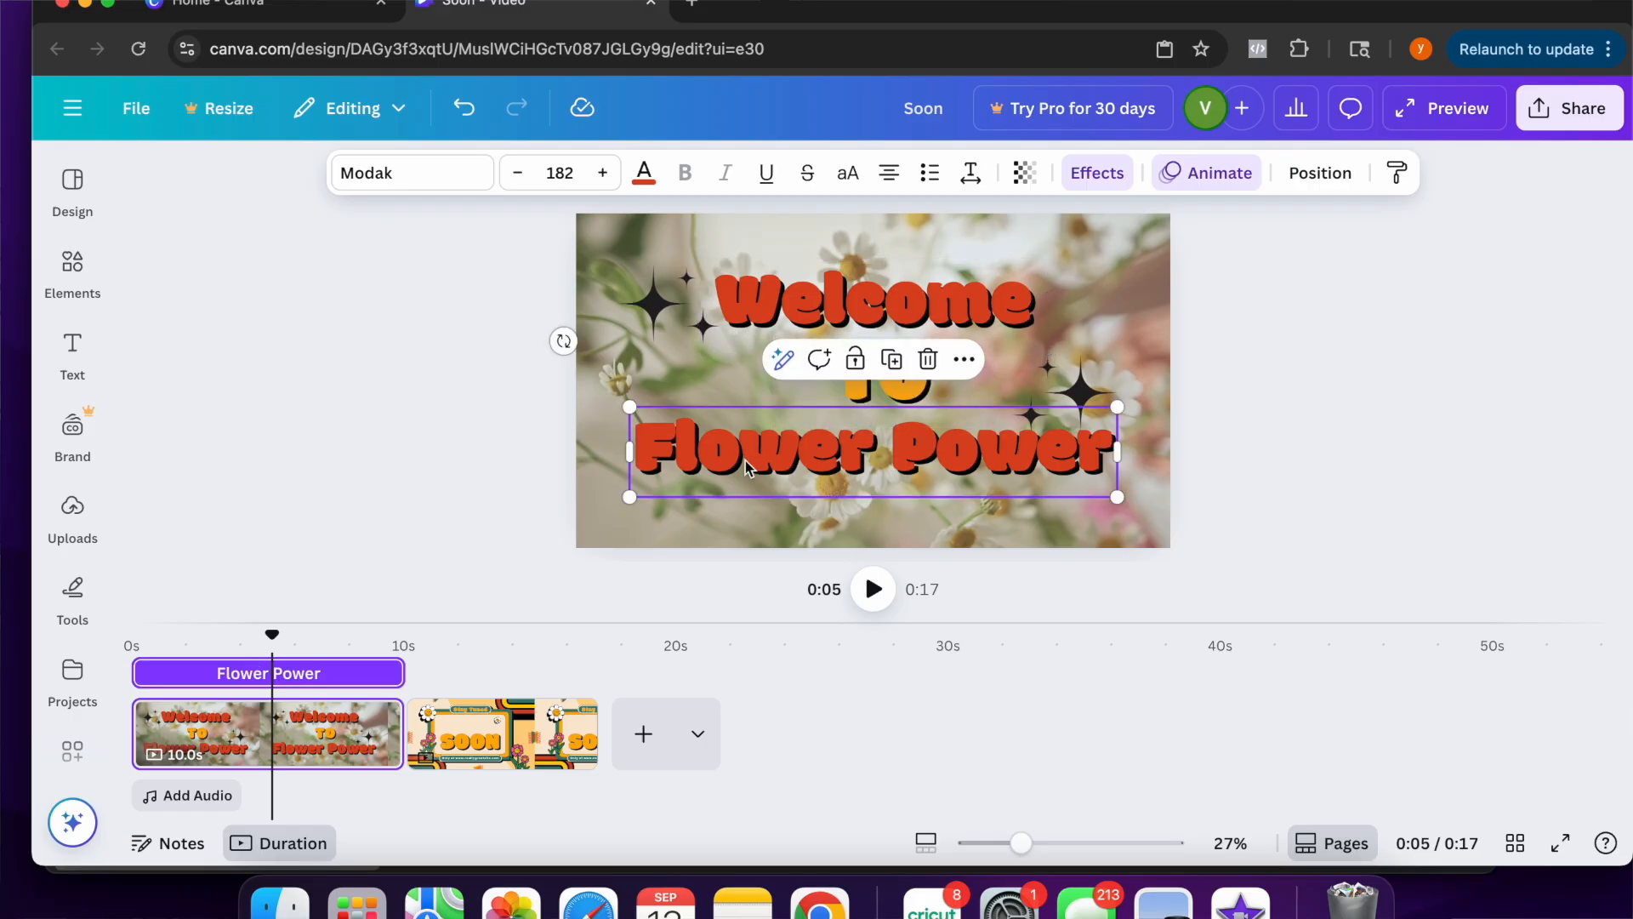
left_click(769, 298)
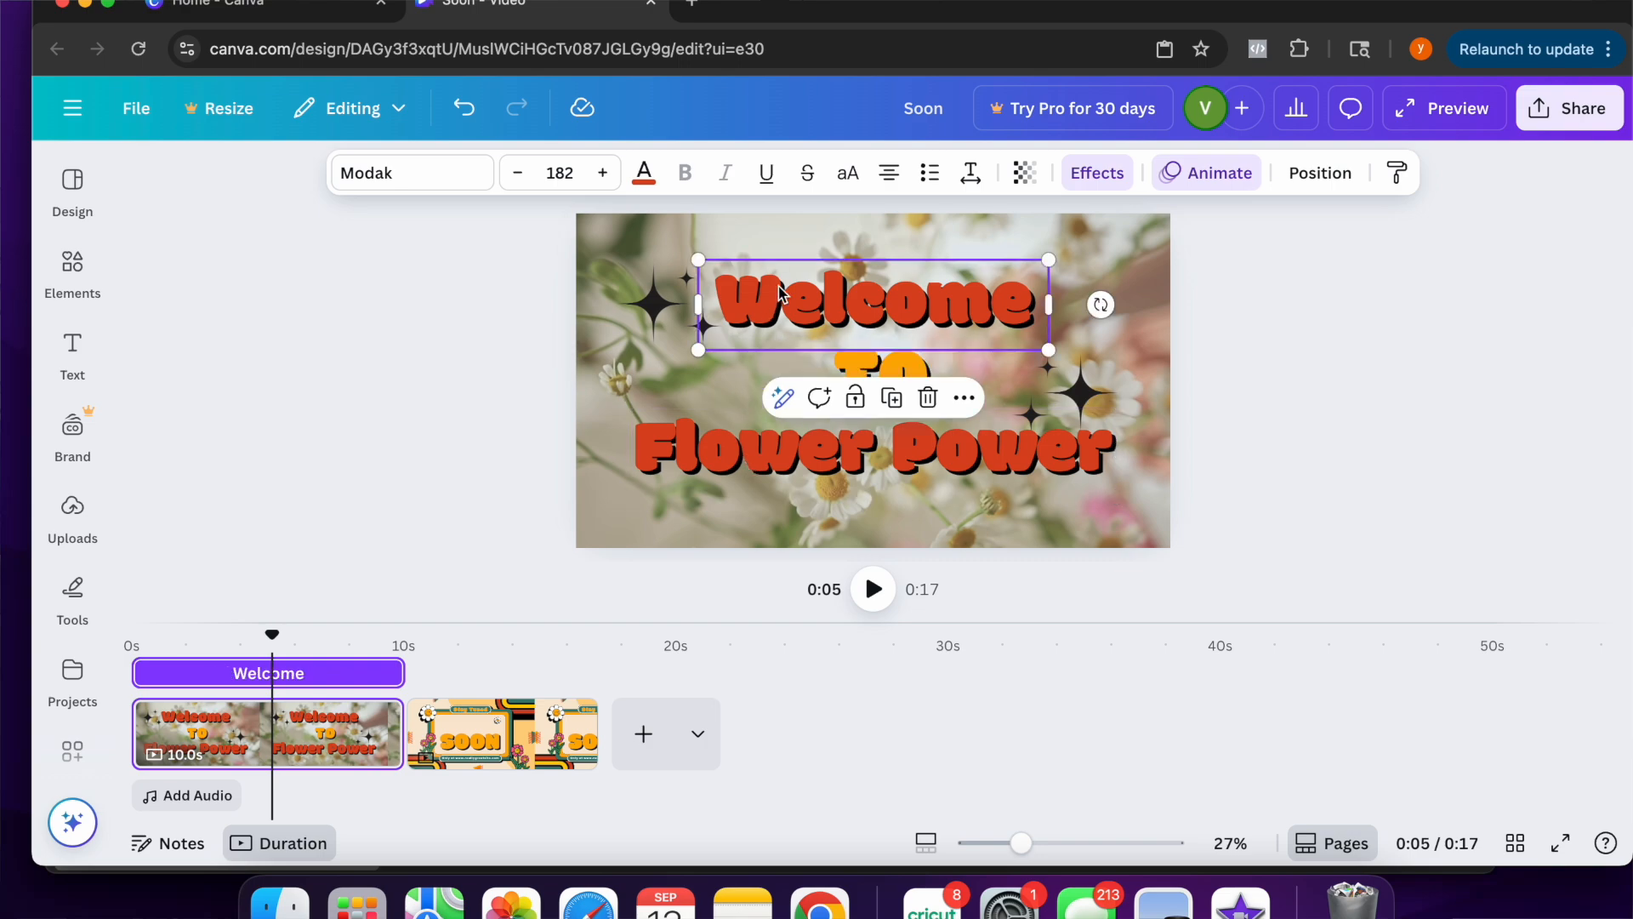
left_click(878, 223)
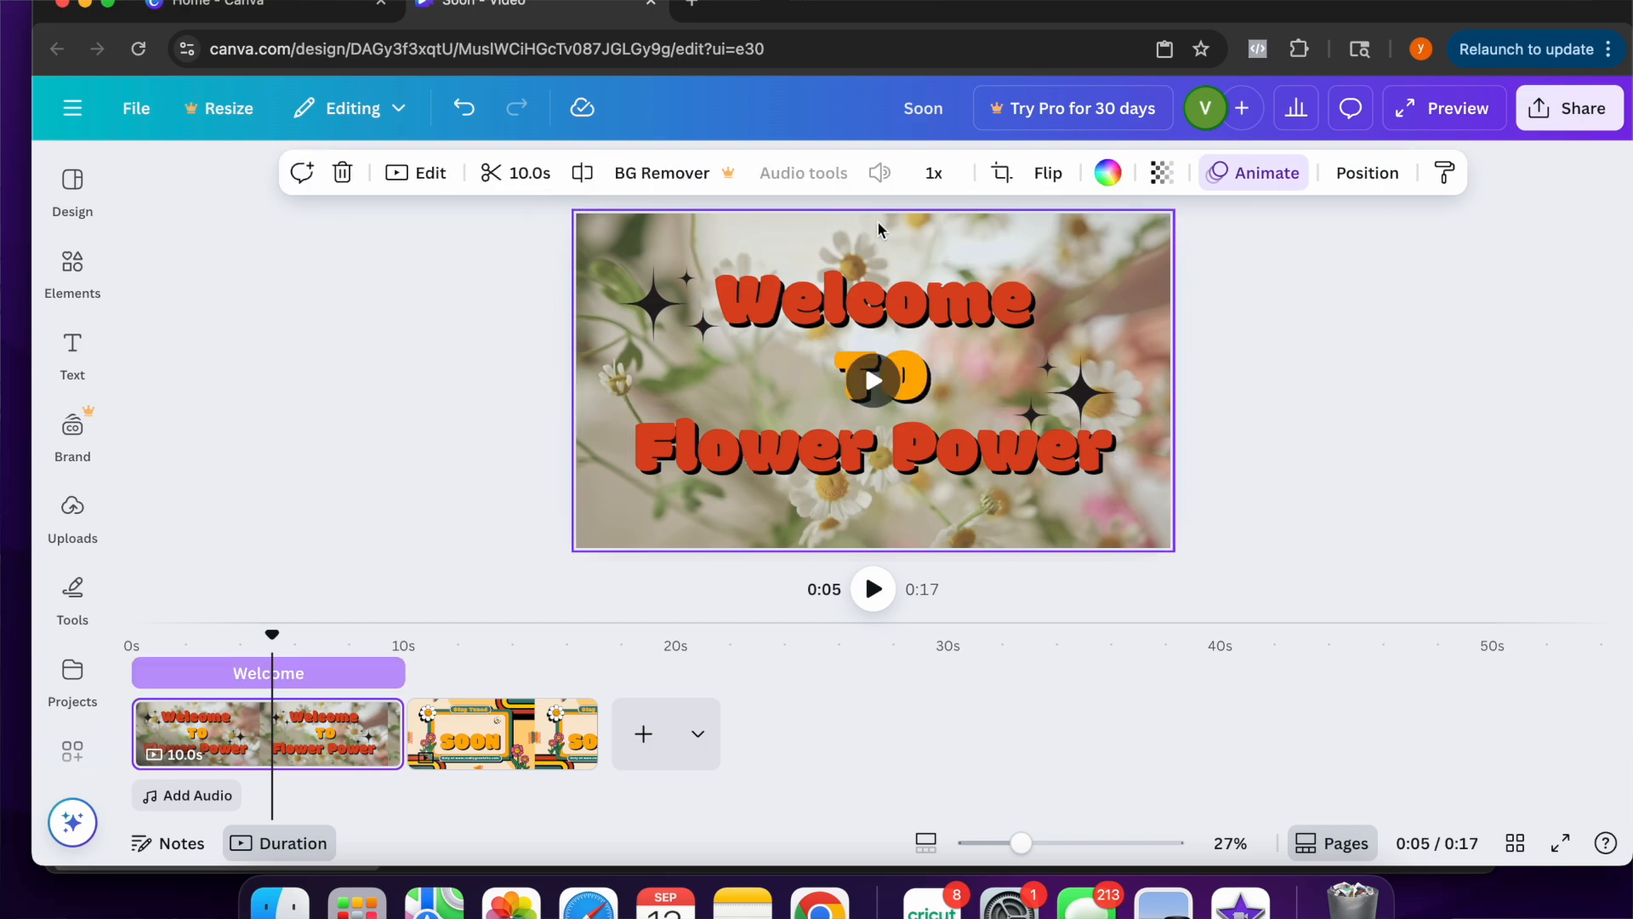
left_click_drag(923, 466, 925, 468)
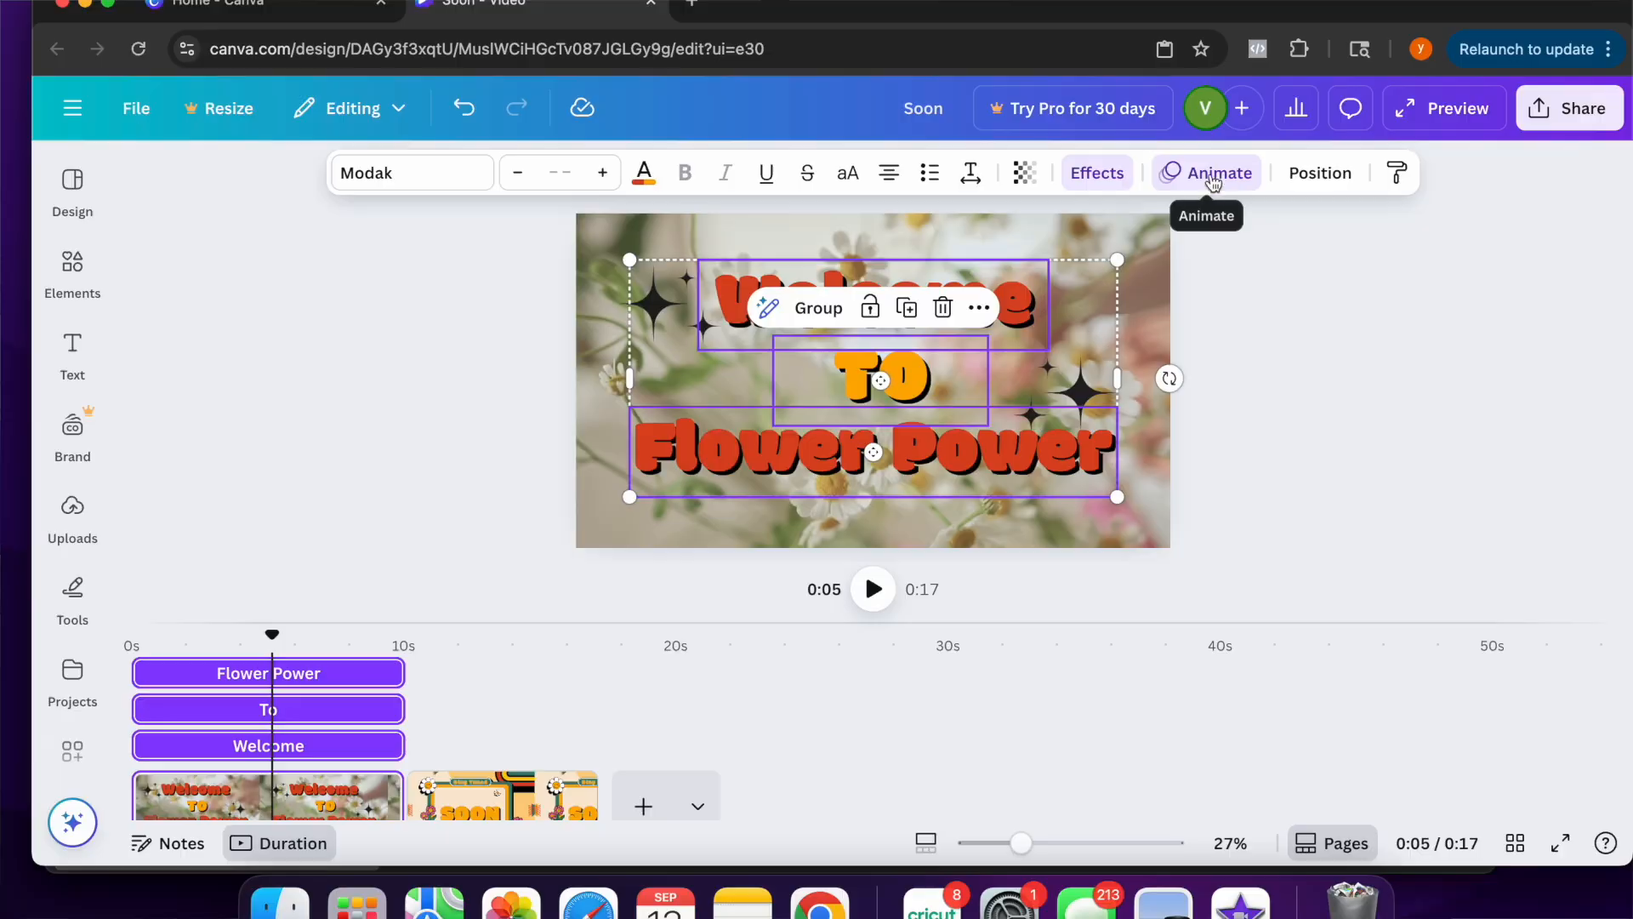
left_click(1214, 182)
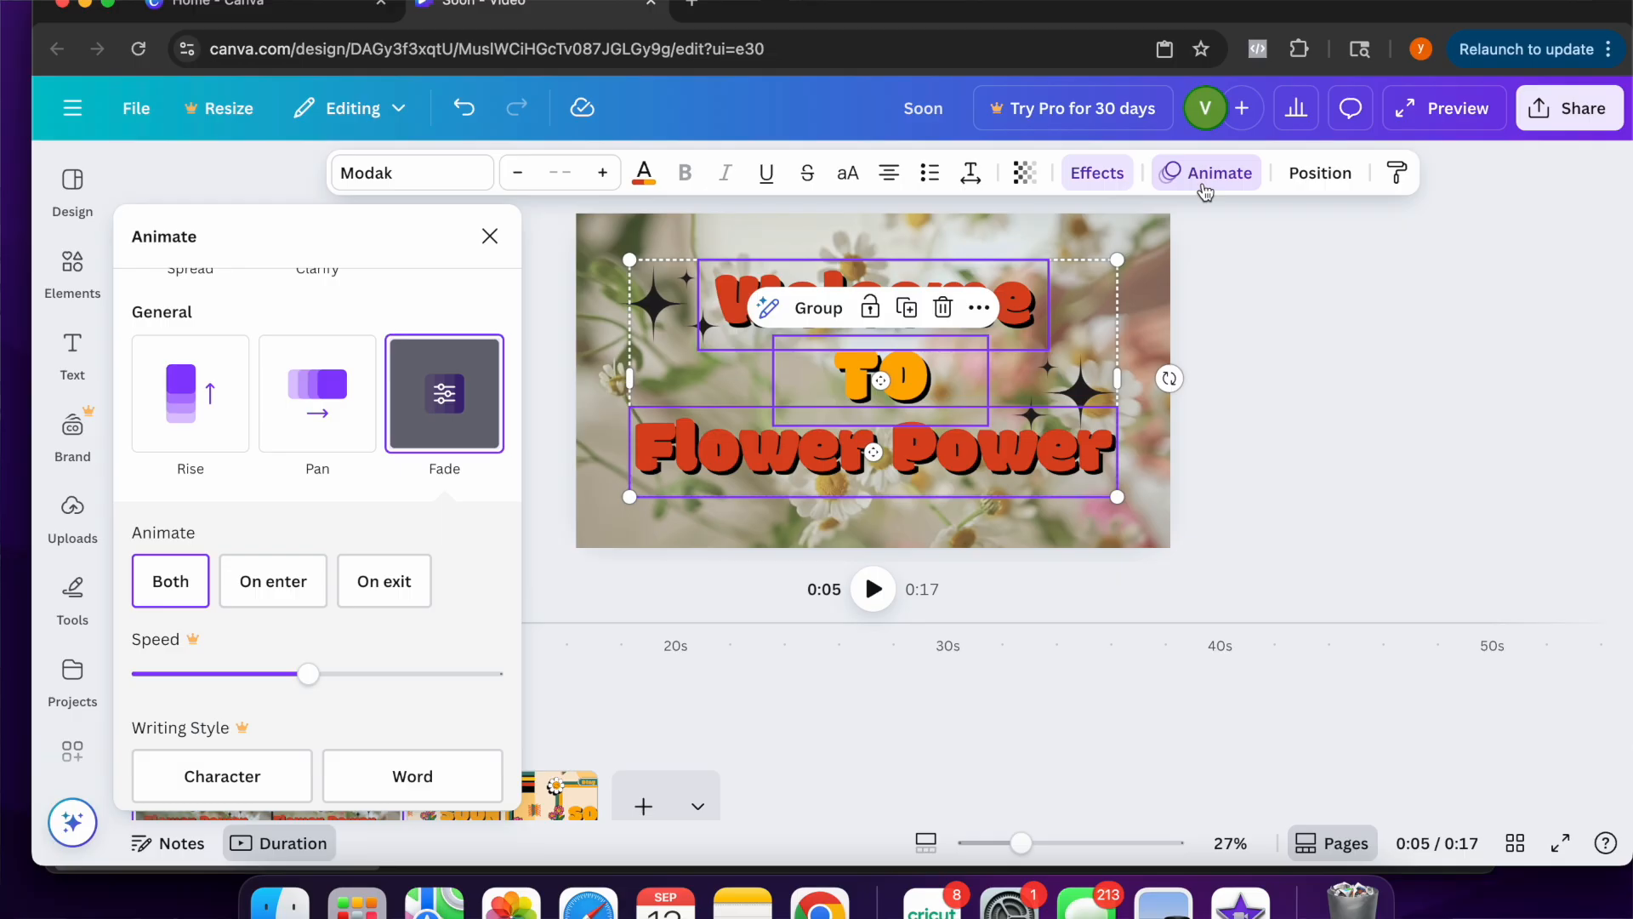
scroll(383, 391, "up", 10)
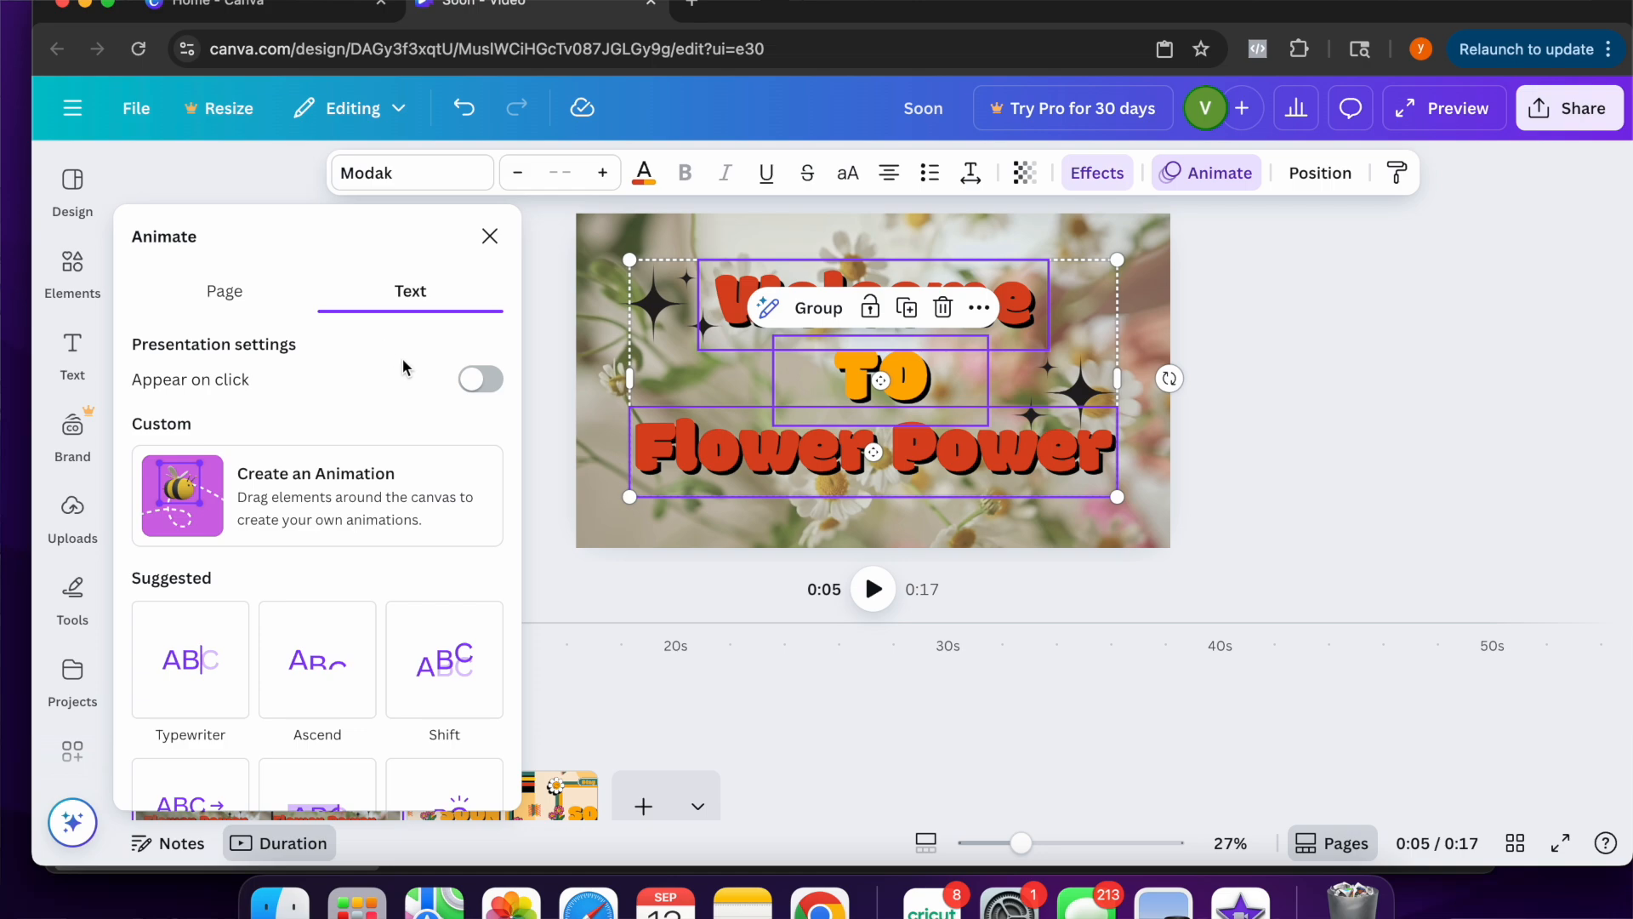
Compare the page and text animations and apply the Bounce text animation to the three selected title lines
left_click(217, 302)
scroll(341, 426, "down", 2)
scroll(426, 426, "up", 10)
scroll(379, 340, "up", 2)
left_click(408, 287)
scroll(425, 502, "down", 2)
scroll(426, 504, "down", 1)
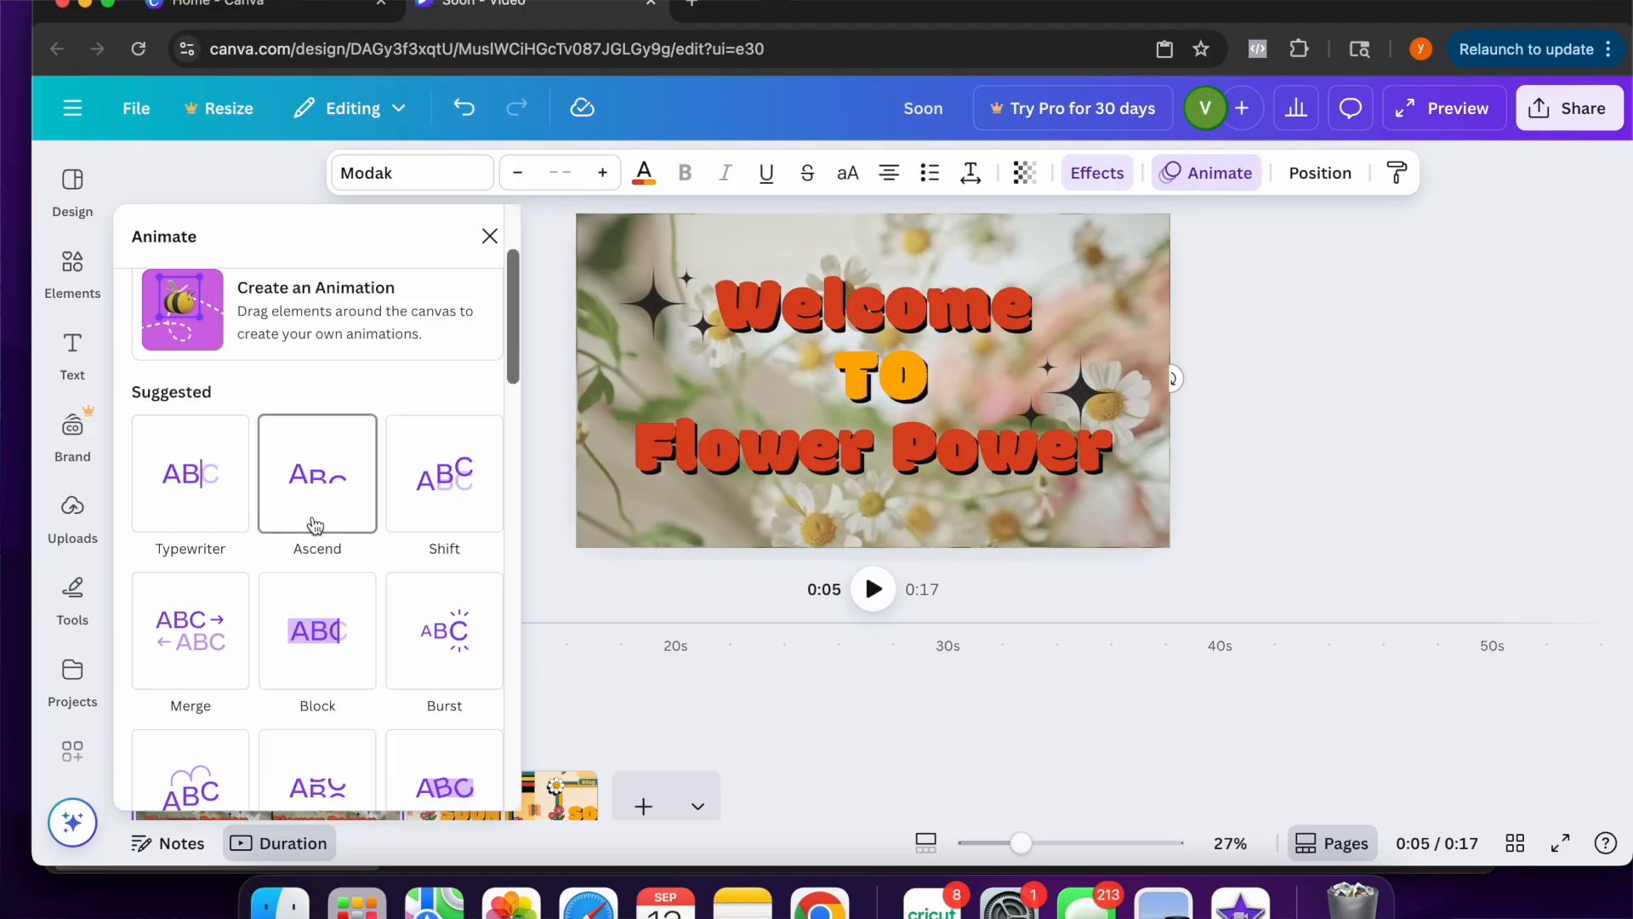
scroll(315, 523, "down", 1)
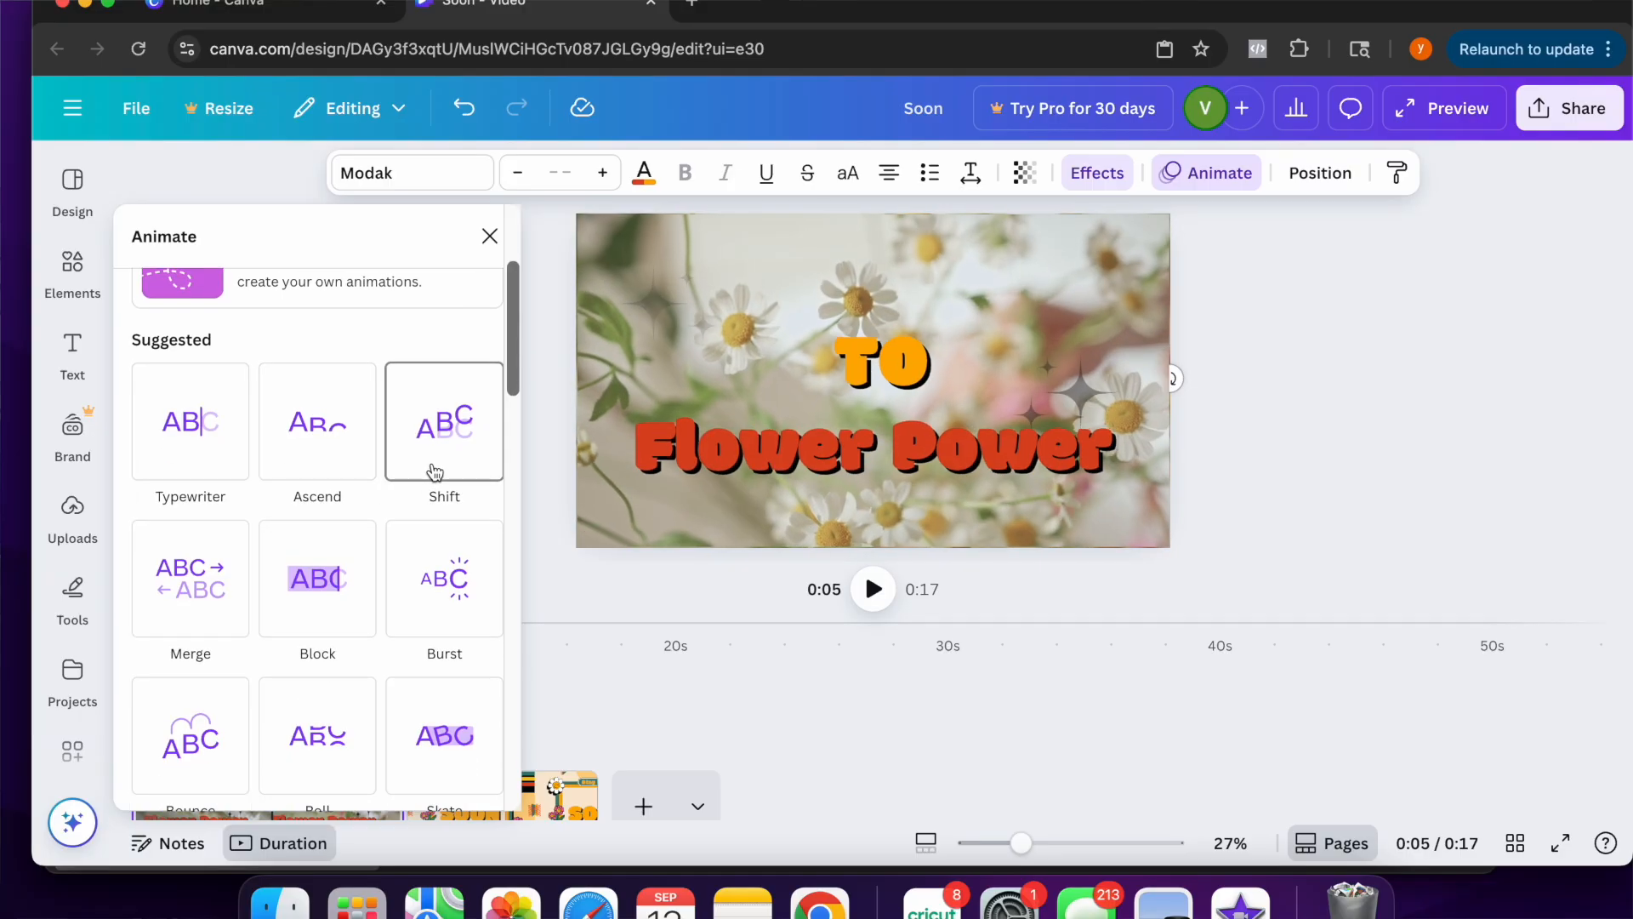
scroll(212, 616, "down", 1)
scroll(213, 615, "down", 3)
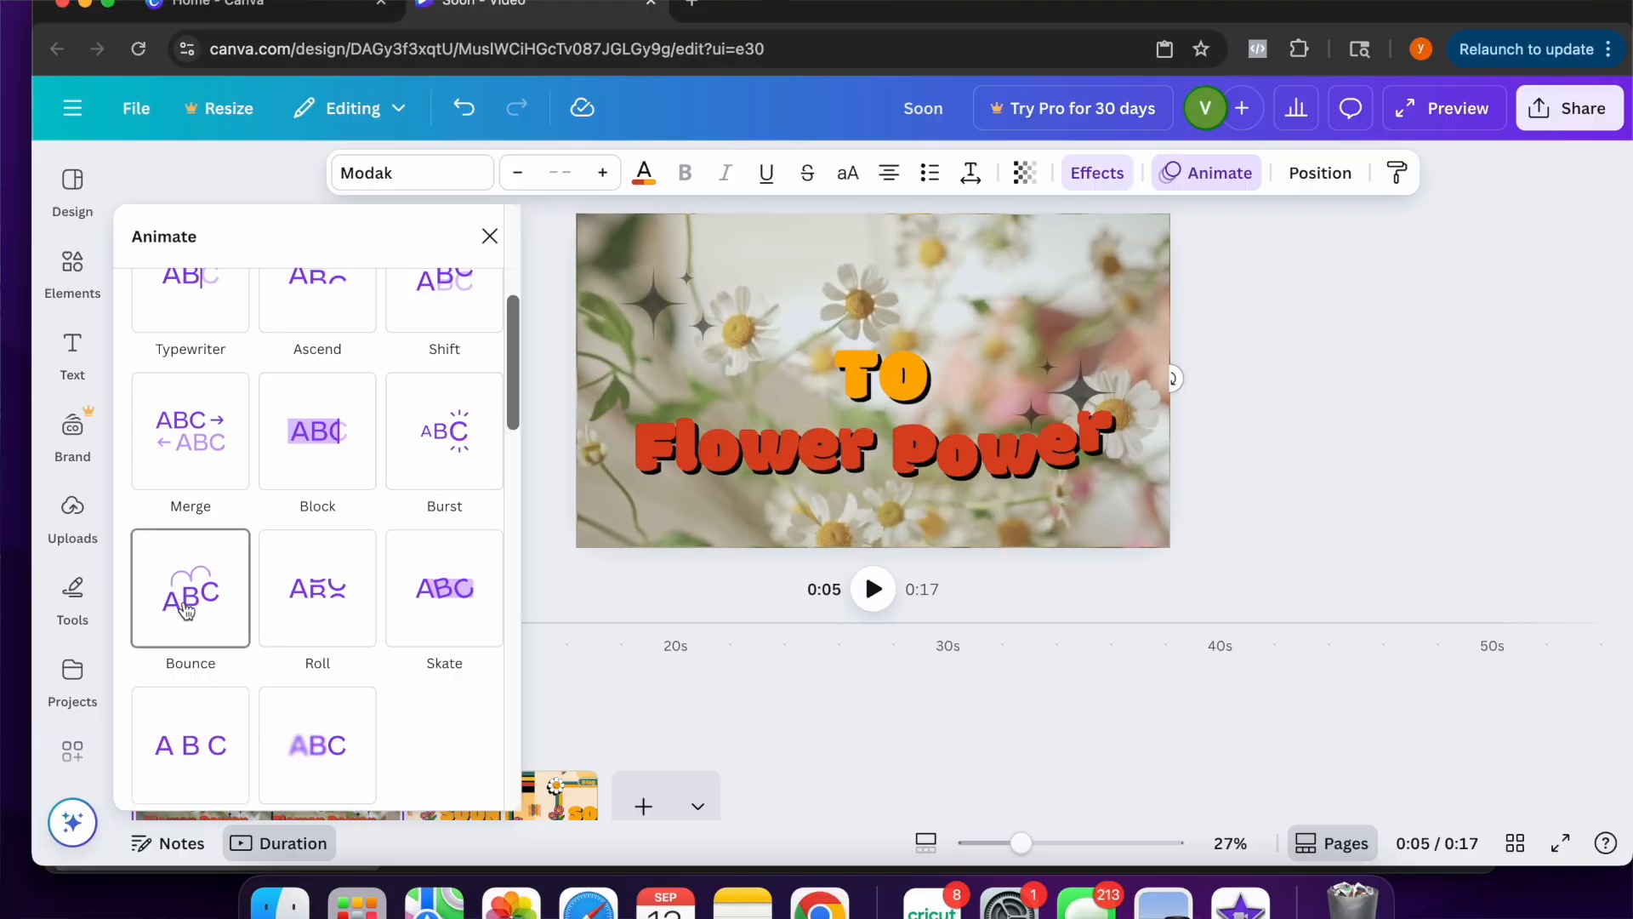
left_click(187, 611)
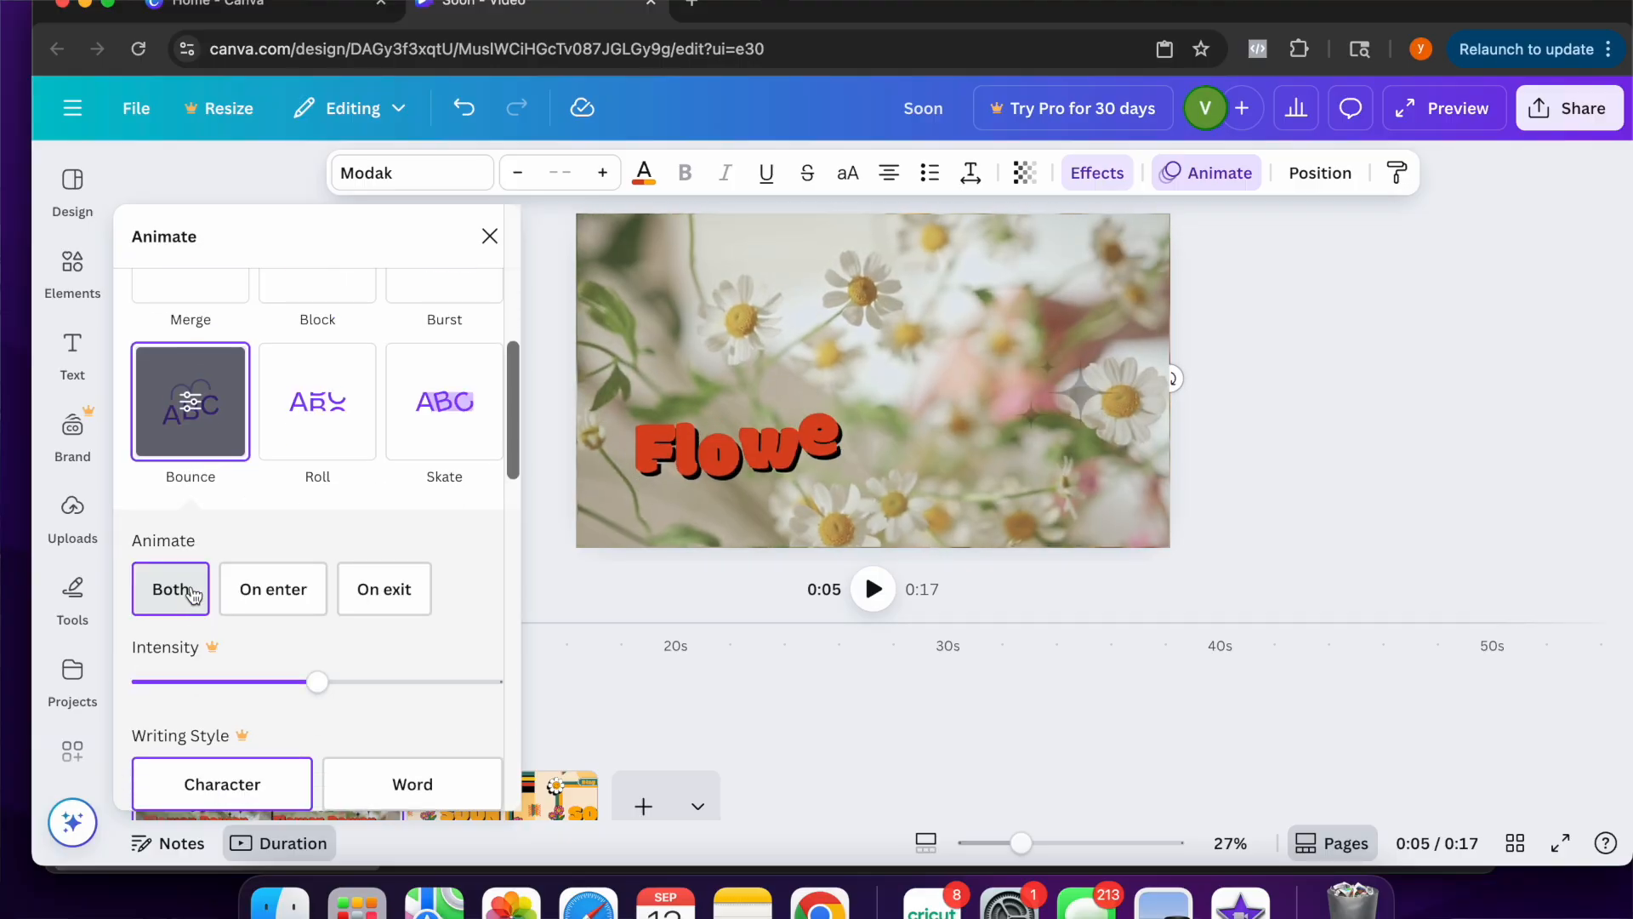
Examine the Bounce settings and the remaining text and general animations, then close the animation options
scroll(291, 624, "down", 1)
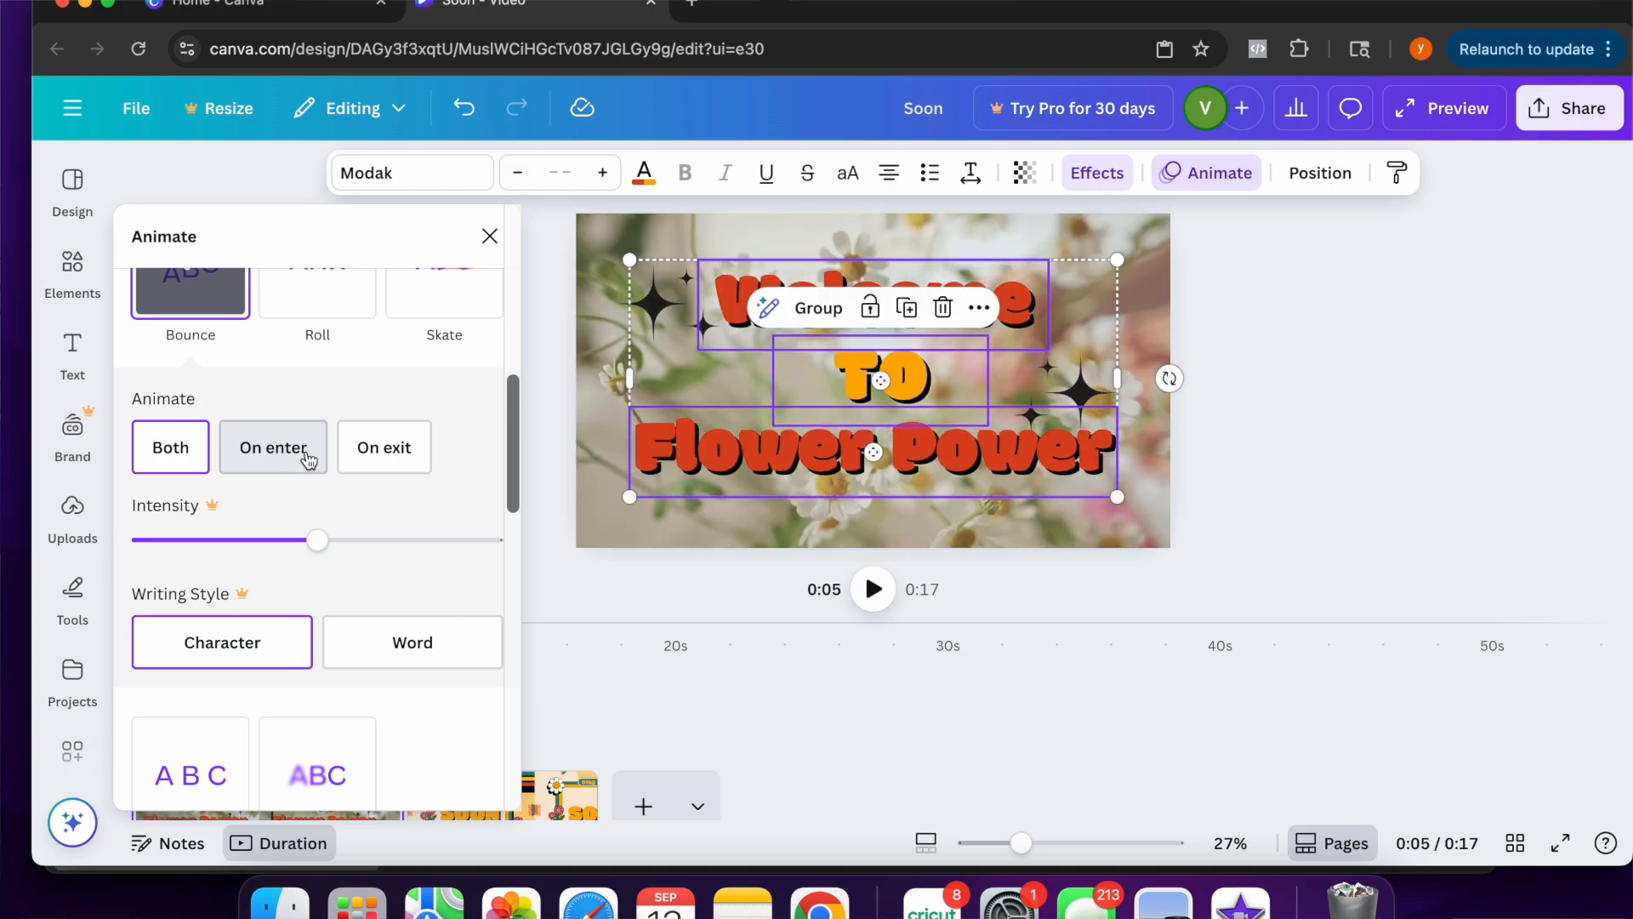
scroll(370, 508, "down", 5)
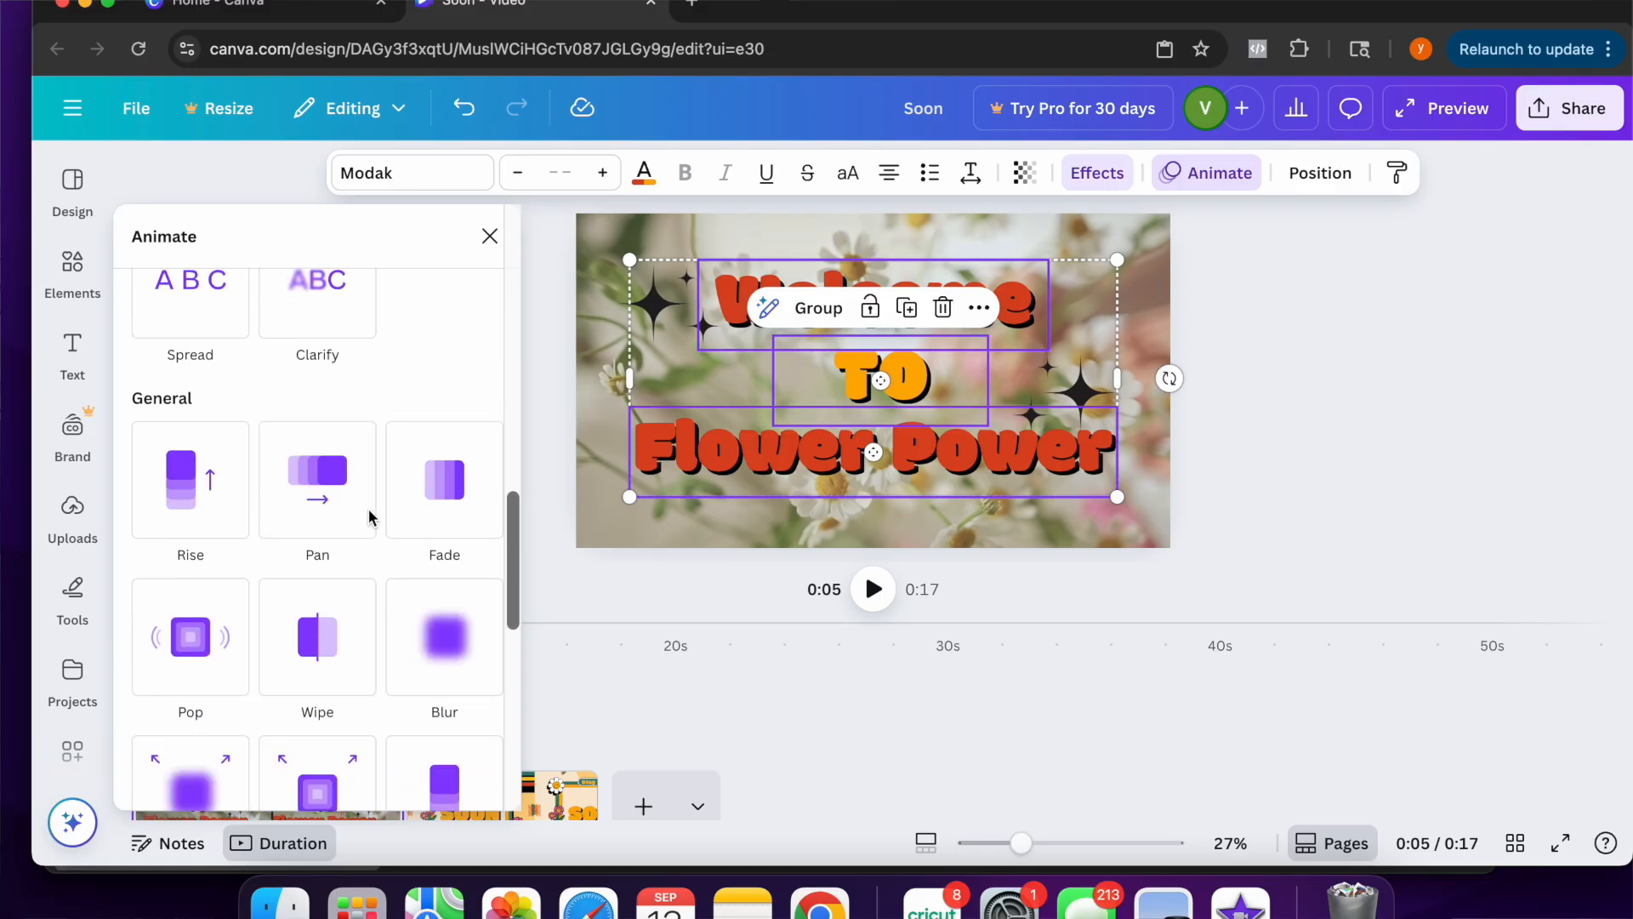
scroll(369, 509, "up", 5)
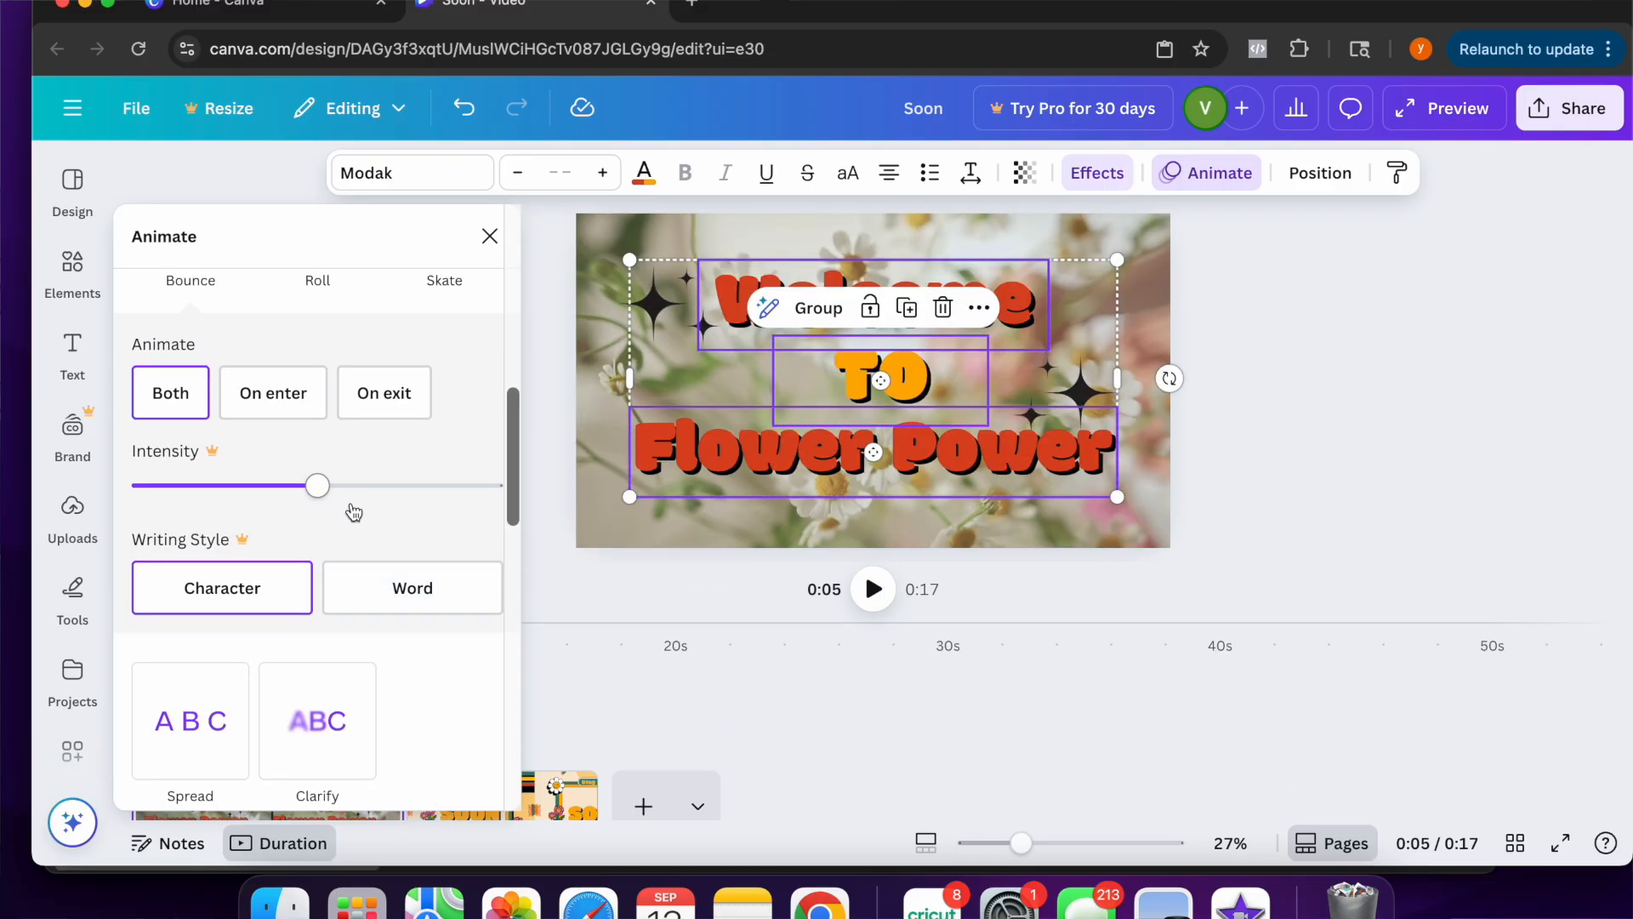
scroll(354, 515, "down", 8)
scroll(455, 519, "up", 10)
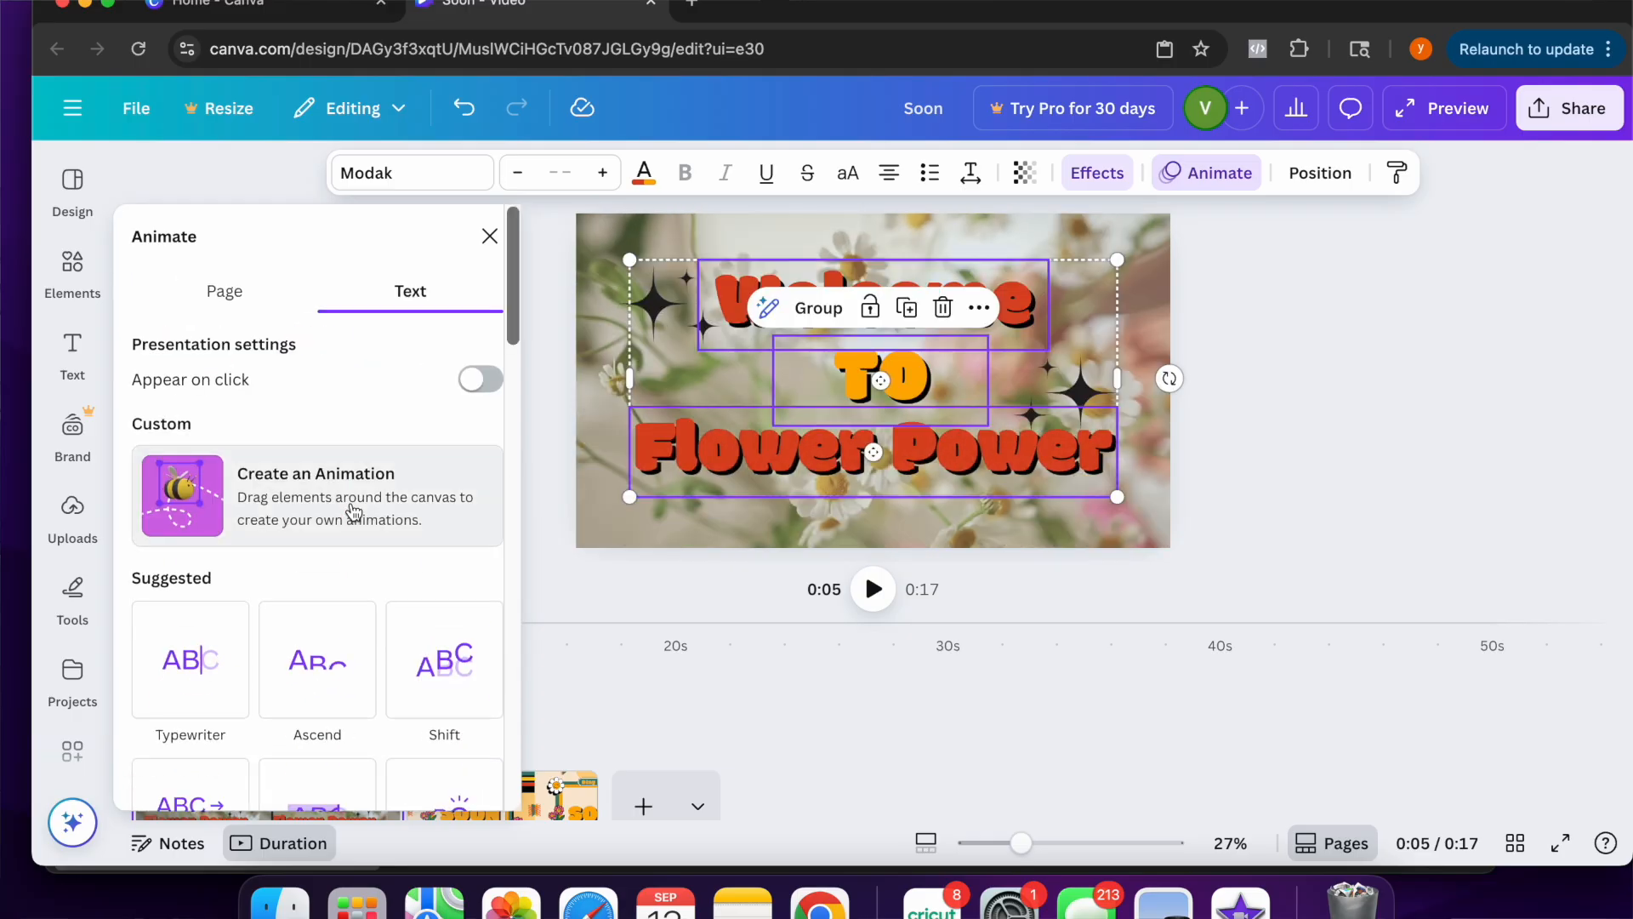
scroll(255, 596, "down", 5)
left_click(189, 554)
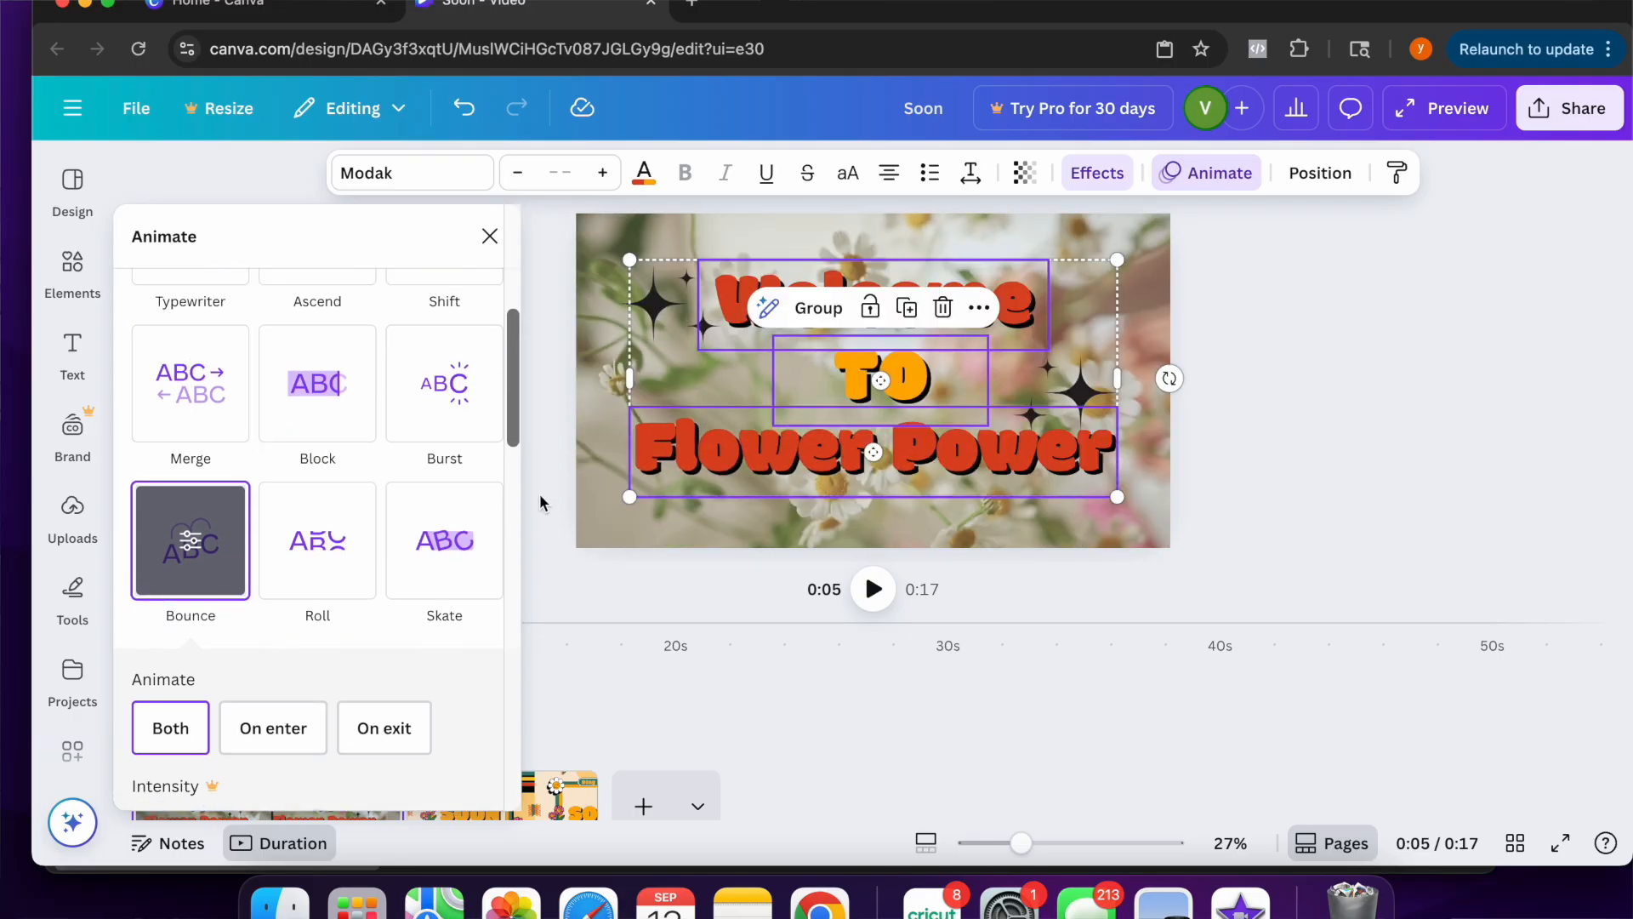
left_click(491, 235)
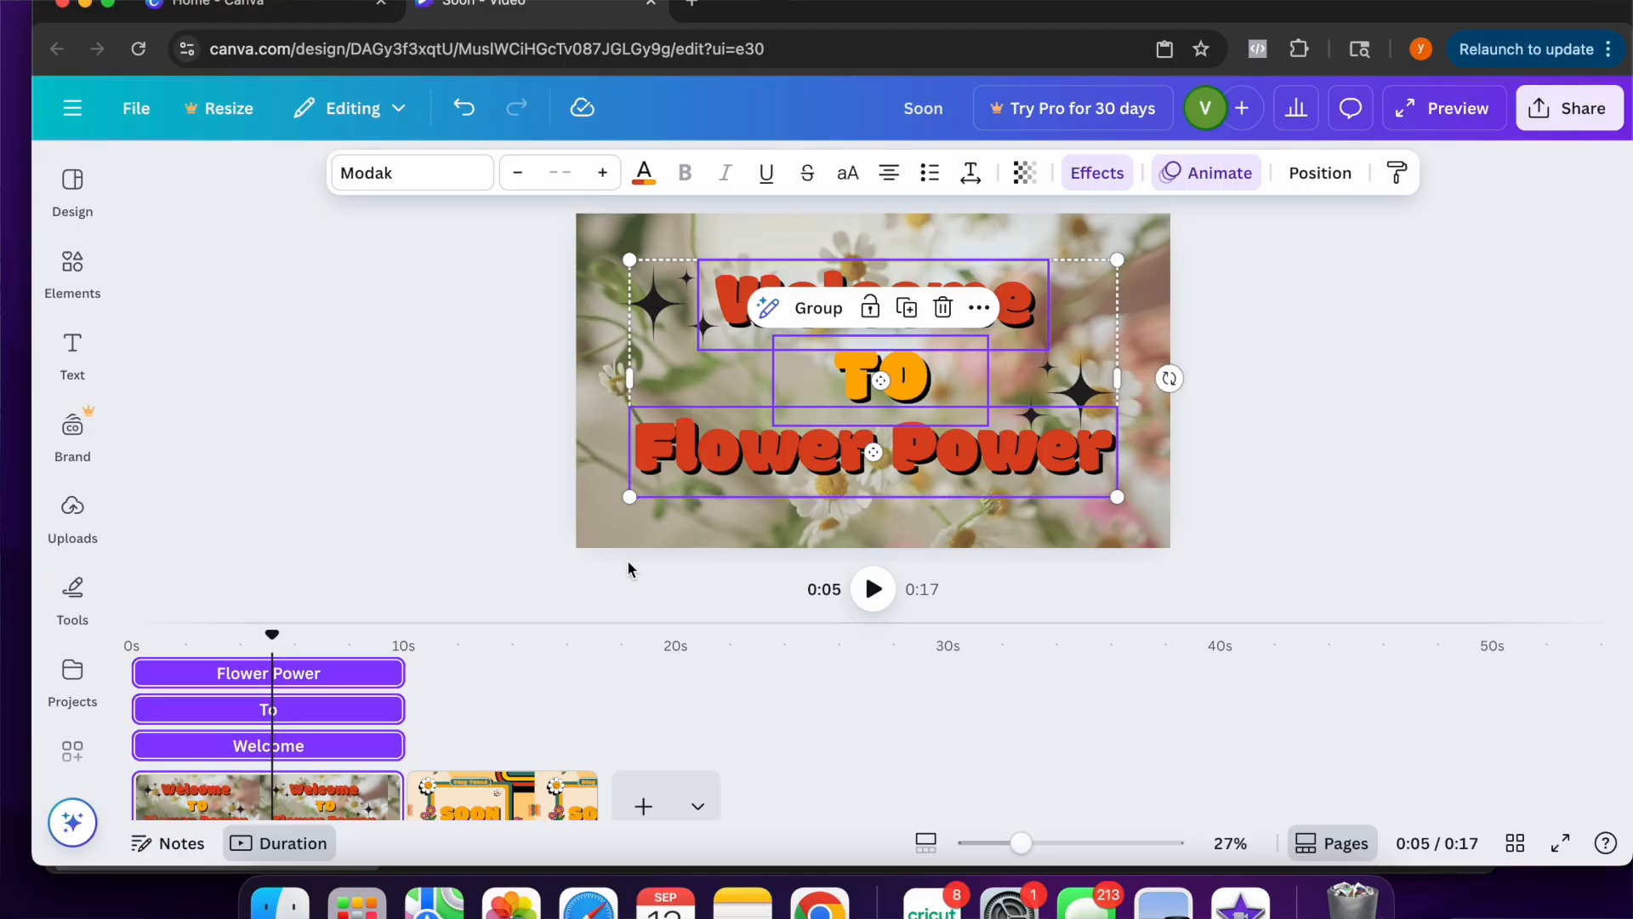
Paste a copy of the daisy title page after the "Soon" page as the last page of the video
left_click(583, 698)
left_click(317, 716)
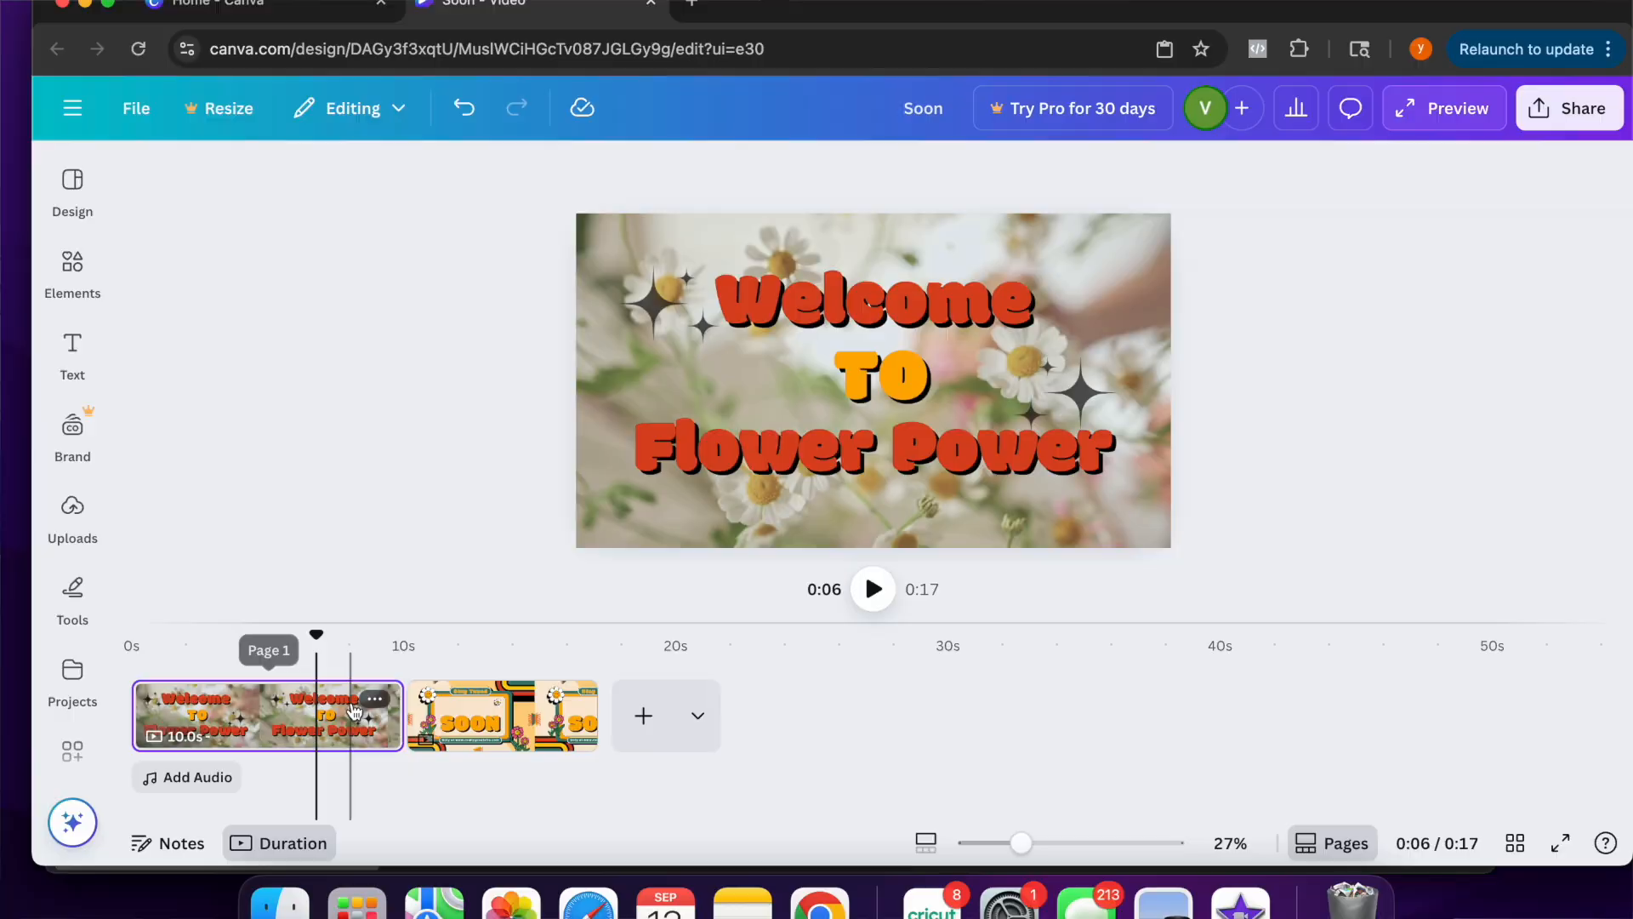
left_click(351, 711)
left_click(255, 725)
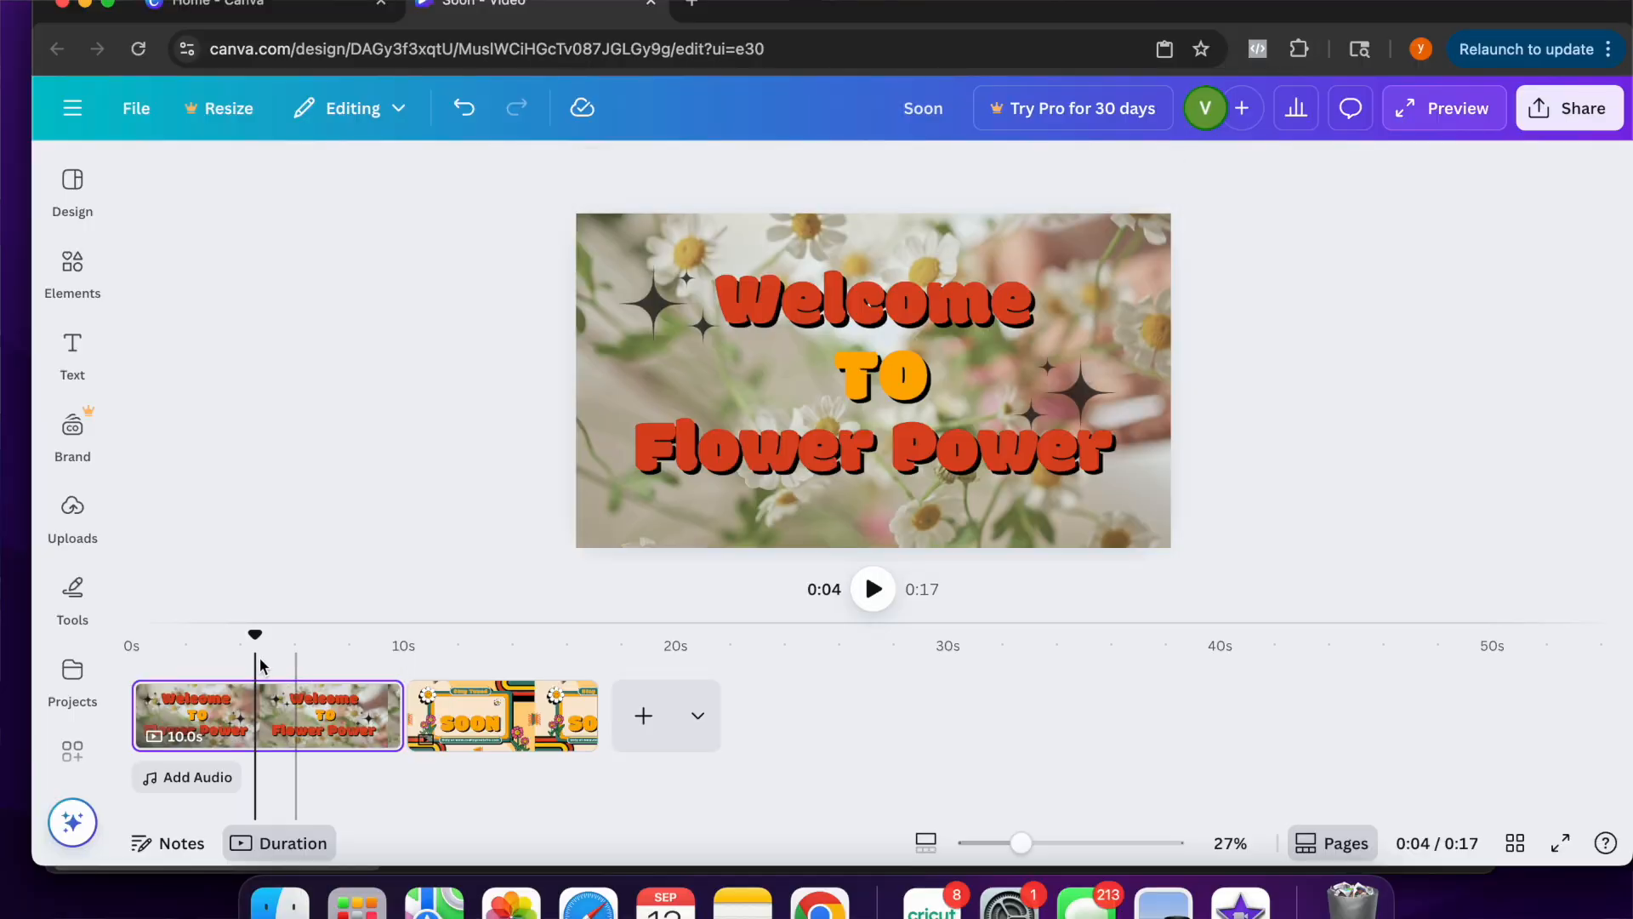
left_click_drag(248, 634, 402, 616)
key("ctrl+v")
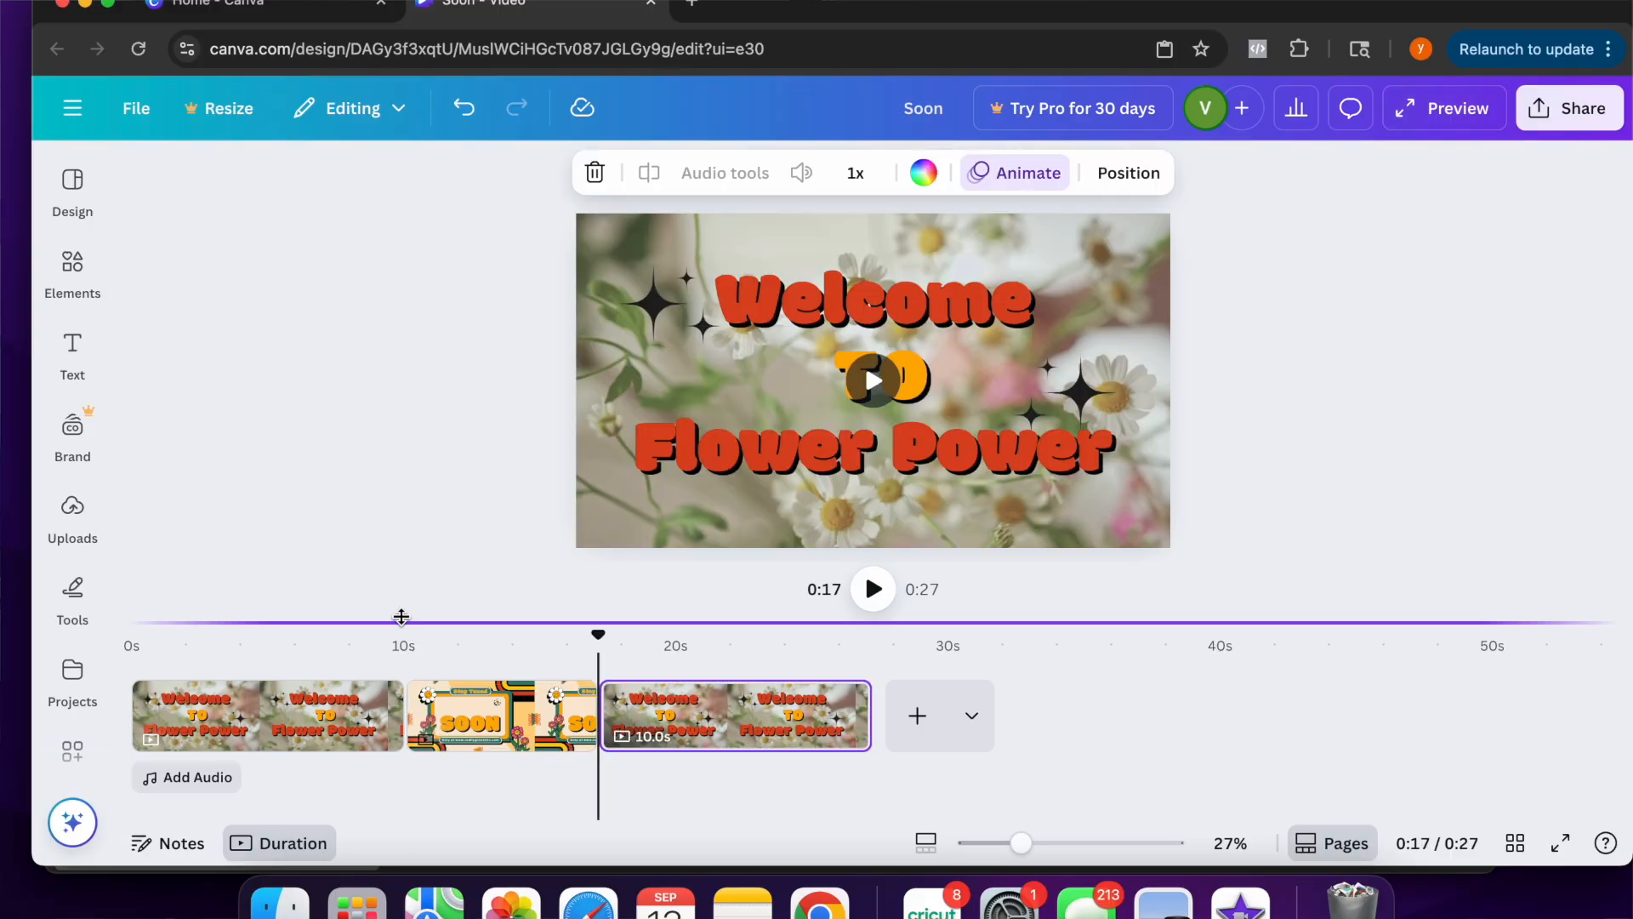
Change "Welcome" to "Thank You" on the copied daisy page and widen its text box to hold one line
left_click(739, 723)
left_click(809, 301)
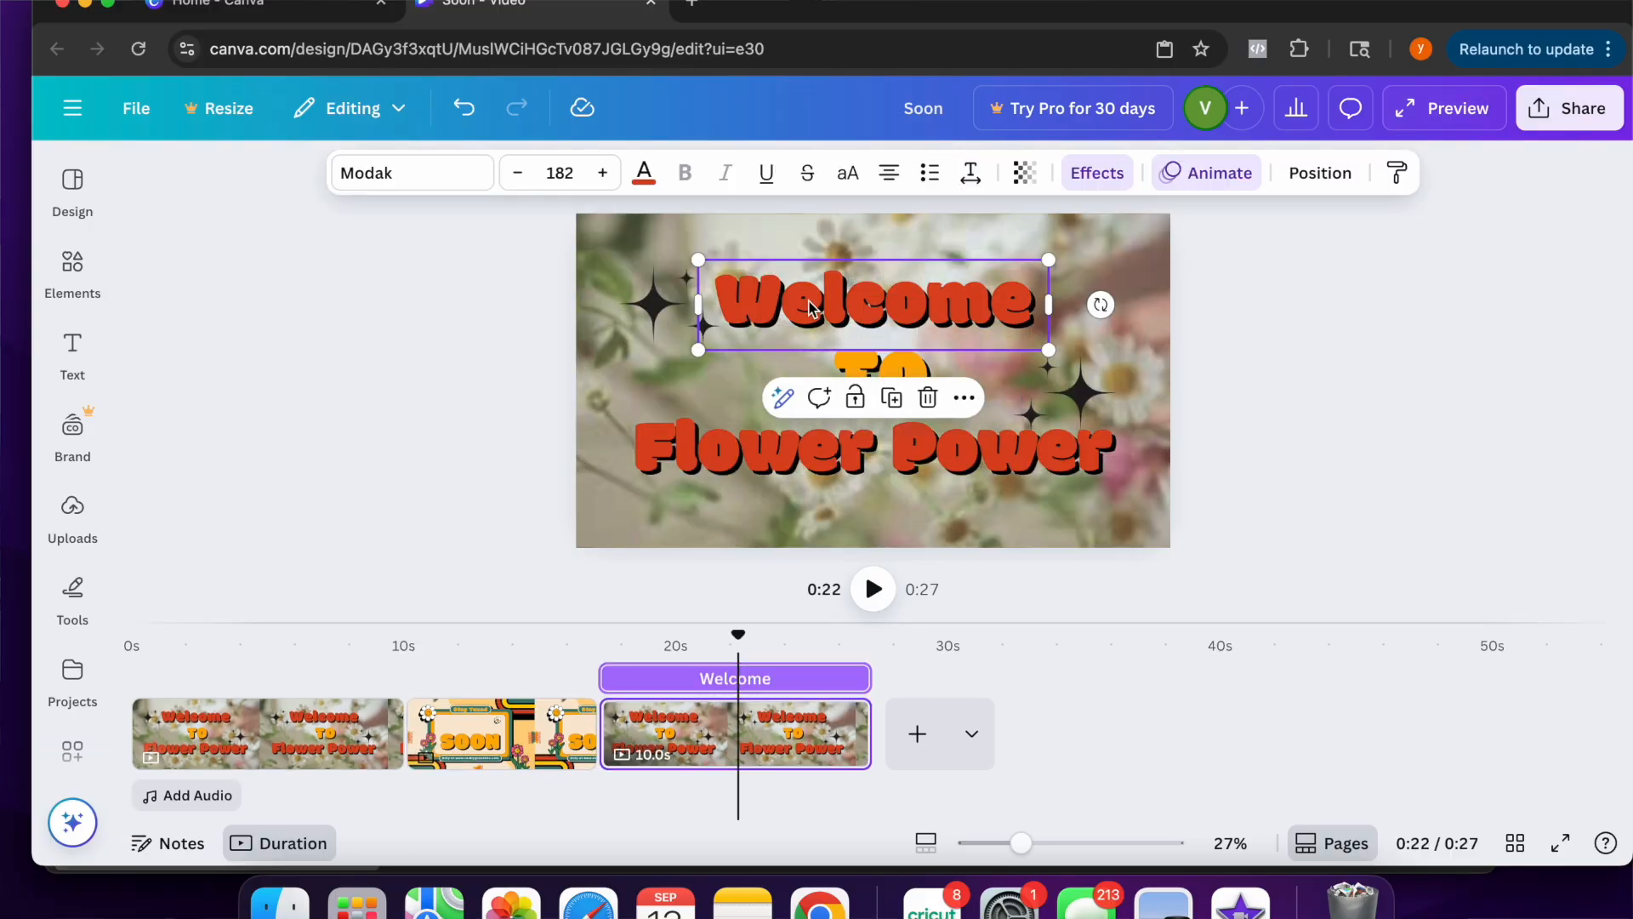
left_click(809, 301)
type("Thank")
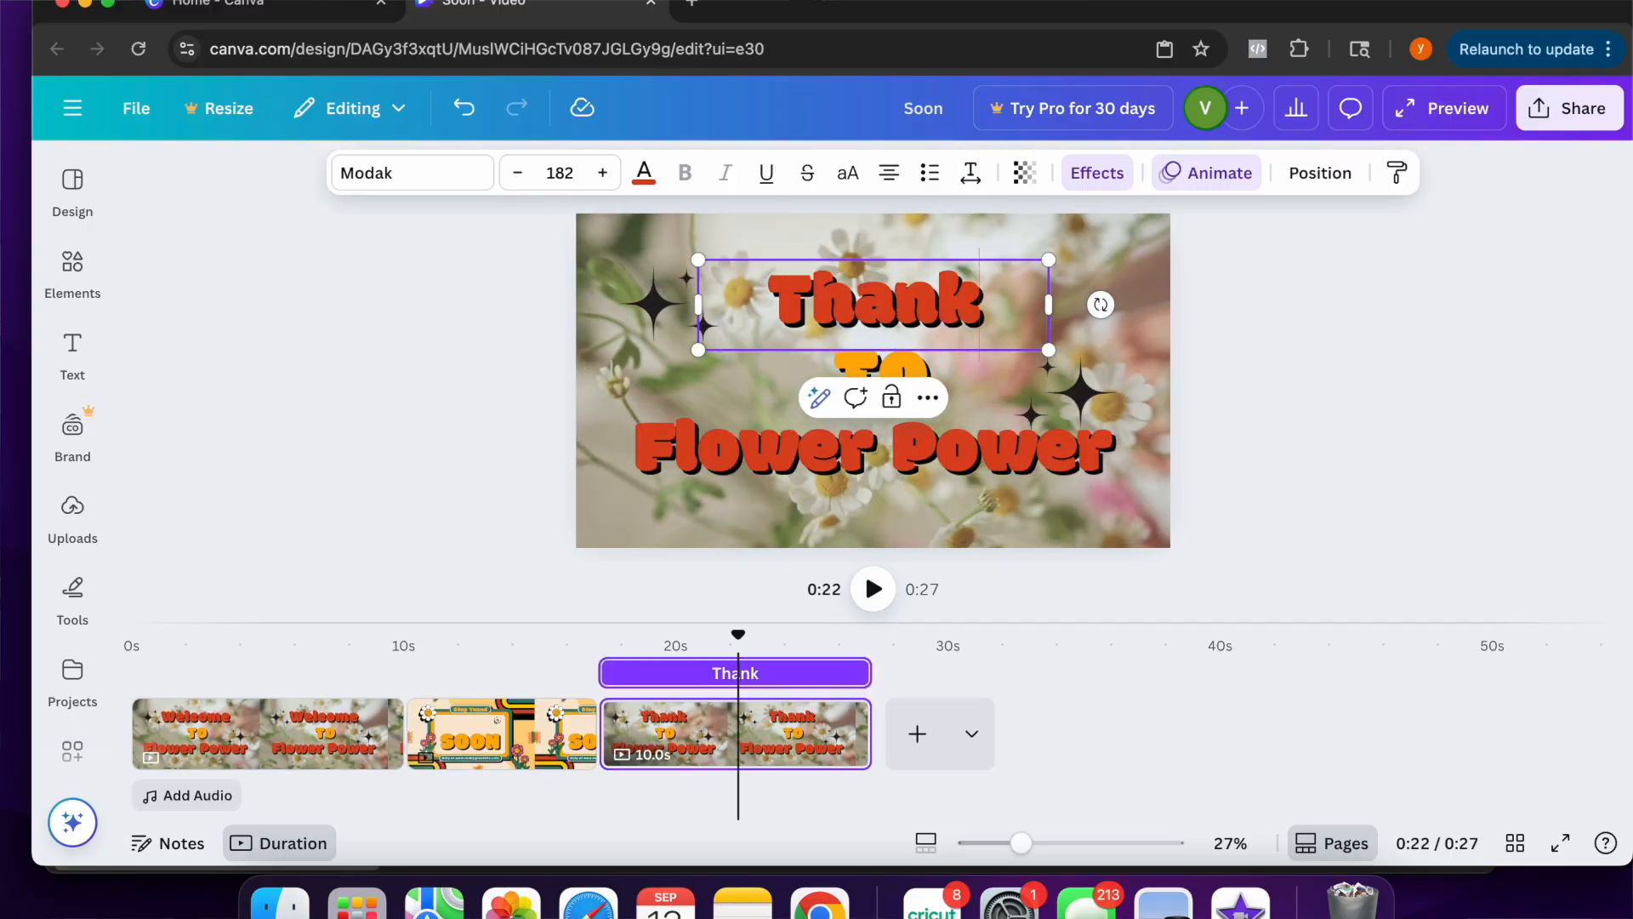
type(" You")
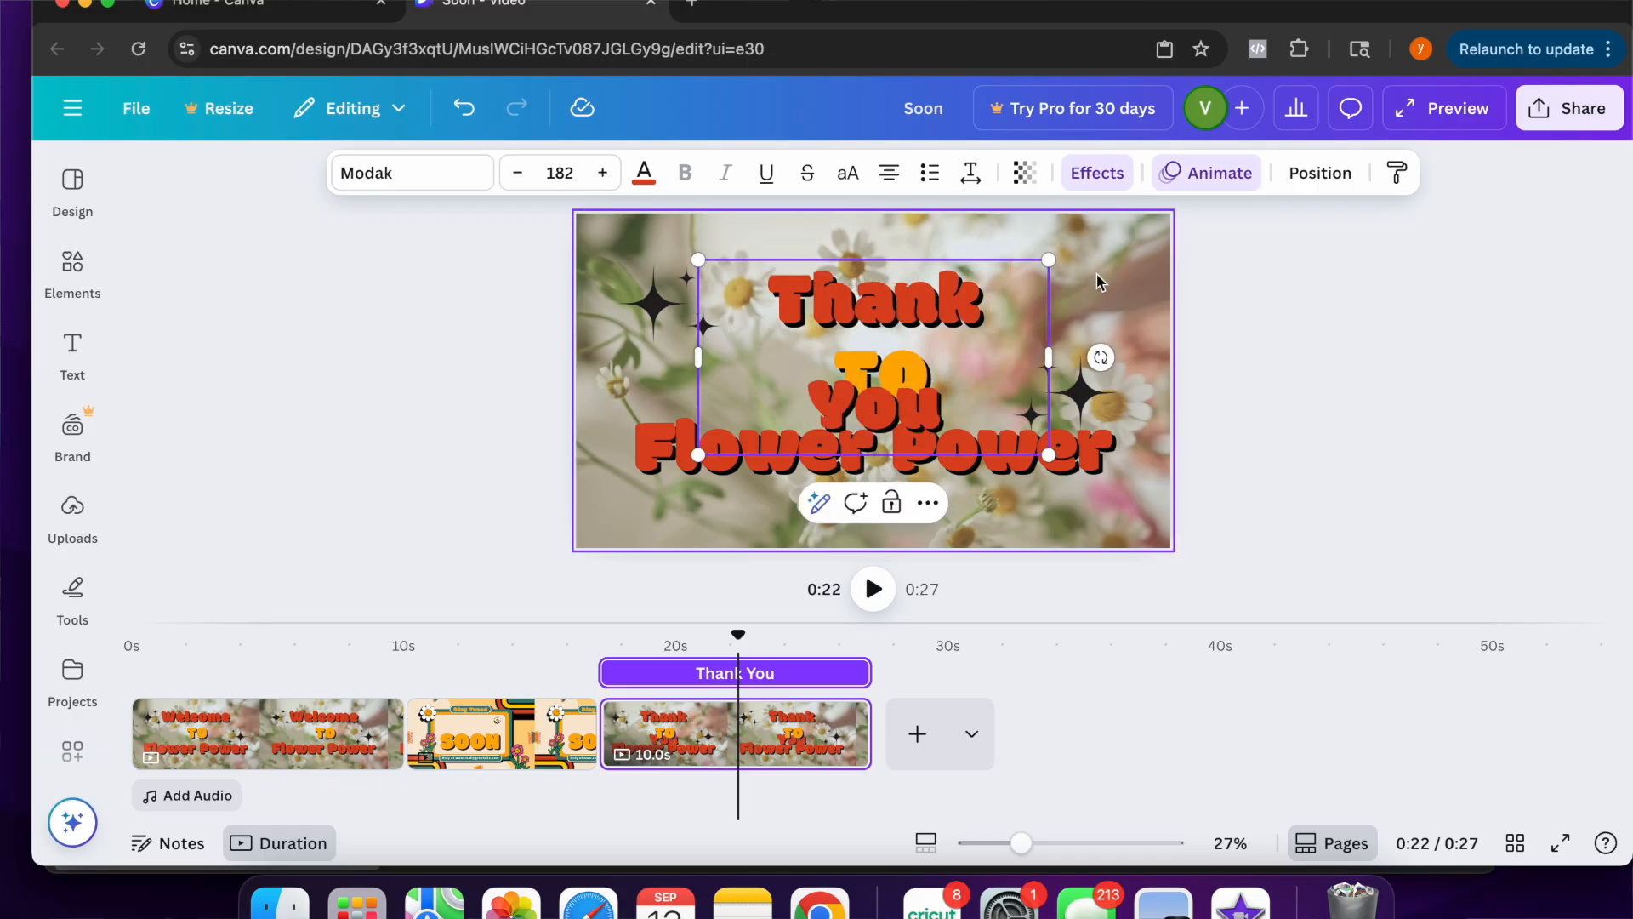
left_click_drag(1055, 371, 1145, 372)
Replace "TO" with "FOR" and "Flower Power" with "Watching" on the last page
left_click(918, 375)
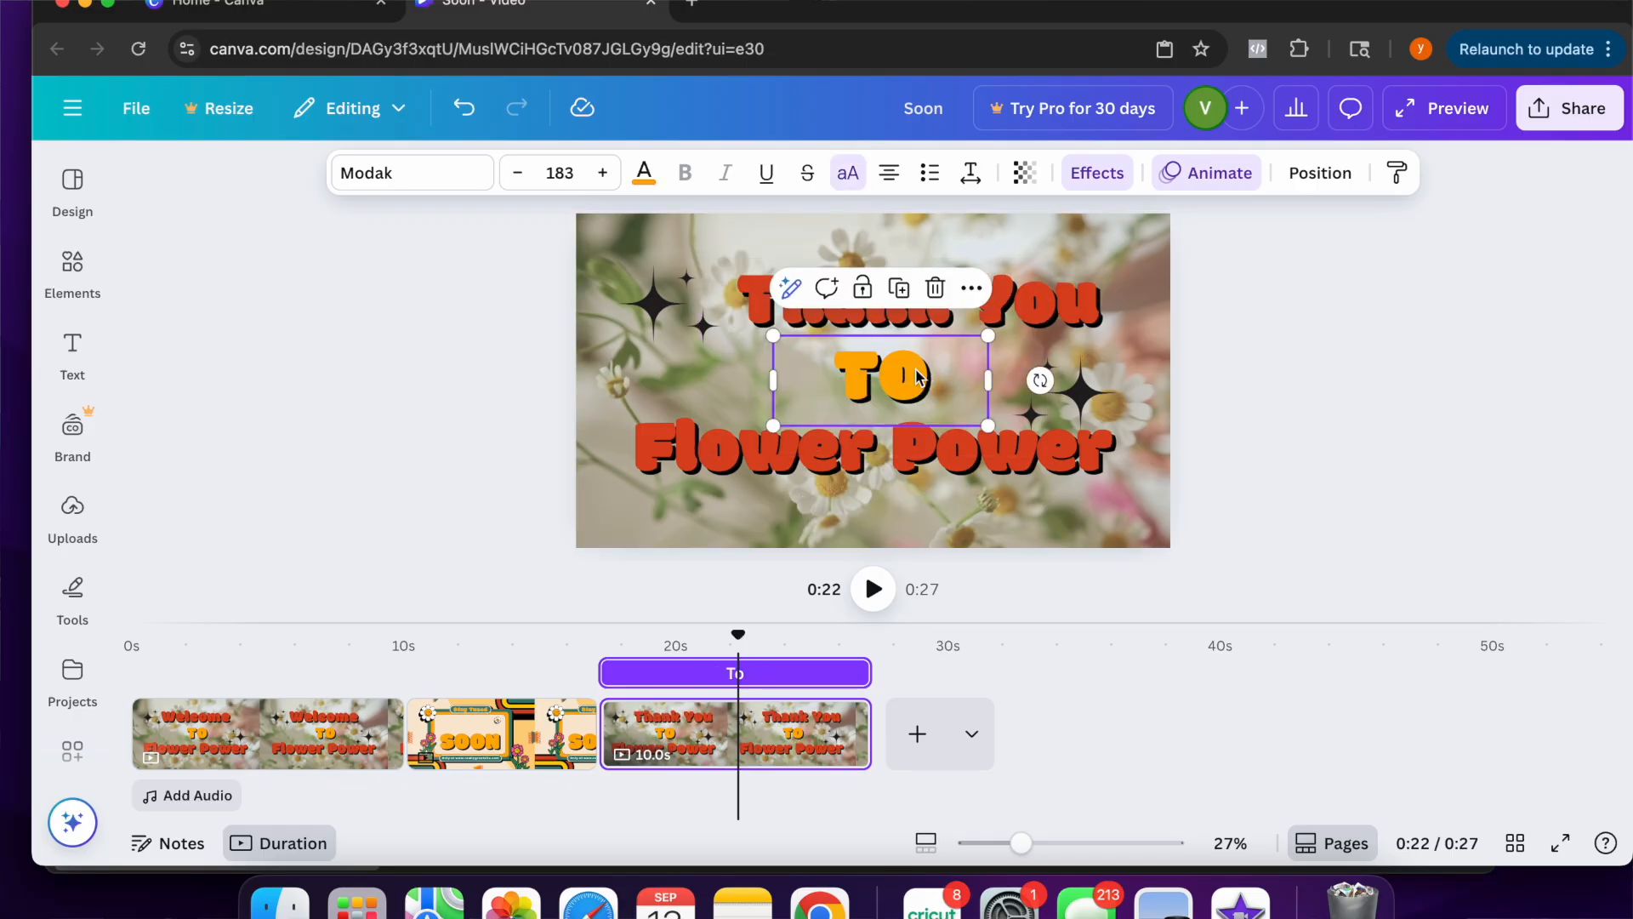
double_click(919, 375)
type("FOR")
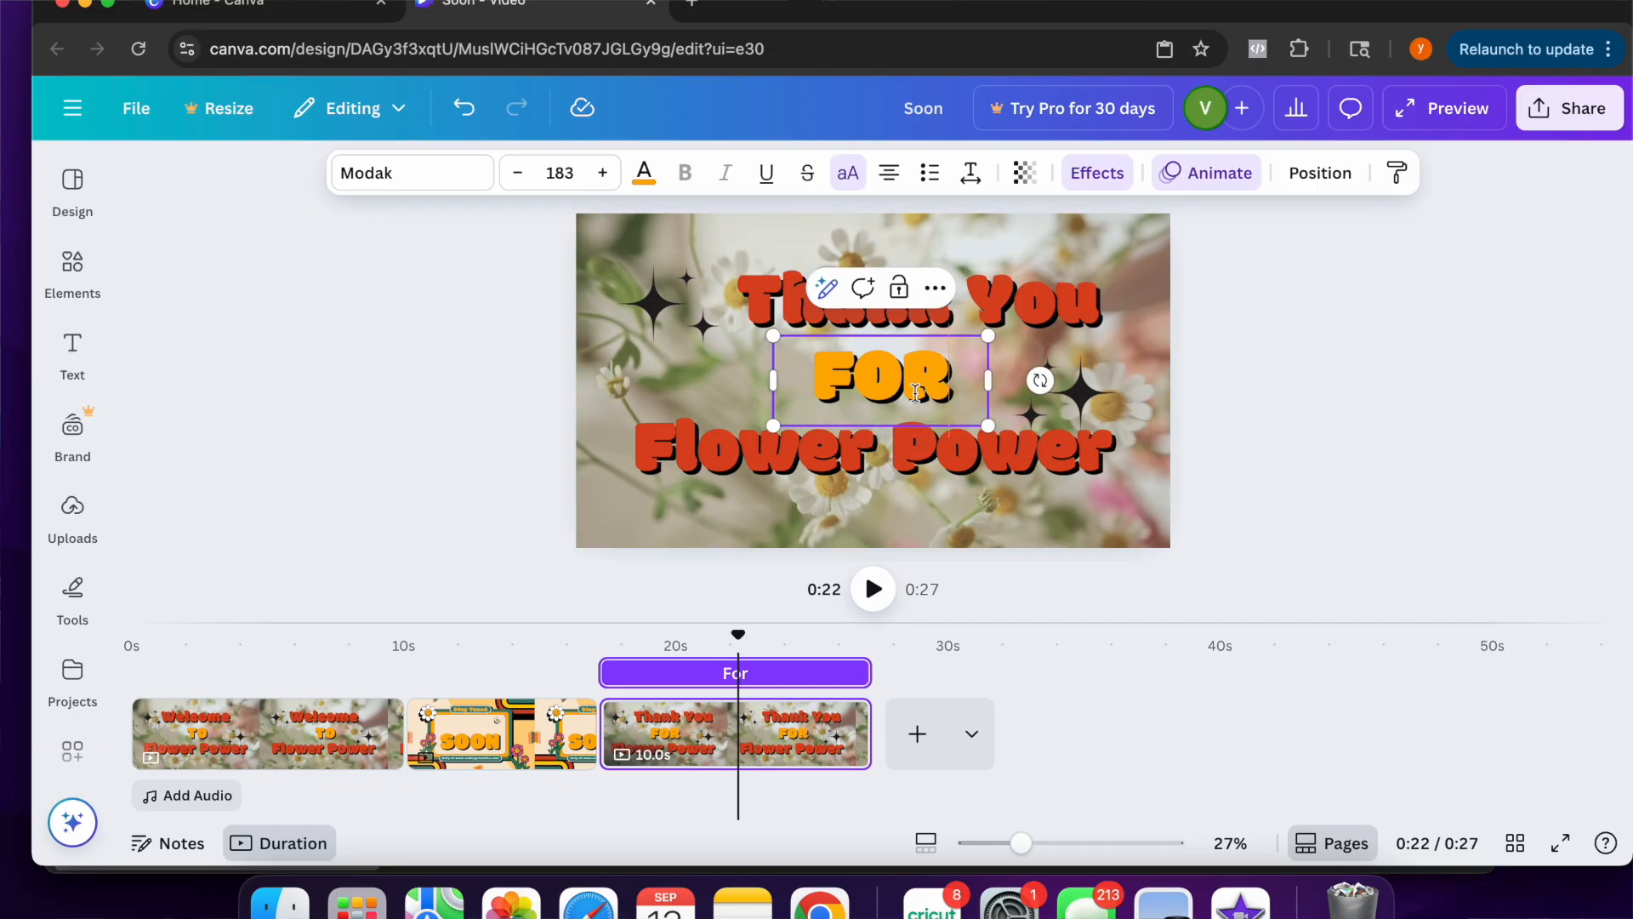
left_click(1052, 446)
double_click(1052, 447)
type("Watching")
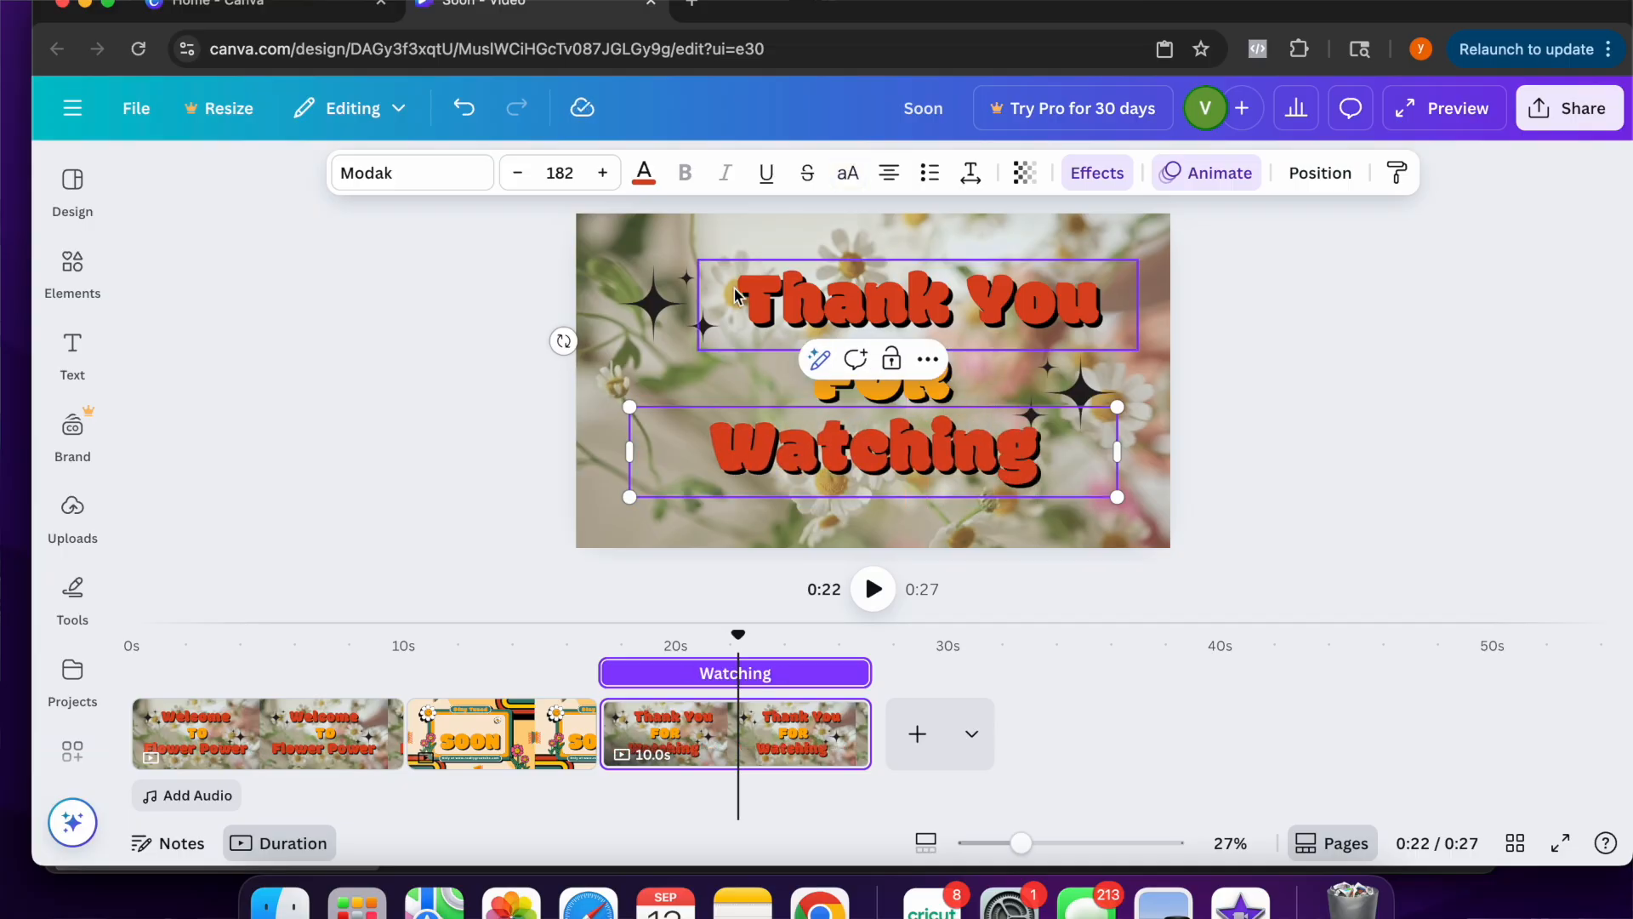
Centre "Thank You" horizontally and shift "Watching" and "FOR" slightly down so the three lines are evenly spaced
left_click(953, 247)
left_click_drag(946, 280, 901, 279)
left_click_drag(958, 435, 957, 449)
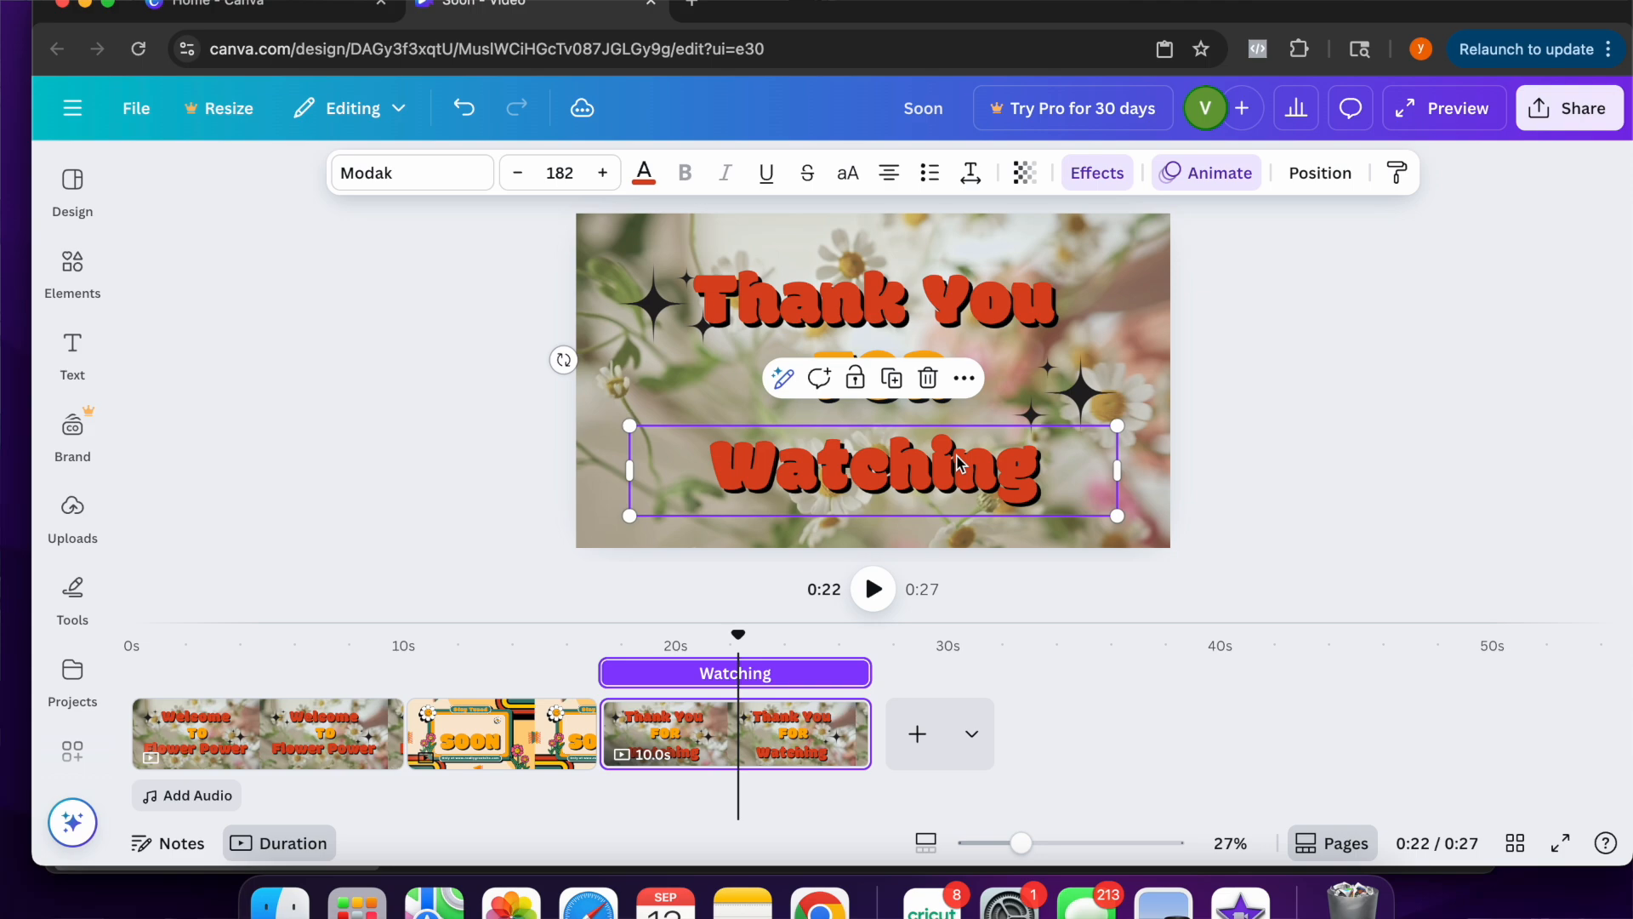
left_click(1025, 347)
left_click_drag(928, 356, 950, 369)
Move the two sparkle clusters on the last page outward, clear of the "Thank You FOR Watching" text
left_click(1125, 318)
left_click_drag(626, 305, 595, 264)
left_click(1089, 397)
left_click_drag(1089, 397, 1115, 398)
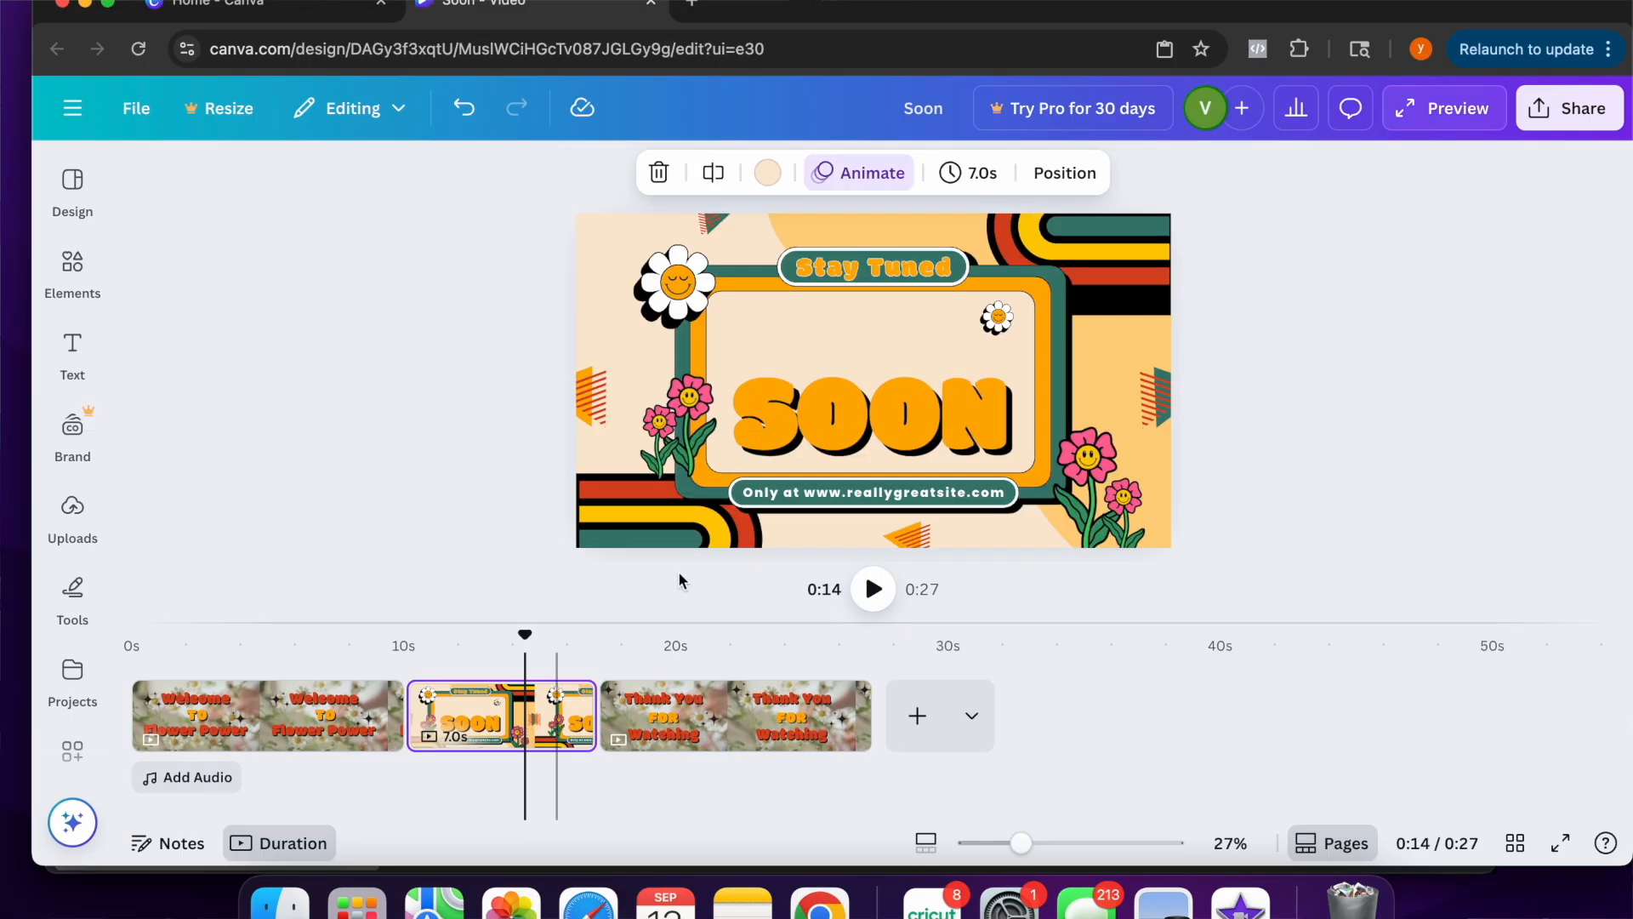
Group the two pink flowers left of "SOON", remove them from that page and return to the "Thank You" page
left_click(673, 425)
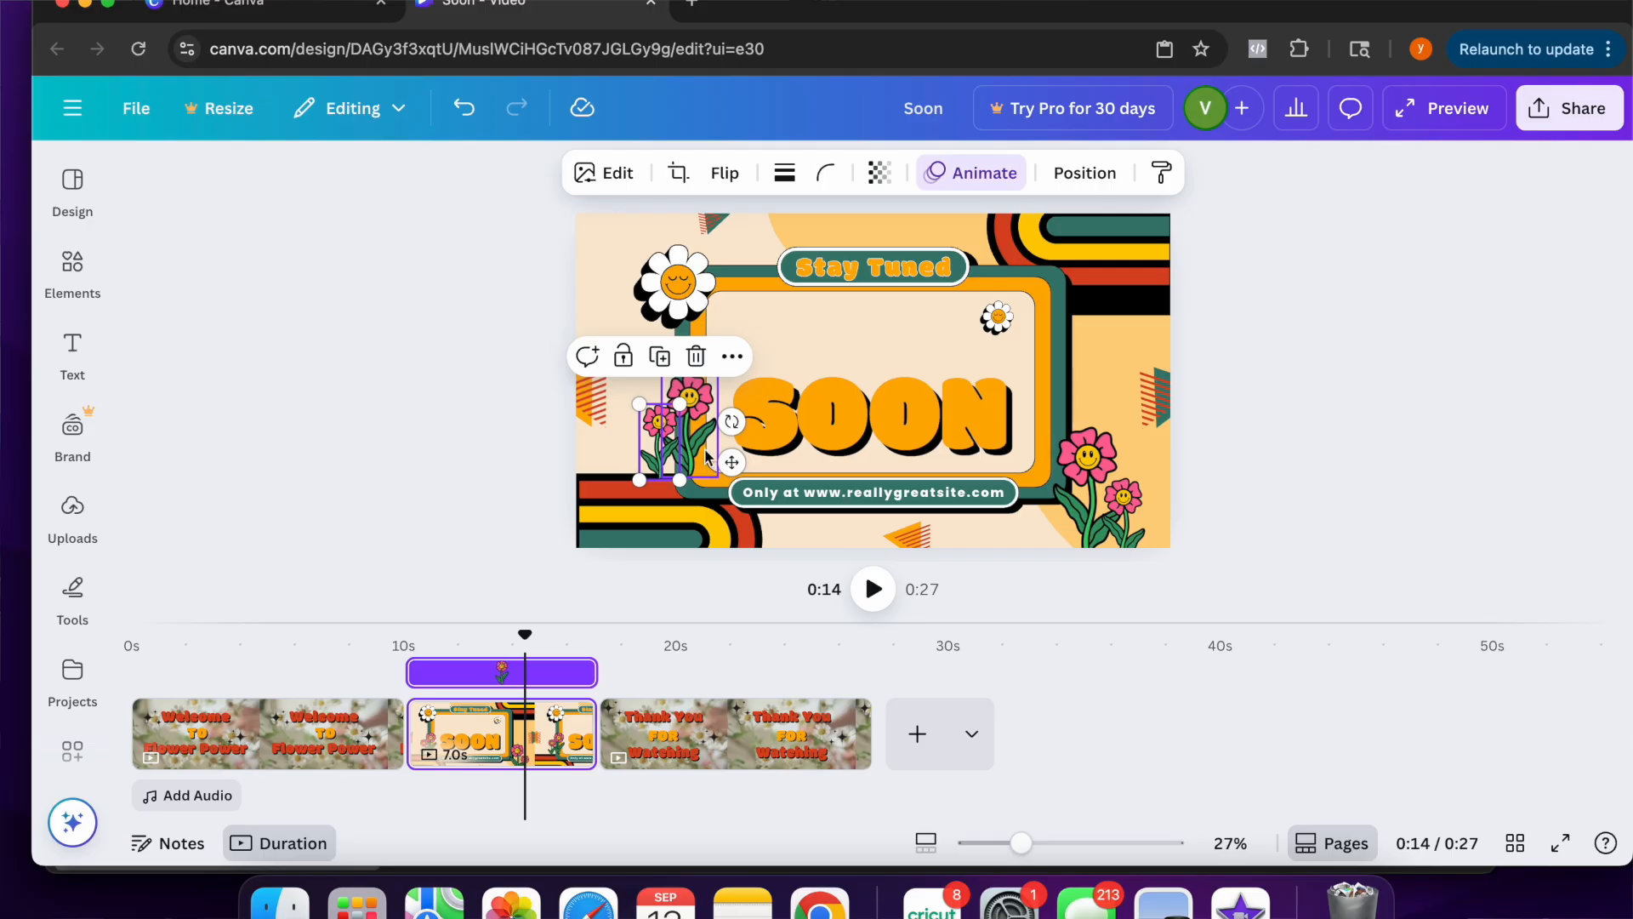
left_click(643, 386)
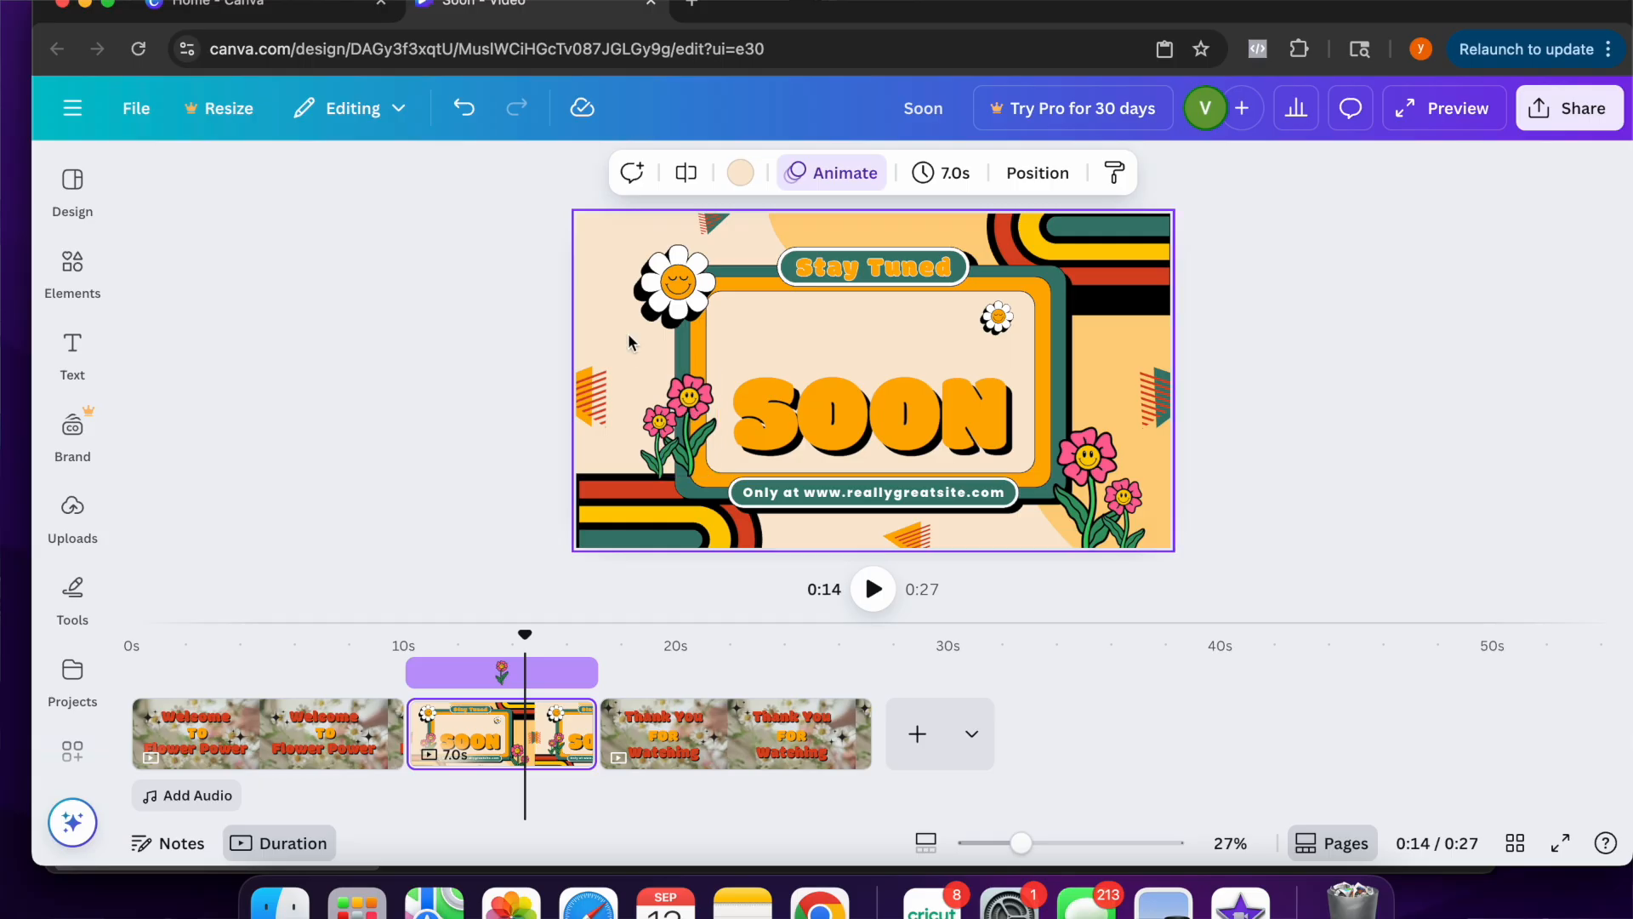
left_click(1355, 325)
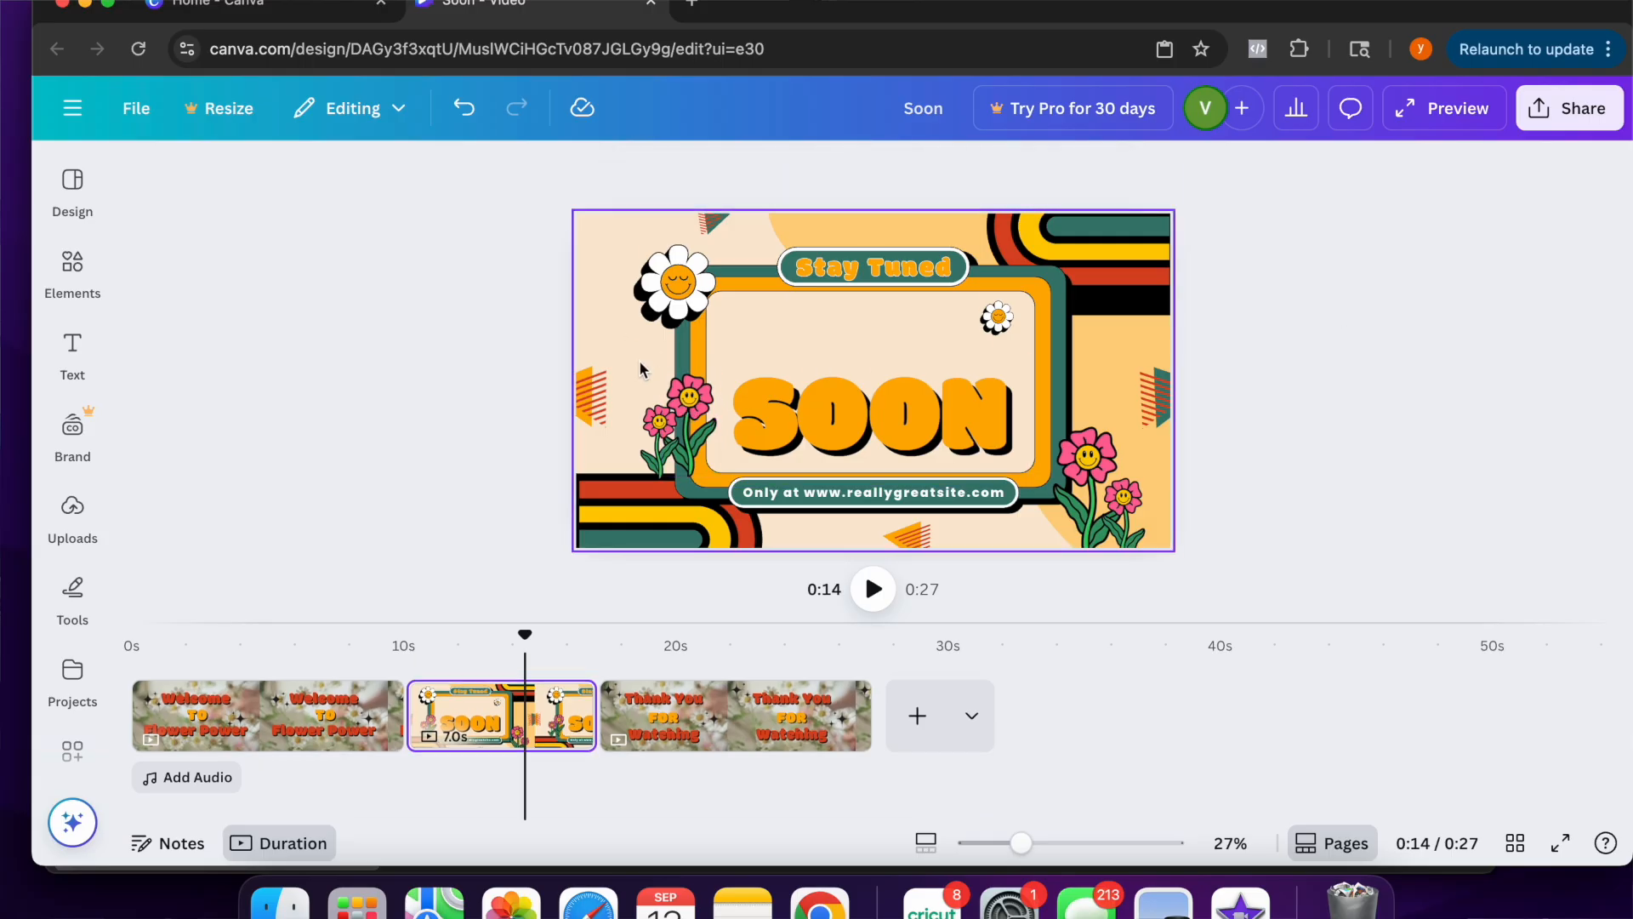
left_click(669, 438)
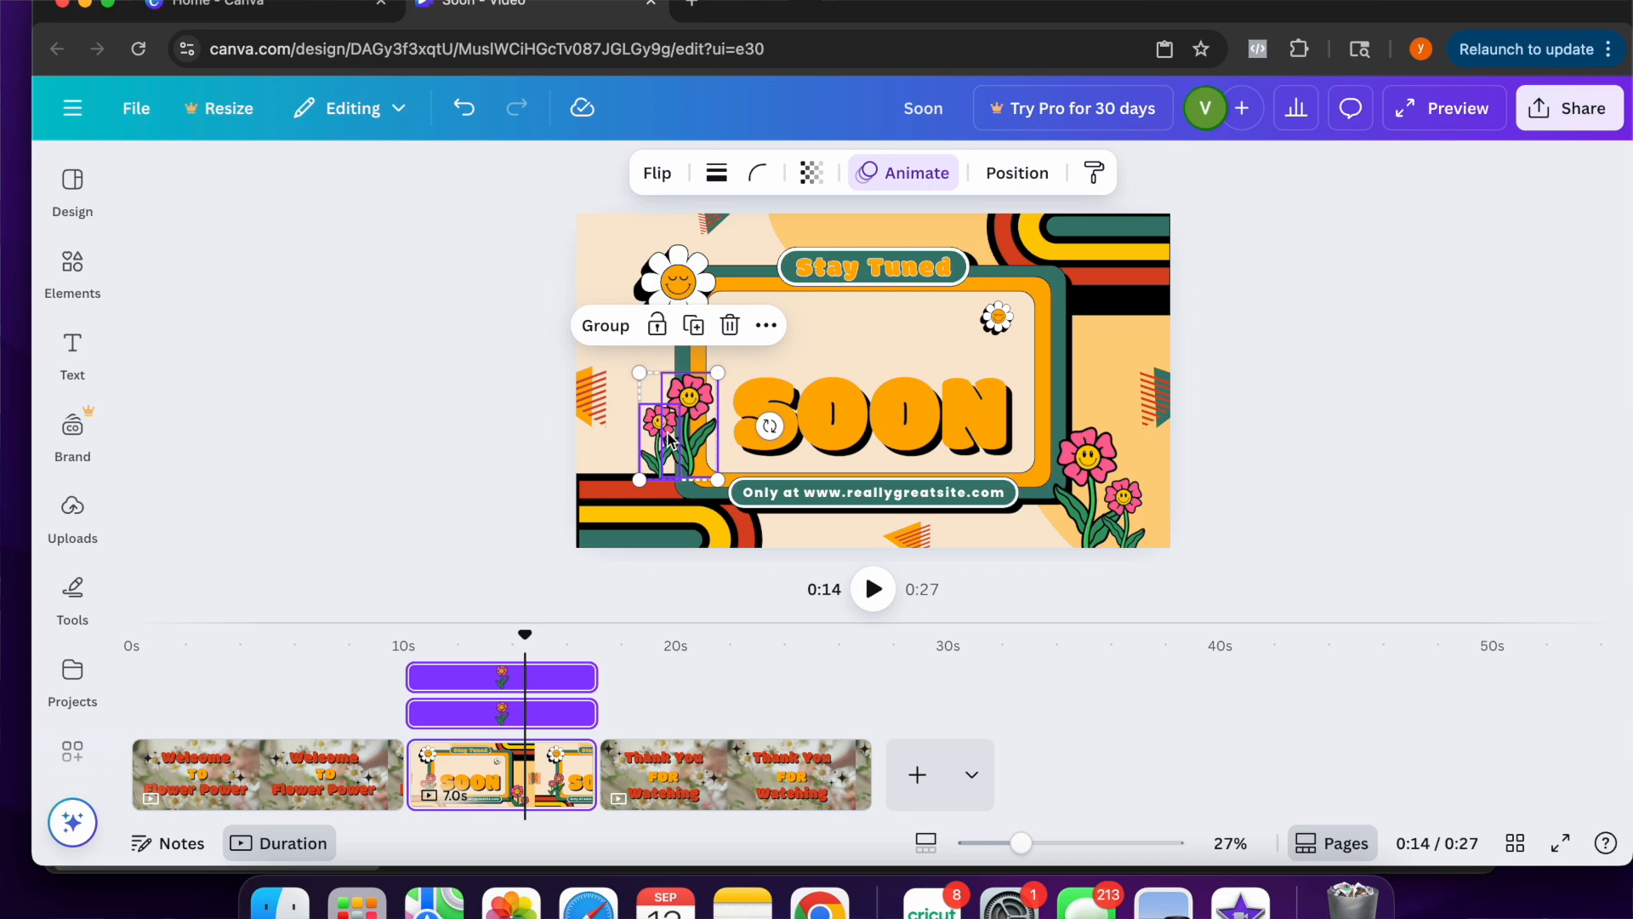
left_click(609, 331)
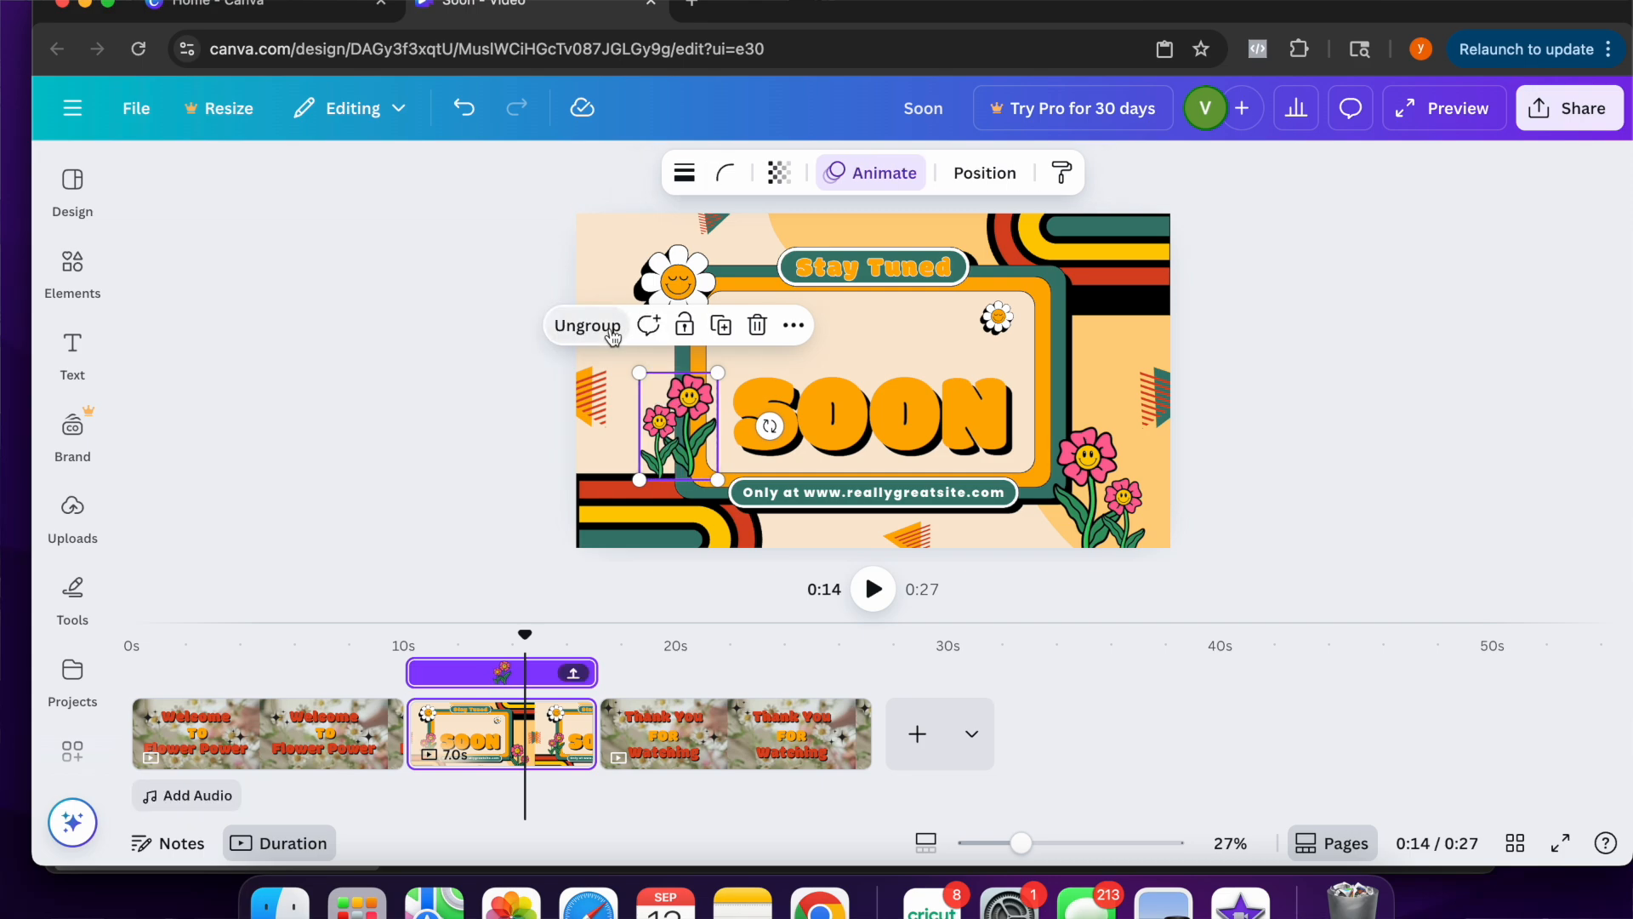
key("Delete")
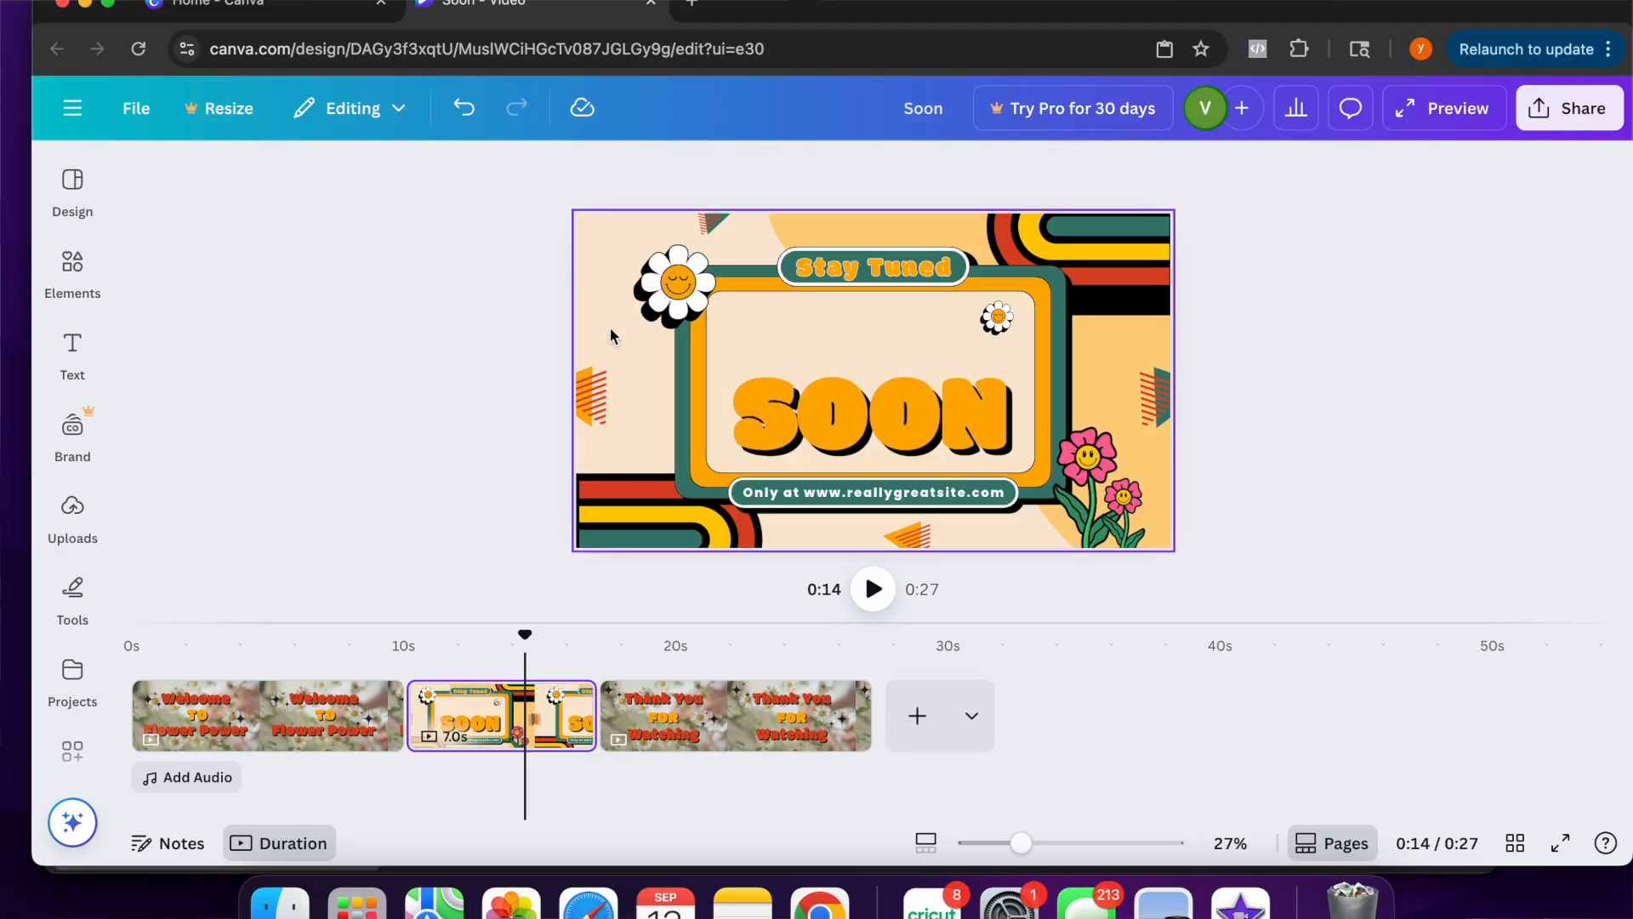
left_click(671, 716)
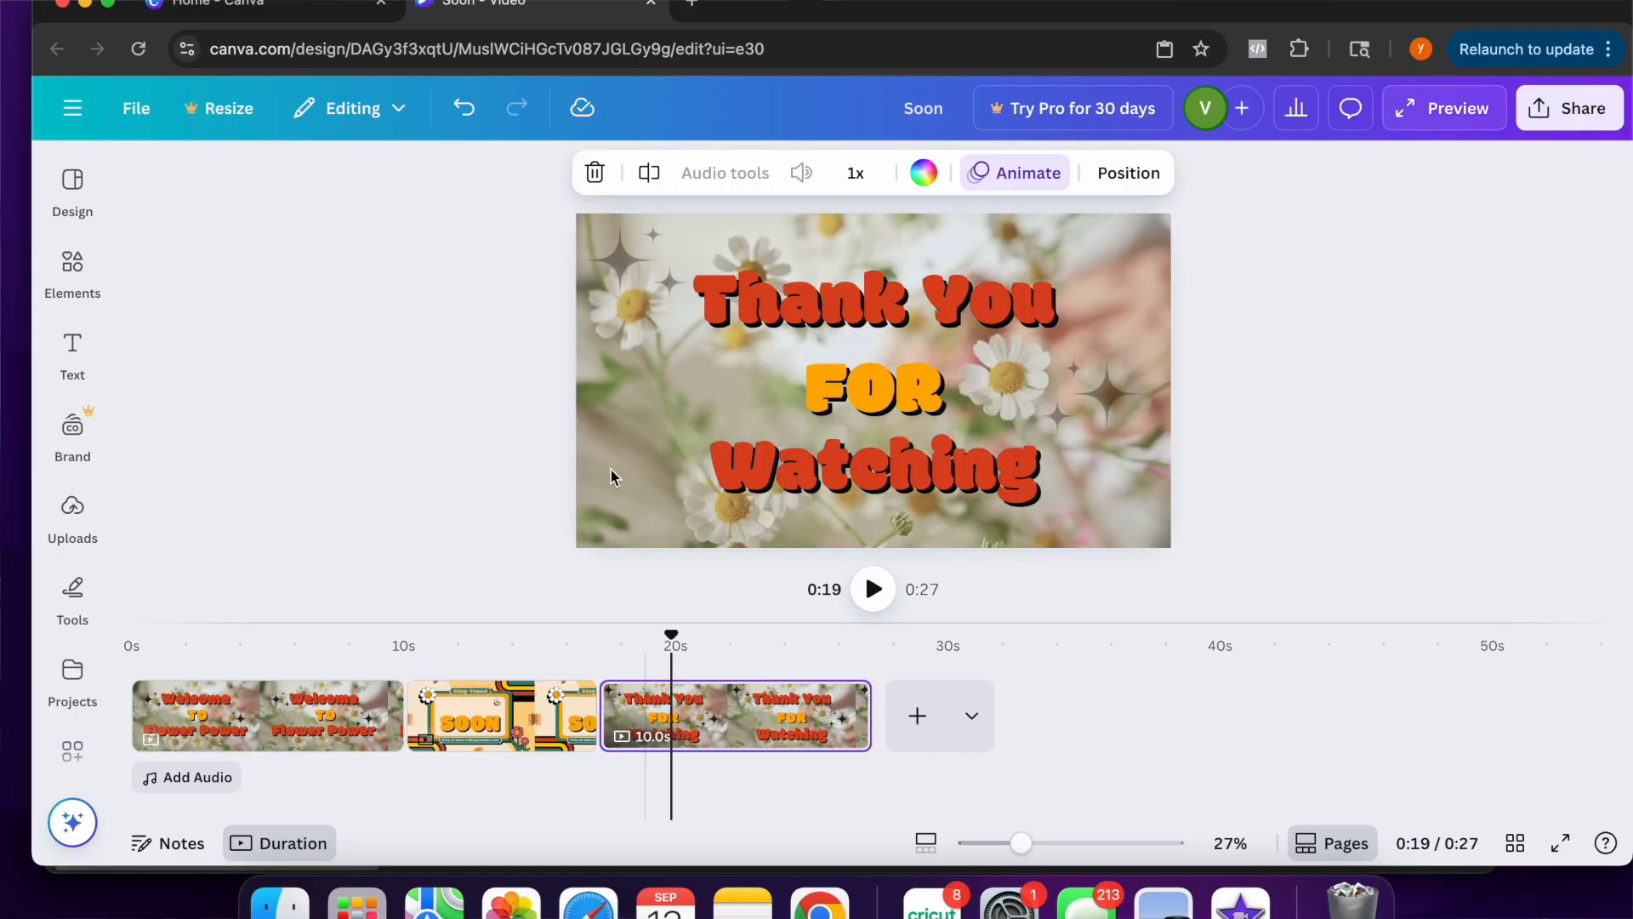
Paste the grouped pair of pink flowers onto the "Thank You" page
left_click(629, 477)
left_click(621, 351)
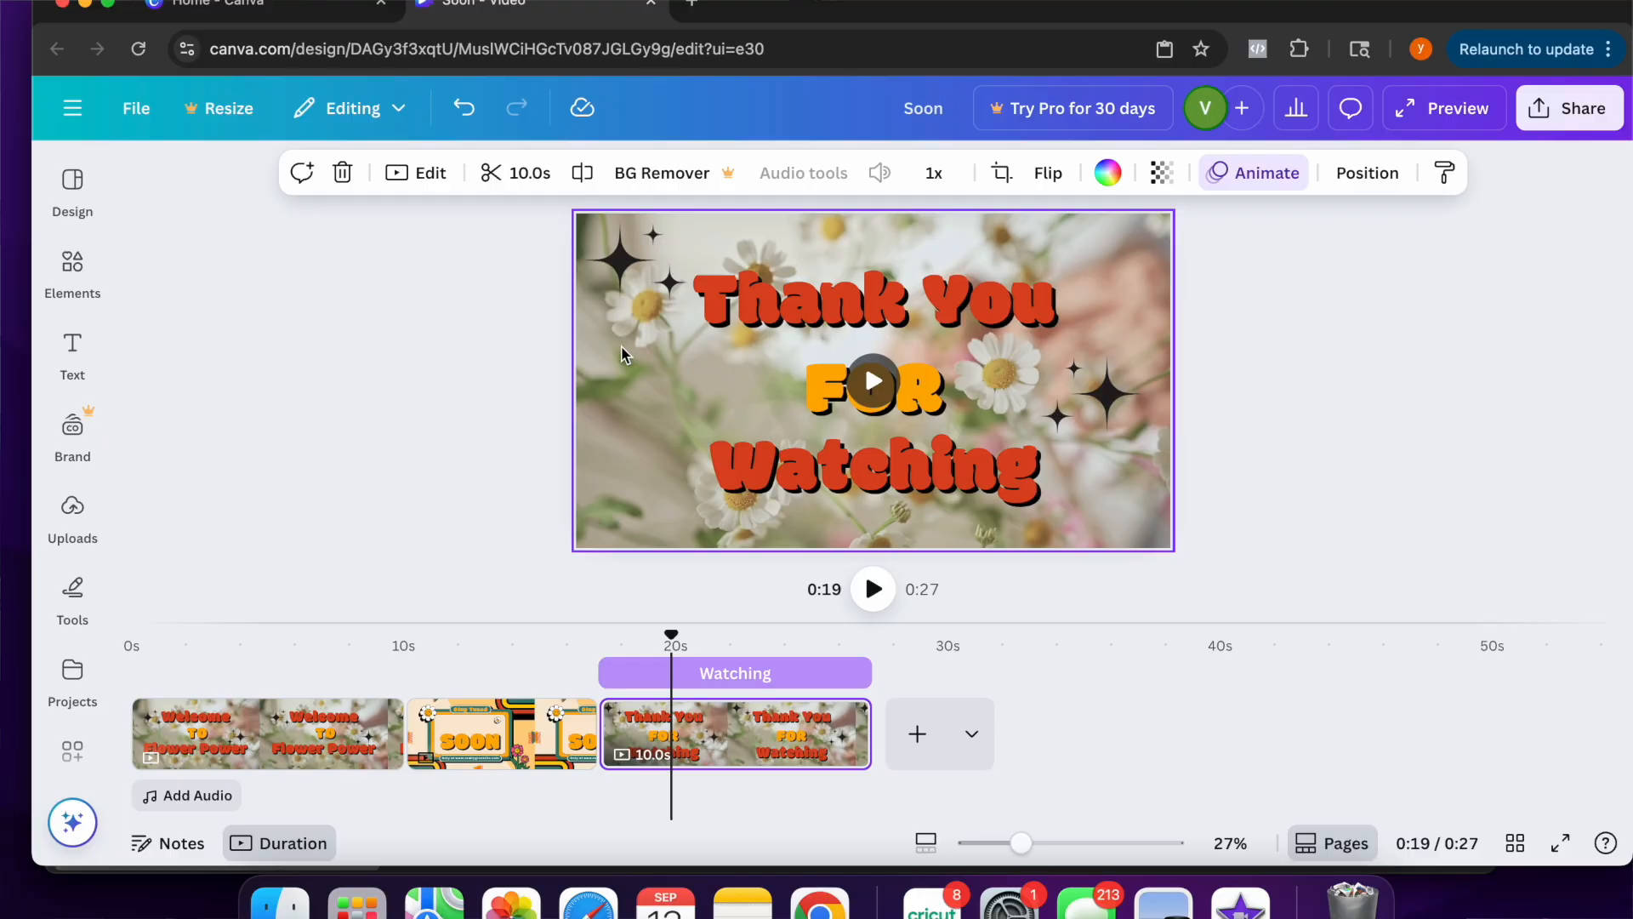
key("super+z")
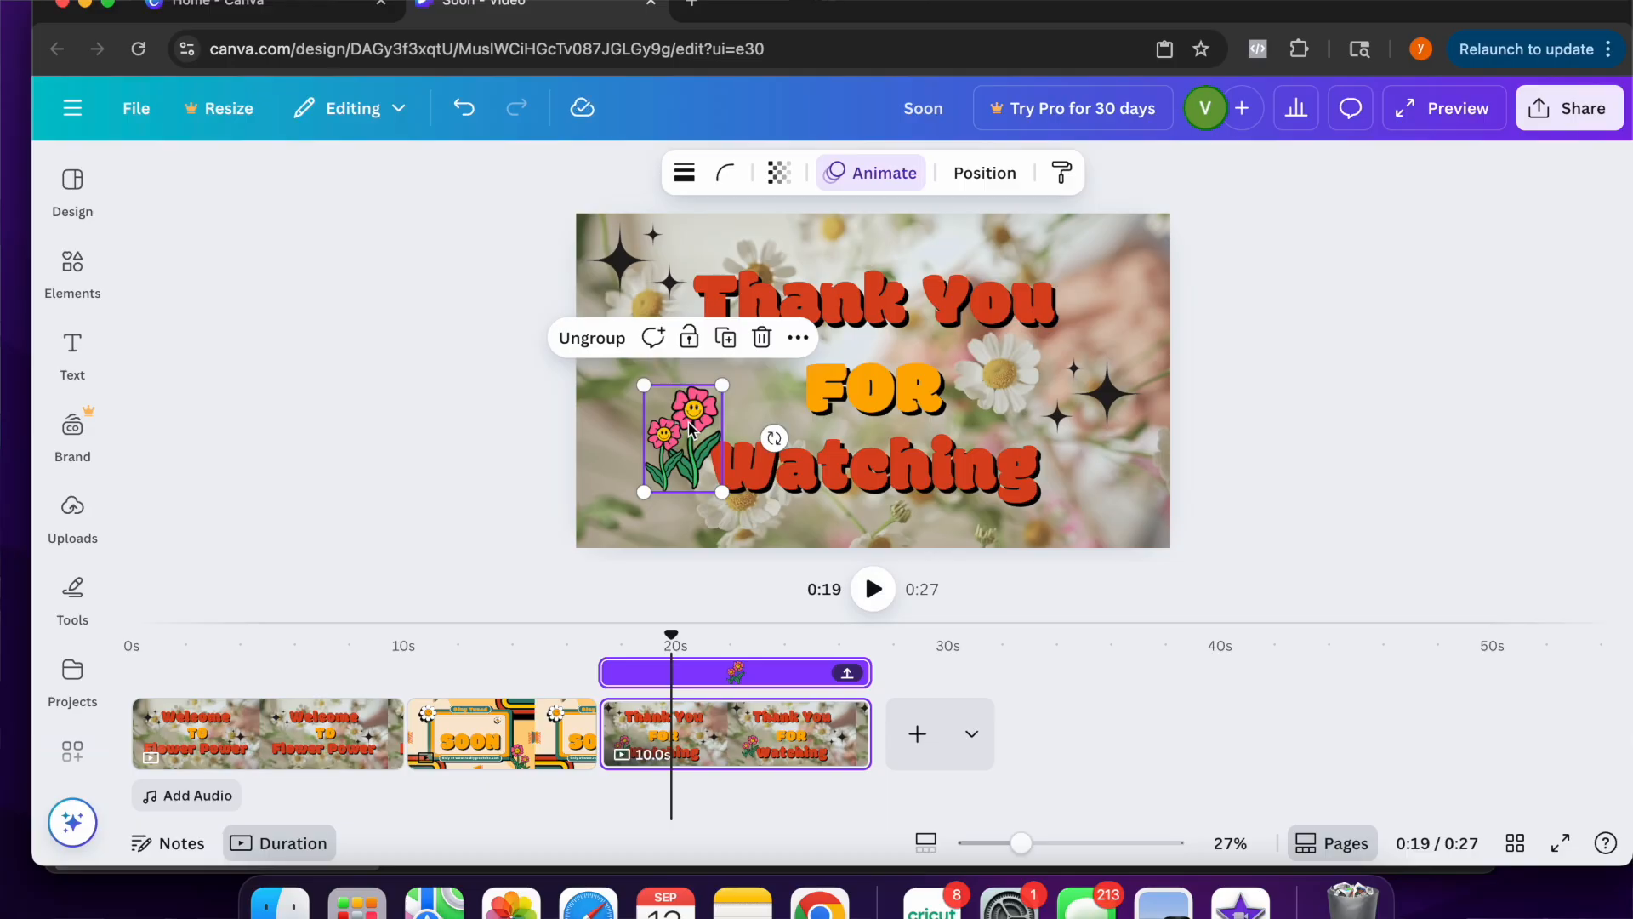
right_click(691, 431)
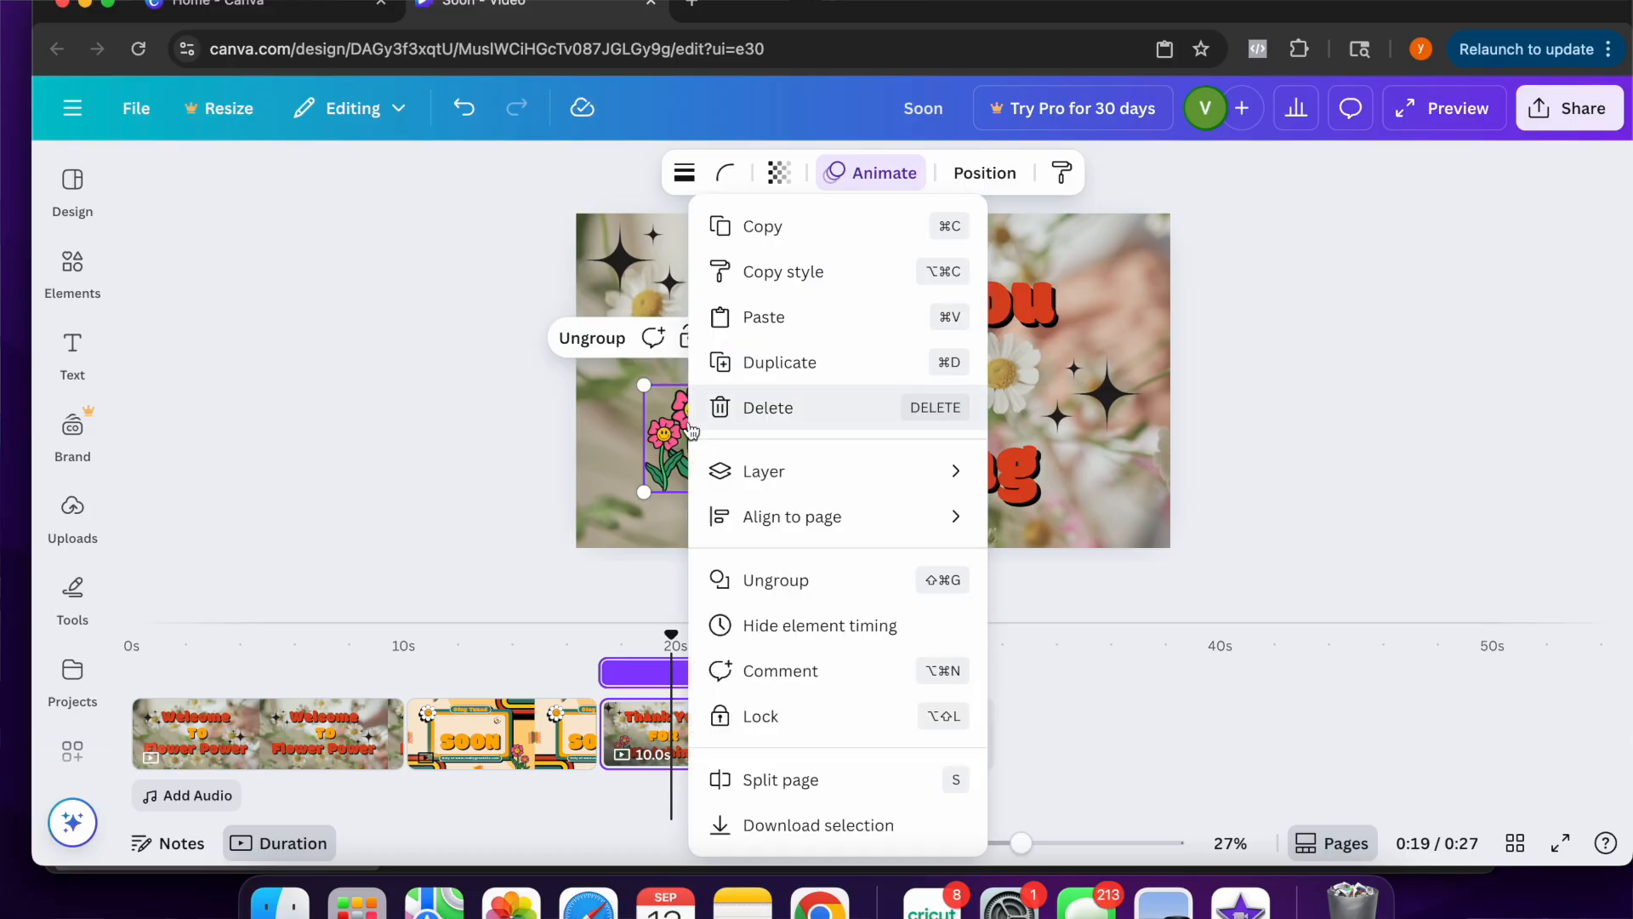
left_click(597, 425)
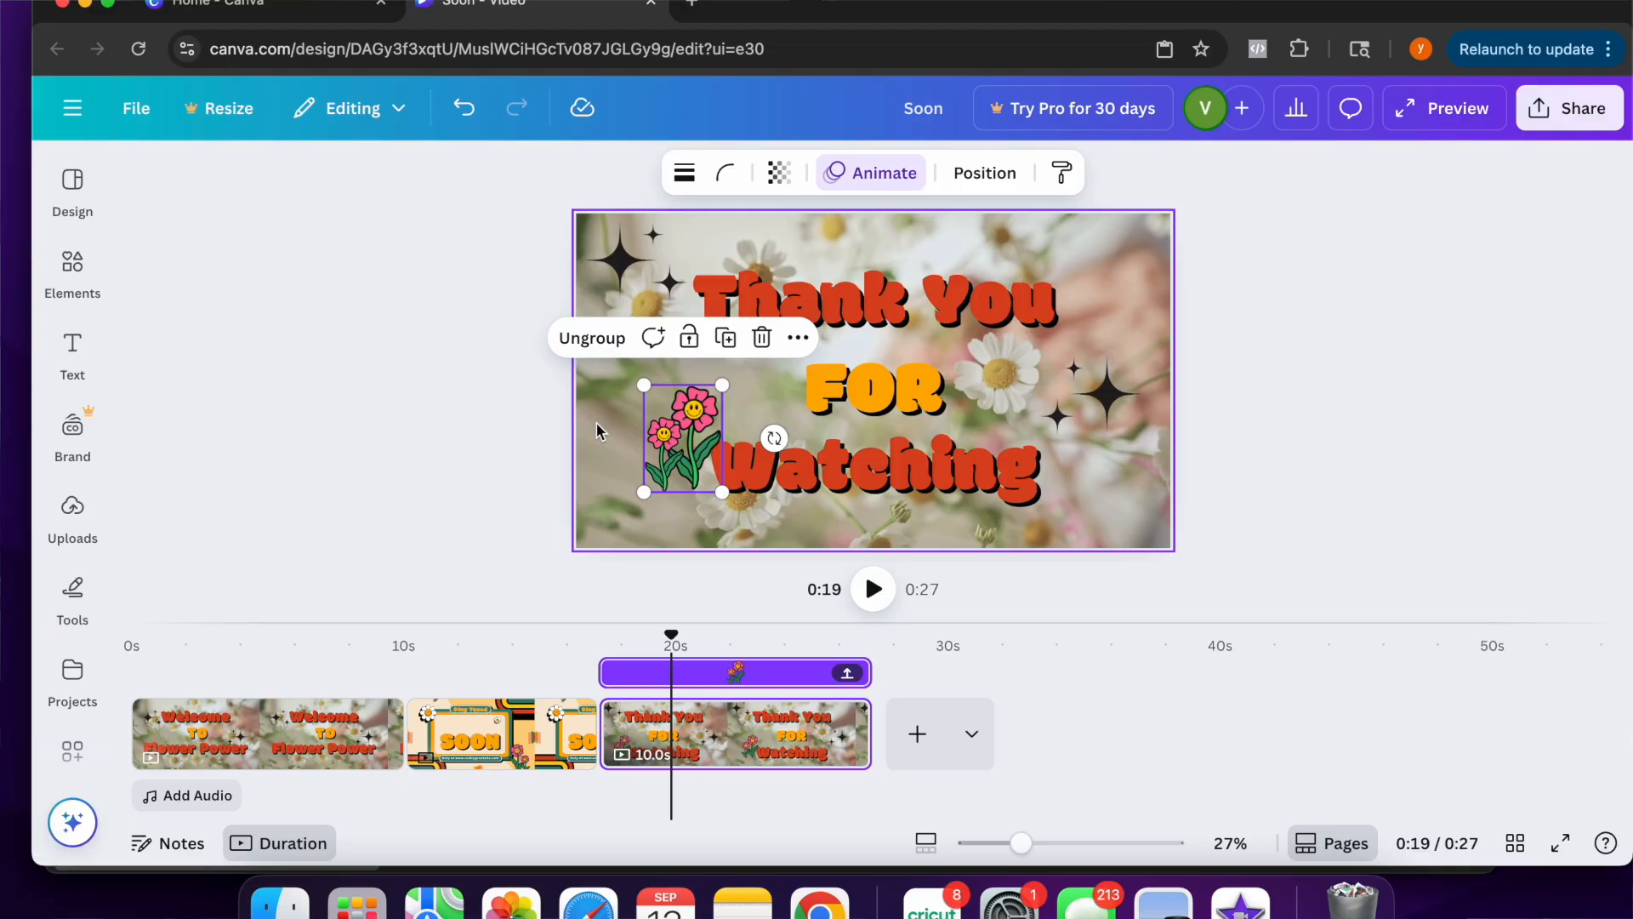
Move the pink flower group over the start of "Watching" and send it to the back, behind the lettering
left_click_drag(689, 441, 745, 451)
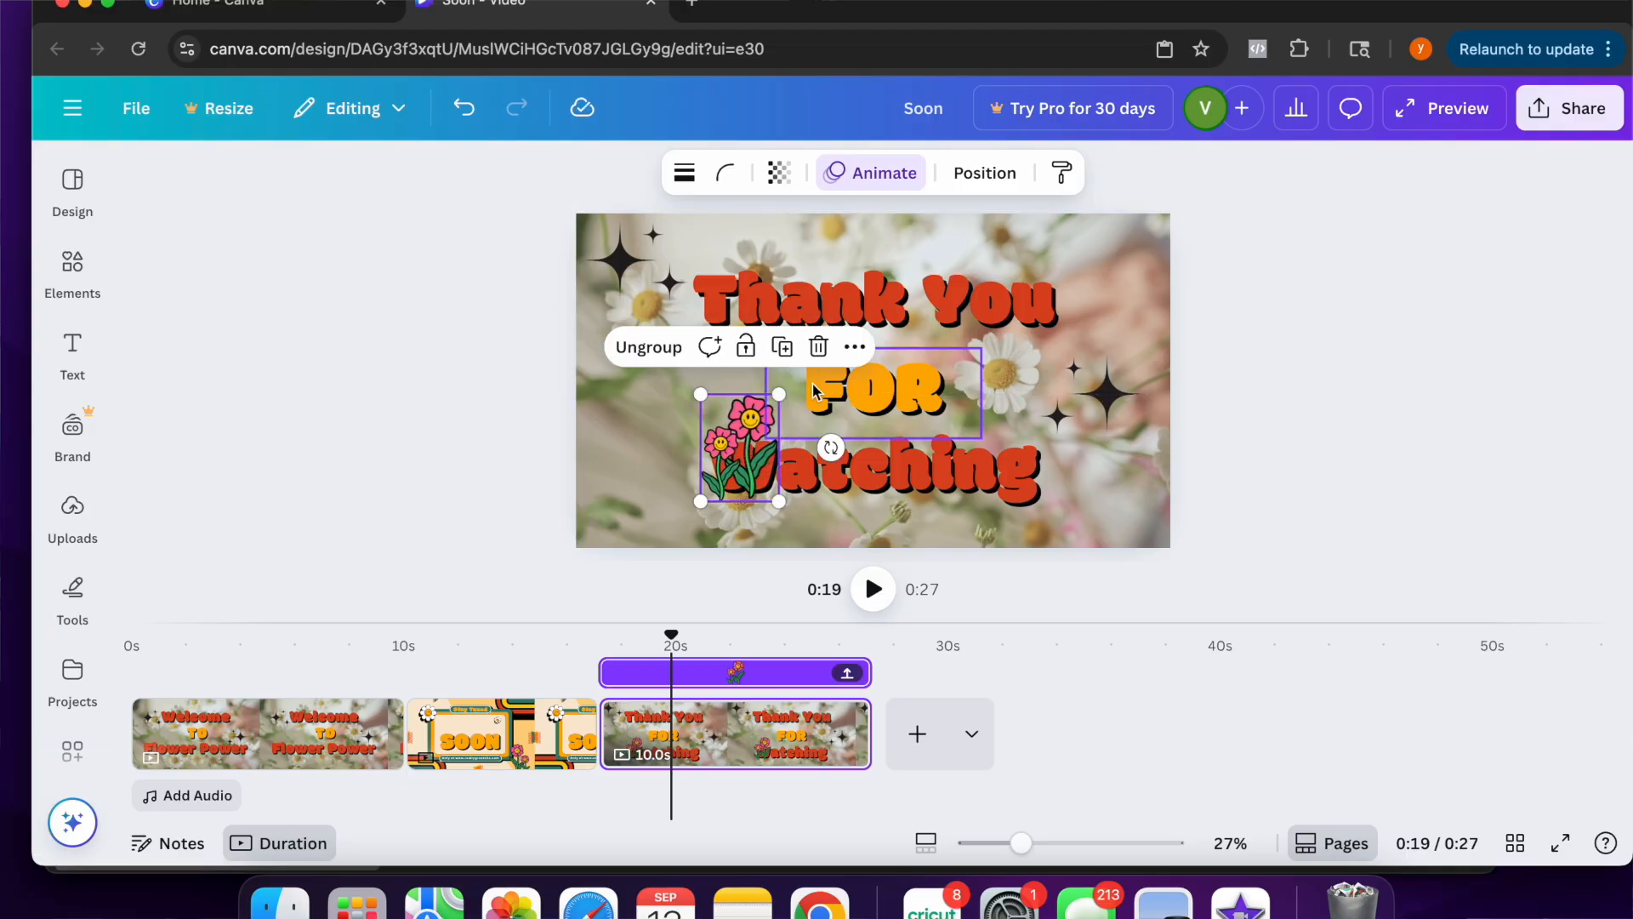
left_click(855, 347)
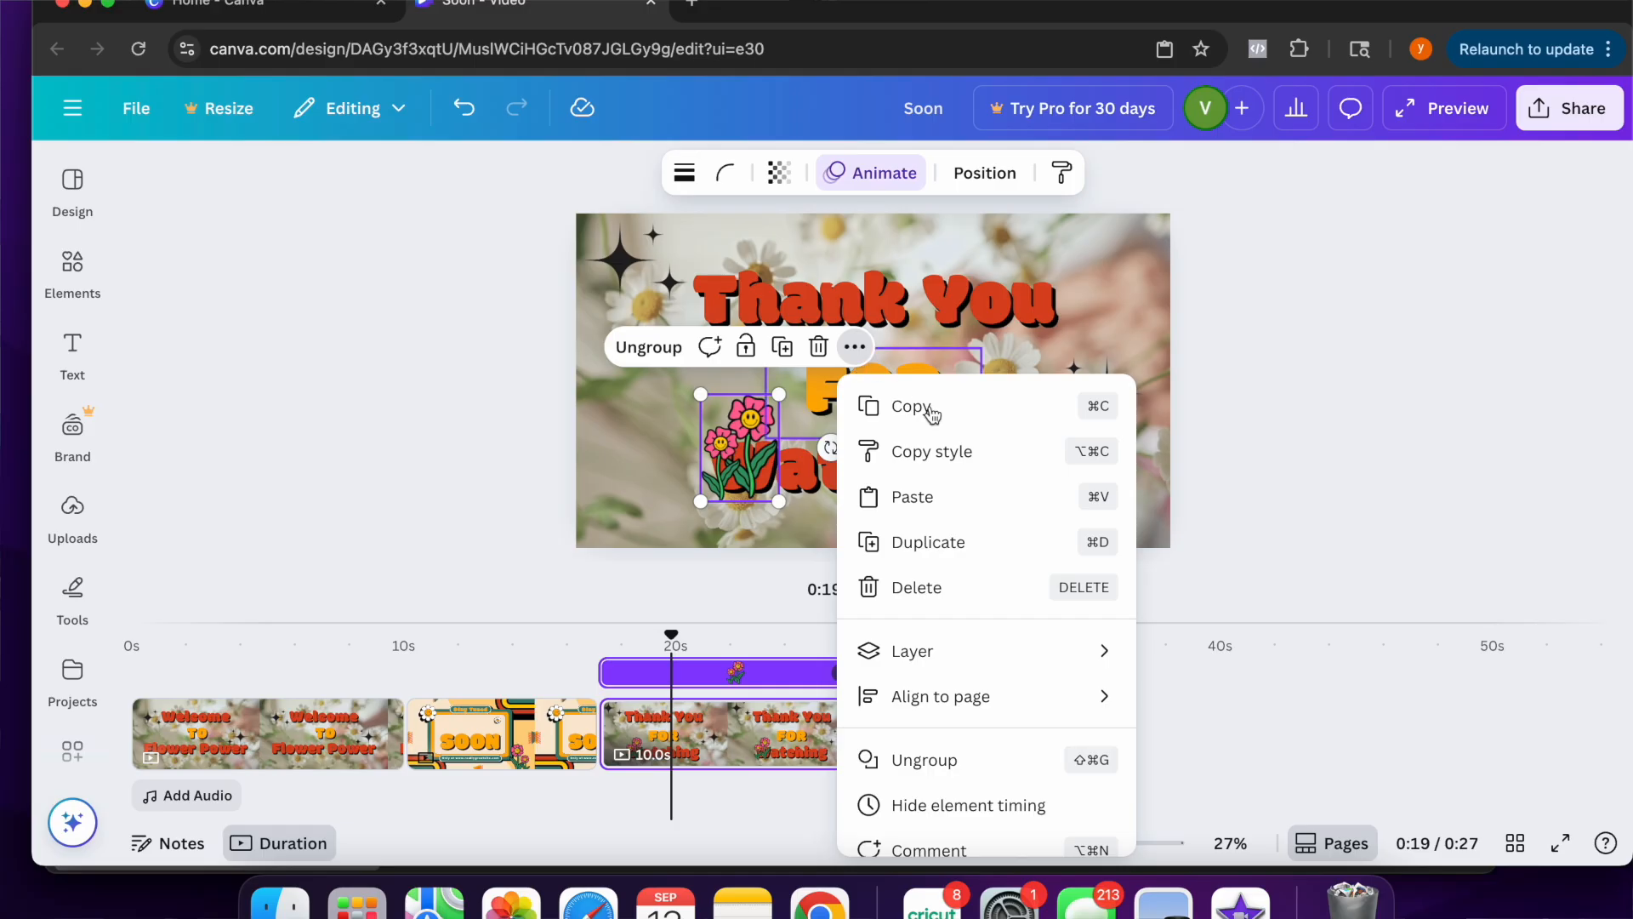
mouse_move(970, 662)
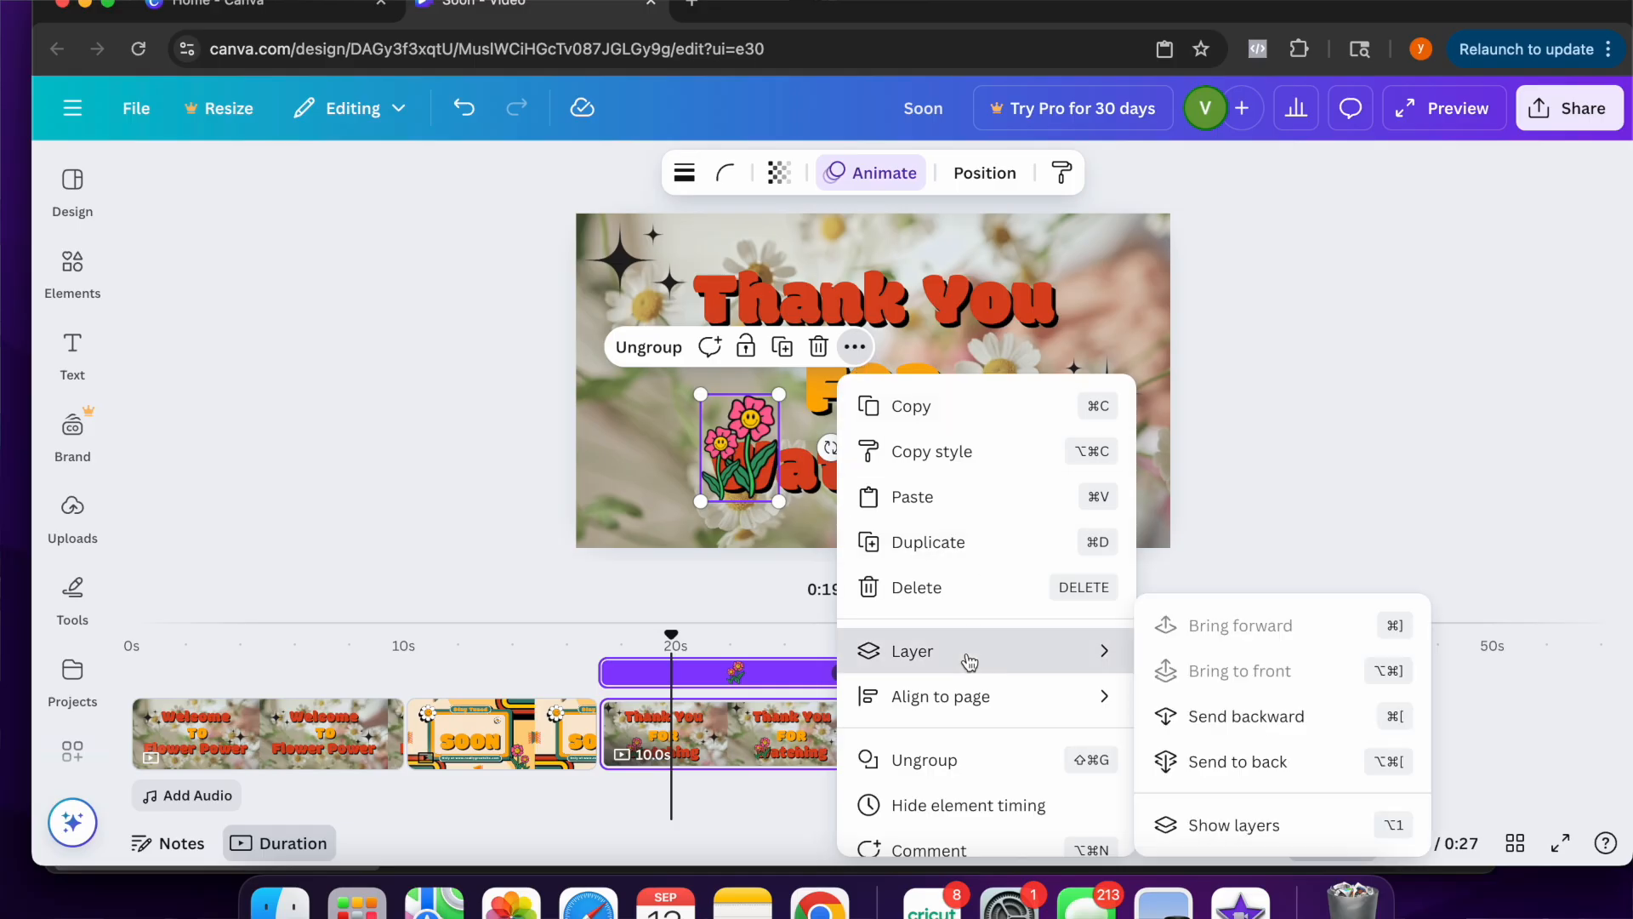
left_click(1269, 763)
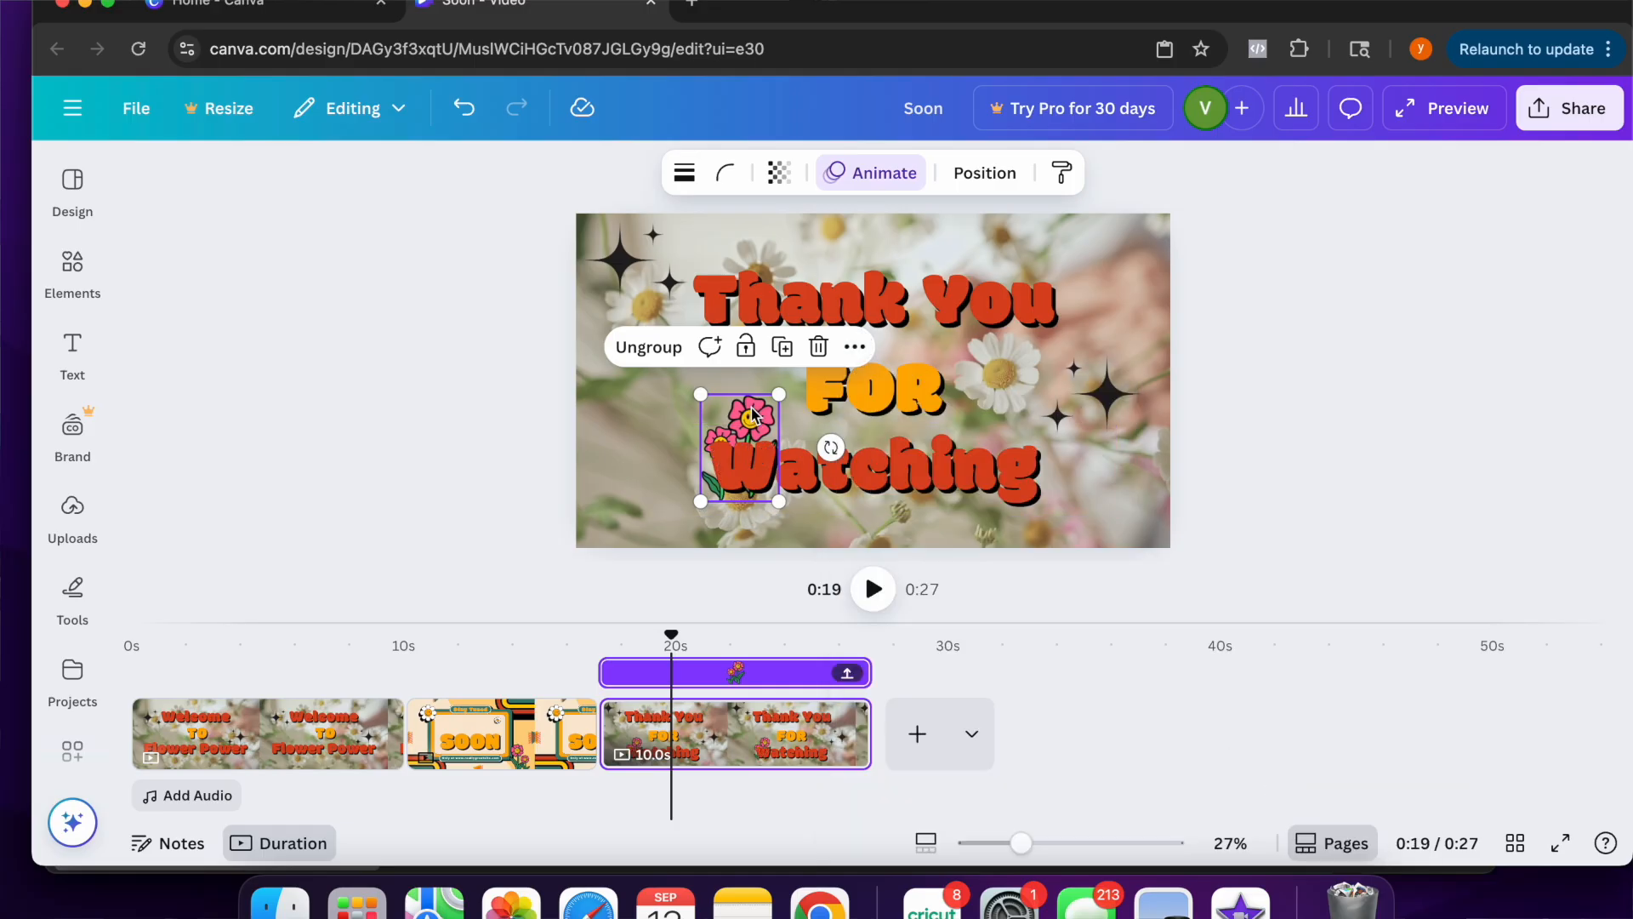
Move the large smiling daisy from the "SOON" page to the right of "Welcome", and place a duplicate above the start of "Flower Power"
left_click(505, 733)
left_click(668, 306)
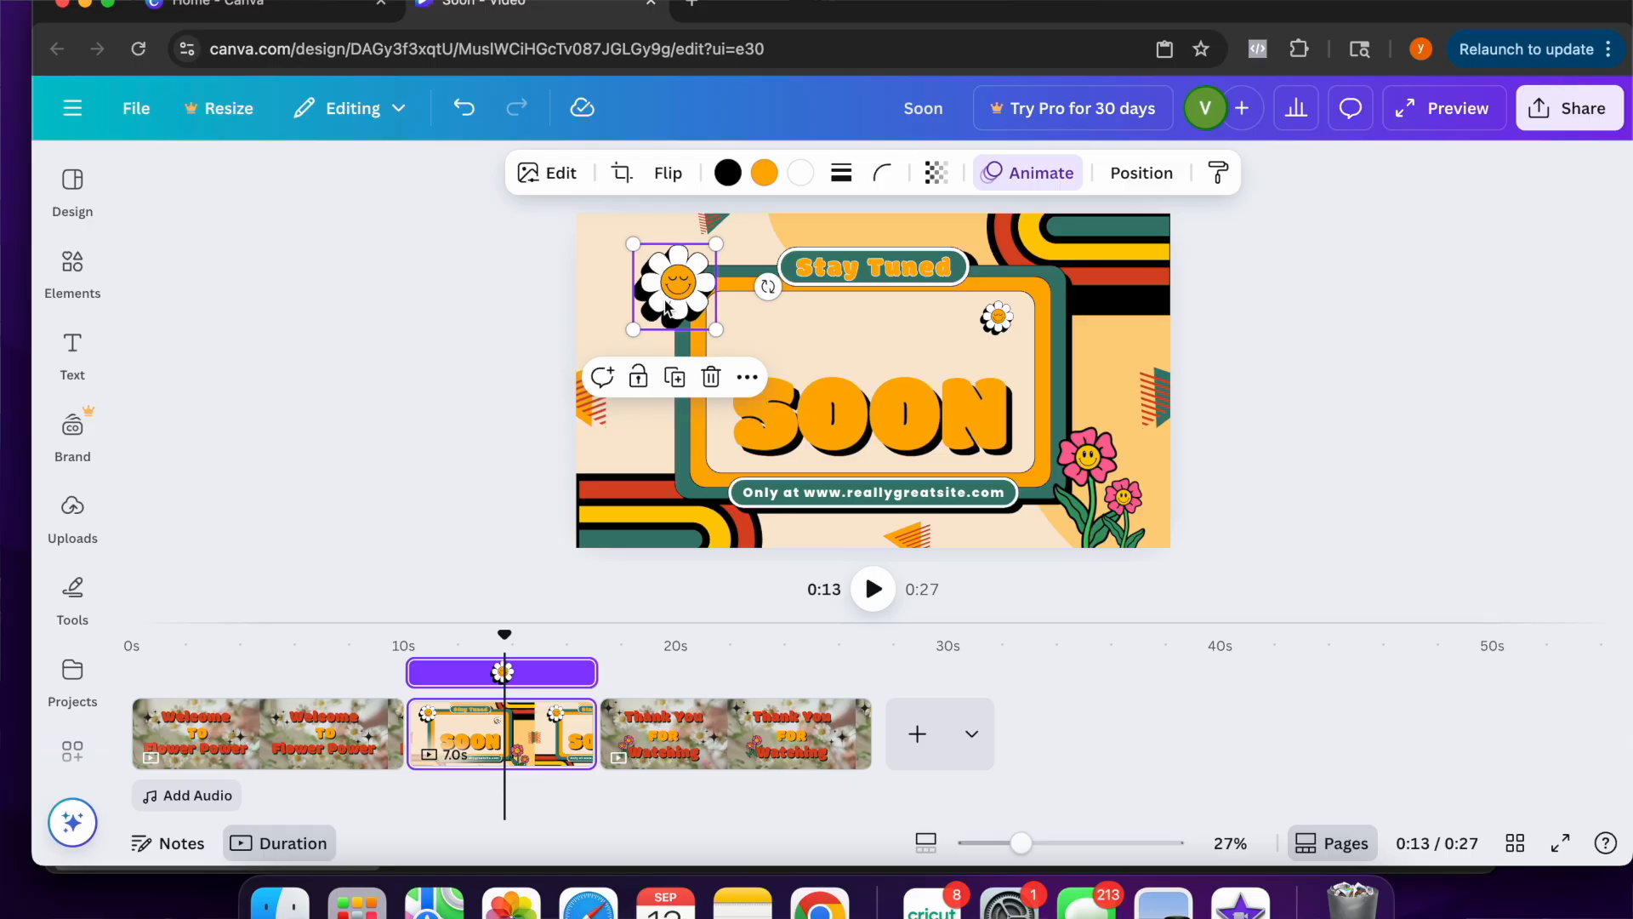
key("Delete")
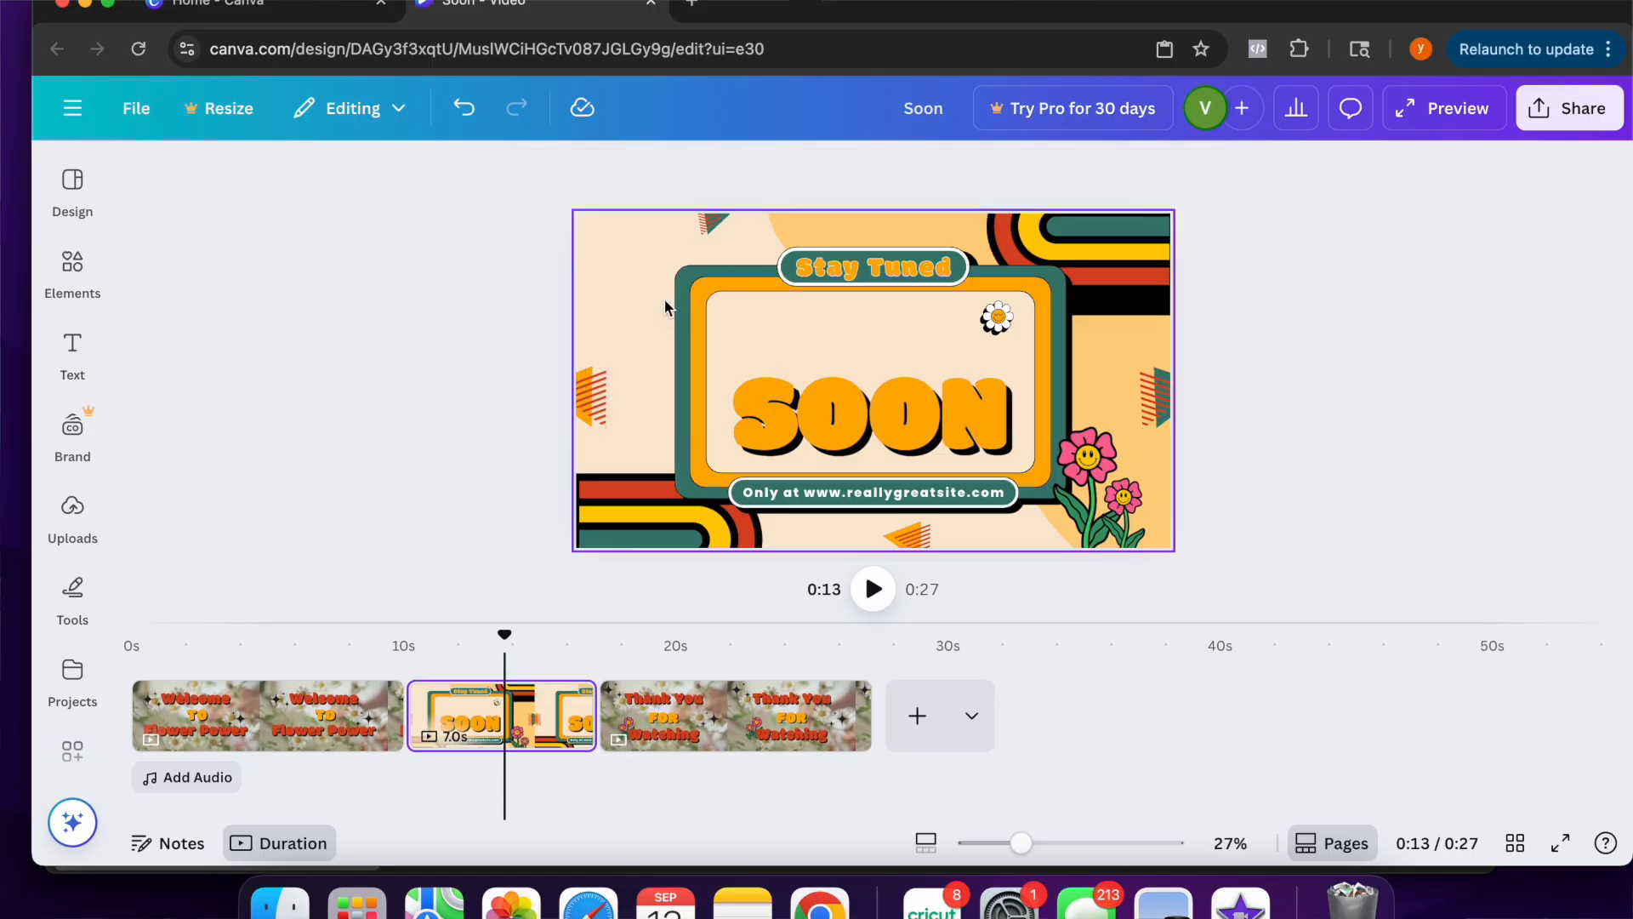
left_click(270, 717)
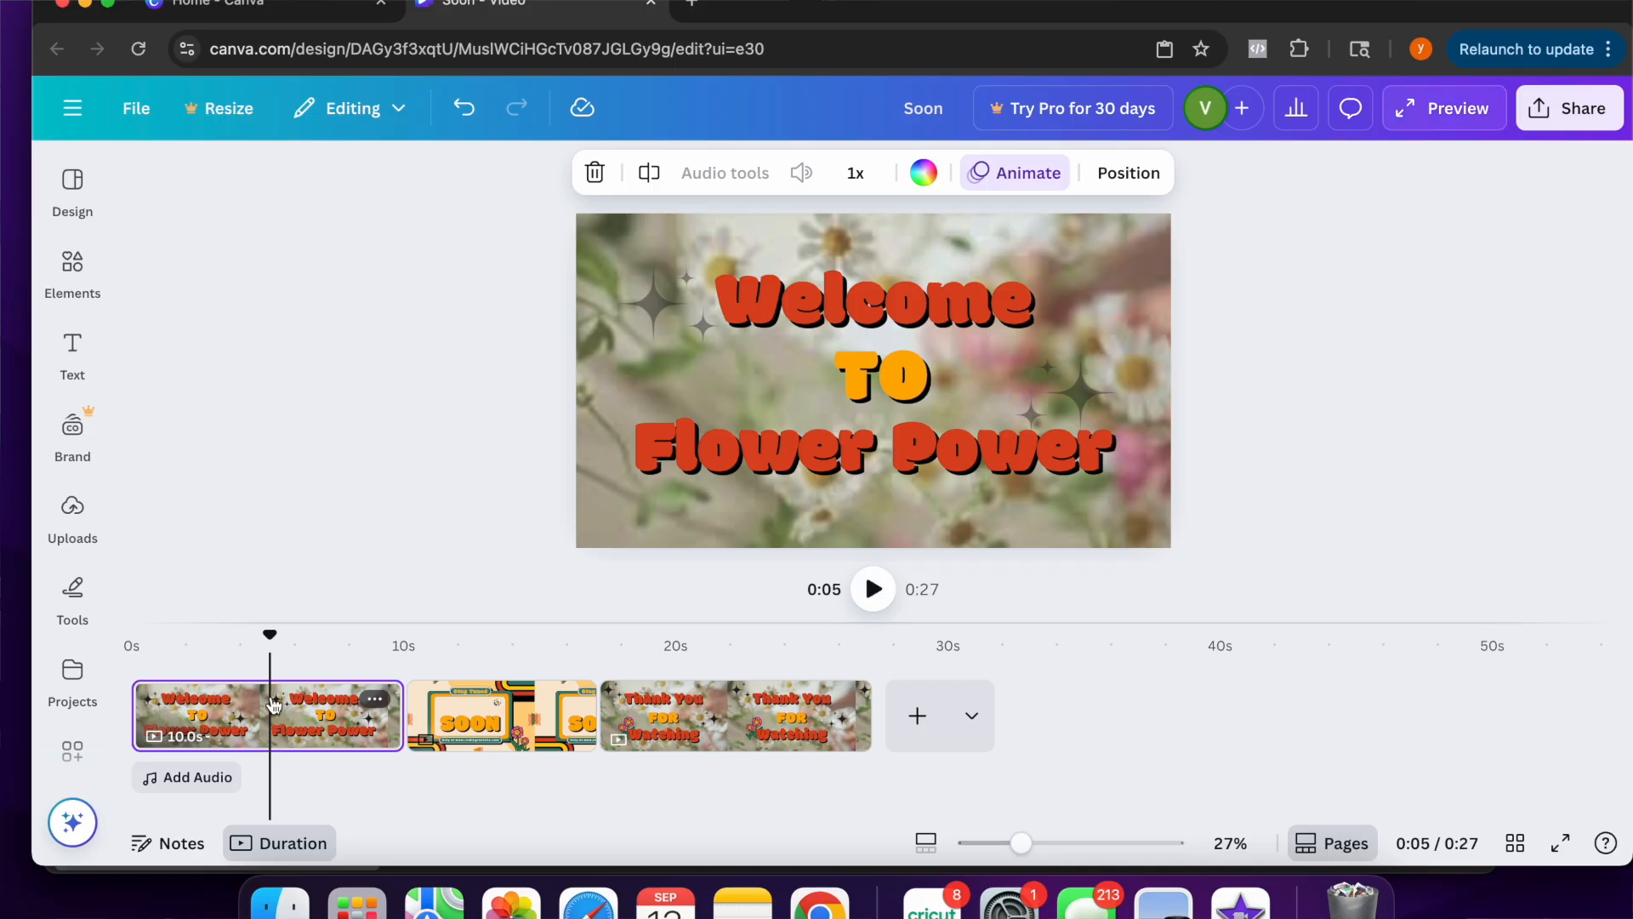
left_click(659, 276)
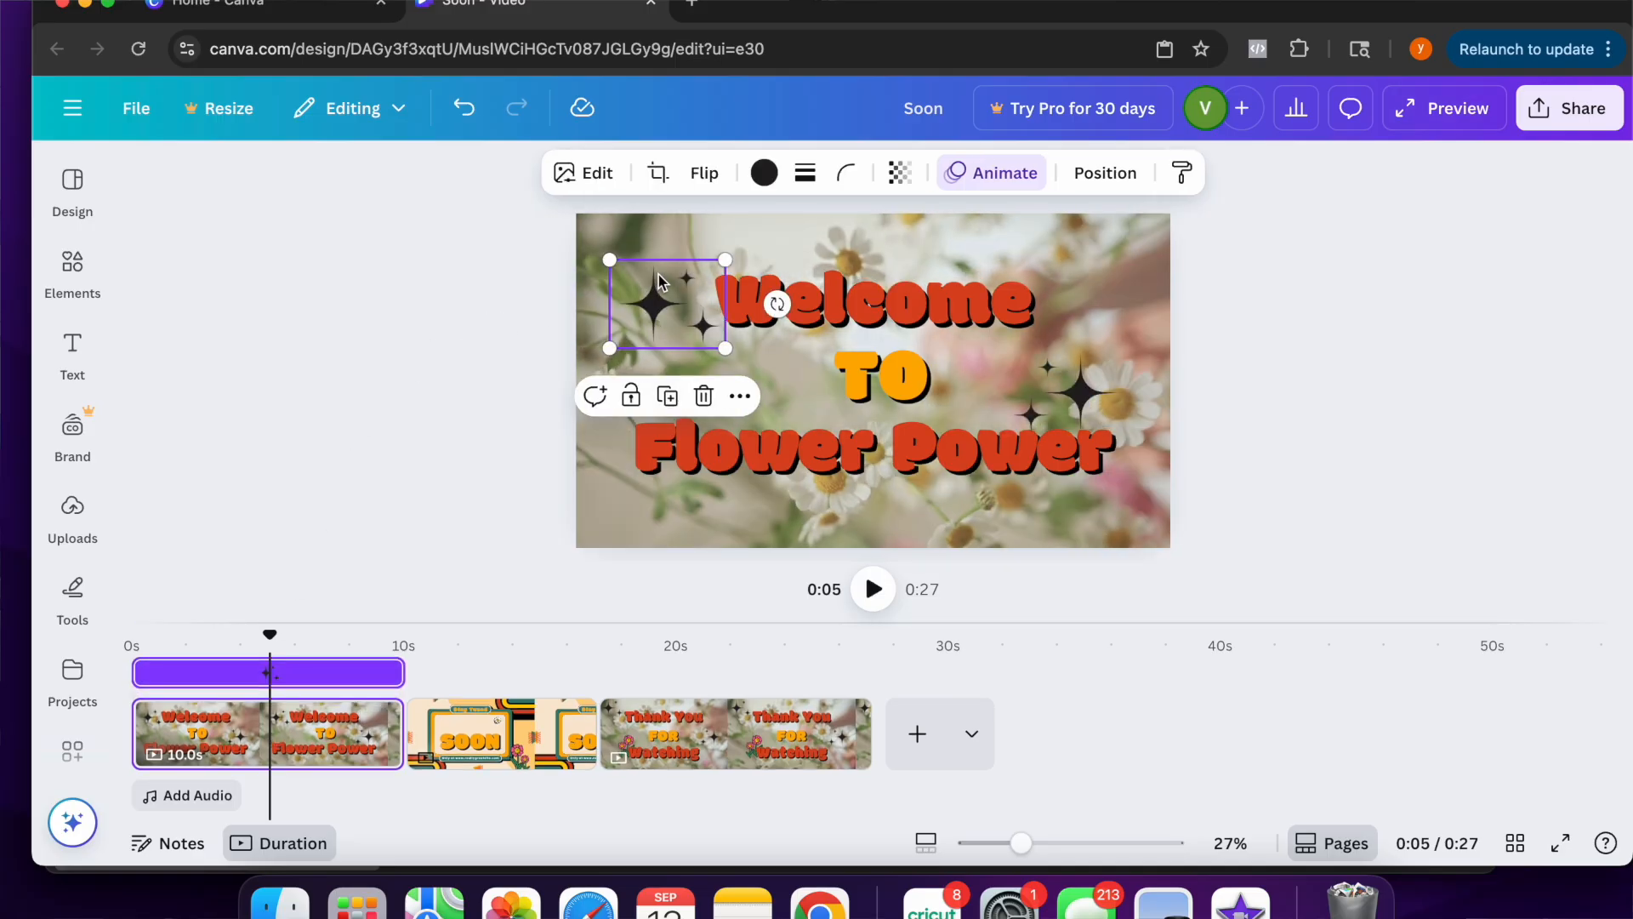
left_click(774, 240)
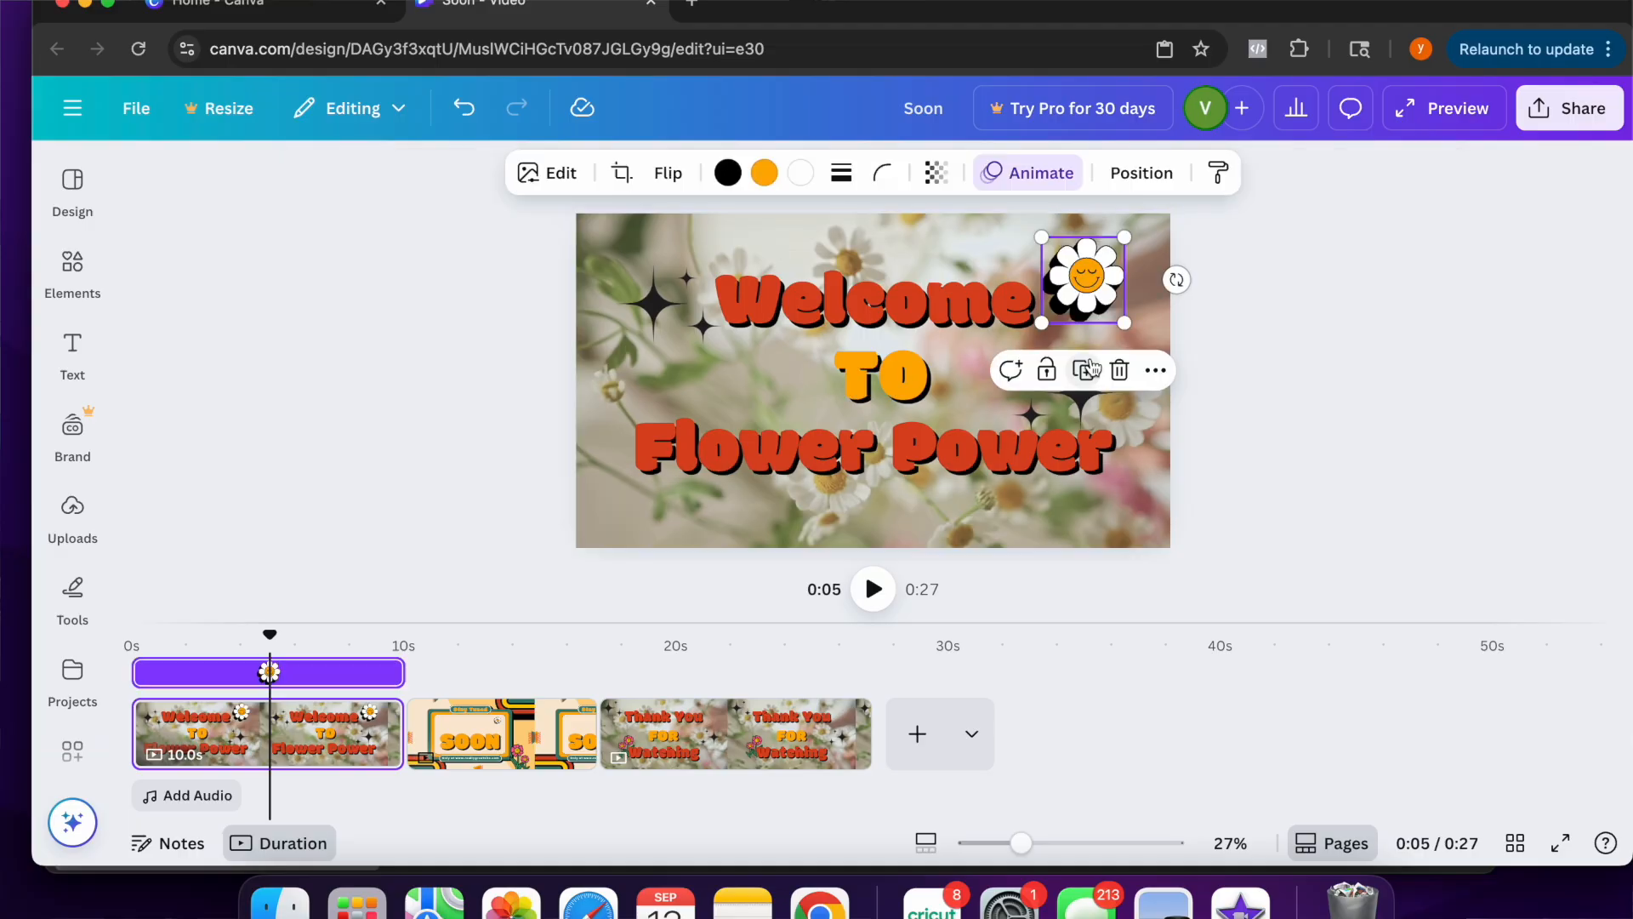
left_click(1088, 371)
left_click_drag(1100, 274, 655, 382)
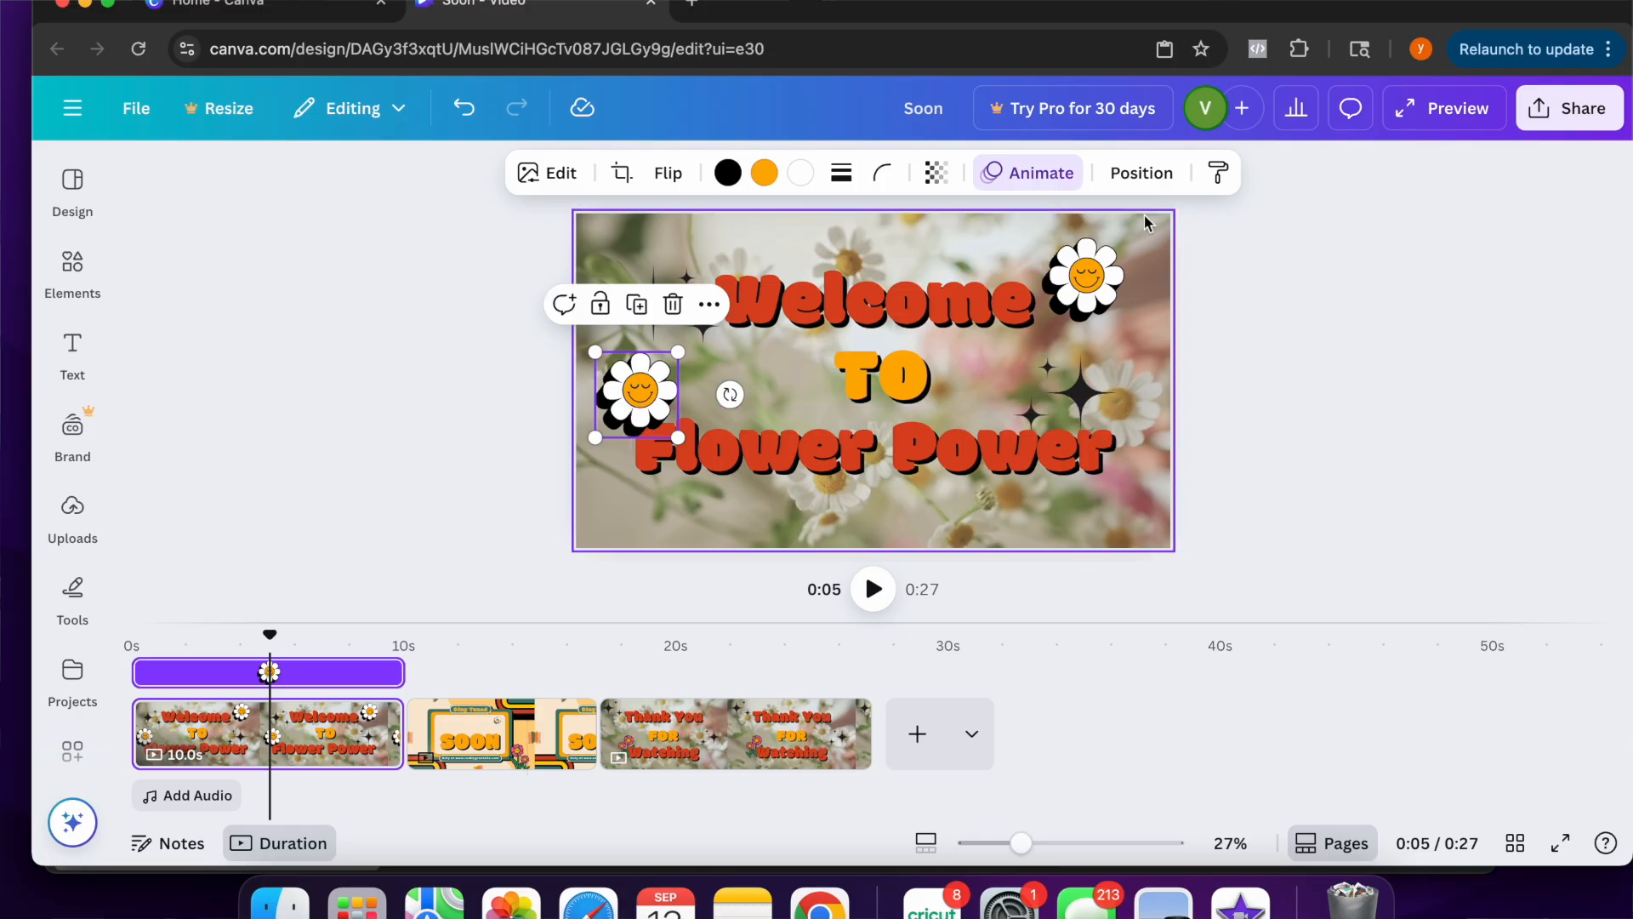
Apply the Rotate add-on effect to both smiling daisies on the "Welcome" page
left_click(1059, 174)
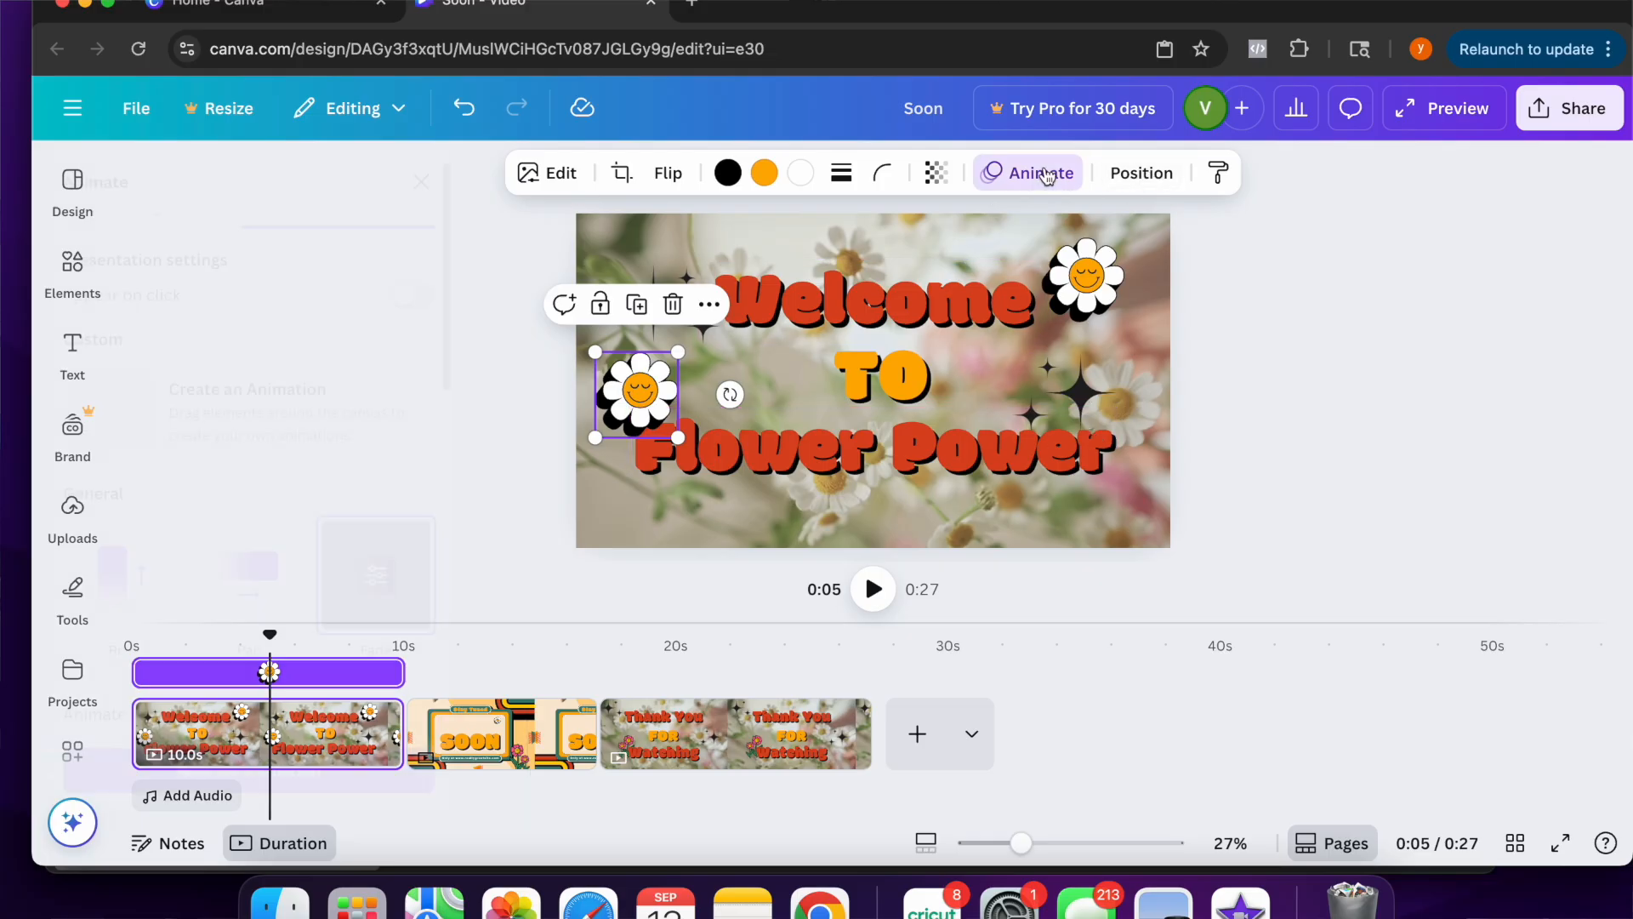
scroll(367, 558, "down", 10)
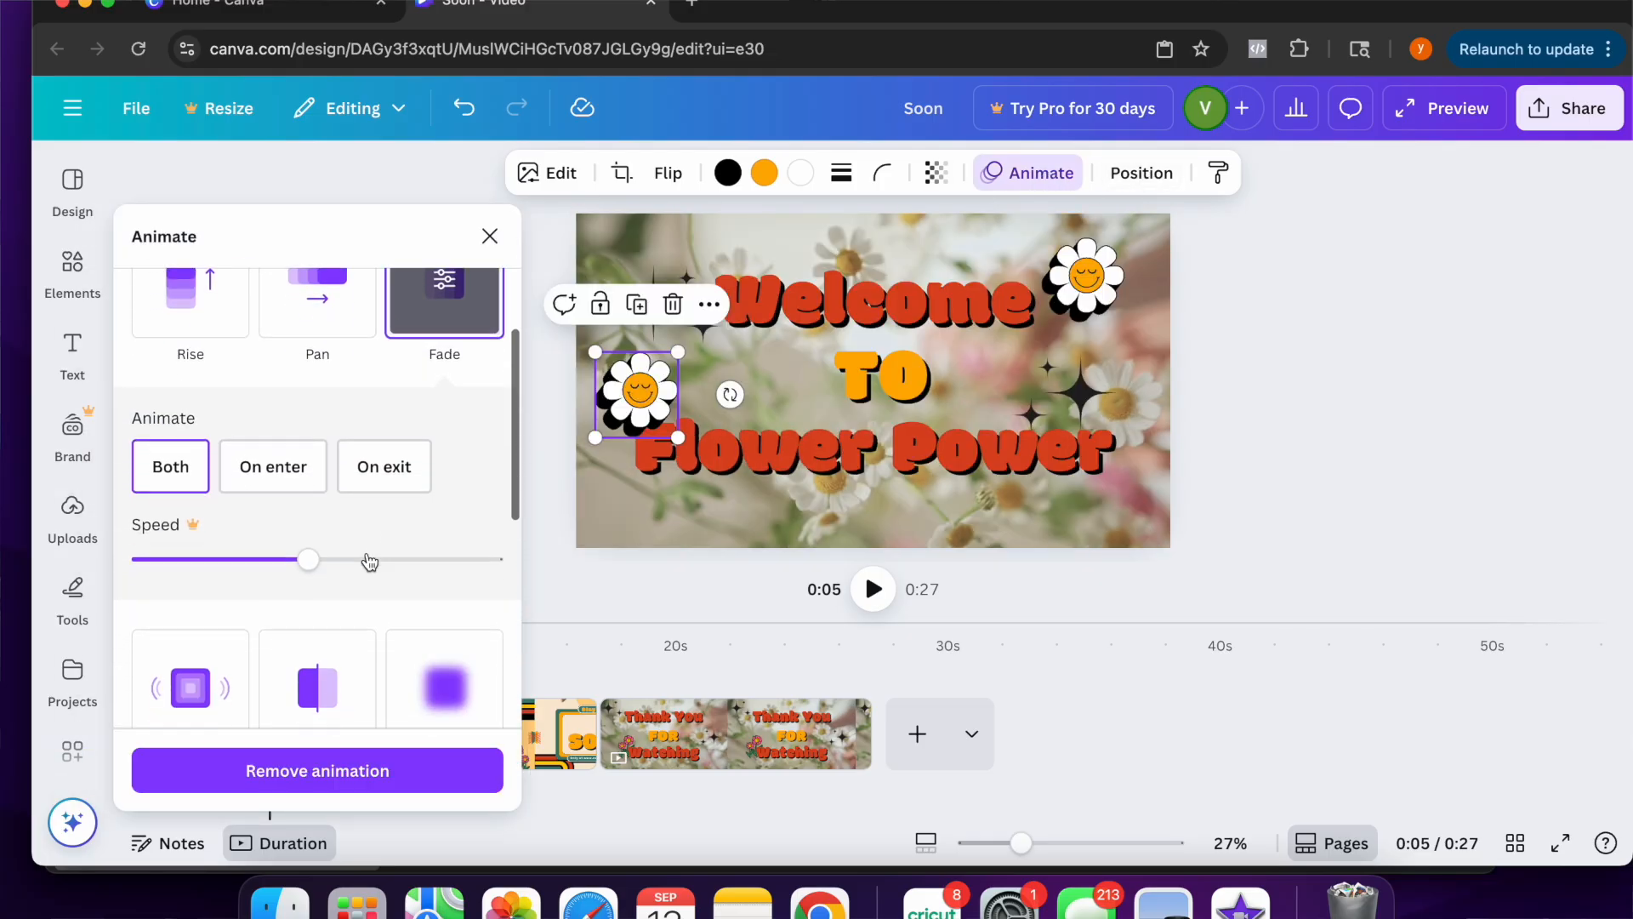
scroll(366, 552, "down", 5)
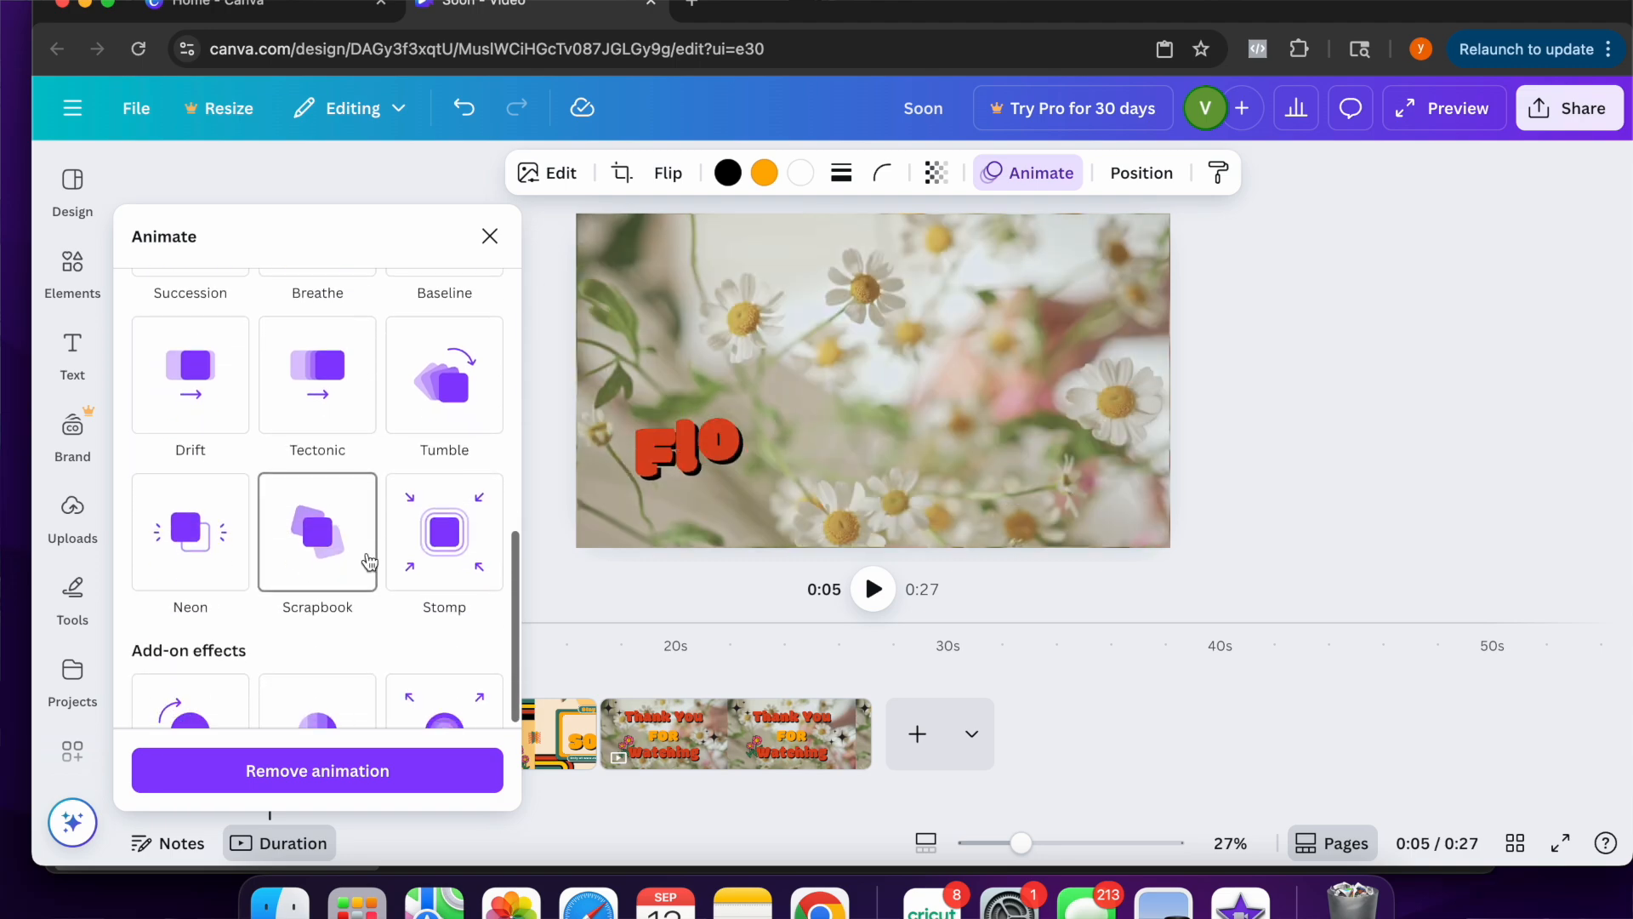
left_click(189, 524)
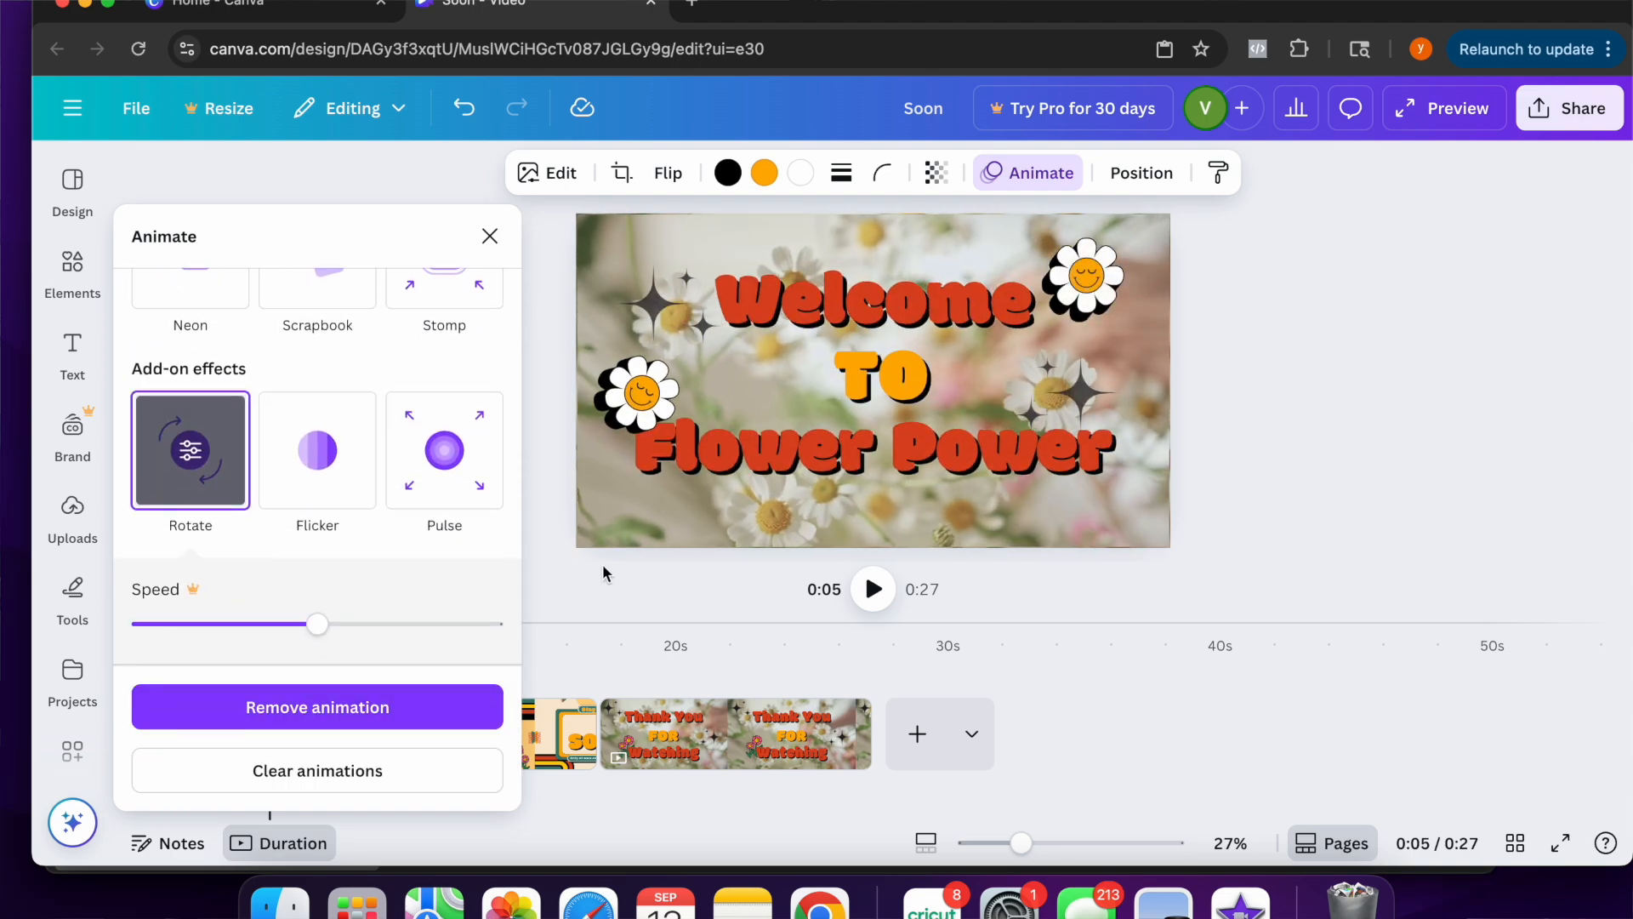
left_click(1089, 284)
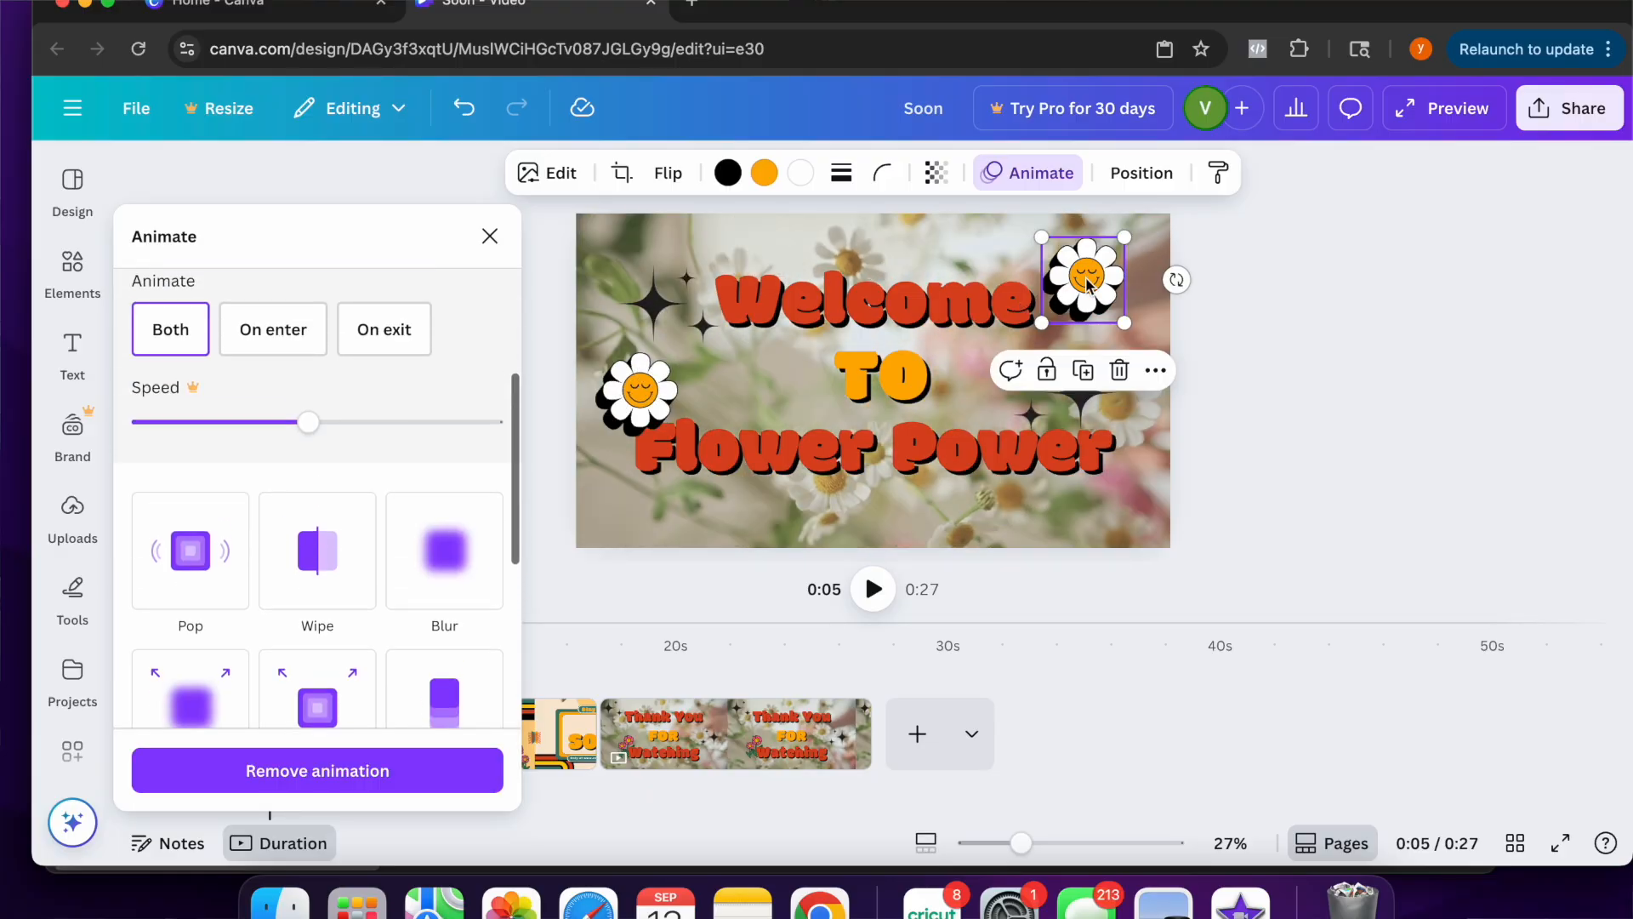
scroll(223, 538, "down", 10)
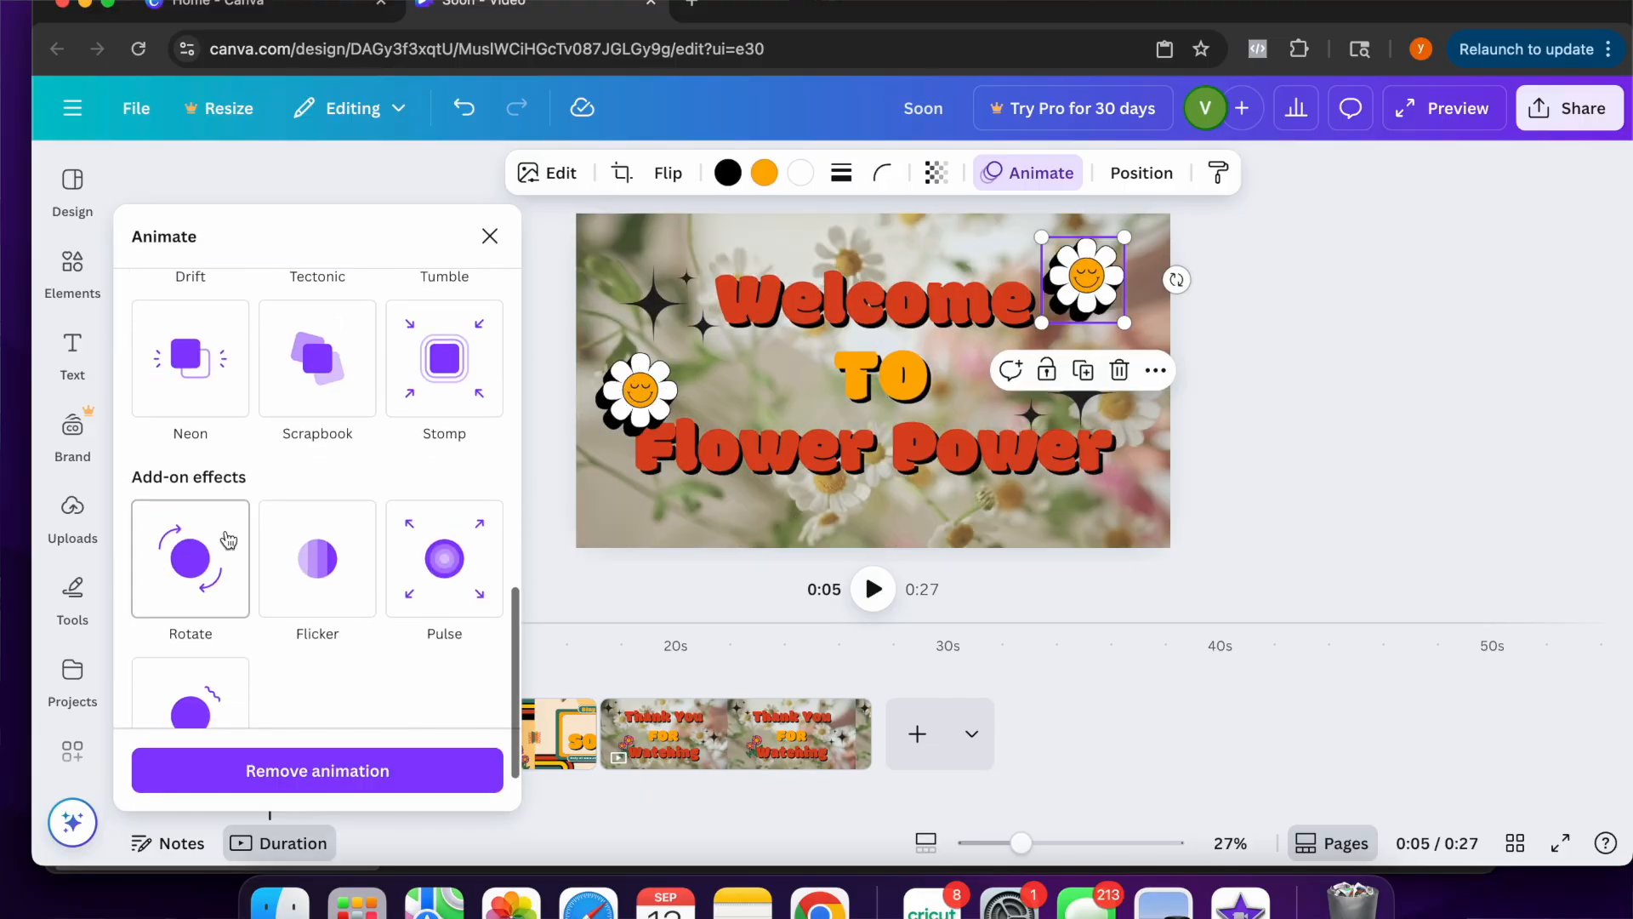
left_click(226, 540)
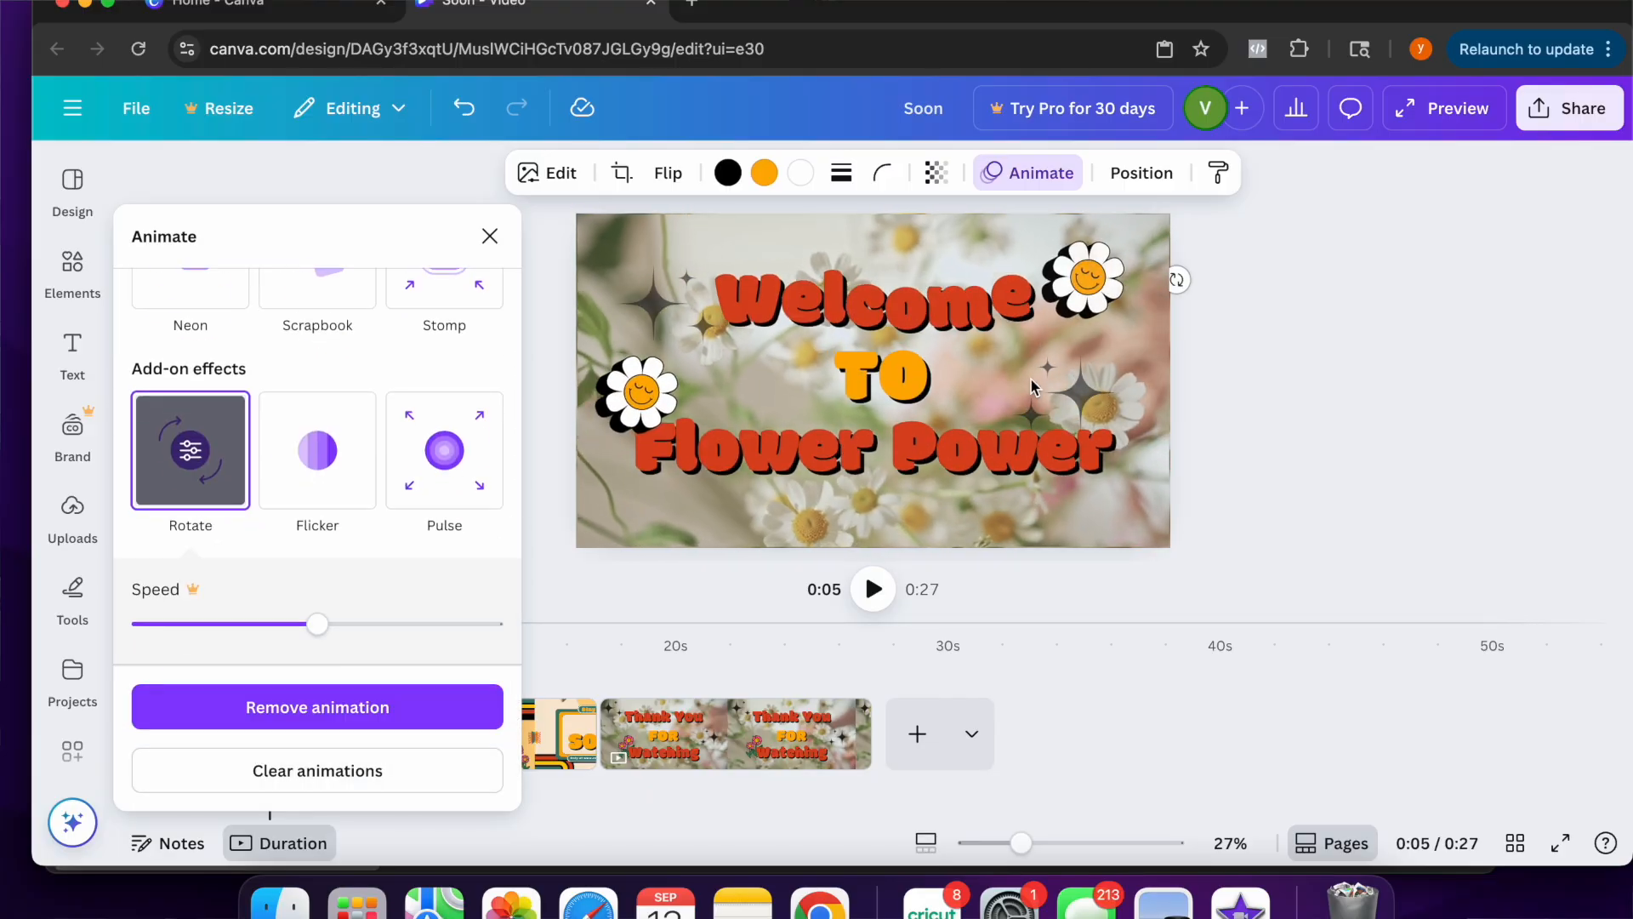
left_click(490, 236)
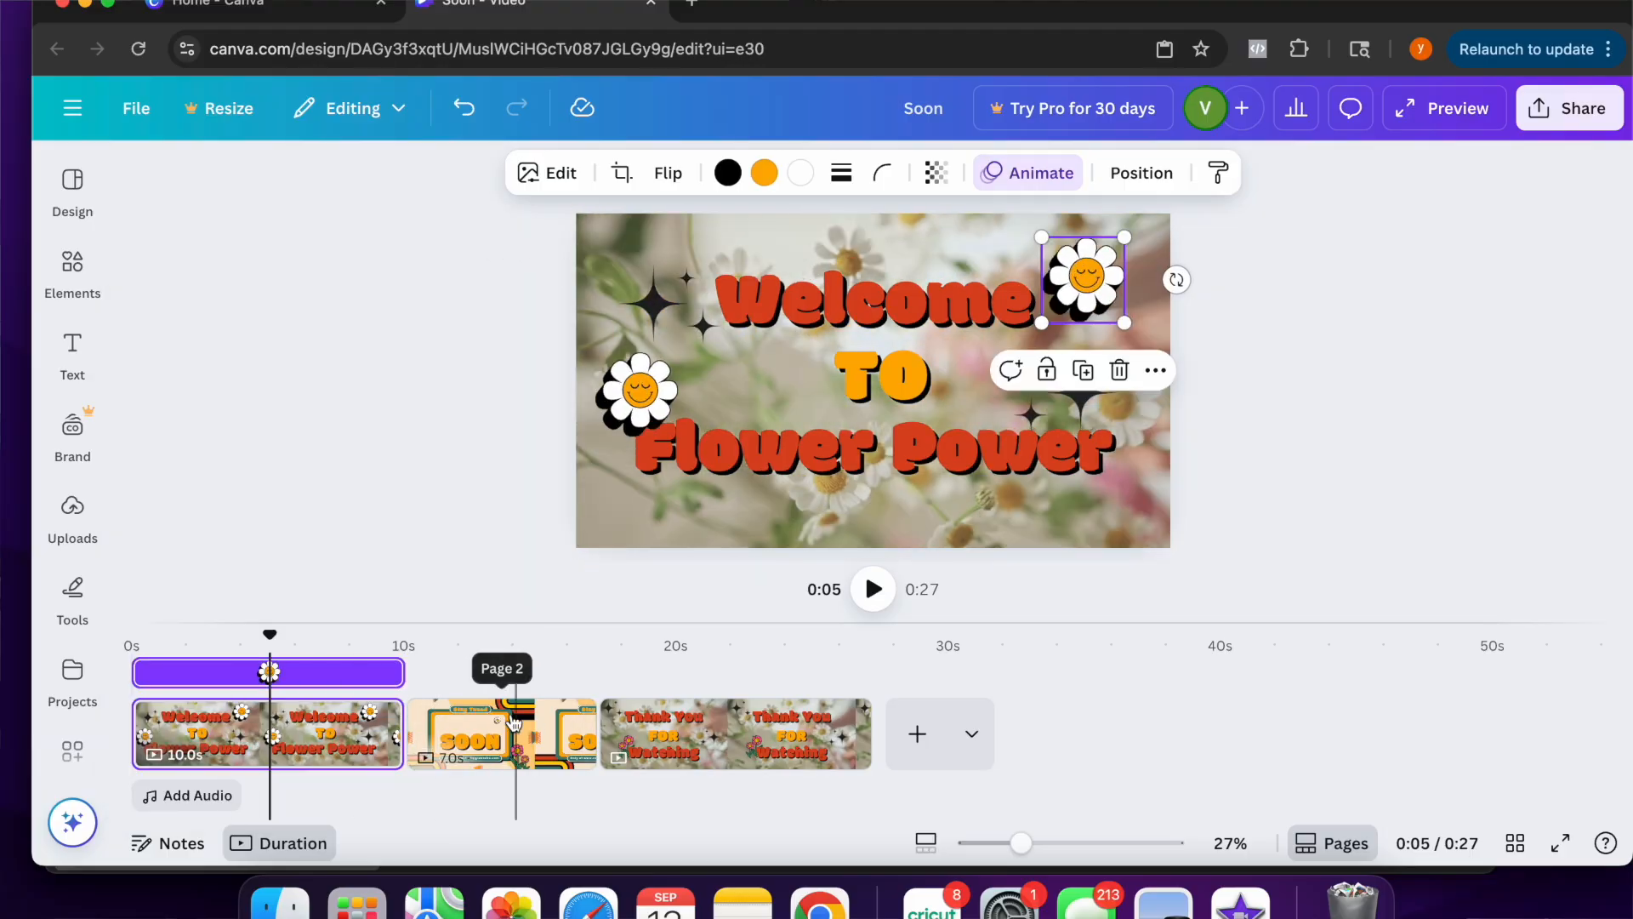
Move the light orange background shape off the "SOON" page, then group the two remaining pink flowers and cut them
left_click(605, 733)
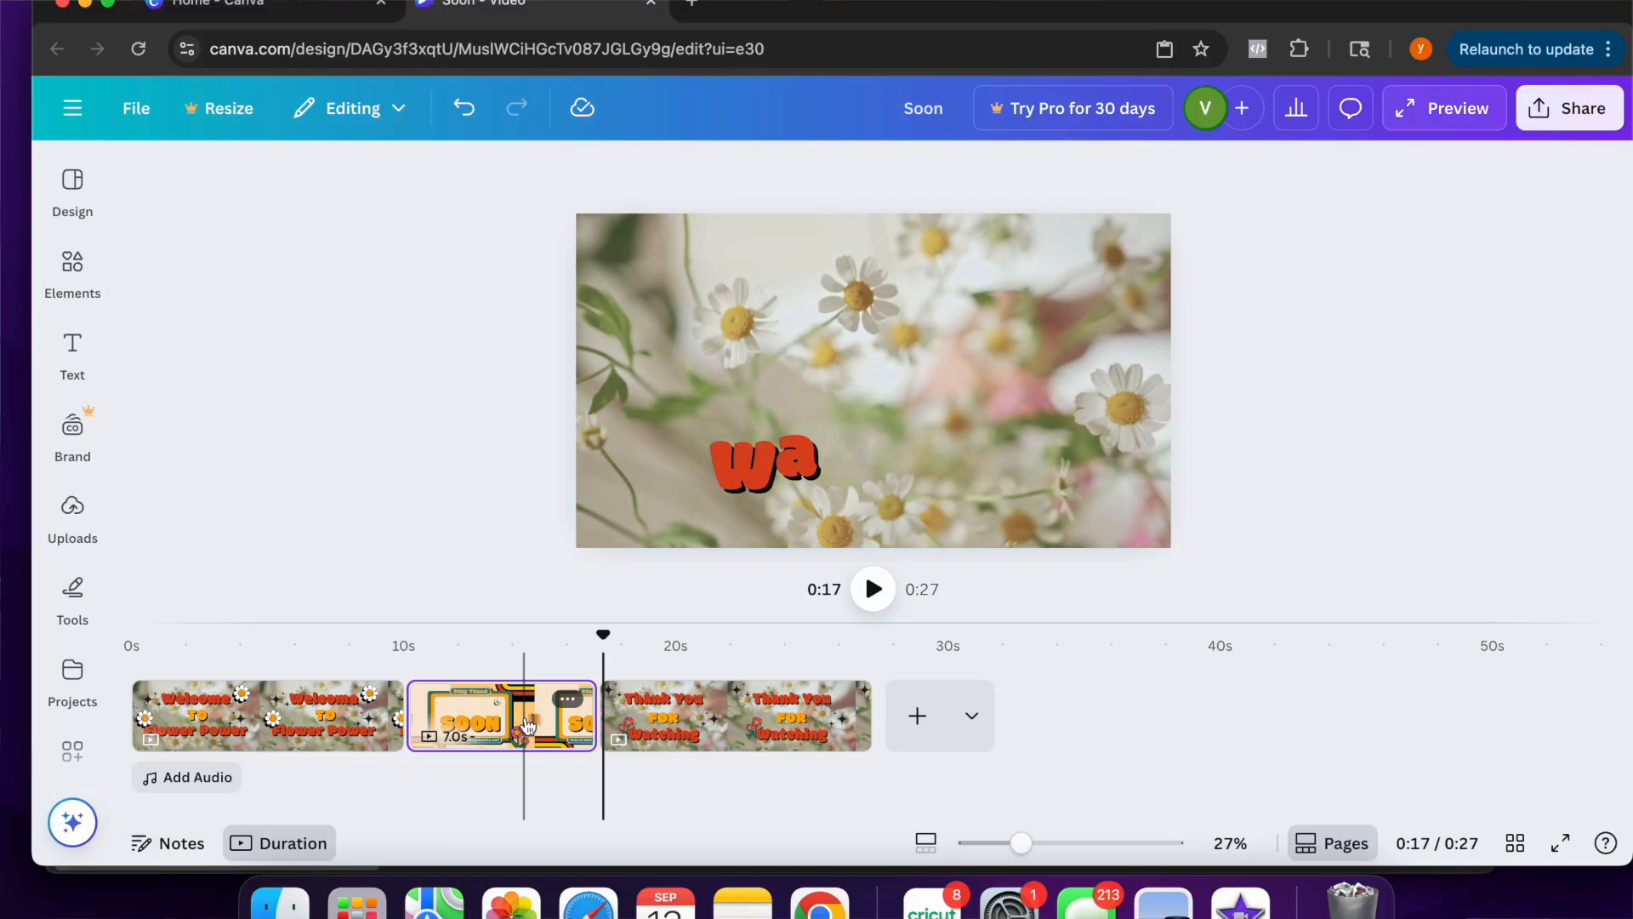
left_click(524, 719)
left_click(1104, 396)
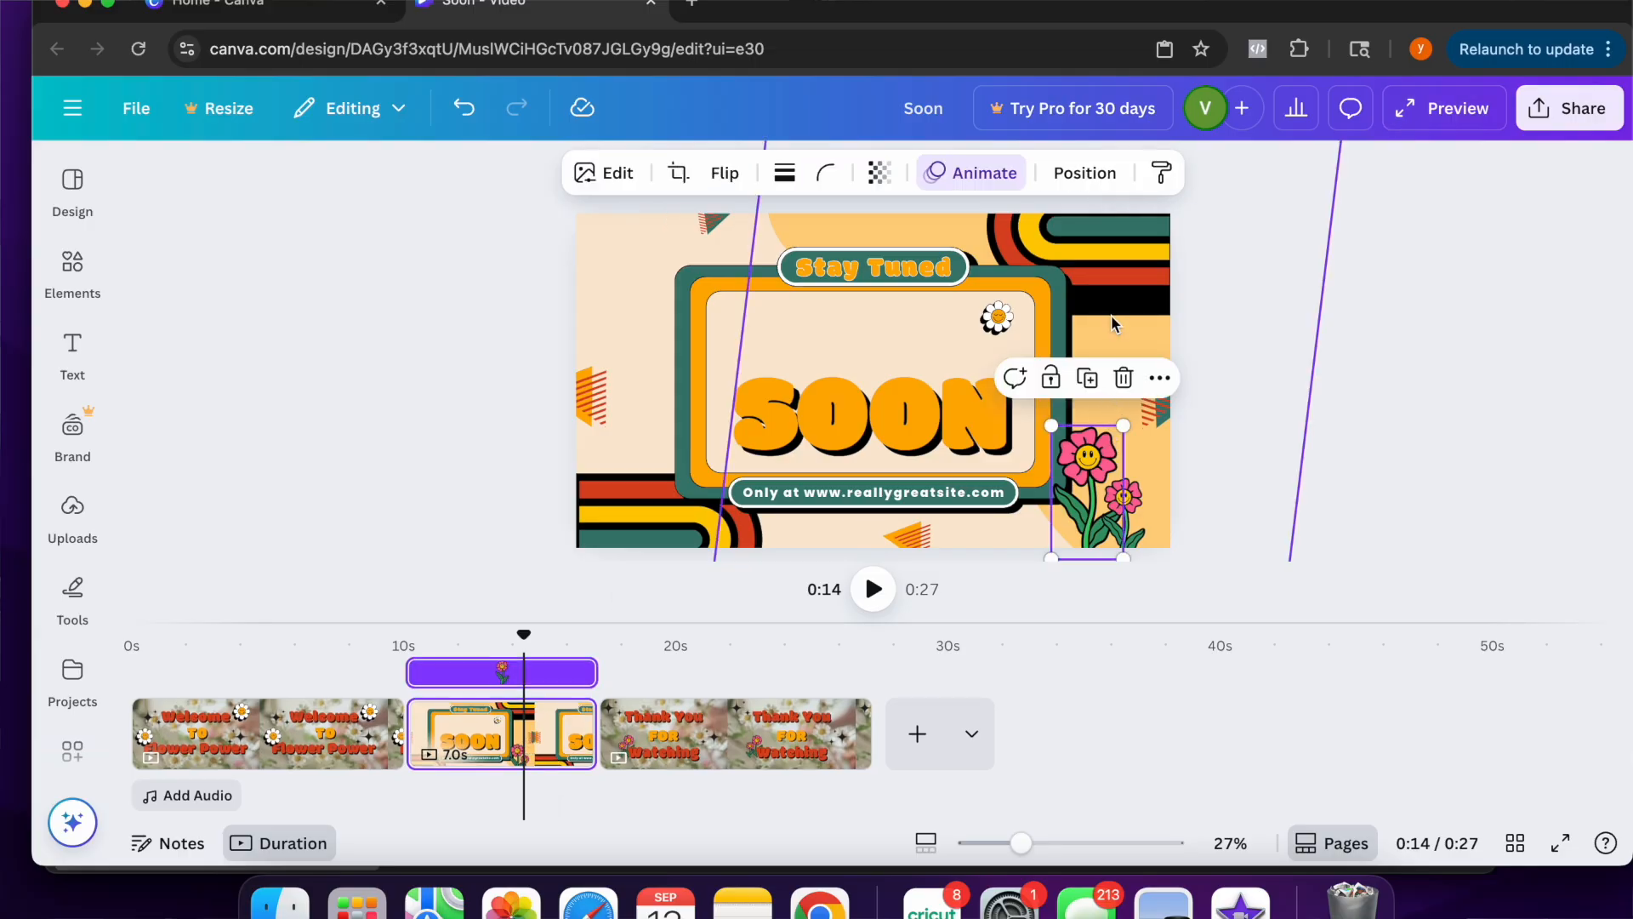
left_click_drag(1097, 403, 1359, 248)
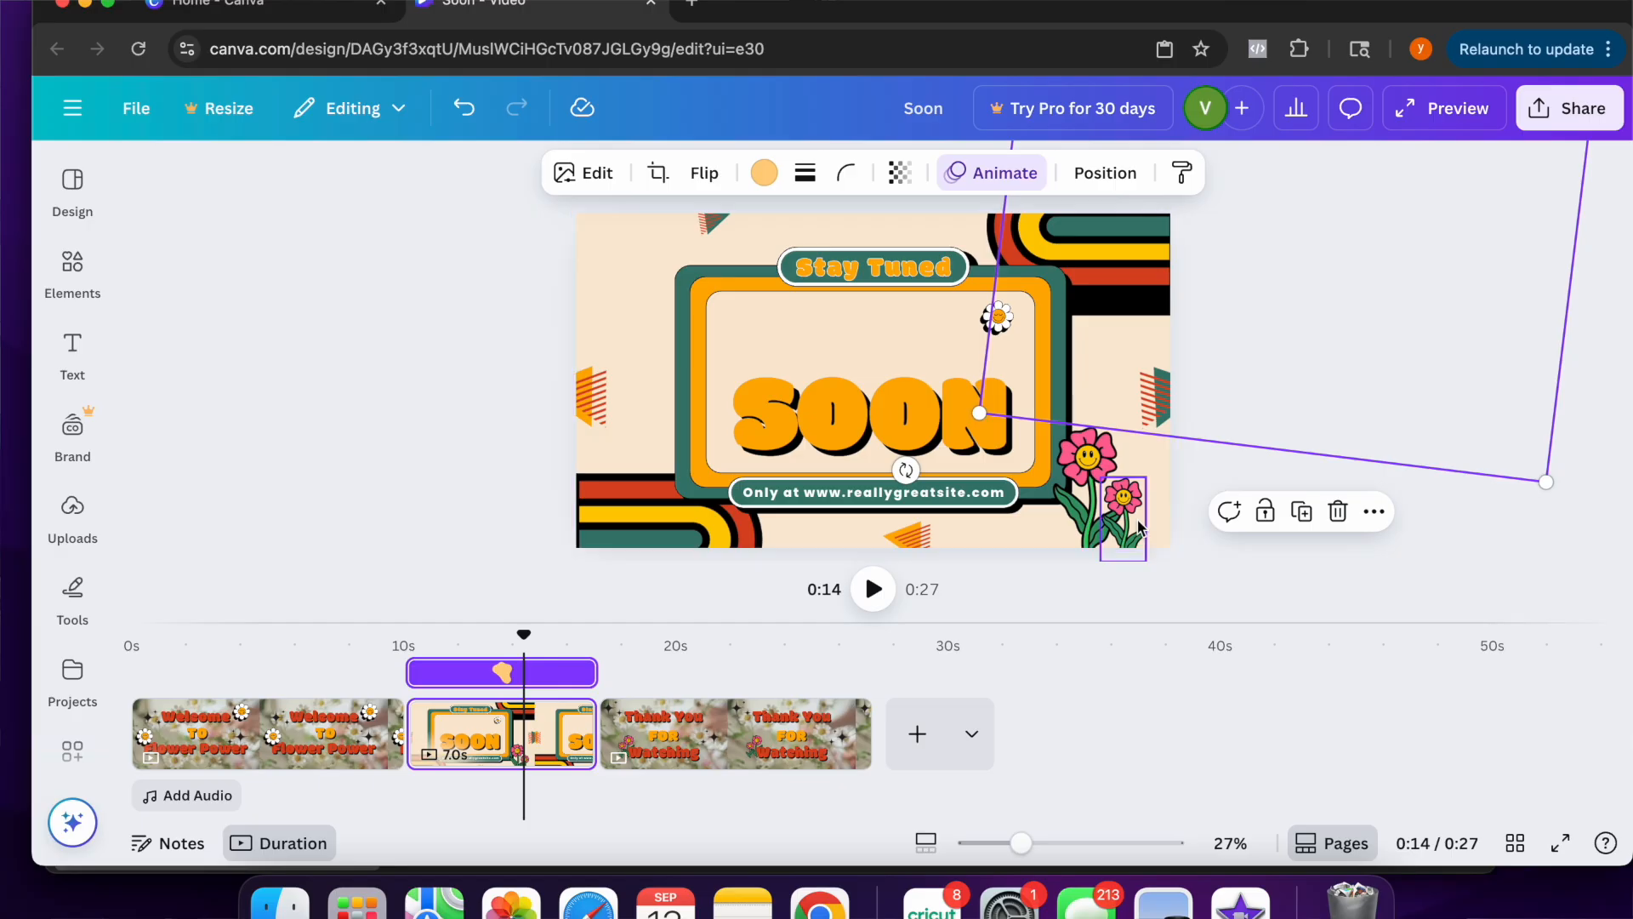
left_click(1070, 534)
left_click(1018, 537)
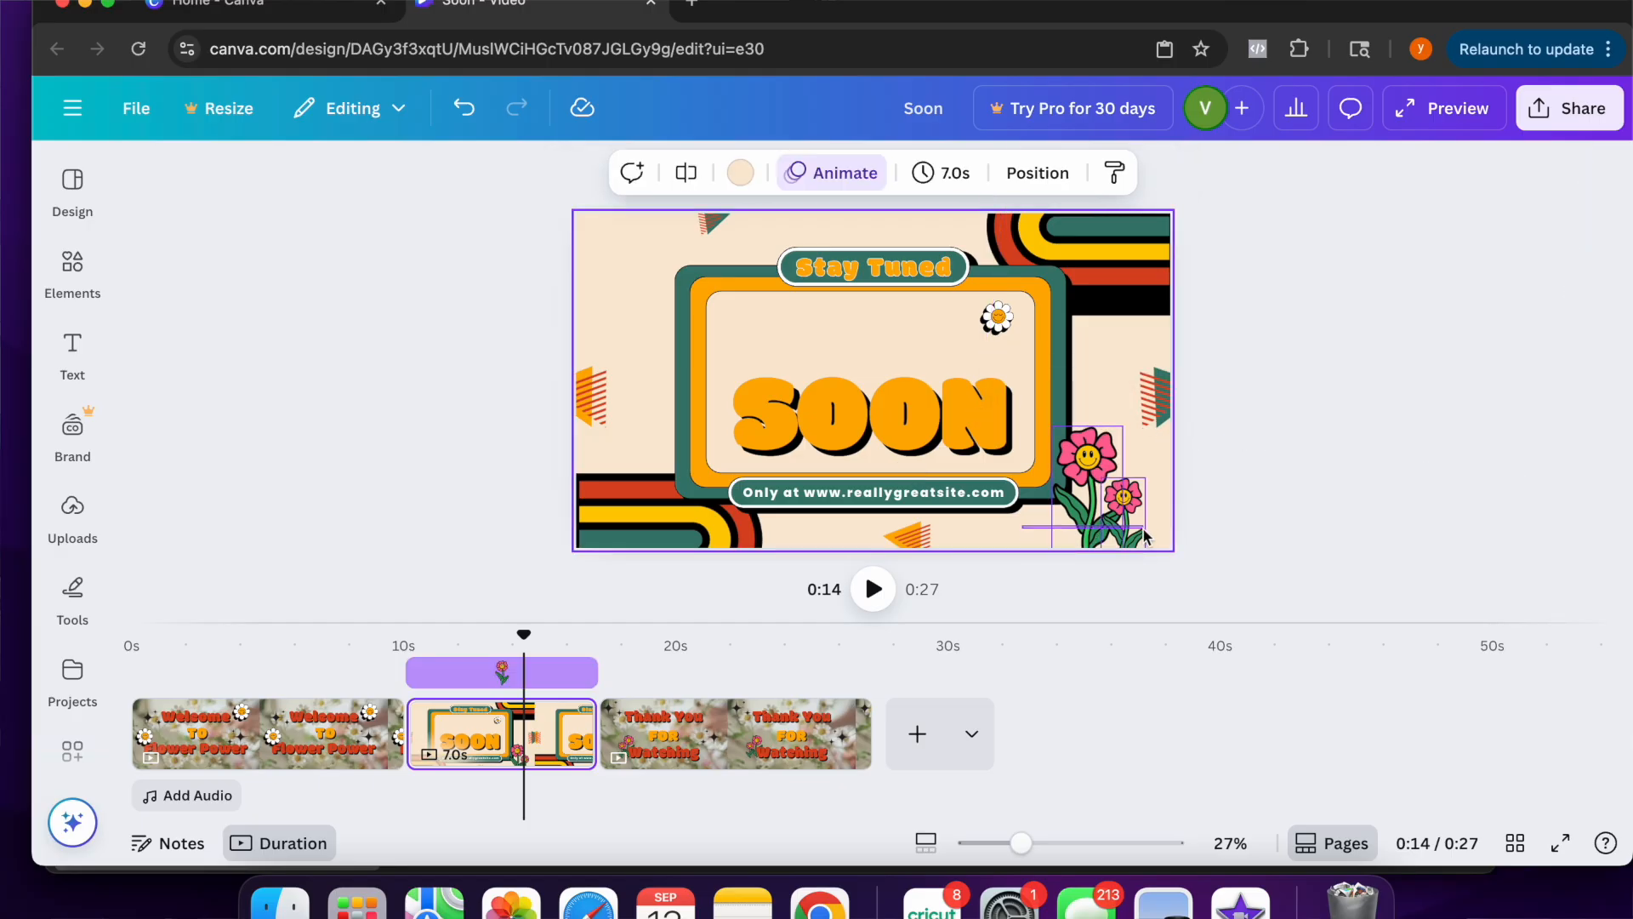
left_click_drag(1144, 536, 1144, 534)
left_click(1026, 380)
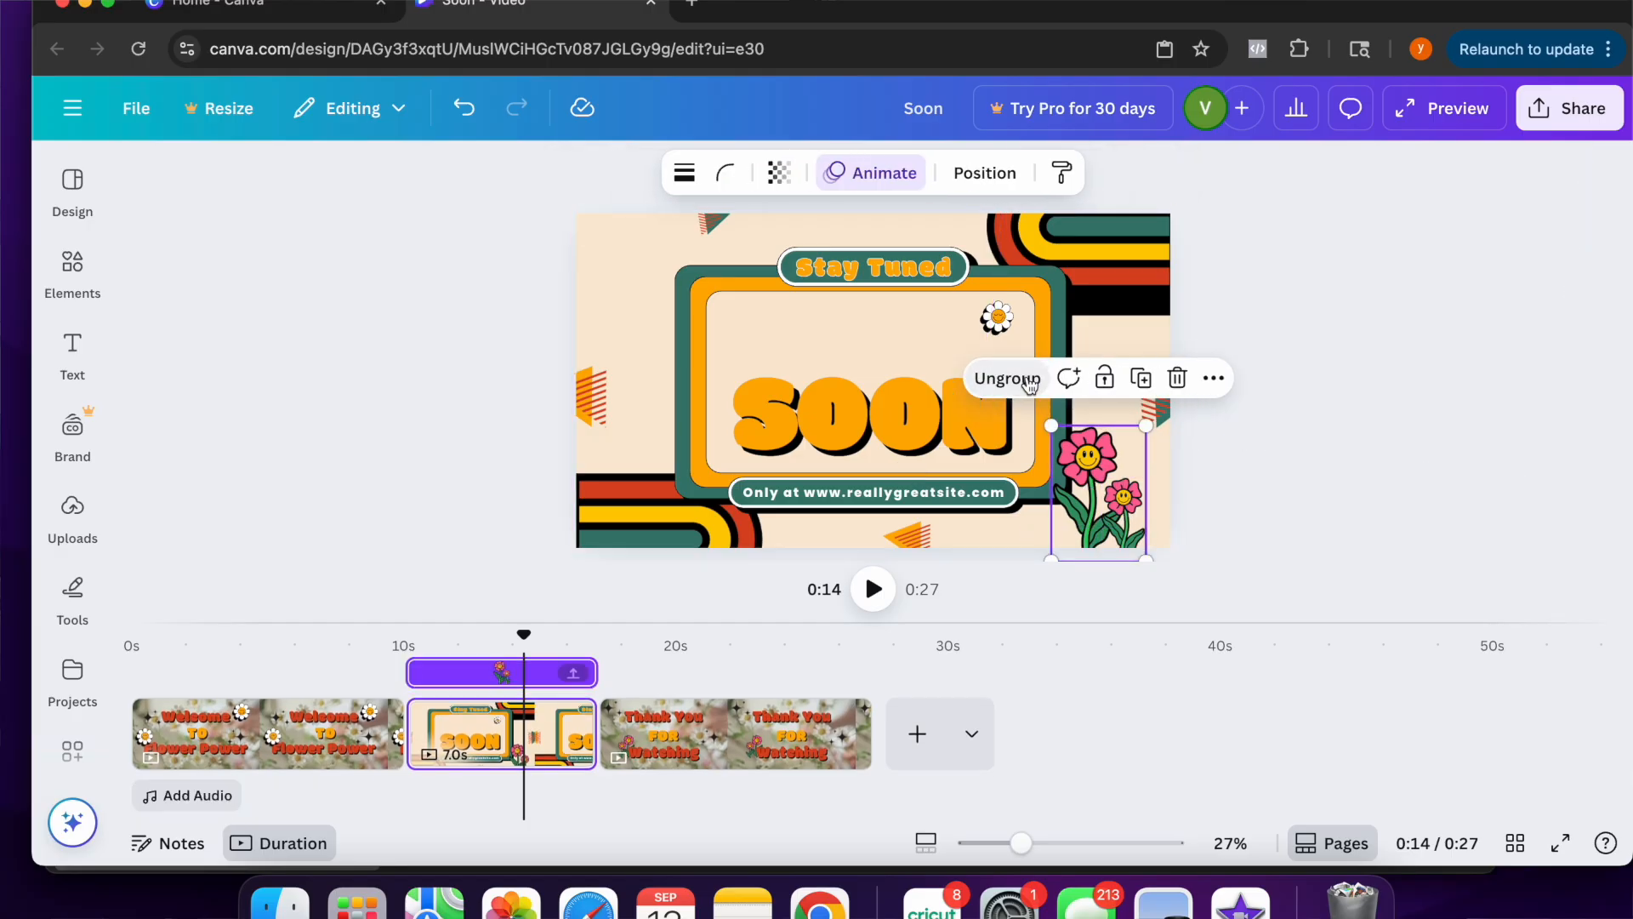
key("super+x")
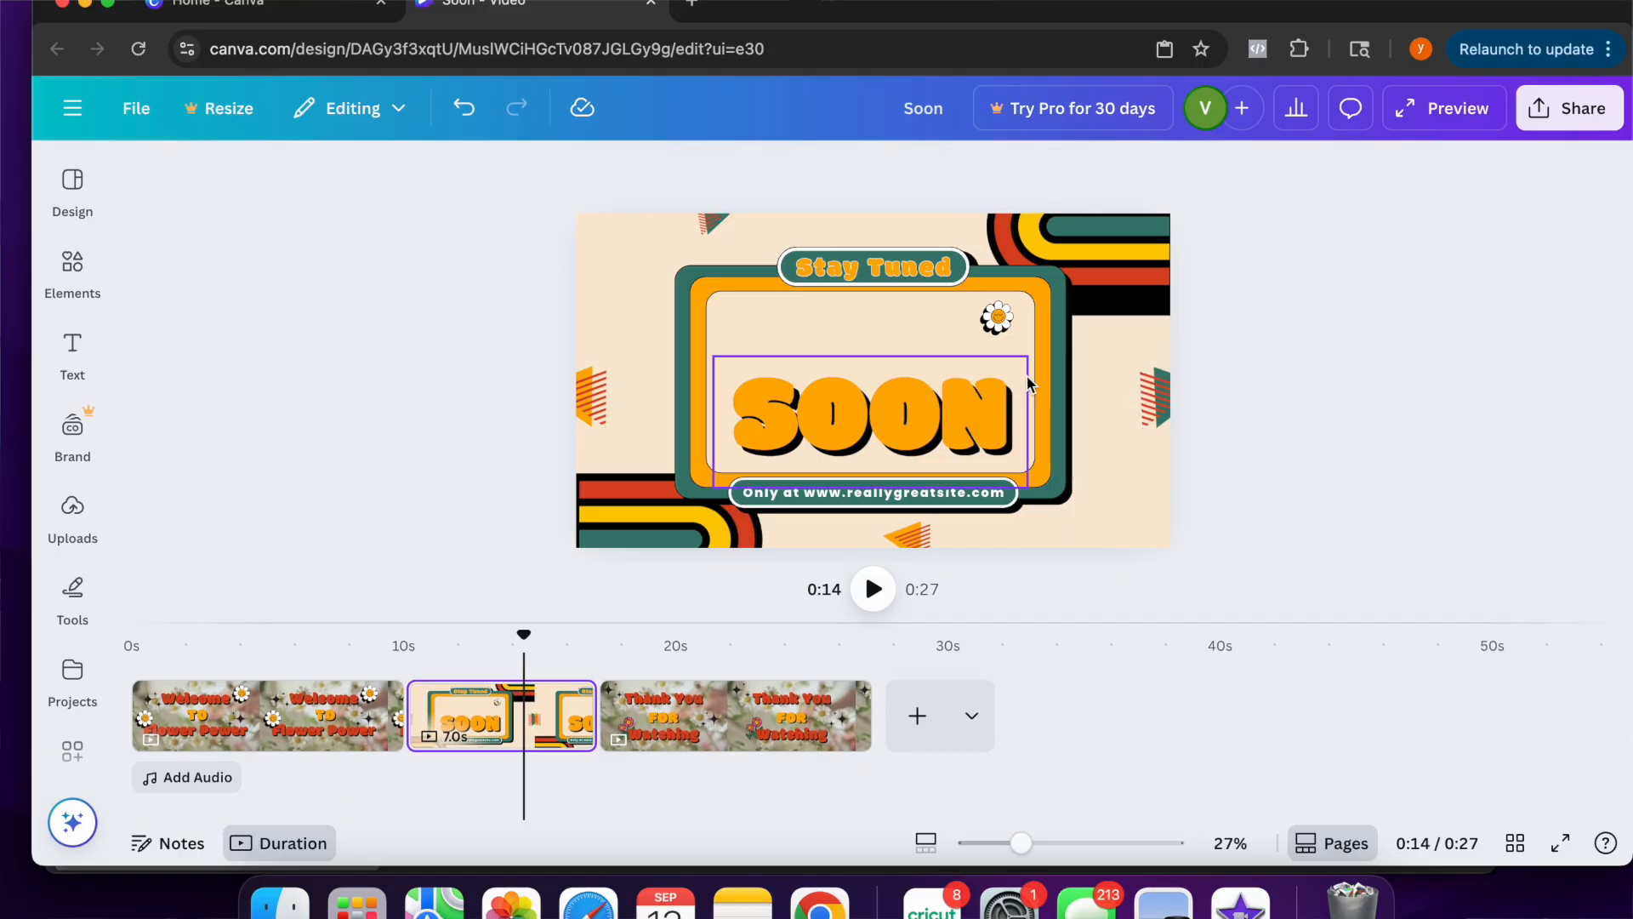
Paste the flower group onto the "Thank You" page and place it in the lower-right corner of the design, beside "Watching"
left_click(692, 723)
left_click(1095, 490)
key("super+v")
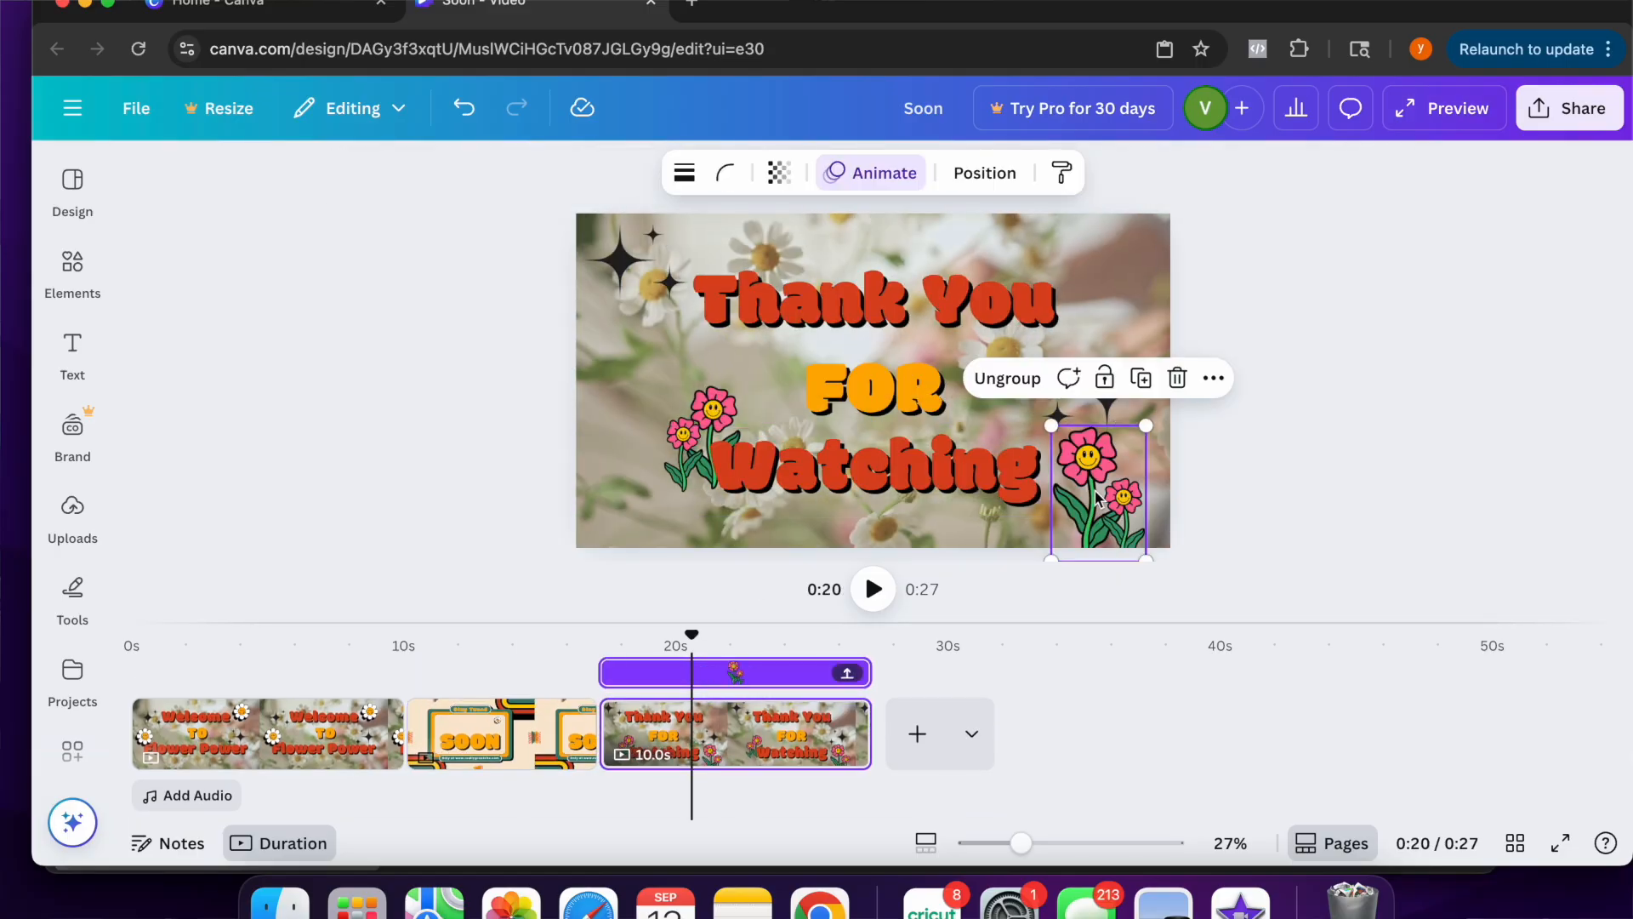
mouse_move(1115, 502)
left_mouse_down()
mouse_move(1136, 285)
mouse_move(1143, 512)
left_mouse_up()
left_click(1231, 479)
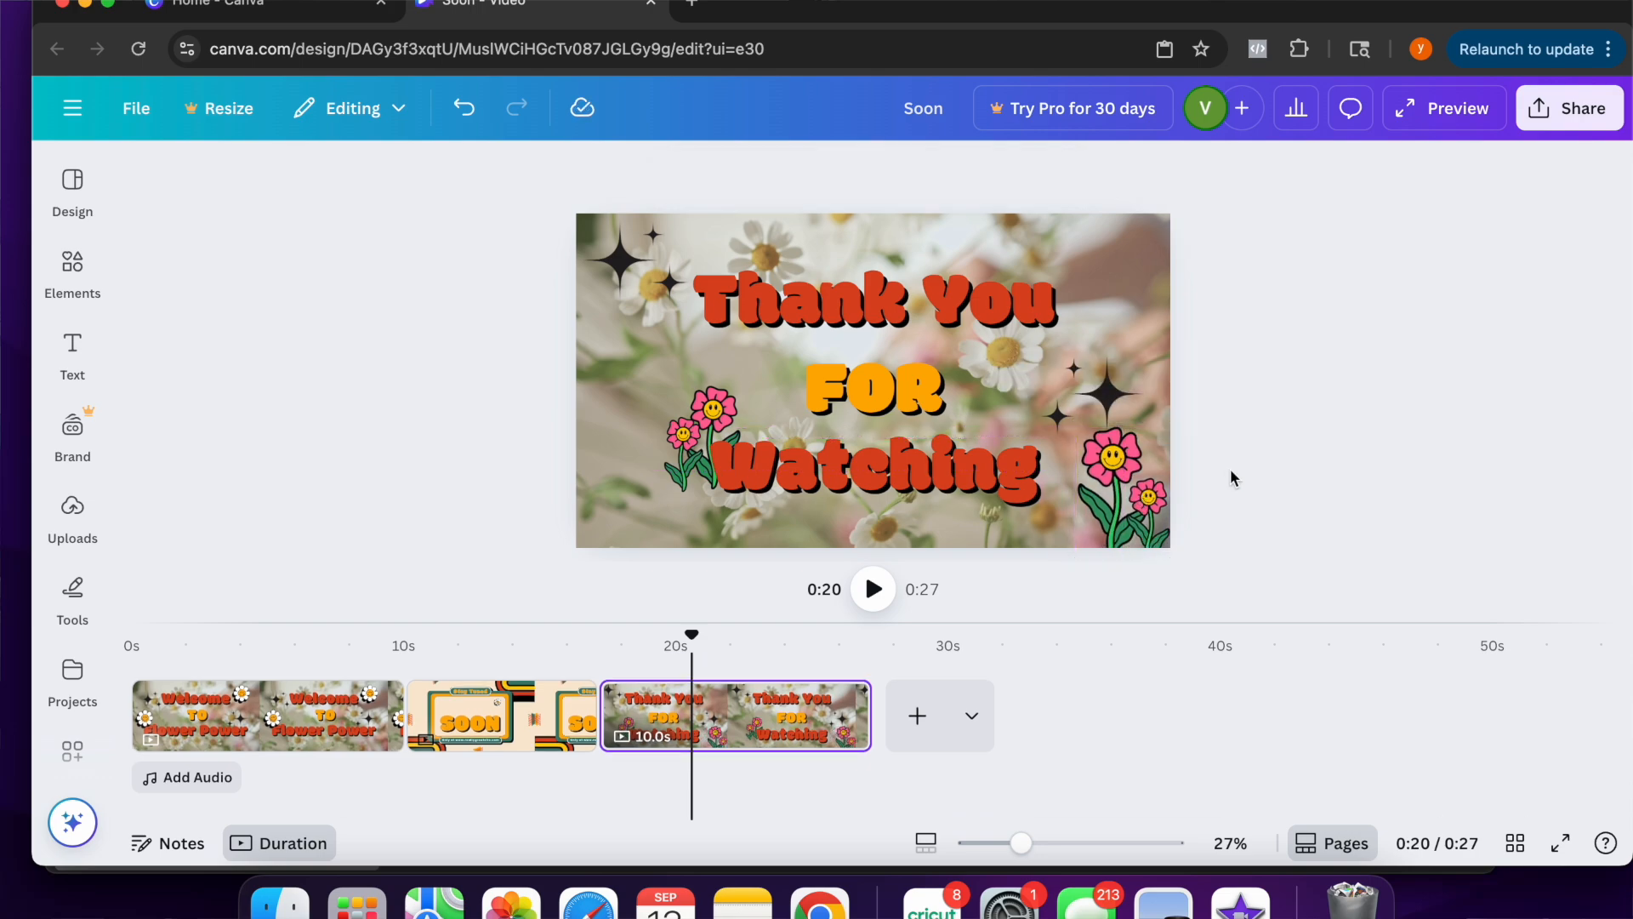
Shorten the timing of the "Thank You", "FOR" and "Watching" texts on the closing page to about its first 5 seconds
left_click(494, 656)
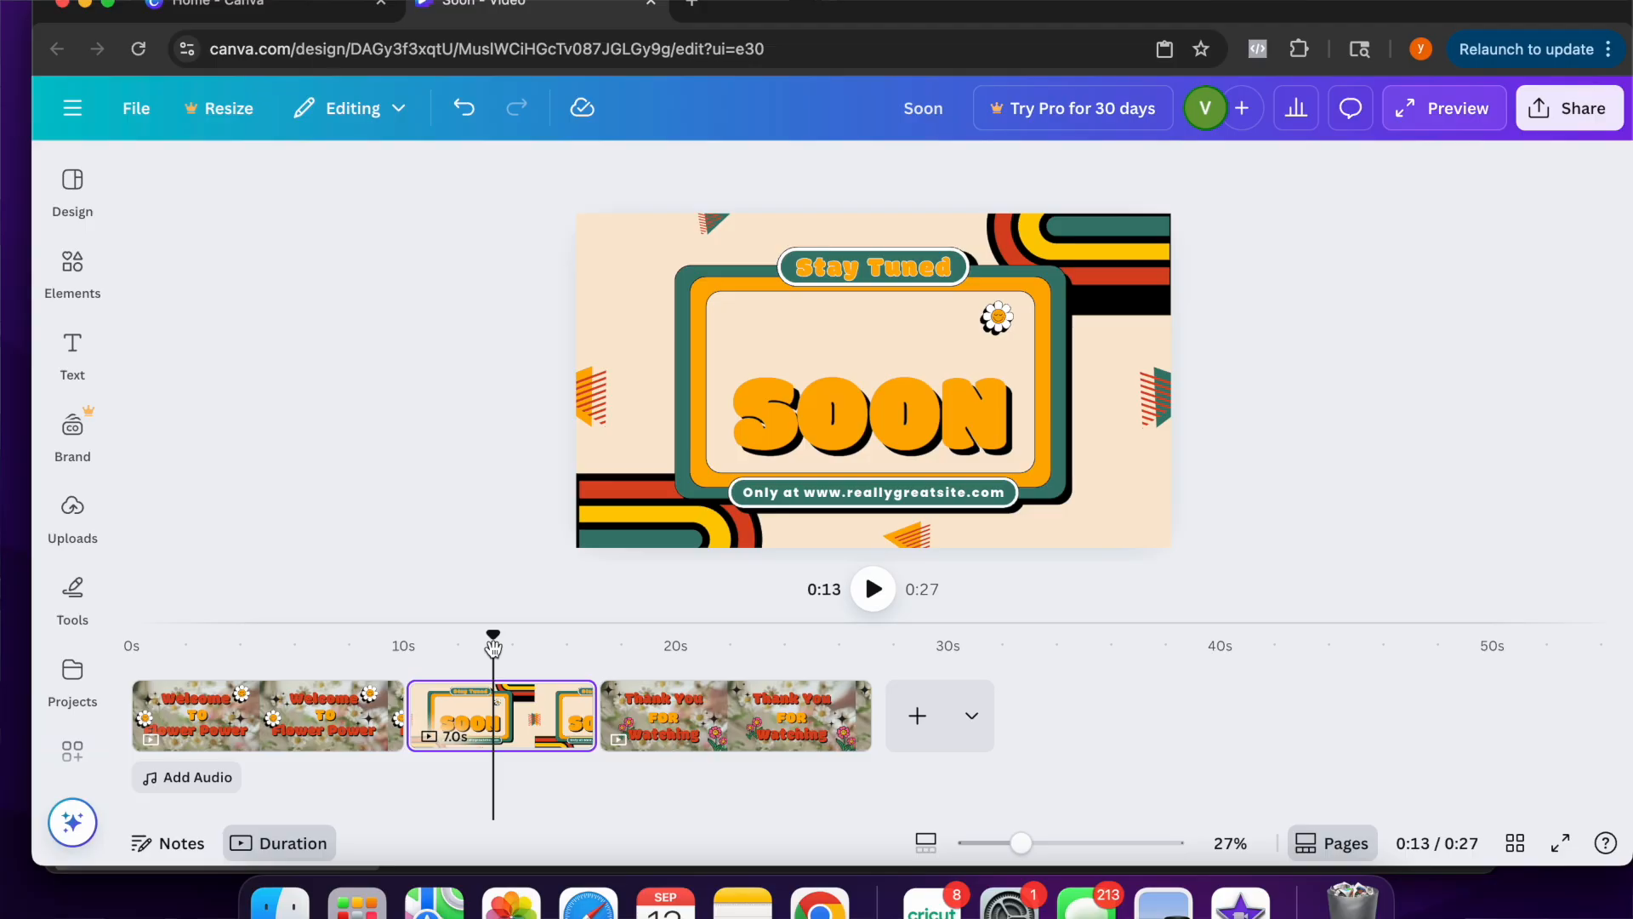
left_click(713, 710)
left_click(848, 304)
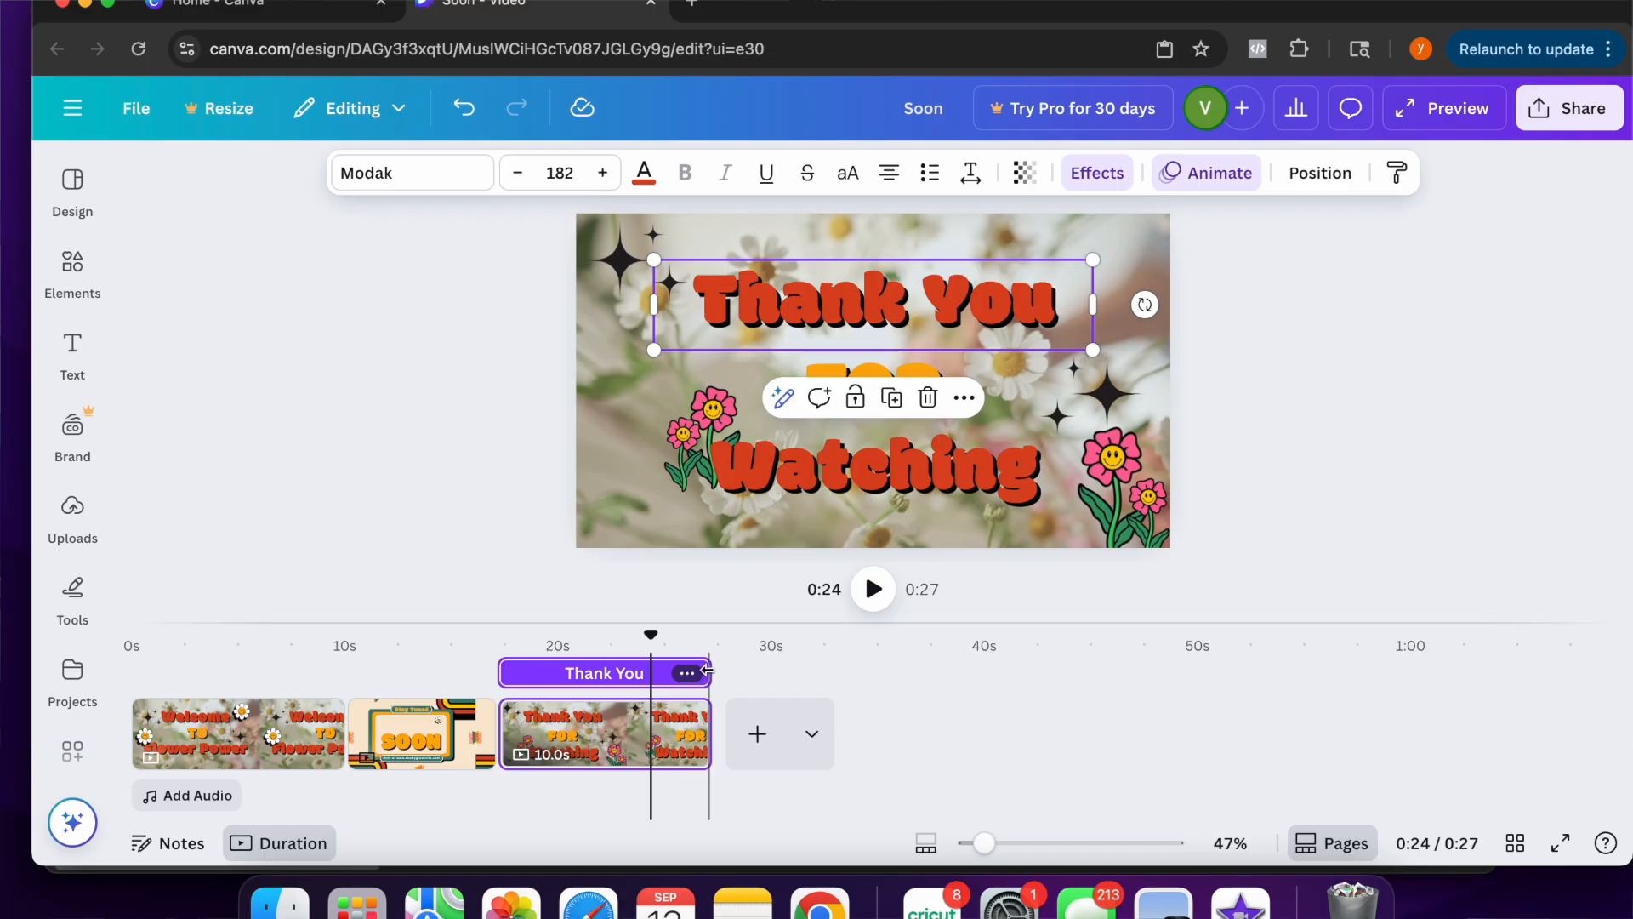
left_click_drag(704, 673, 603, 673)
left_click(1004, 320)
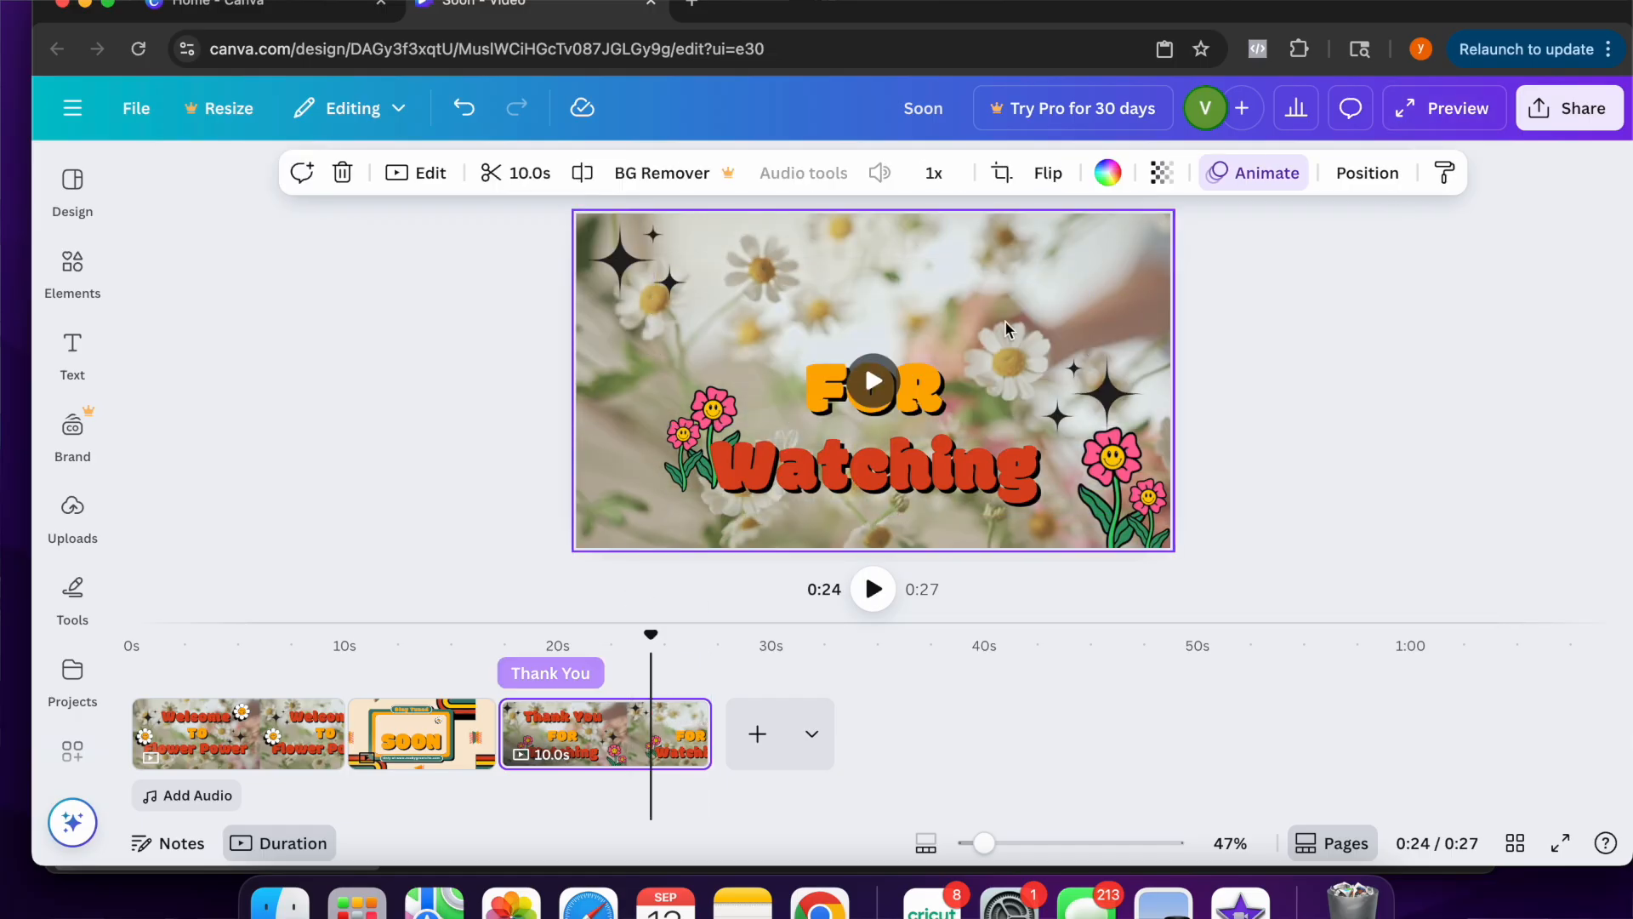
left_click(876, 392)
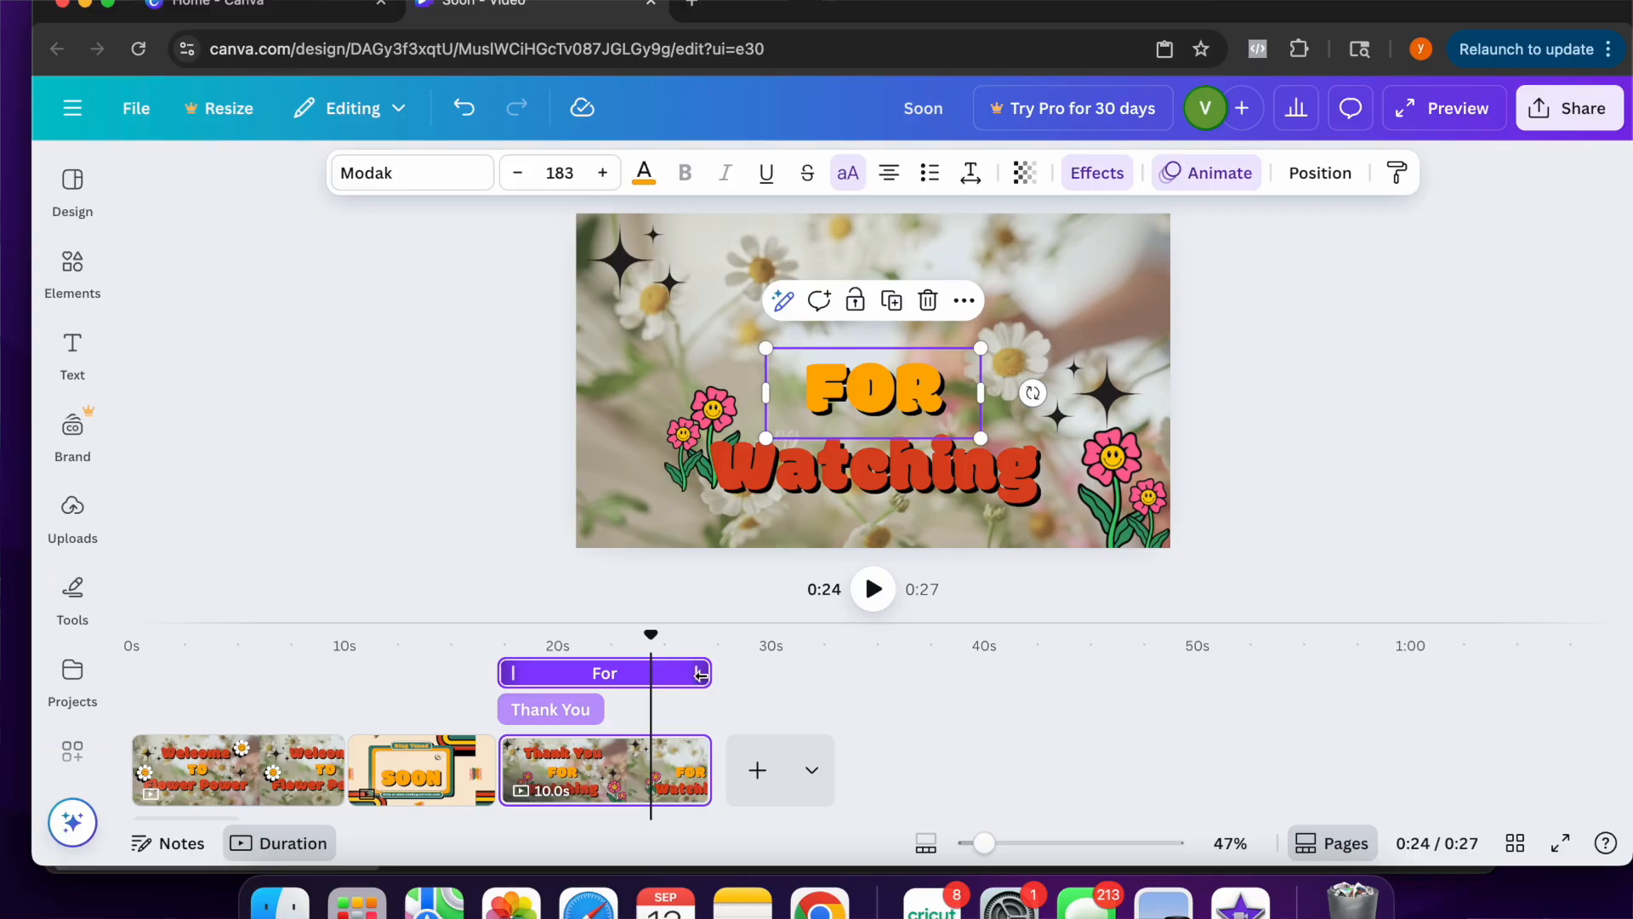
left_click_drag(699, 674, 603, 673)
left_click(895, 471)
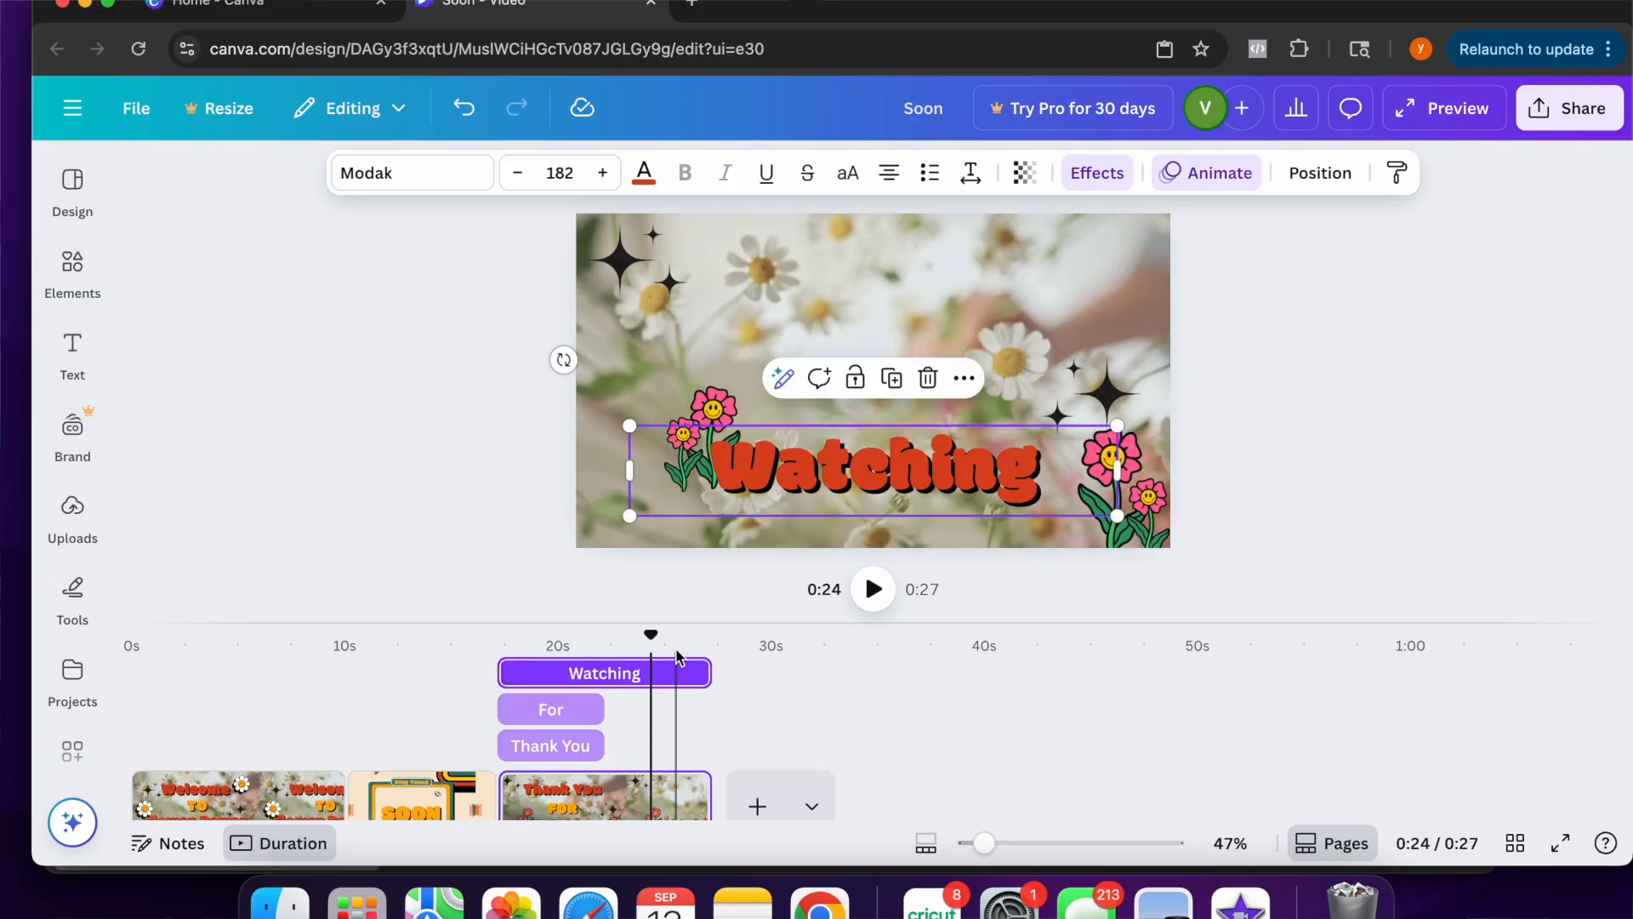
left_click_drag(703, 672, 600, 672)
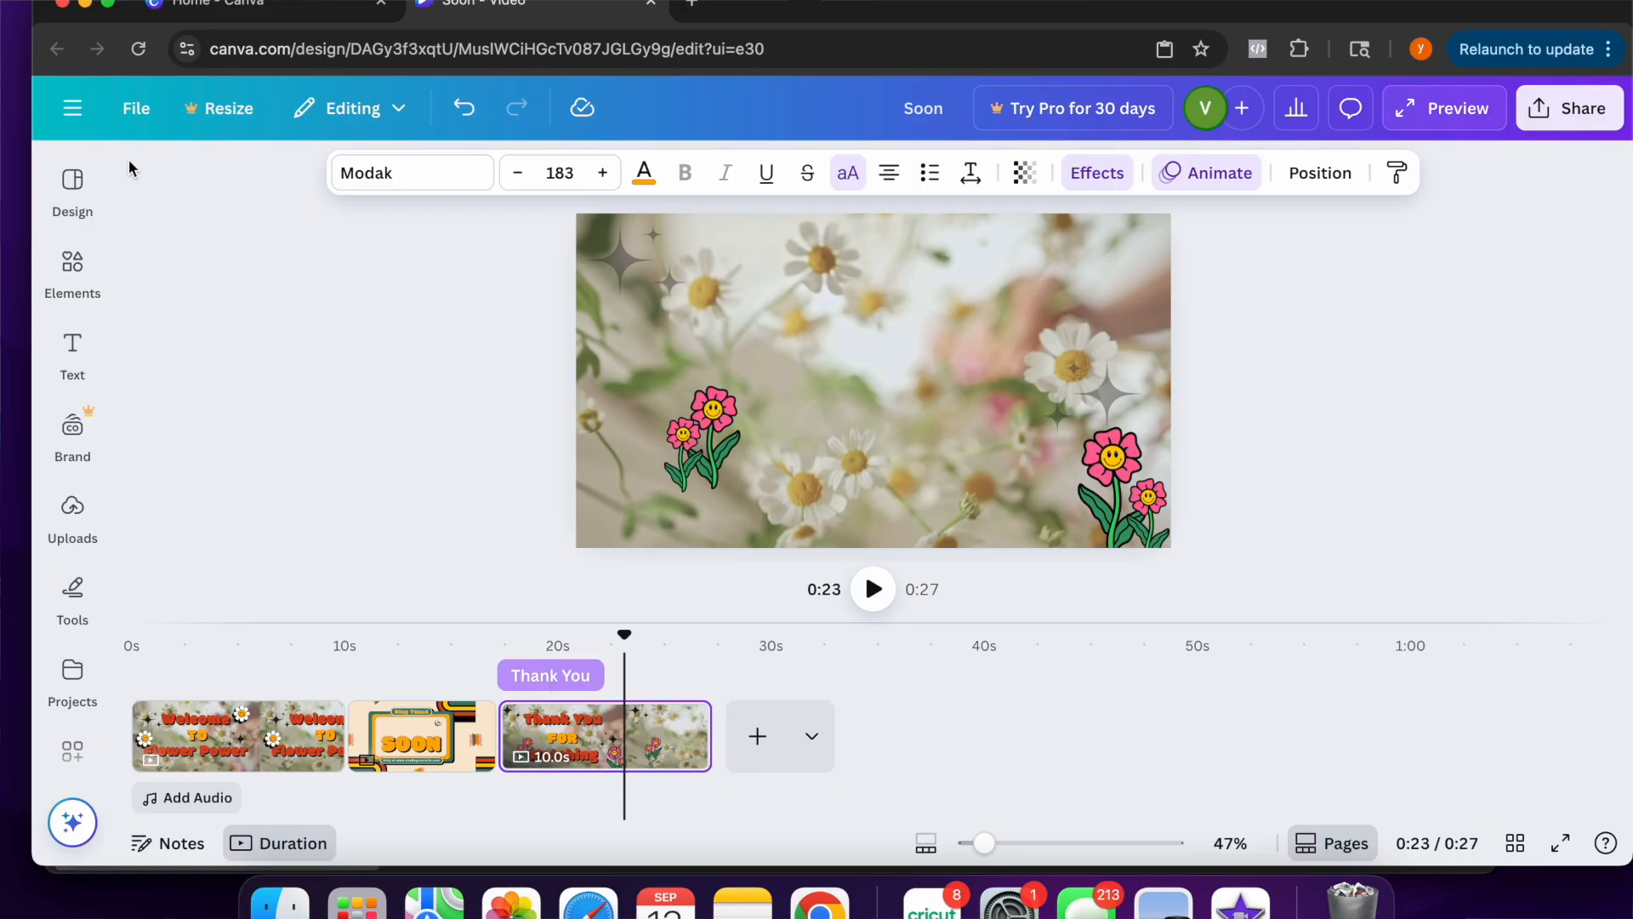
Search the video templates for "subscribe" and open the Red and White Simple Modern Subscribe Button template
left_click(73, 181)
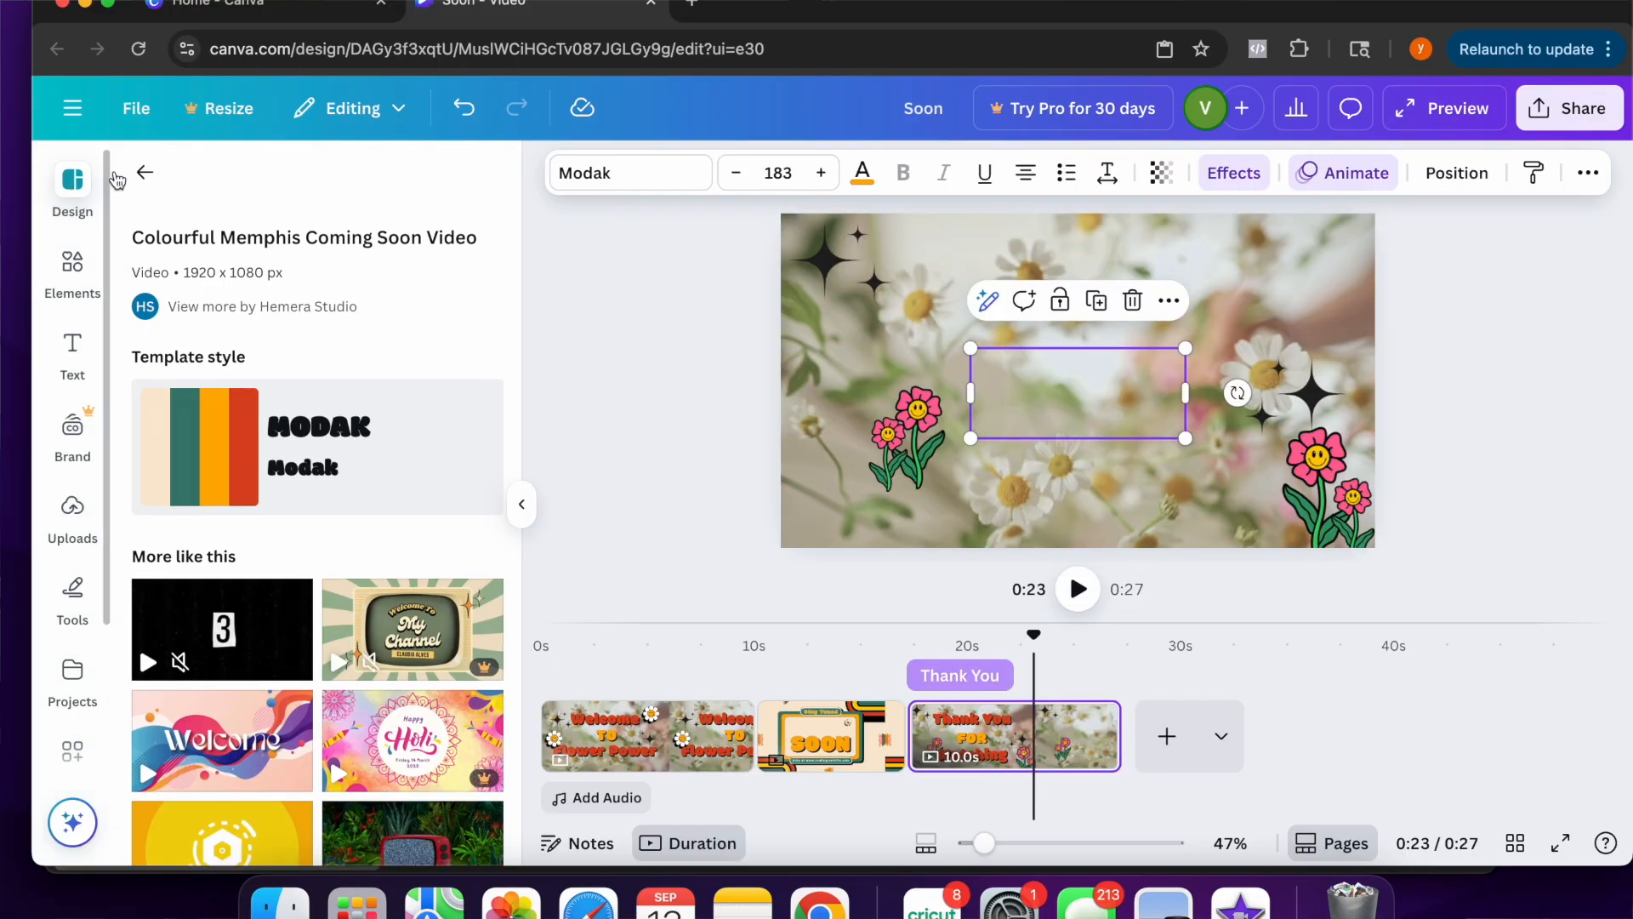
left_click(145, 171)
left_click(204, 182)
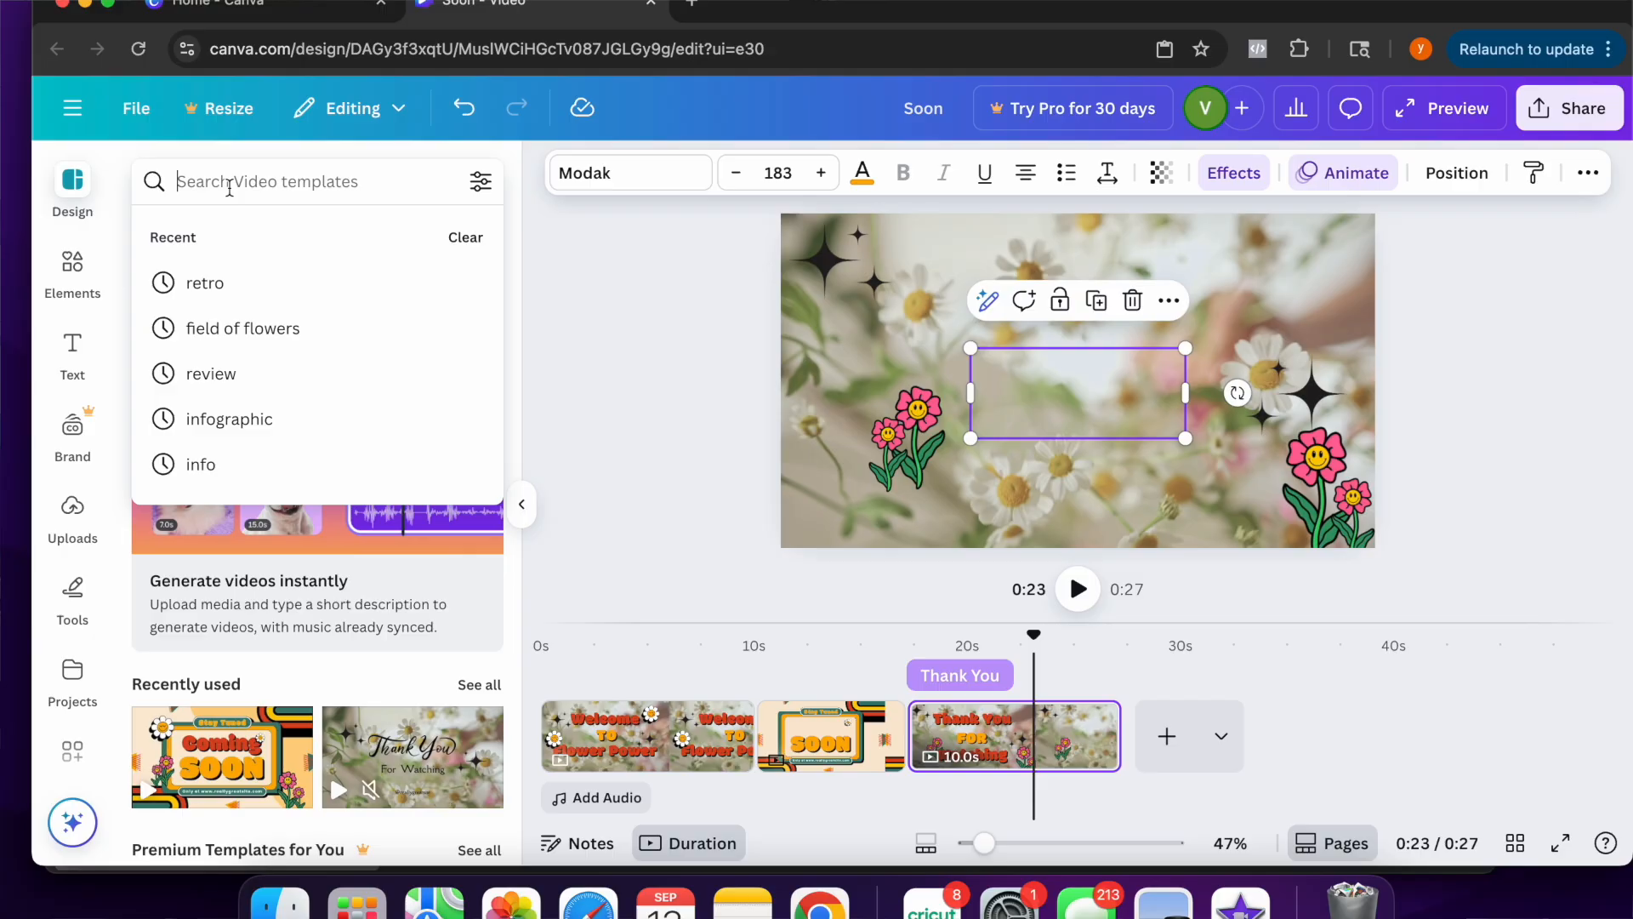
type("subs")
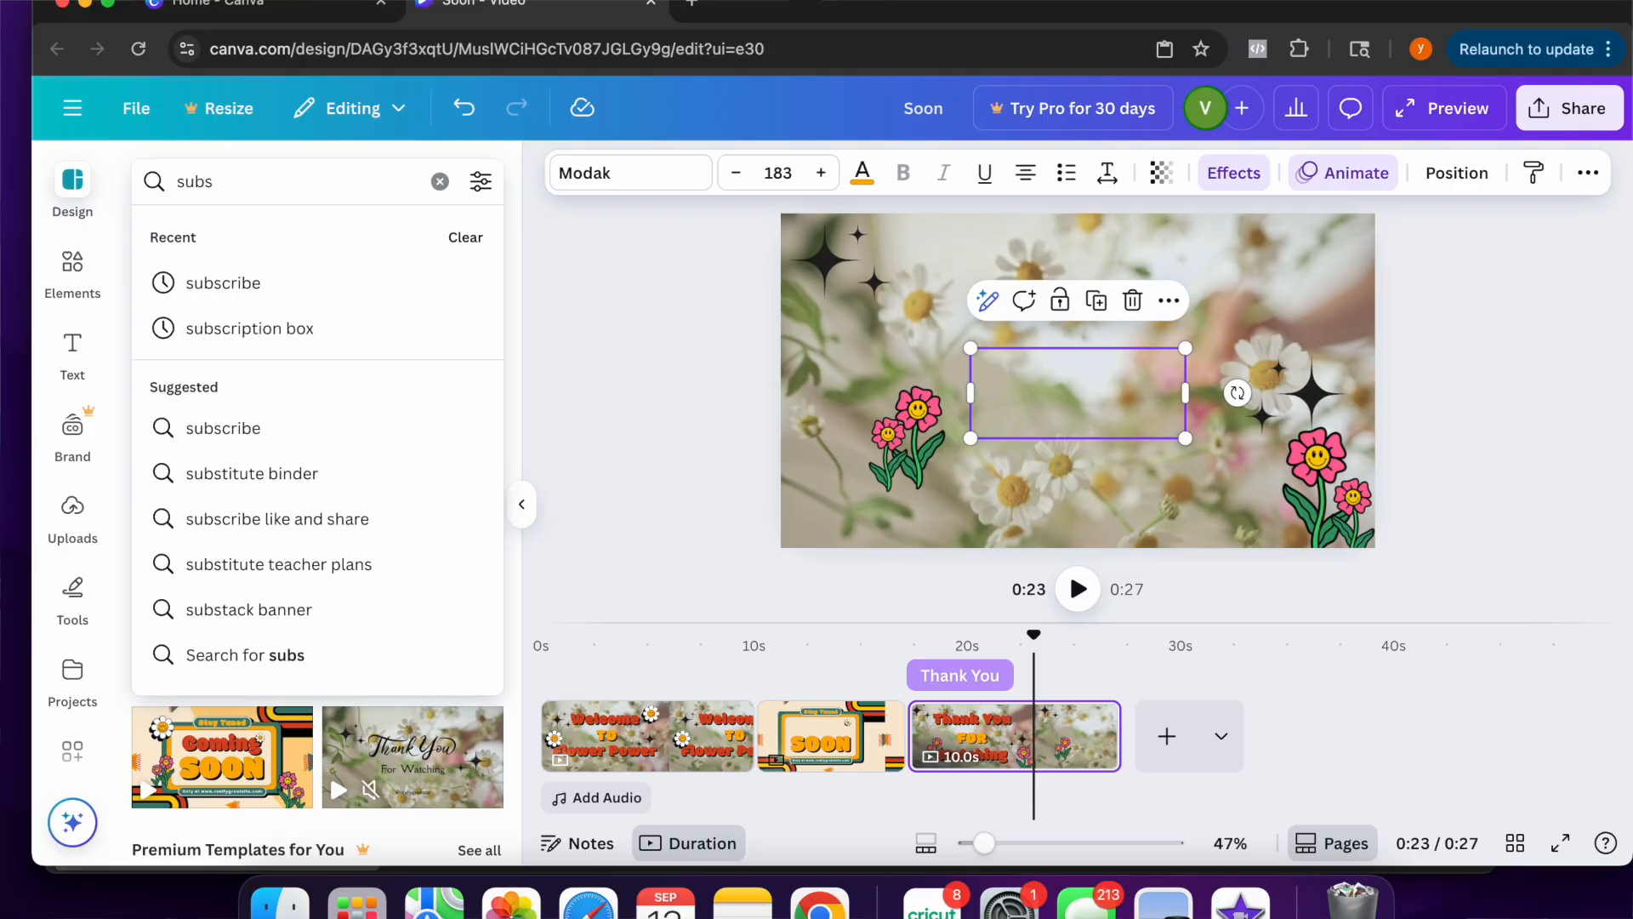
left_click(220, 289)
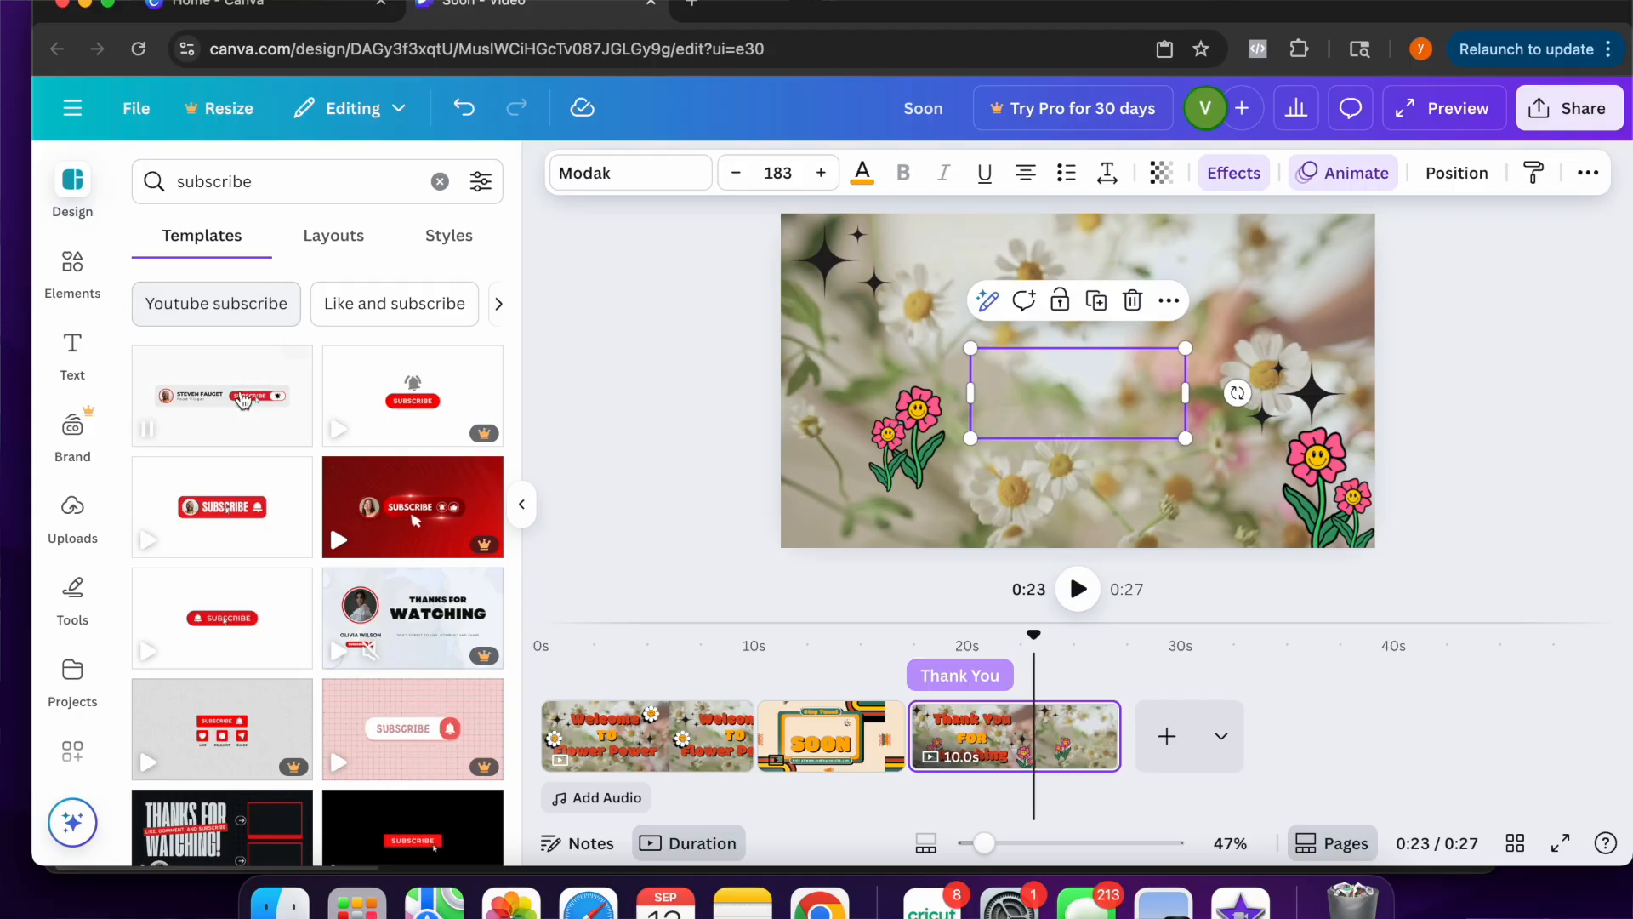
mouse_move(254, 421)
scroll(255, 422, "down", 2)
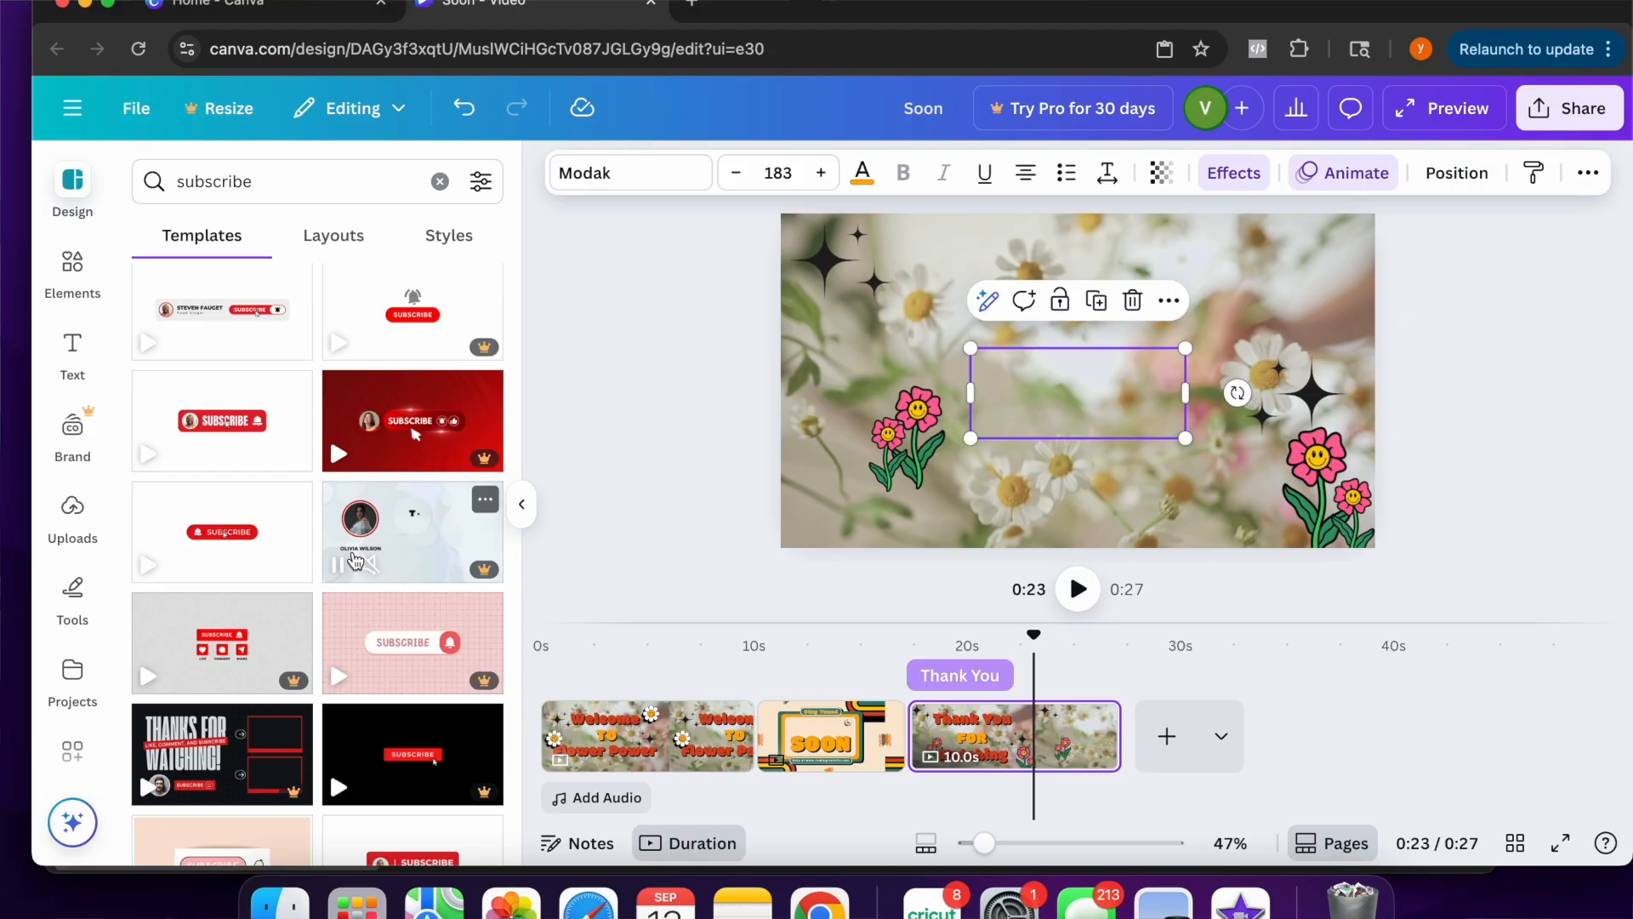
scroll(298, 459, "down", 2)
scroll(309, 514, "up", 3)
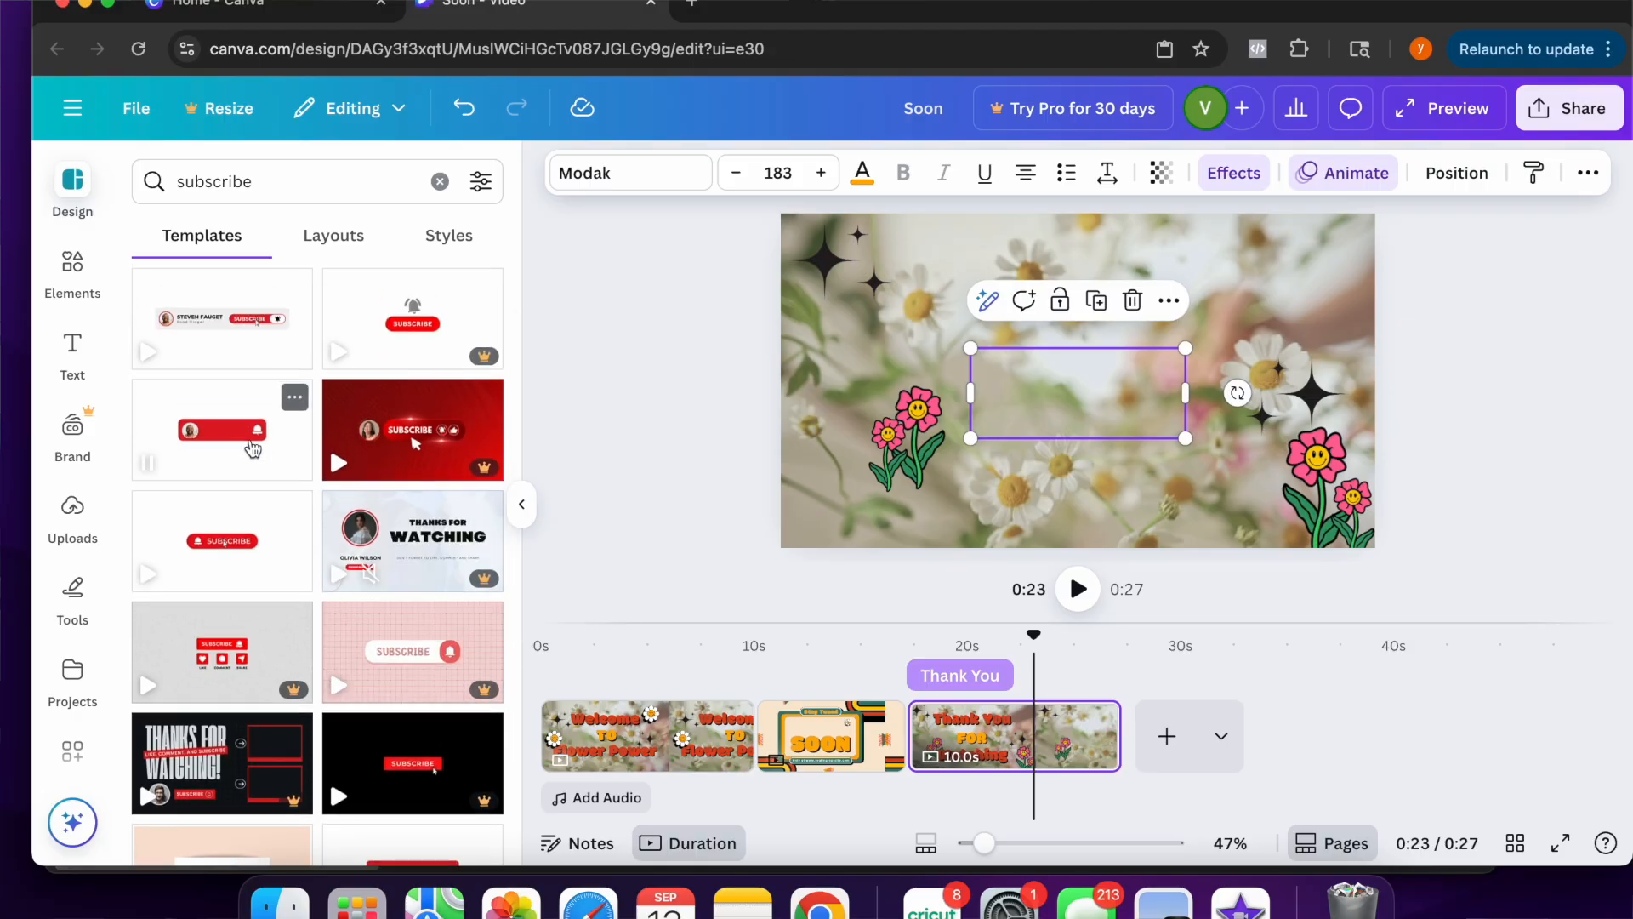
left_click(249, 451)
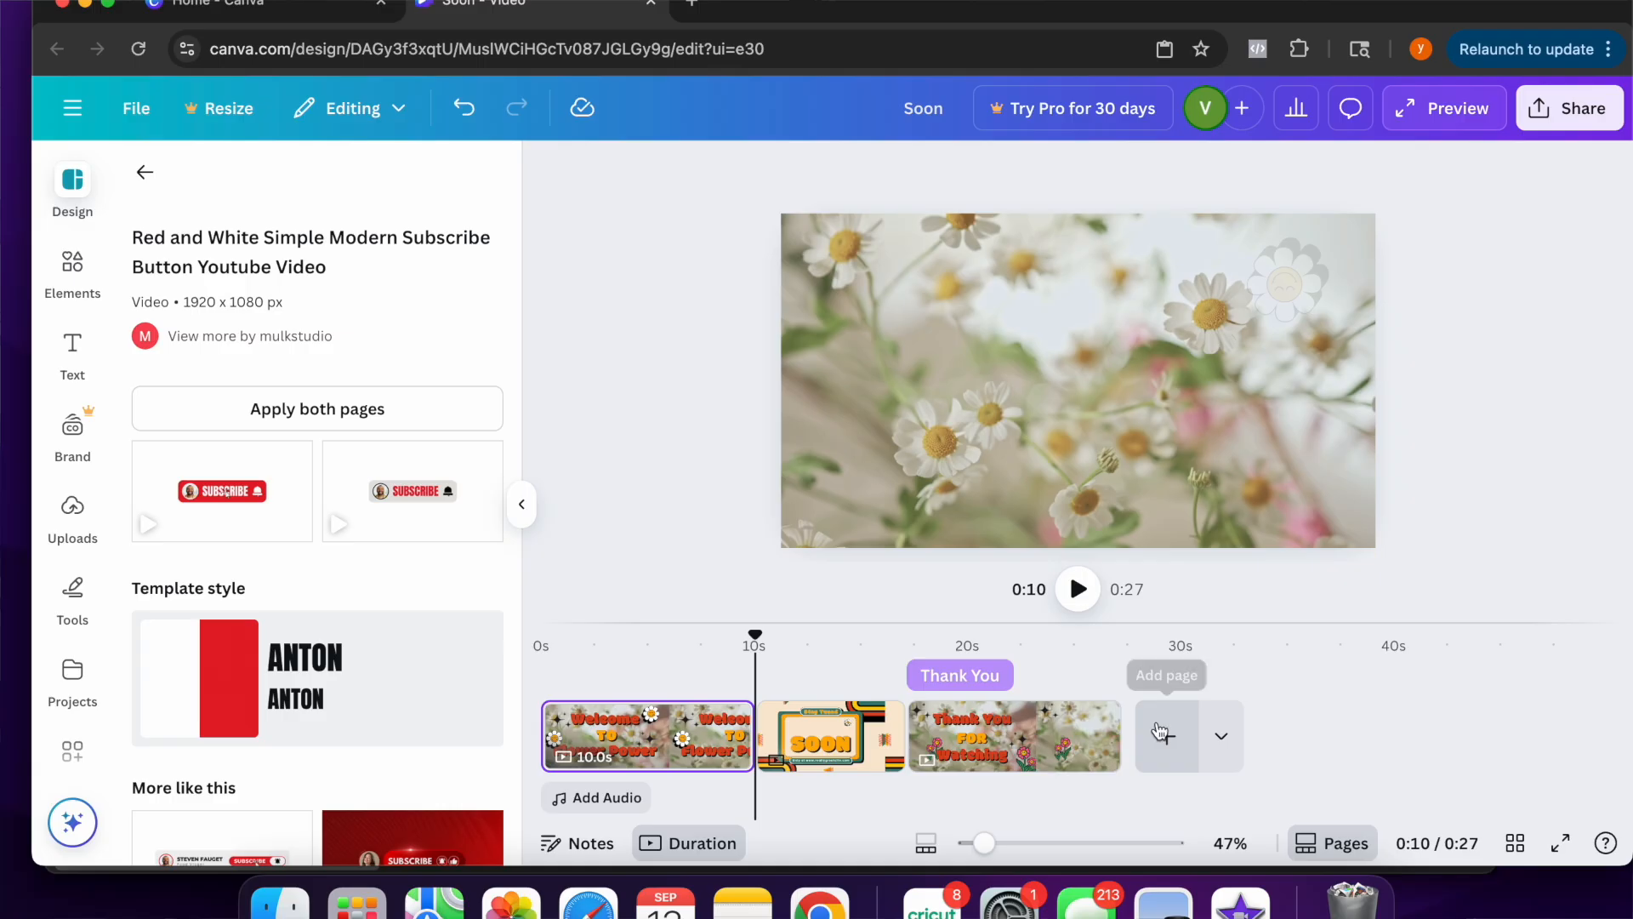
Add a new page at the end of the video and apply the template's first page, the red Subscribe button, to it
left_click(1169, 733)
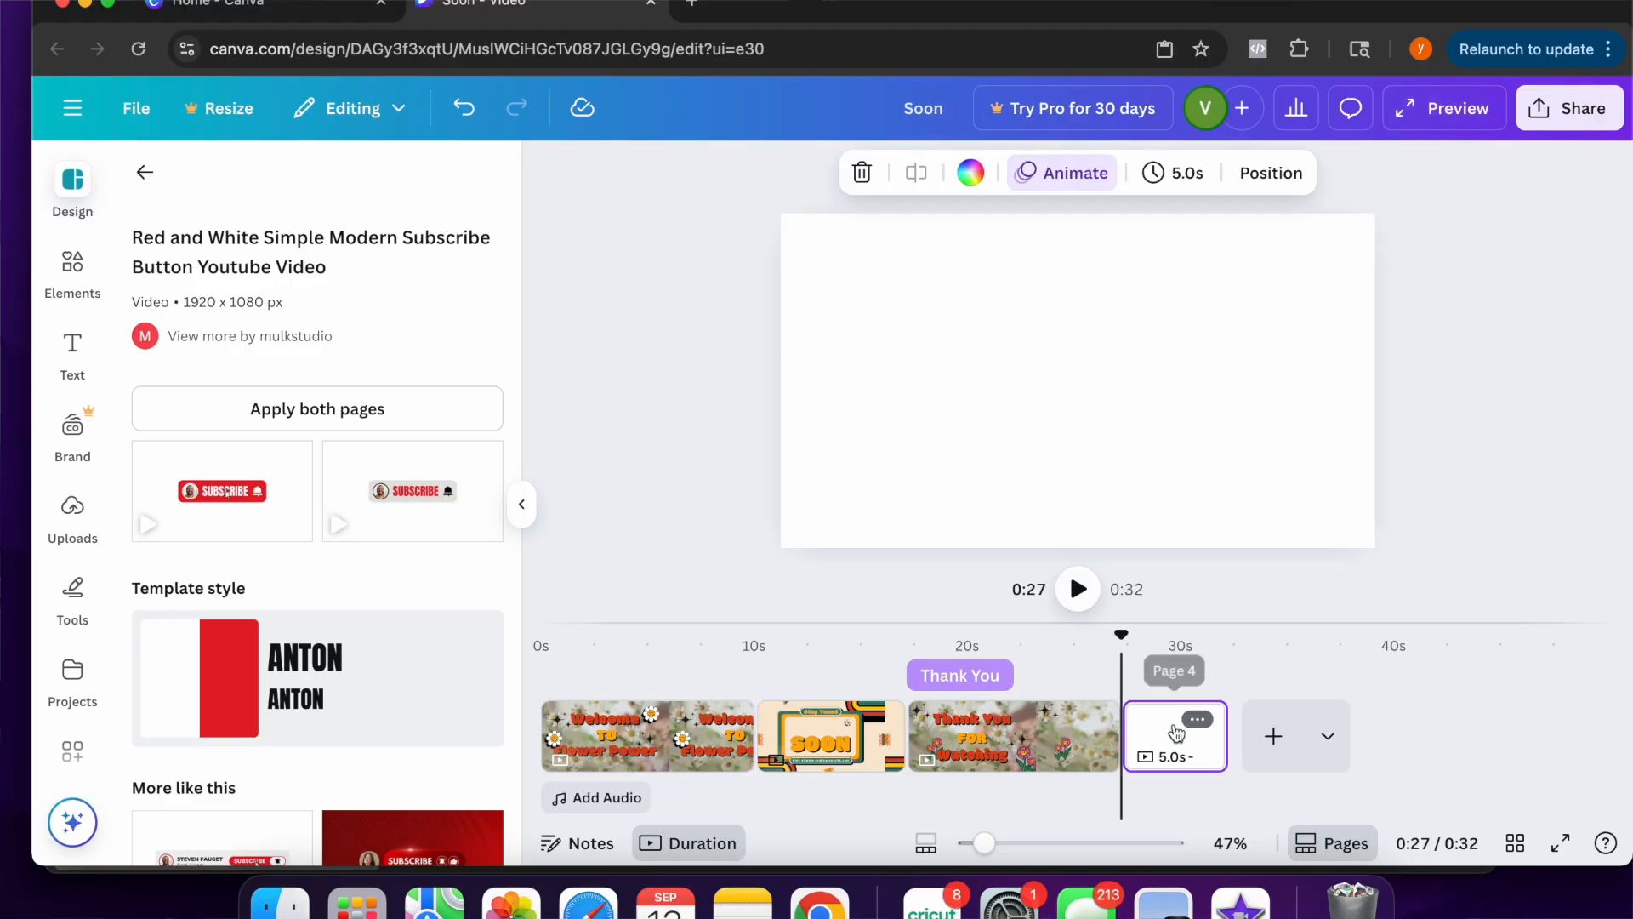
left_click(145, 172)
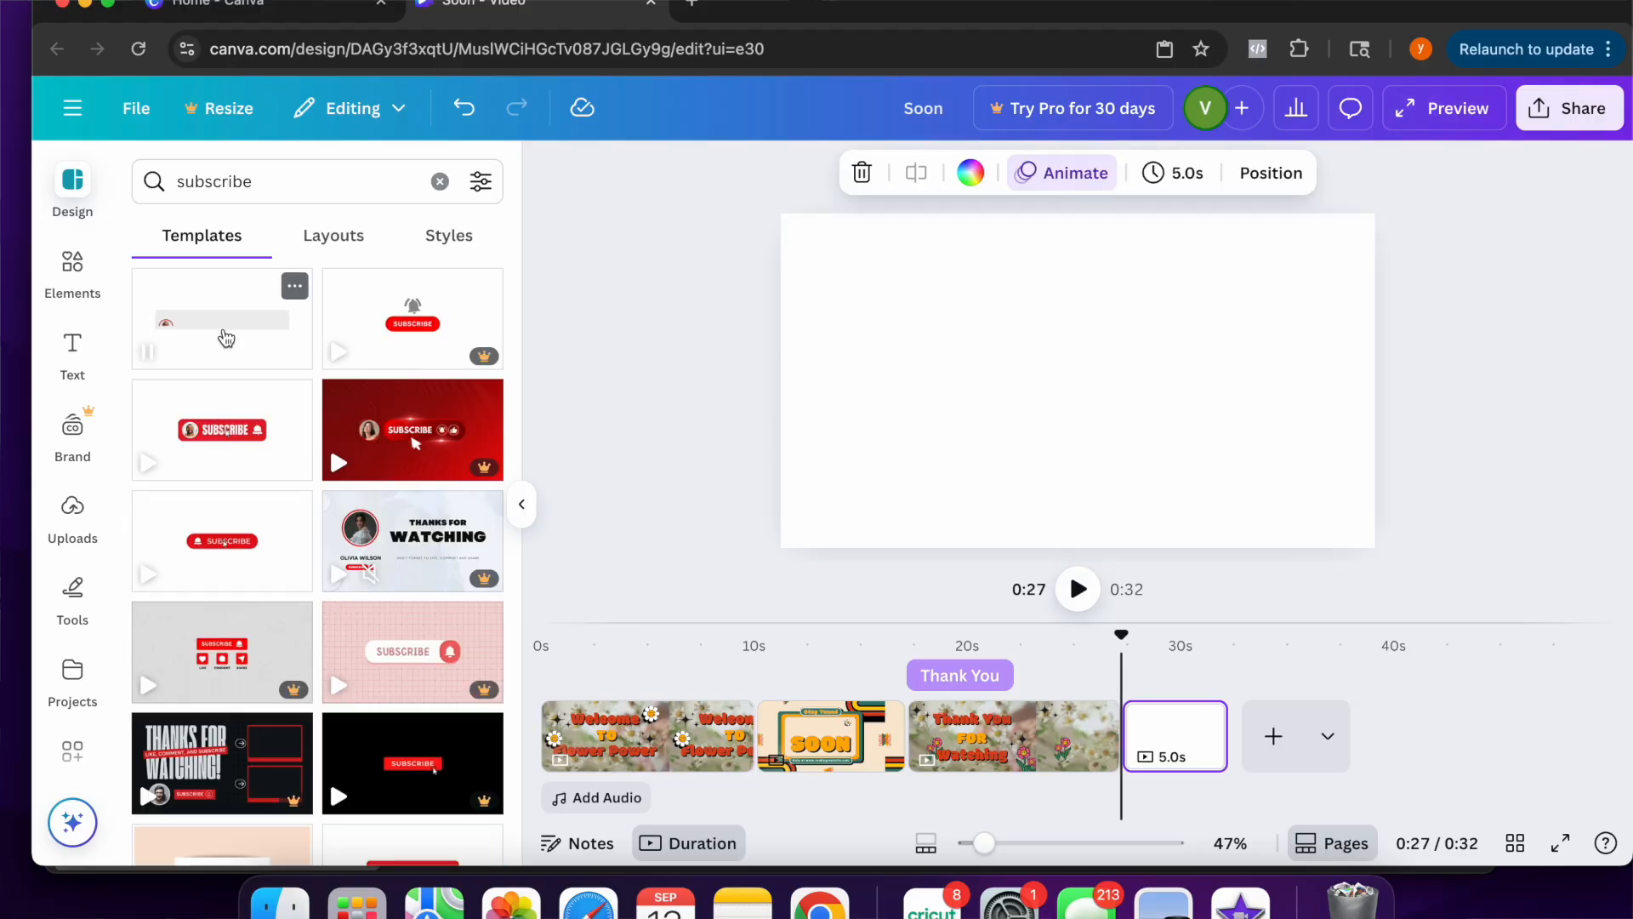
left_click(237, 422)
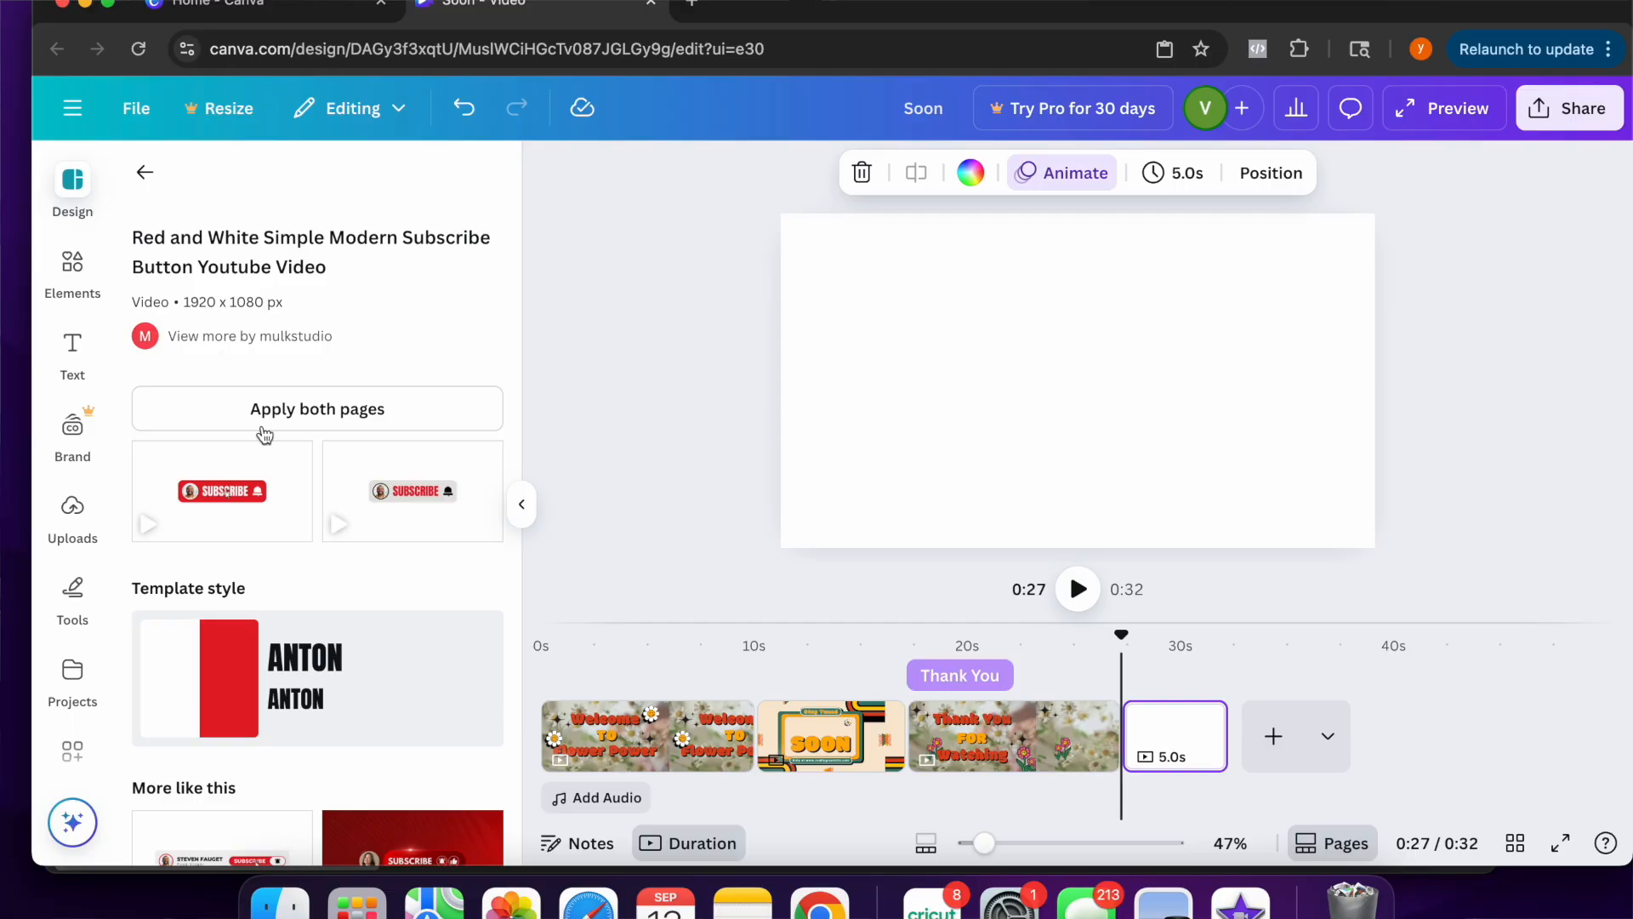
left_click(247, 476)
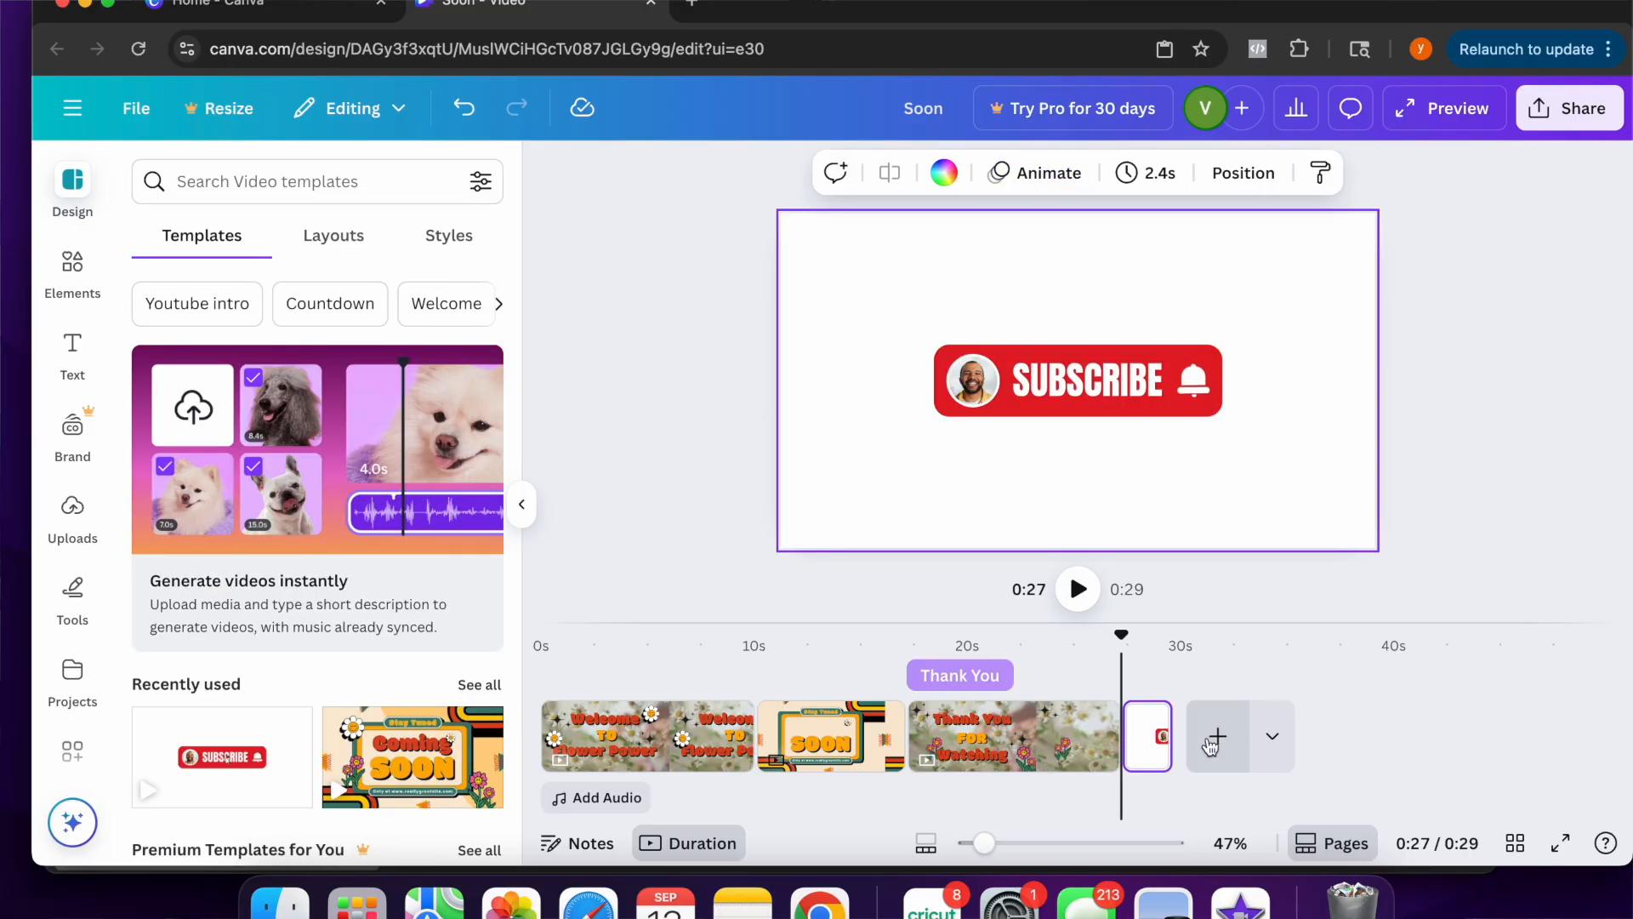
Delete the man's portrait from the circular frame in the Subscribe button
left_click(970, 400)
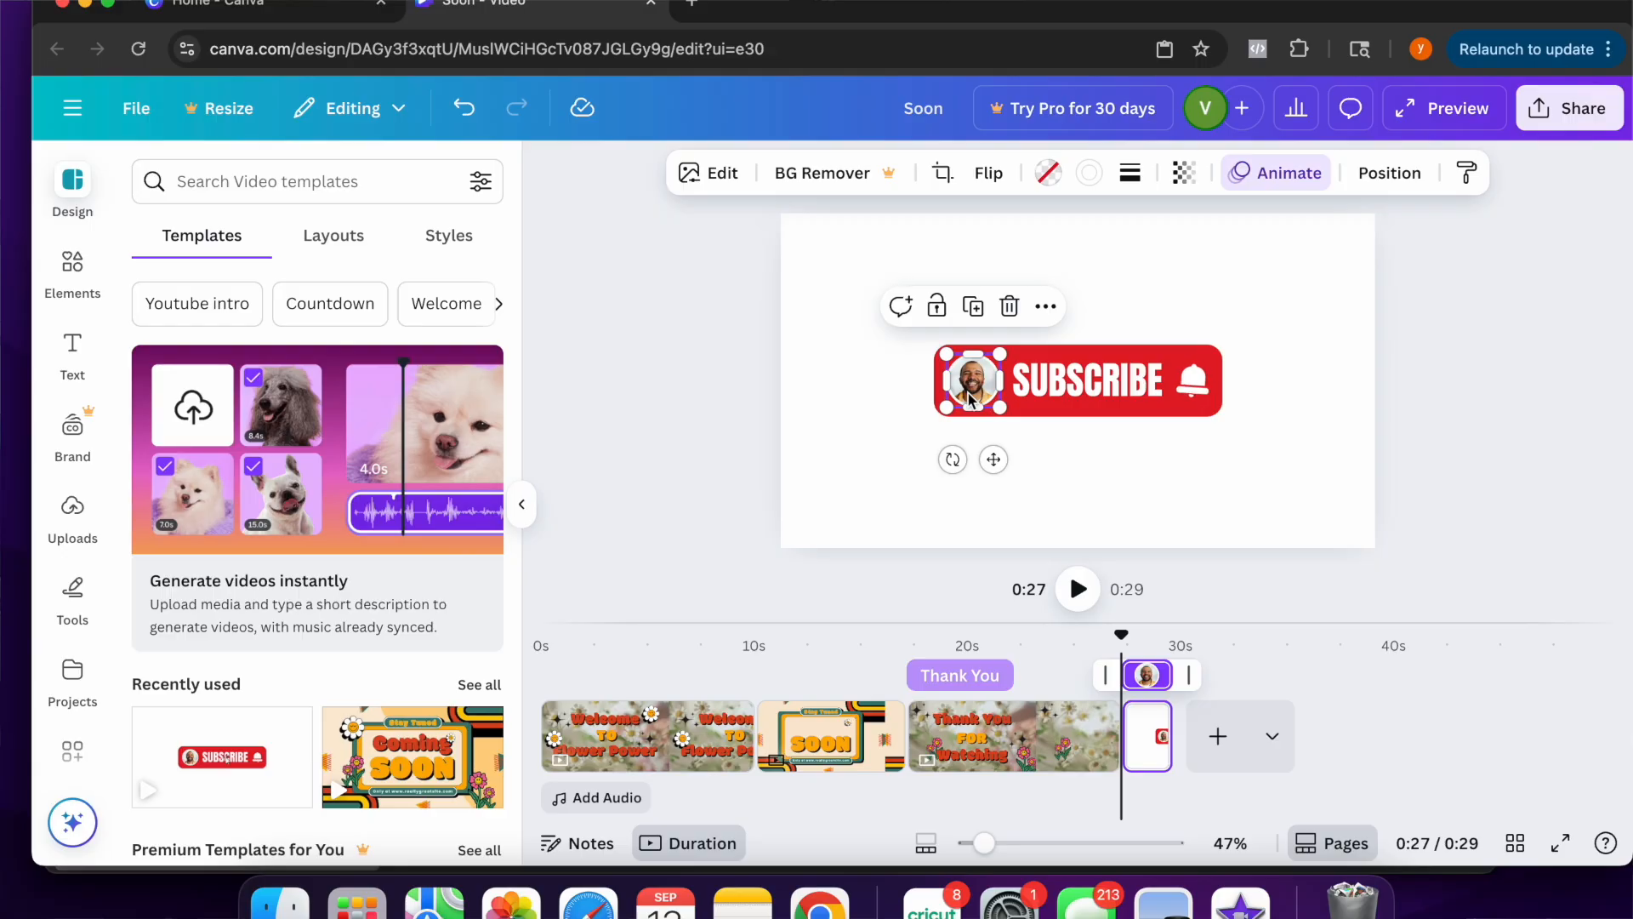
scroll(970, 399, "up", 5)
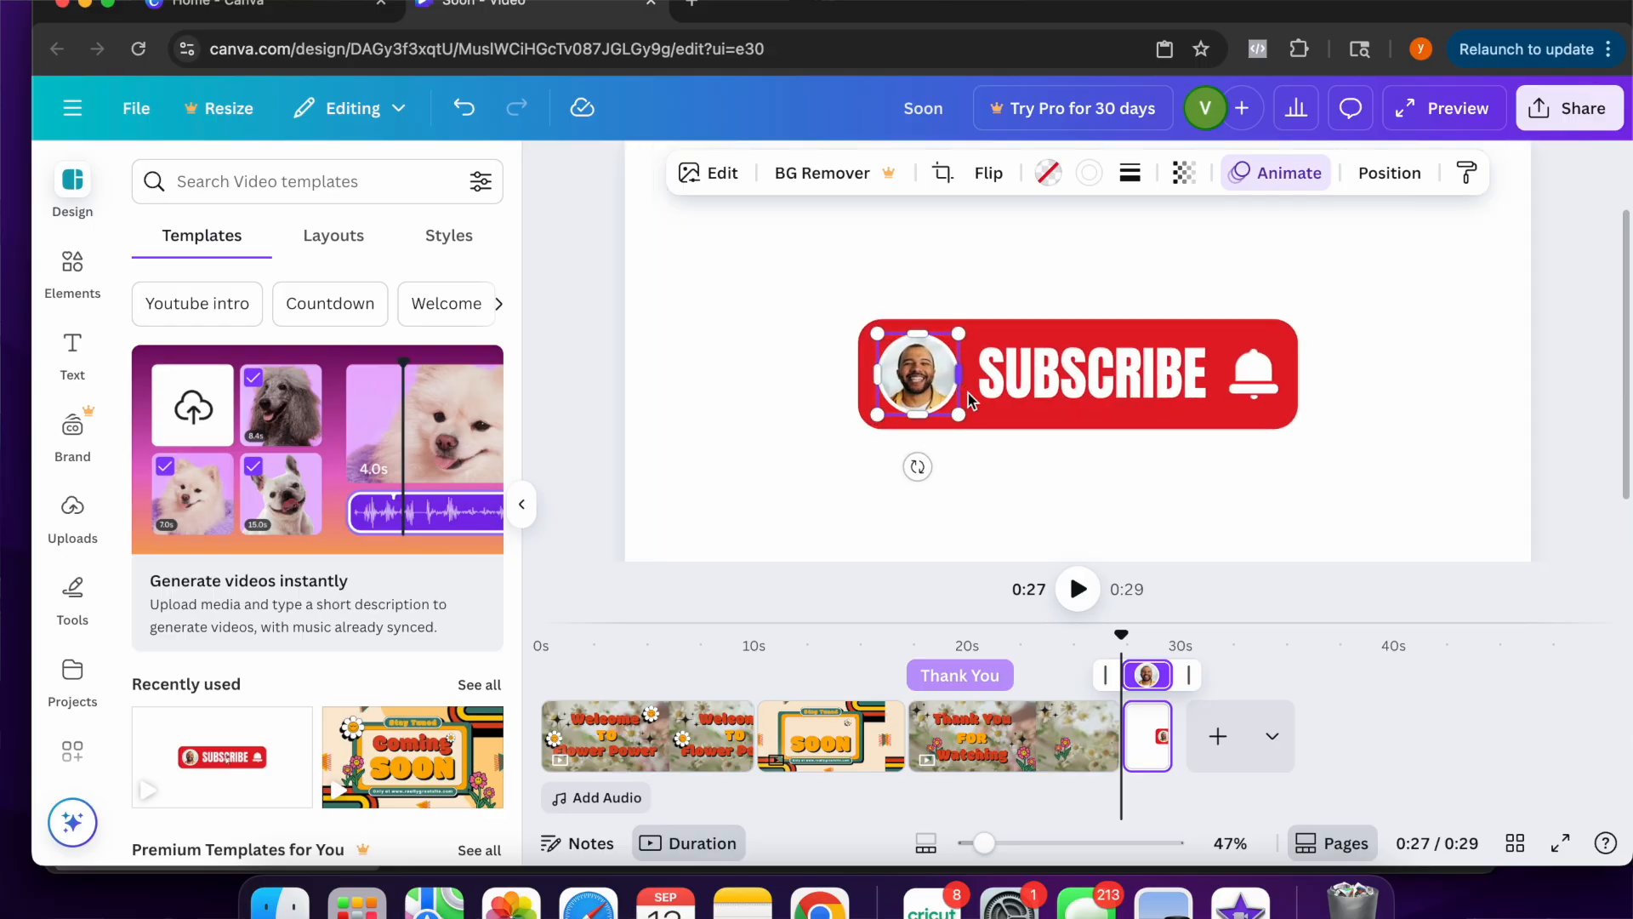
key("Delete")
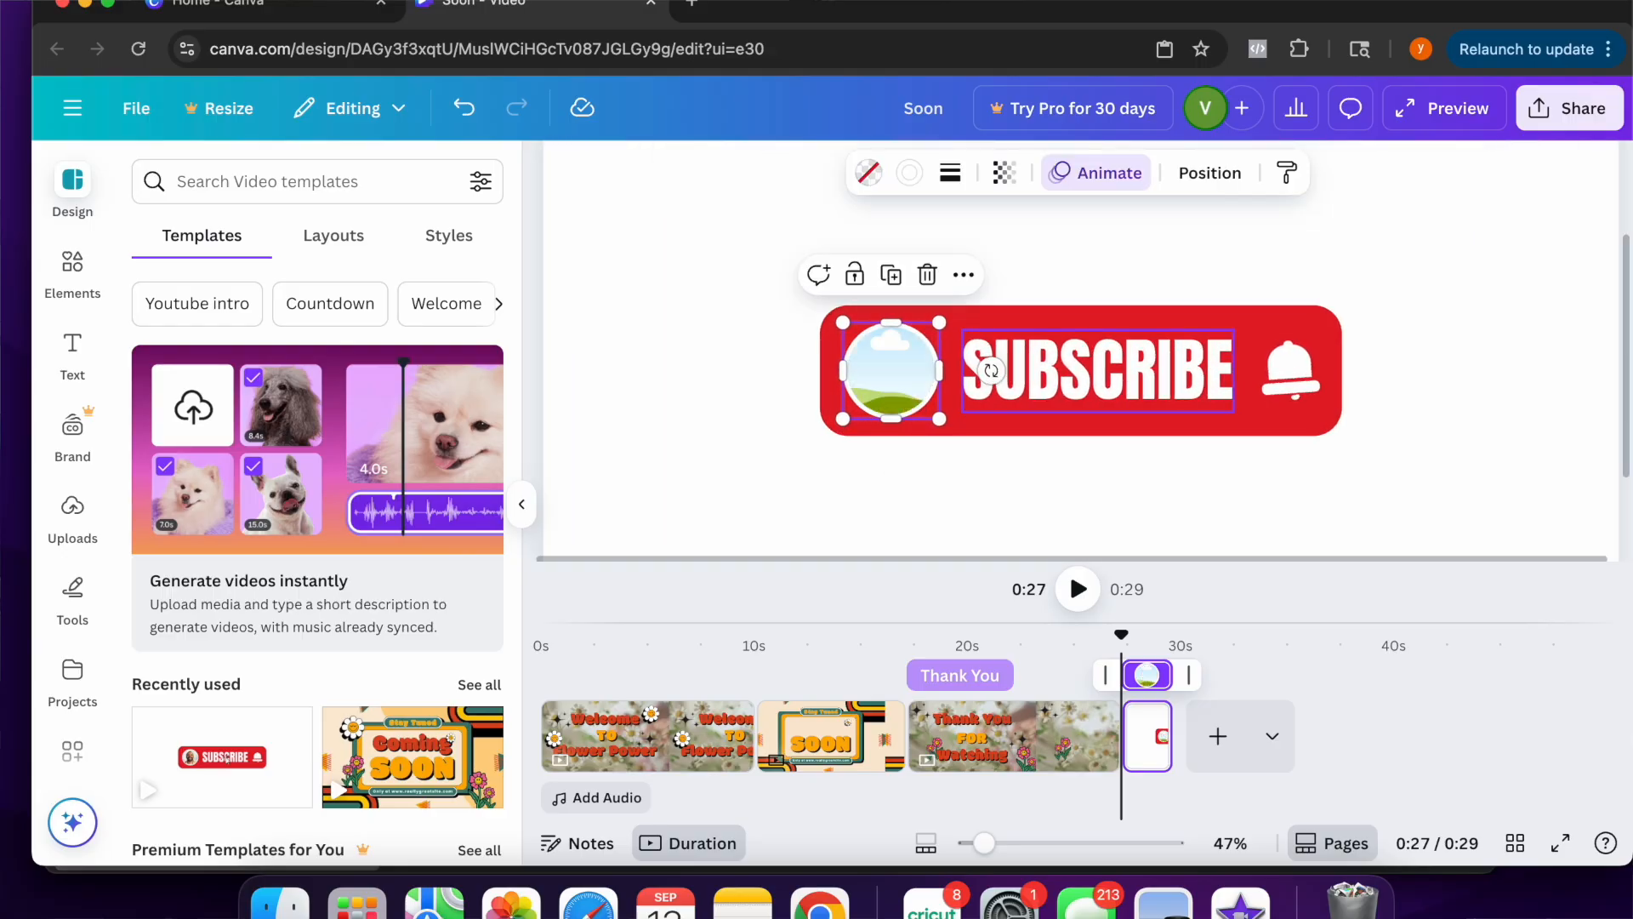
Search the elements for "flower", refining the search to "flower with face"
left_click(73, 264)
left_click(301, 181)
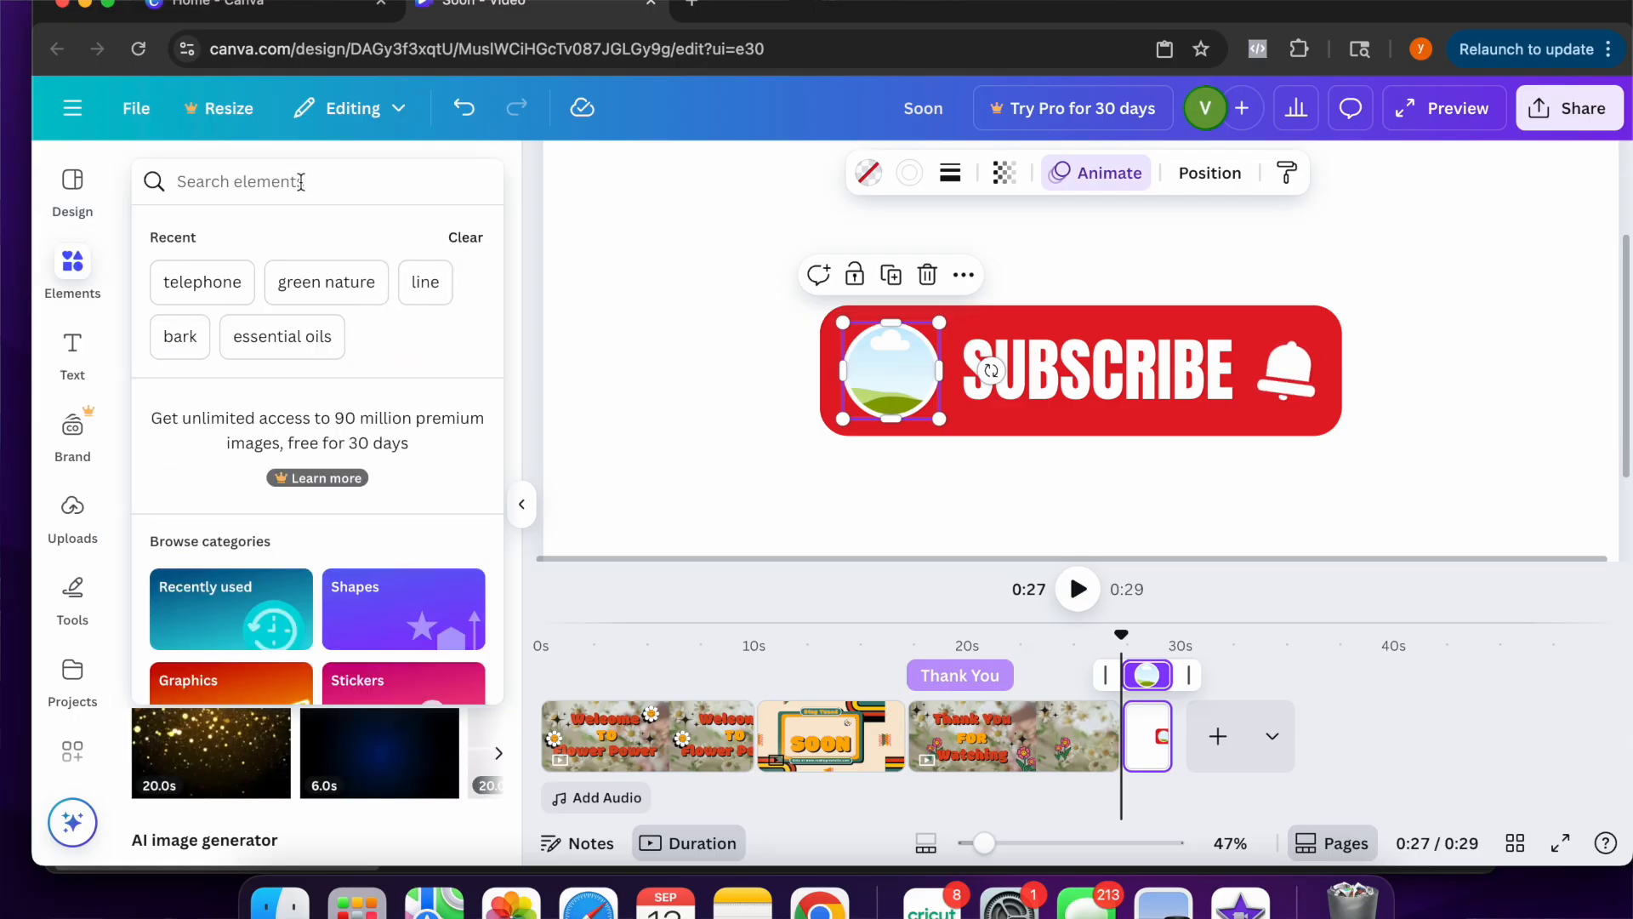
type("flower")
key("Return")
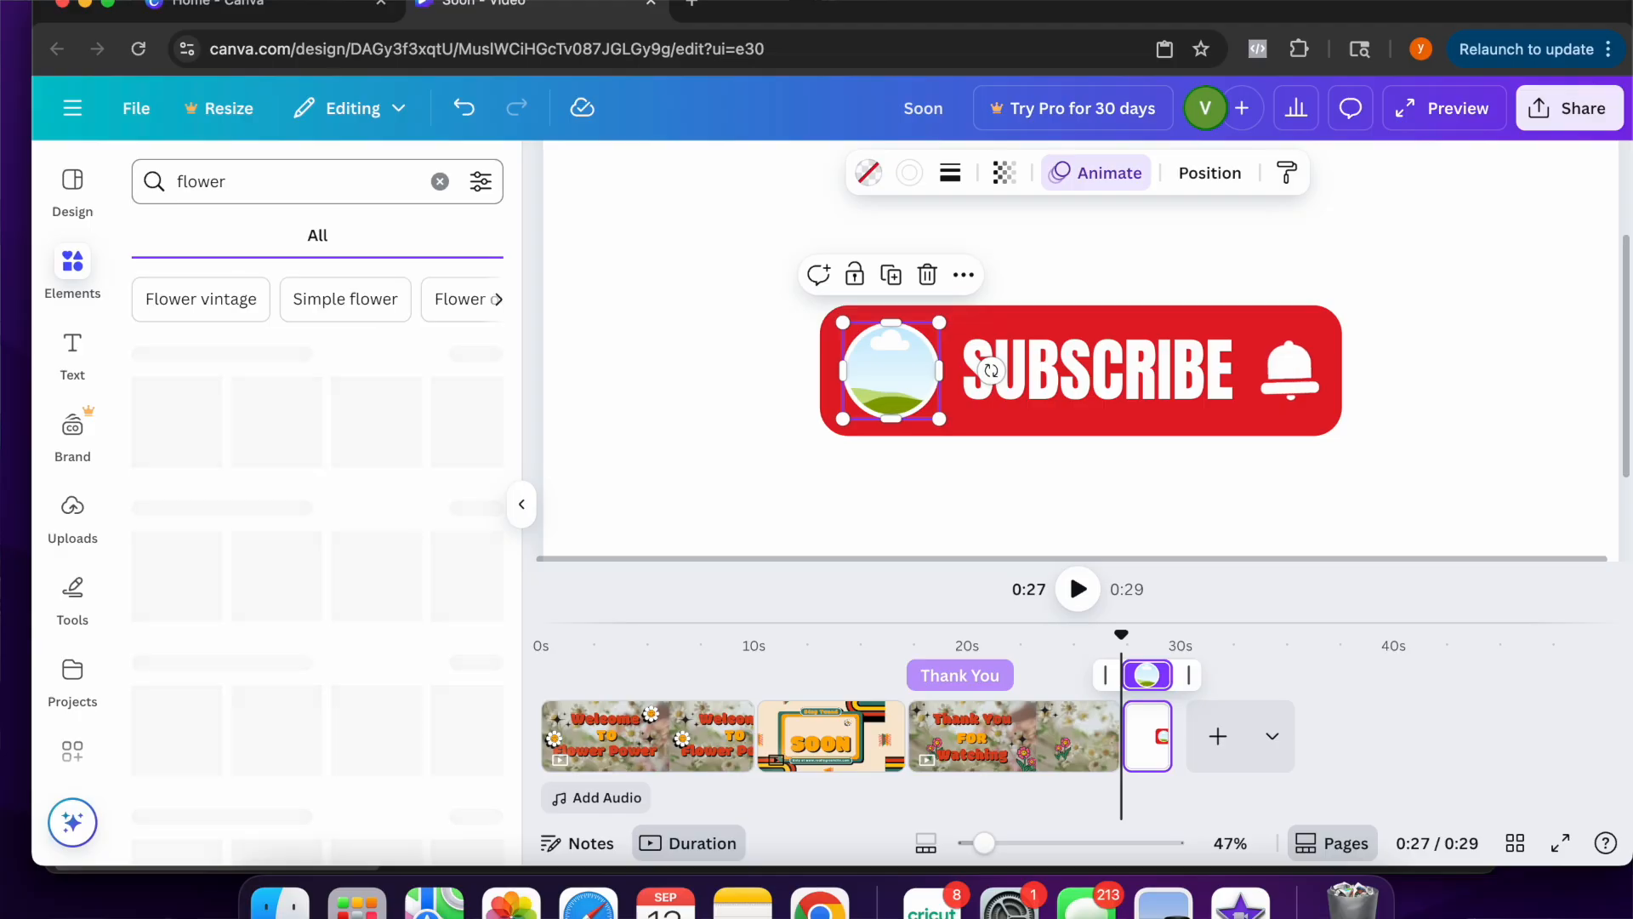
left_click(247, 171)
type("wi")
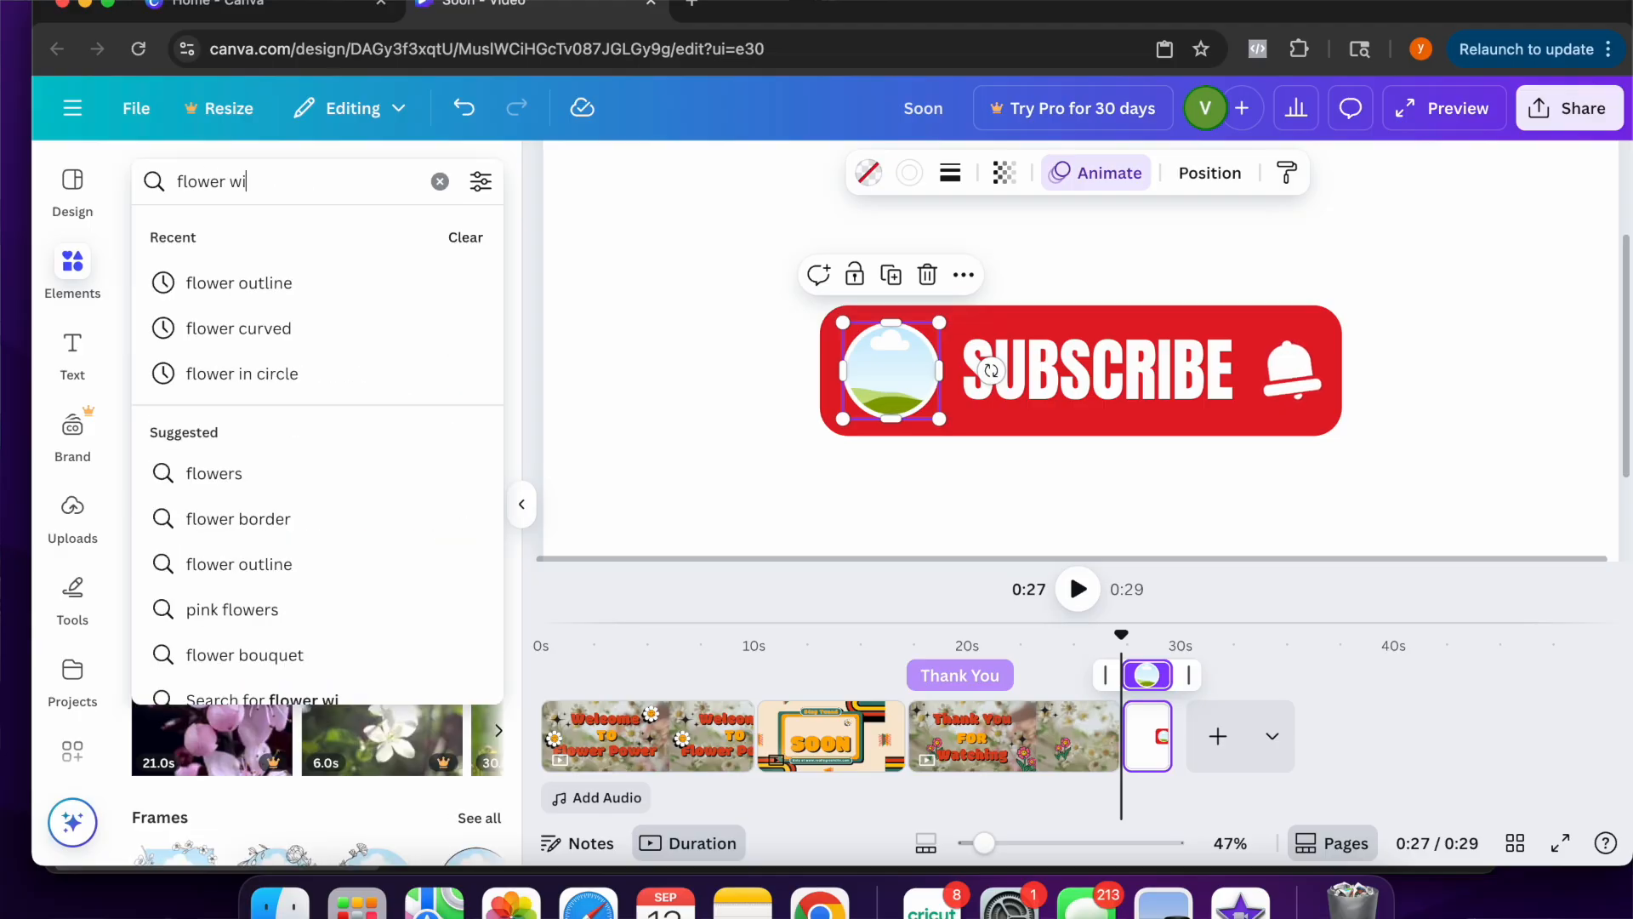
type("th face")
key("Return")
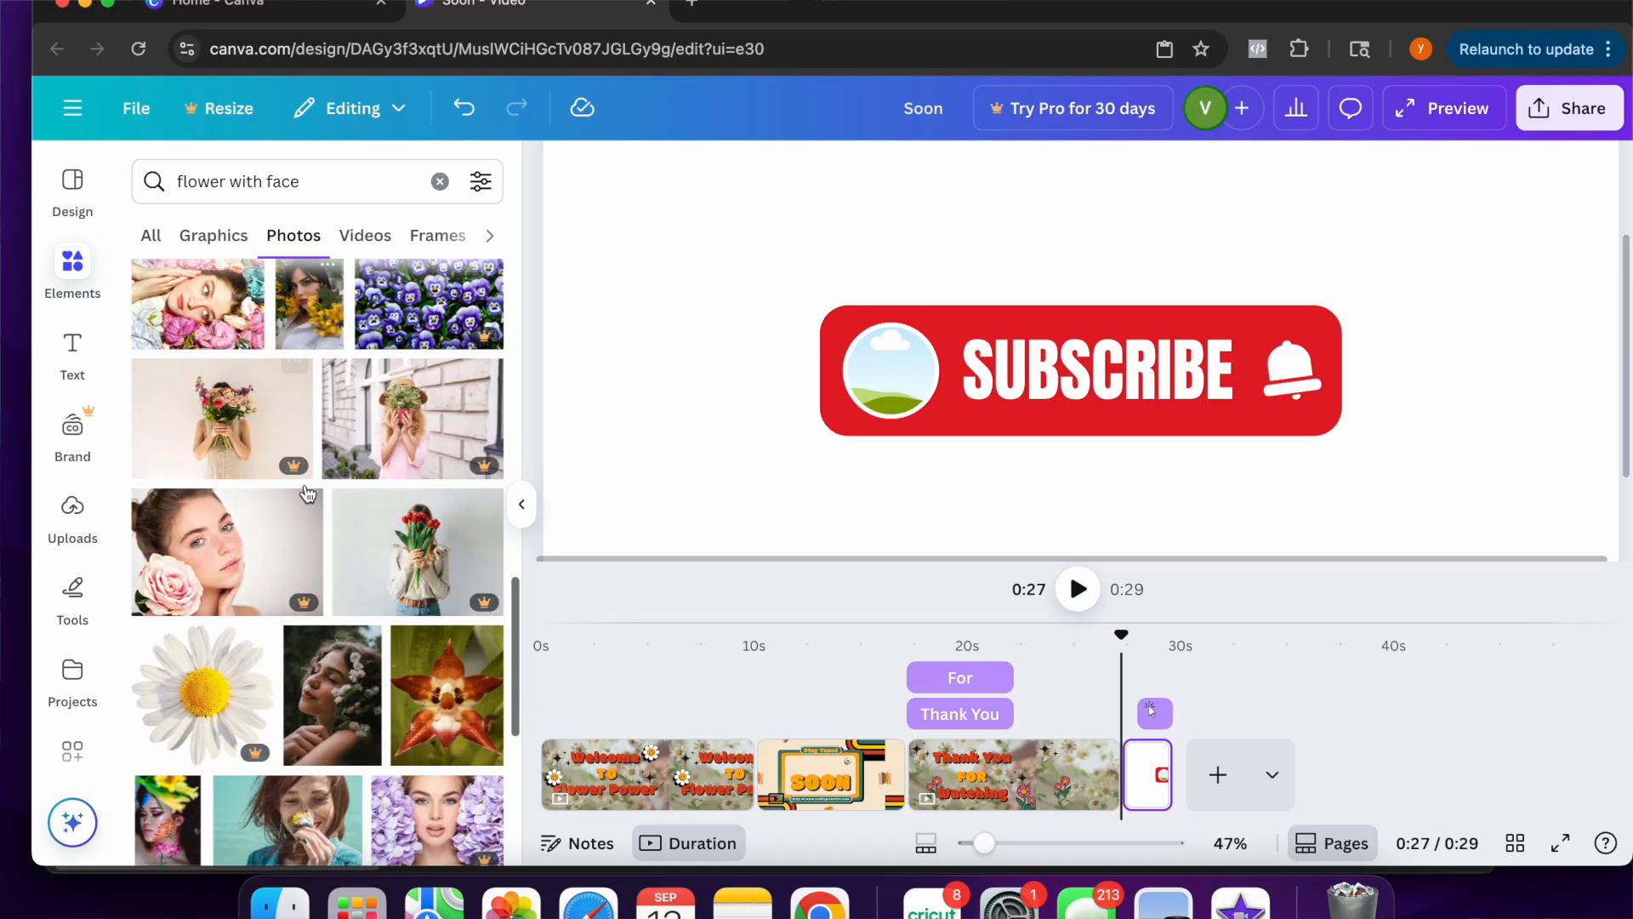
Insert the photo of a woman with a yellow sunflower over one eye and place it in the Subscribe button's circular frame
scroll(308, 494, "down", 5)
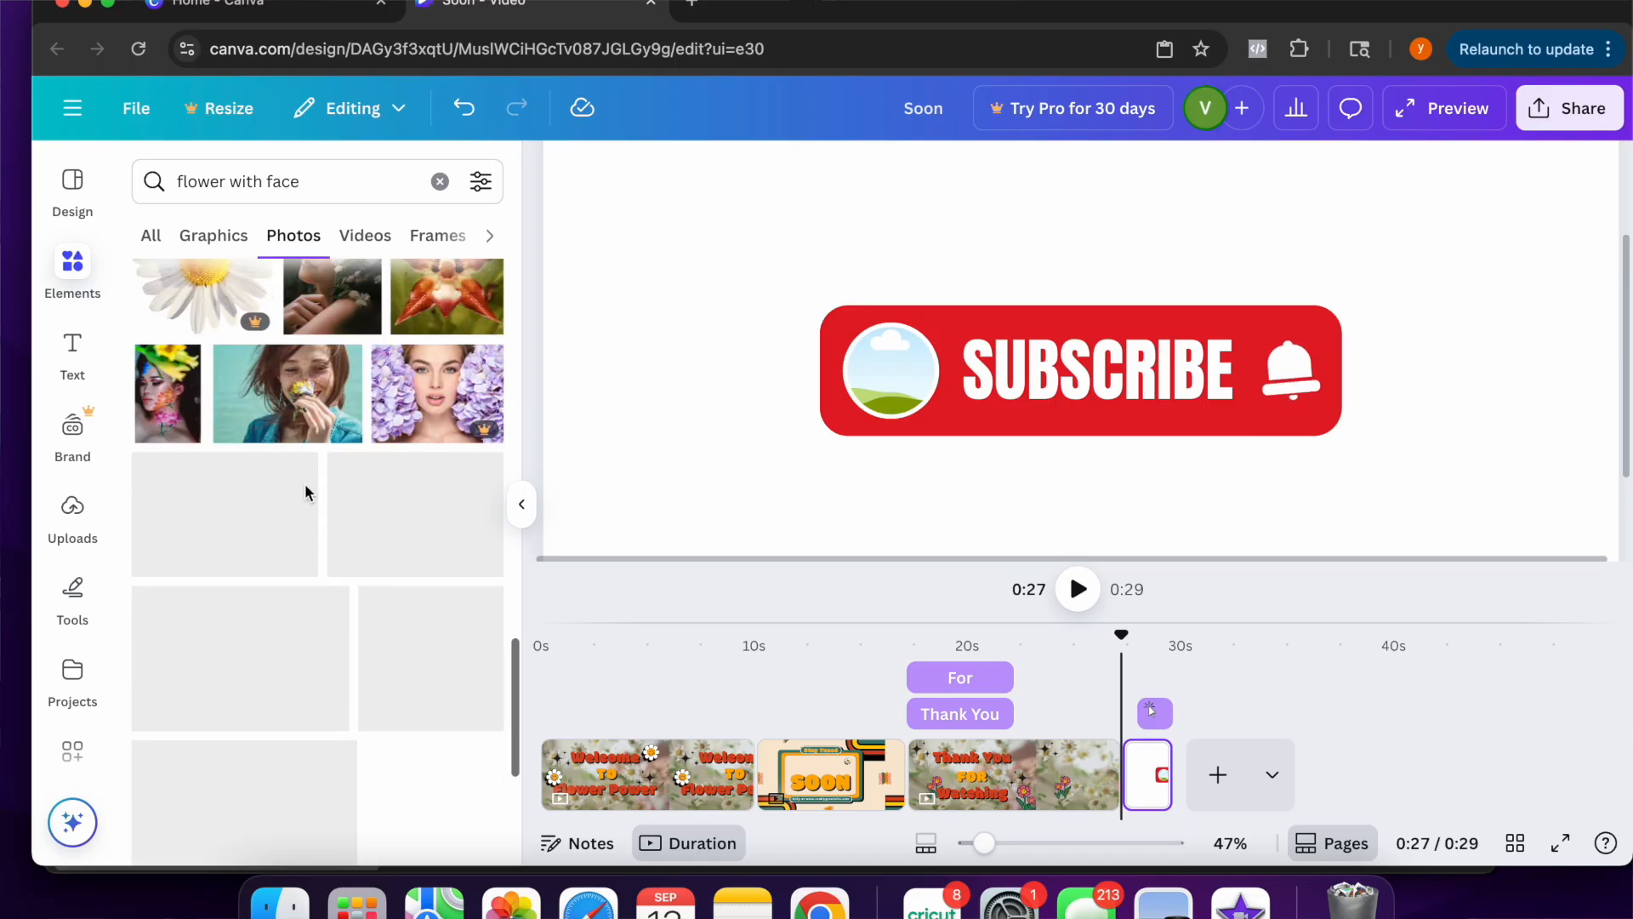
scroll(306, 494, "down", 10)
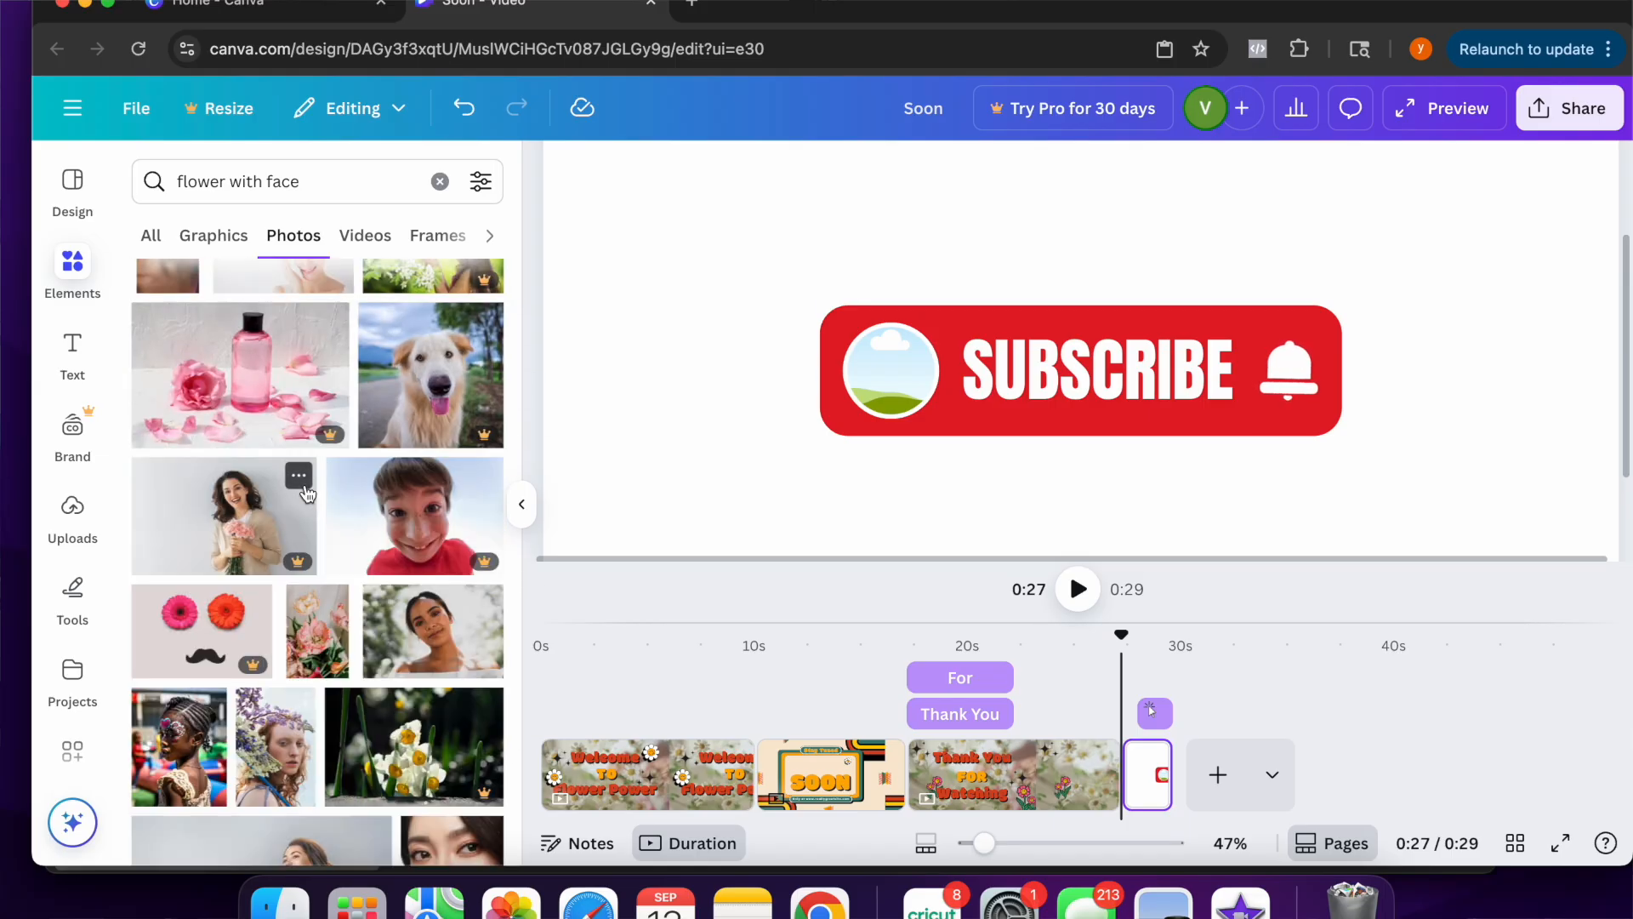
scroll(306, 494, "down", 10)
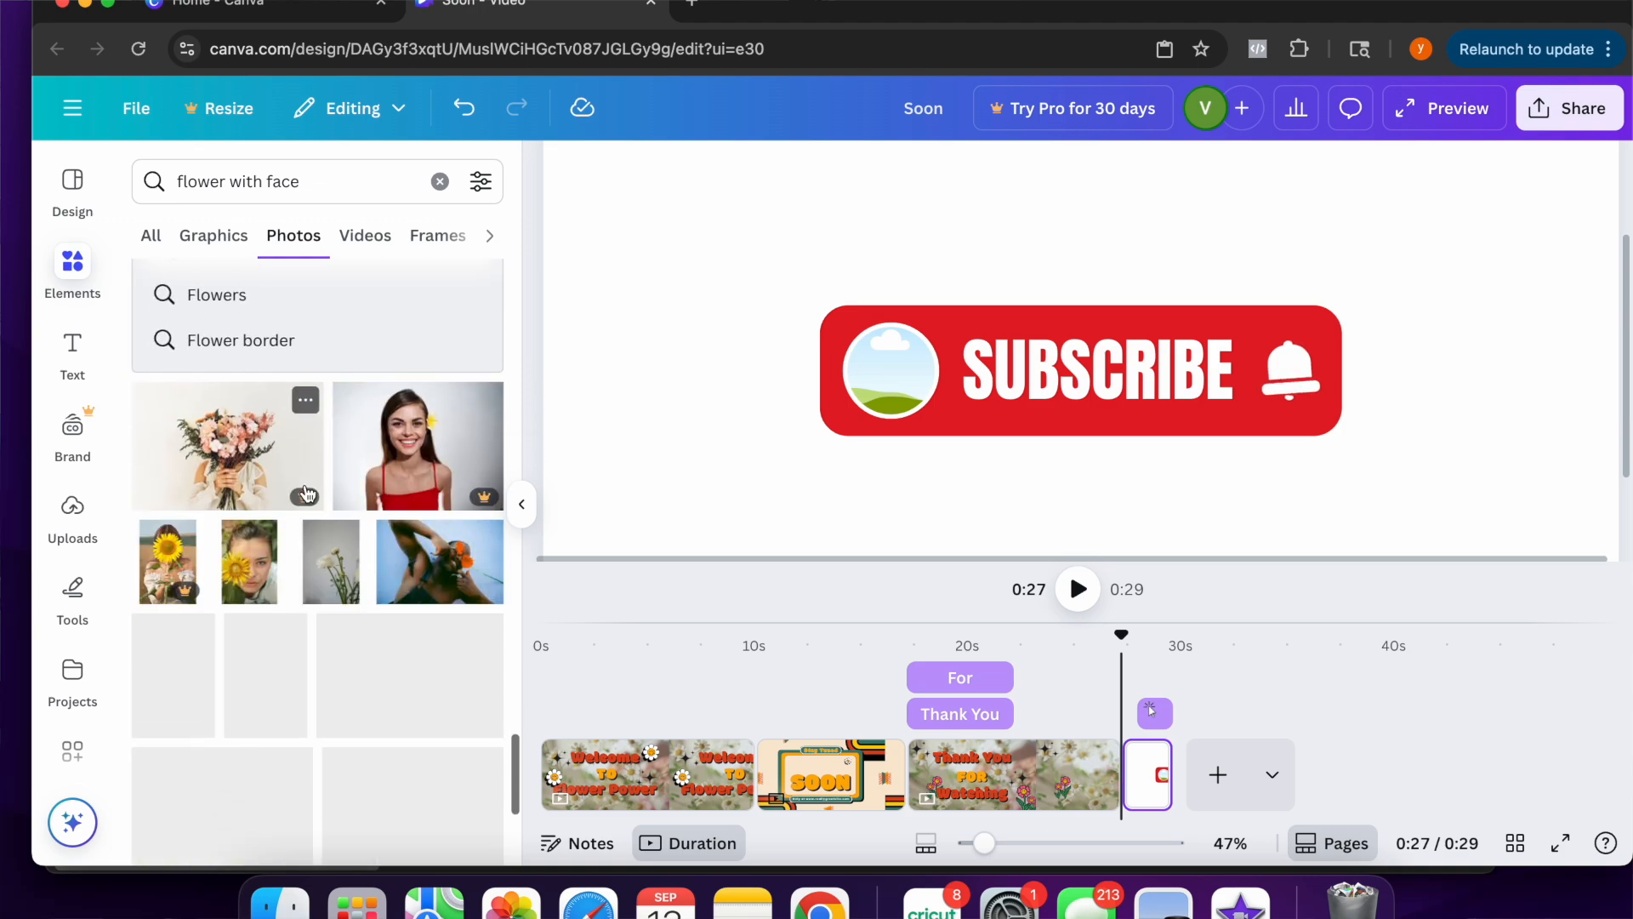
scroll(307, 492, "down", 5)
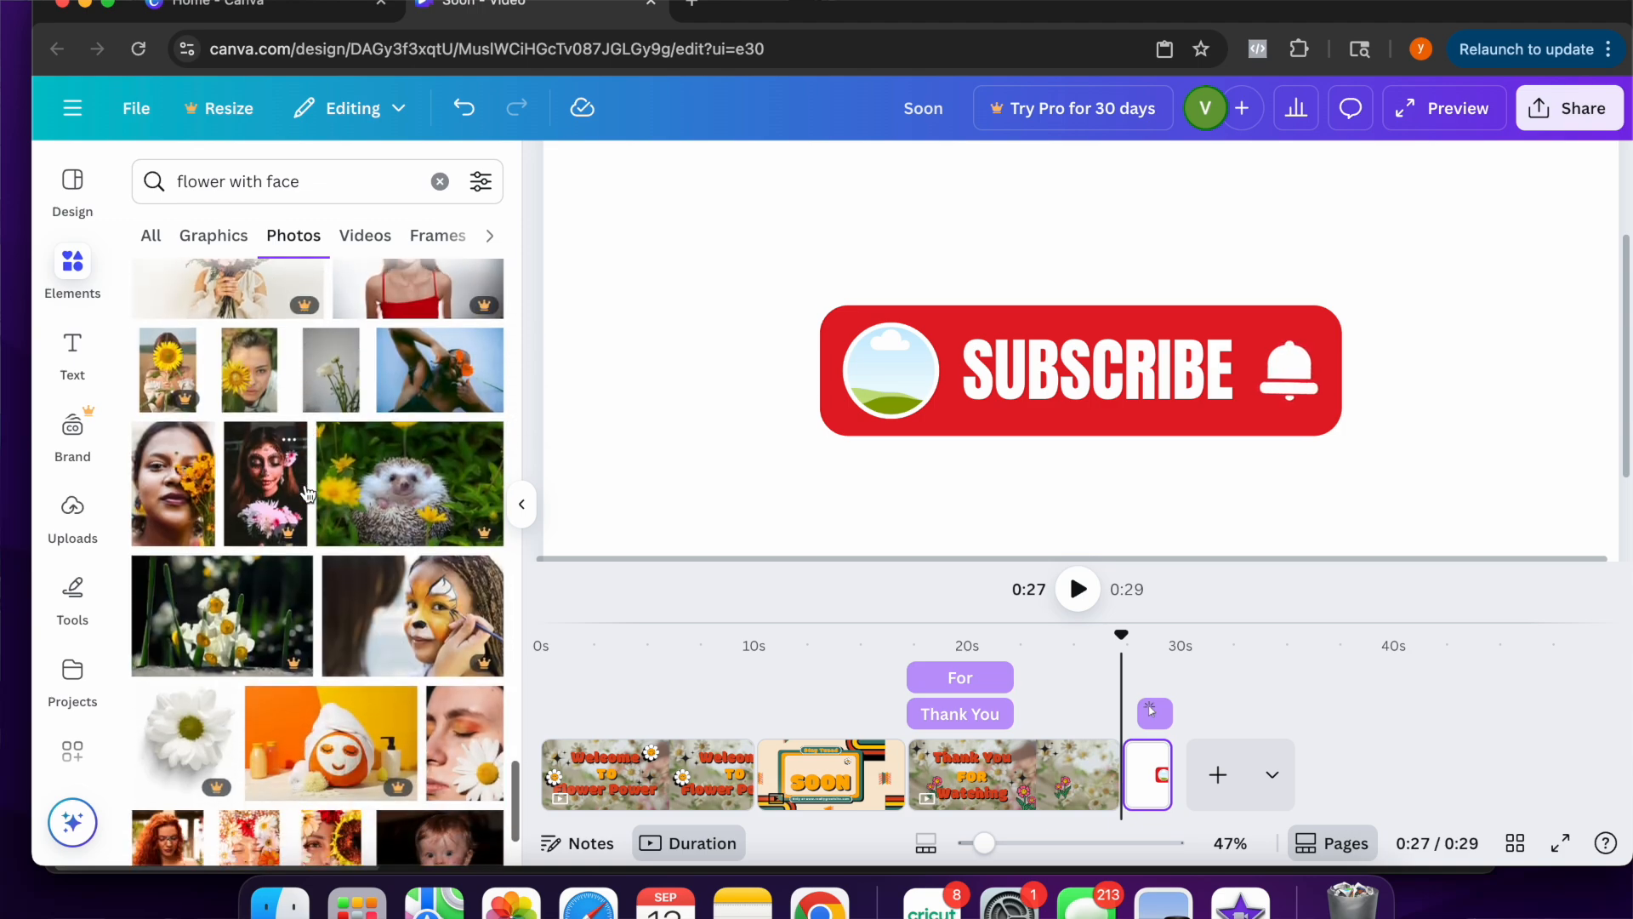
left_click(258, 387)
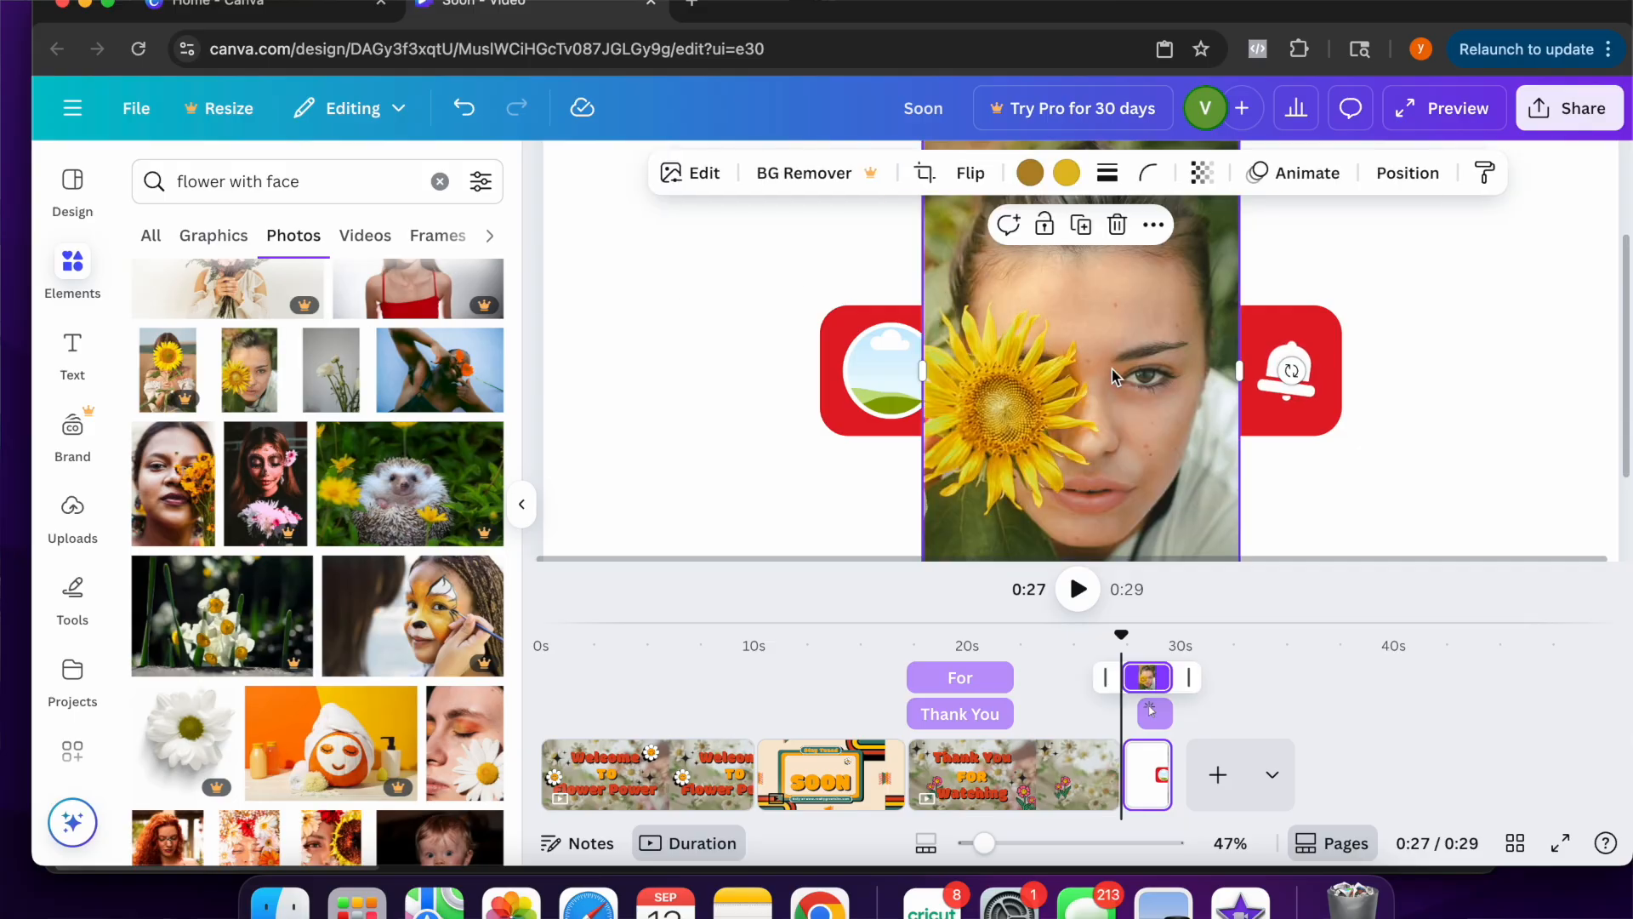
left_click_drag(1121, 391, 858, 367)
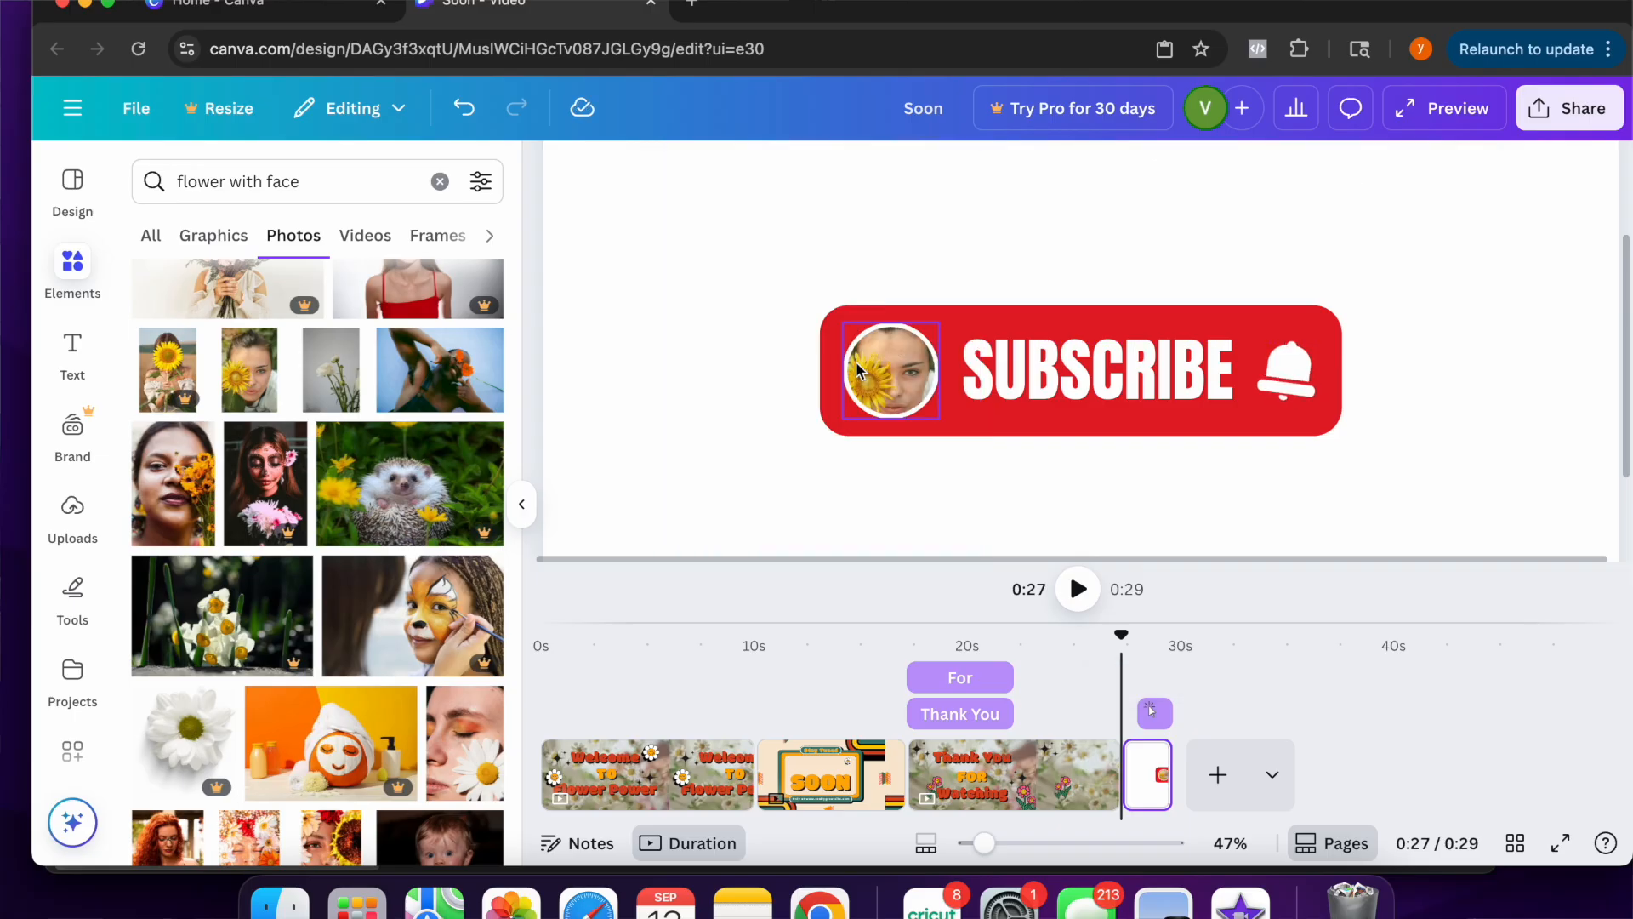
Adjust the crop of the framed photo by shifting the image slightly upward within the circle, and apply it
left_click(897, 370)
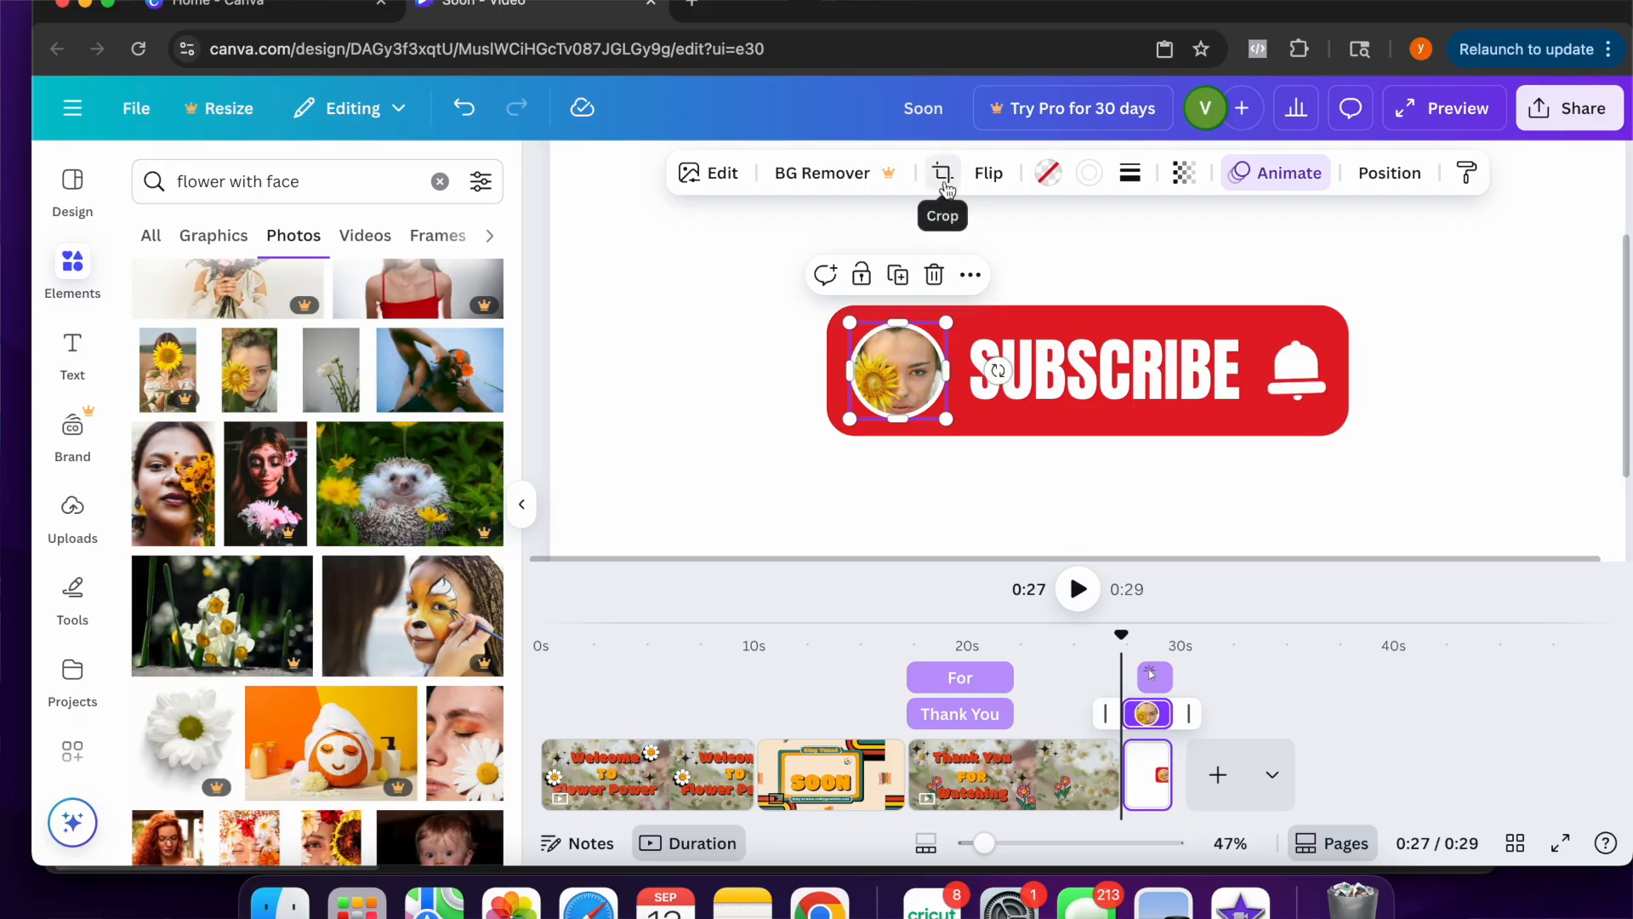
left_click(943, 175)
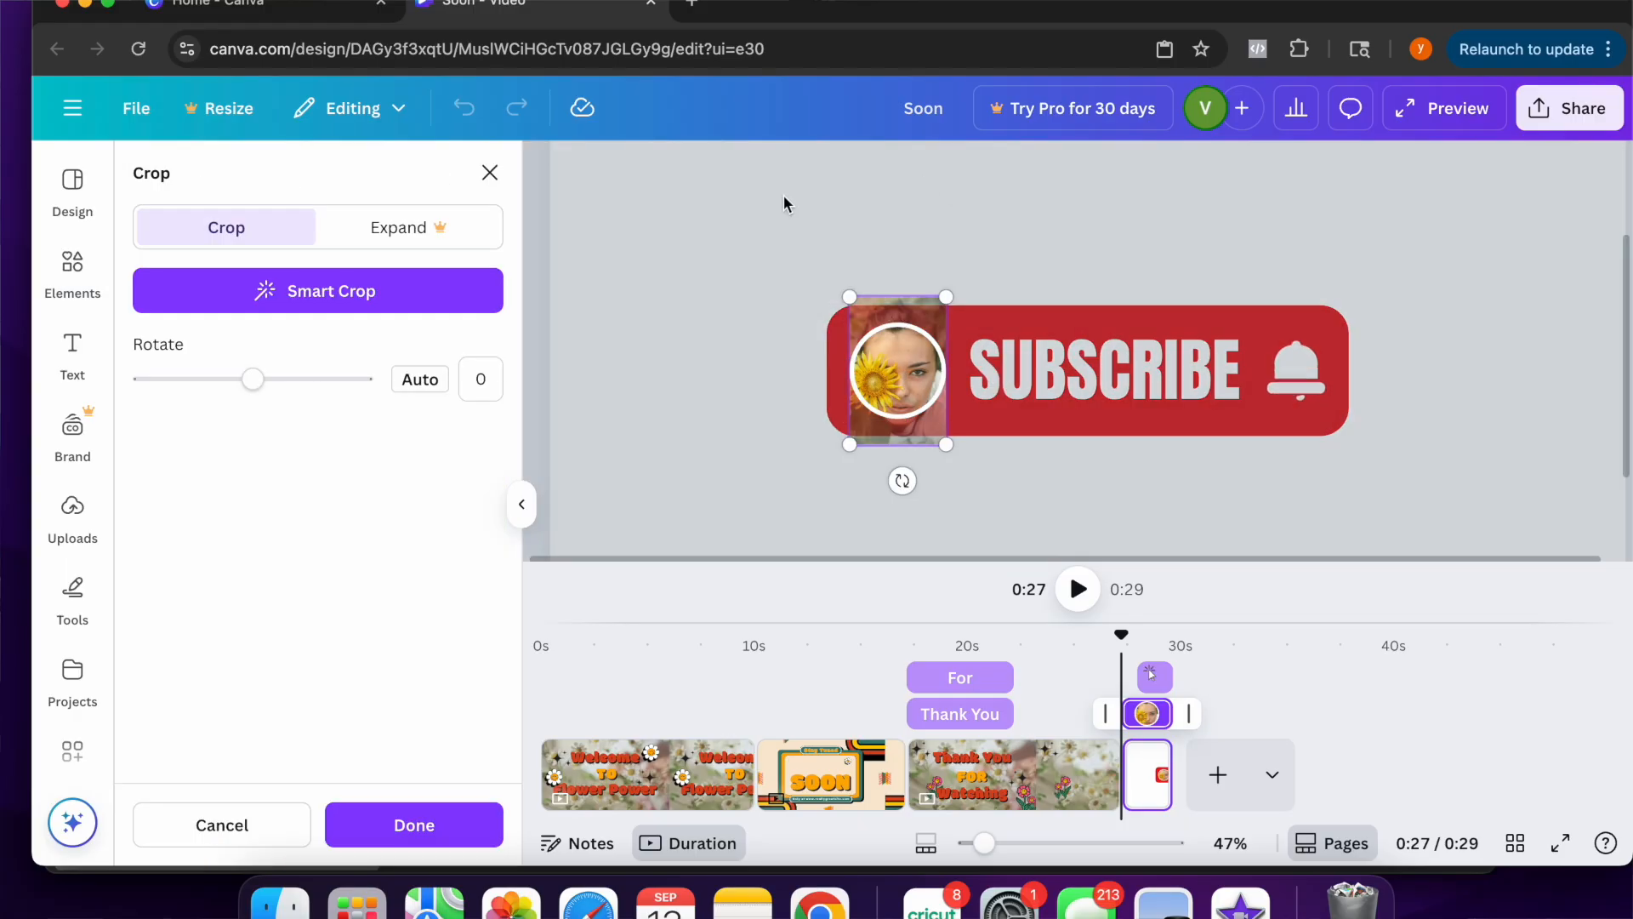
left_click_drag(928, 382, 926, 353)
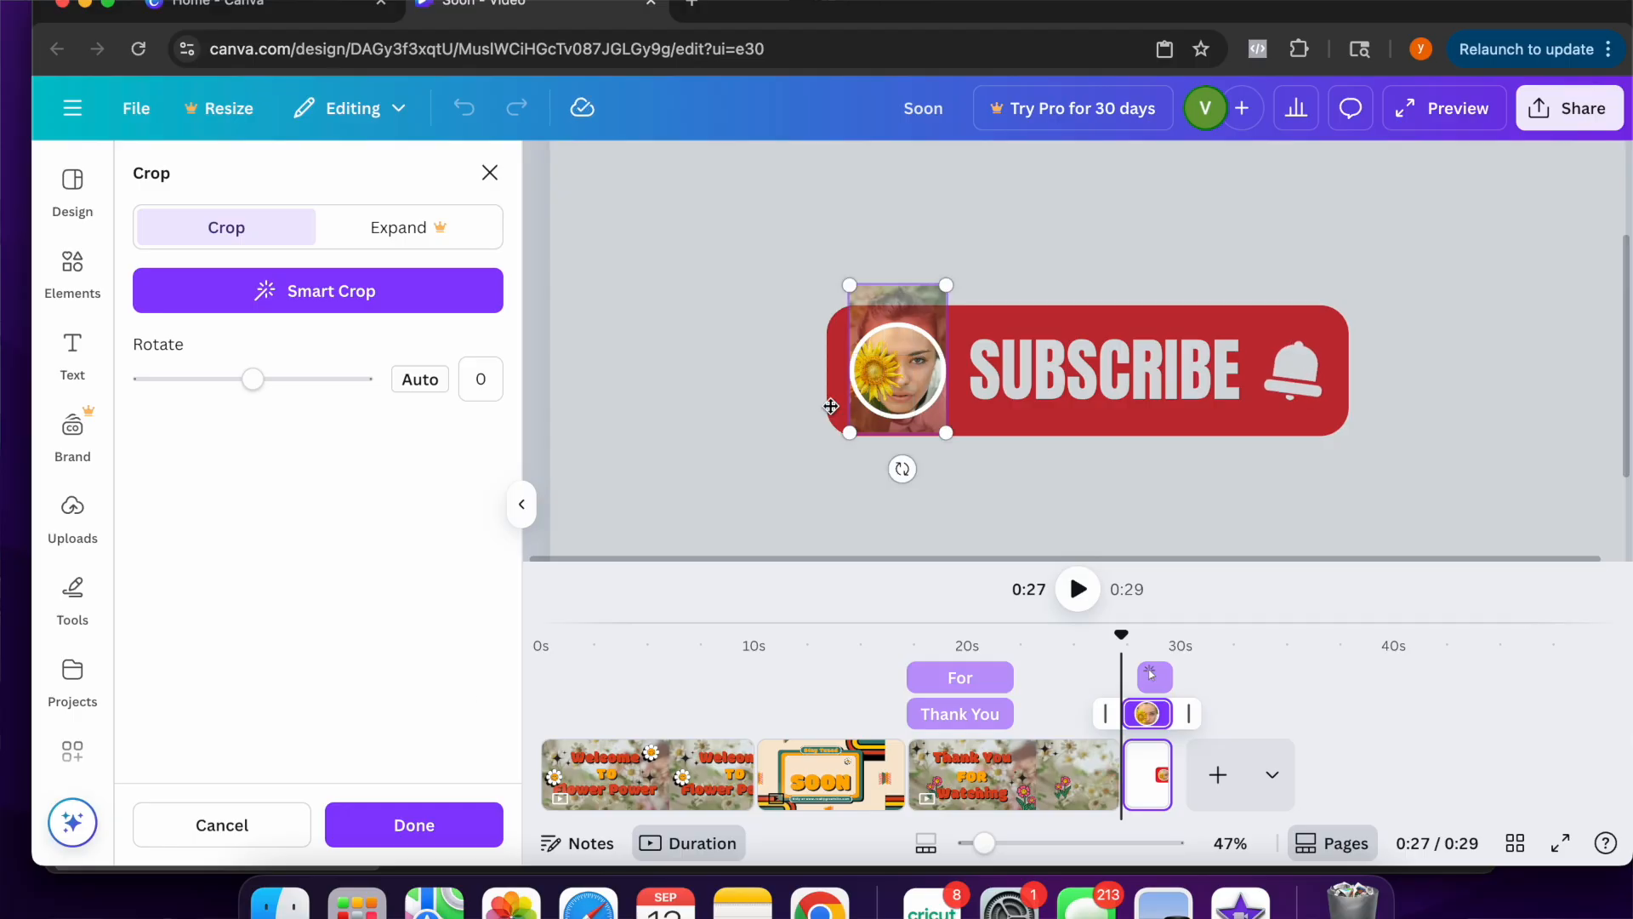
left_click(417, 827)
left_click(831, 462)
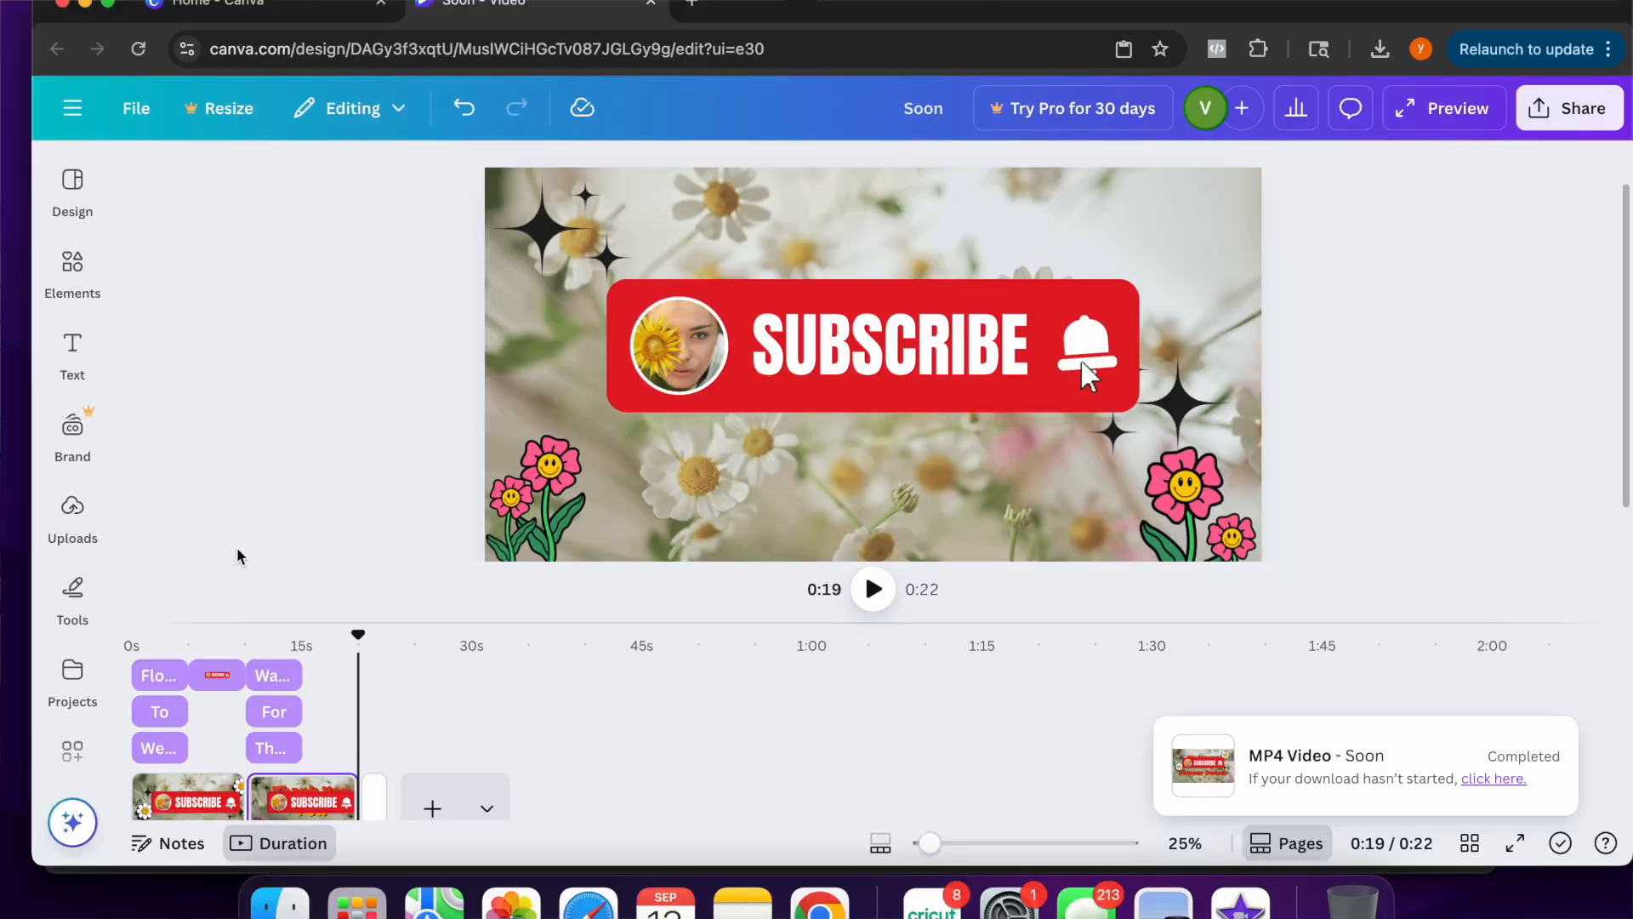
Replace the photo in the Subscribe button's circular frame with the uploaded Purple Haze soap bar image and adjust its placement in the circle
left_click(73, 514)
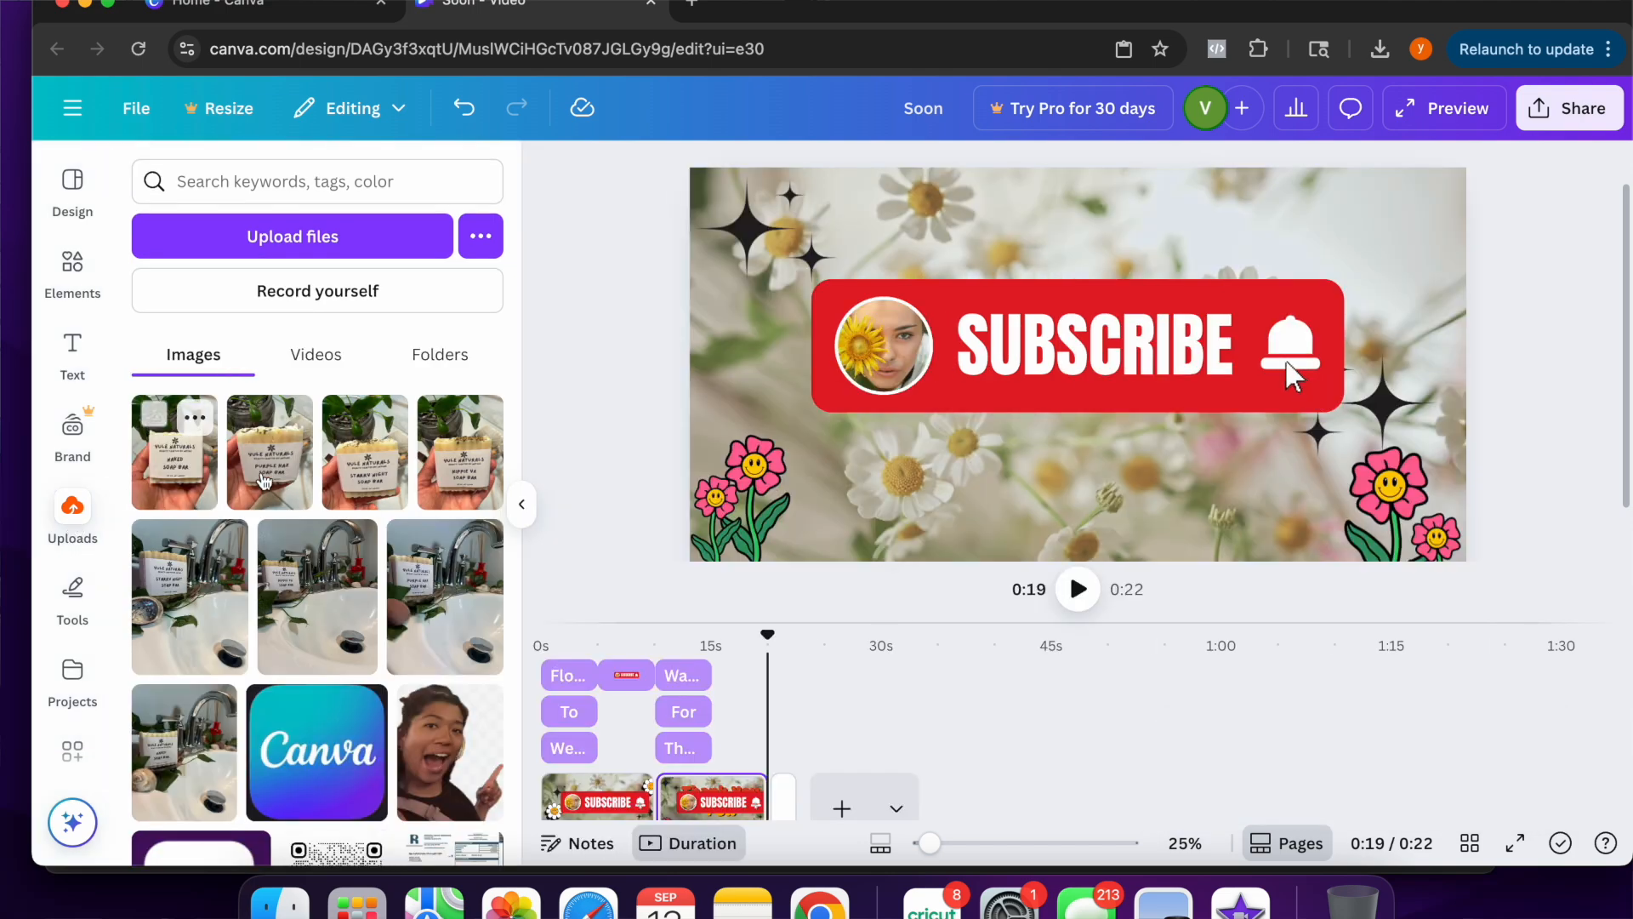
scroll(398, 726, "down", 7)
scroll(436, 685, "up", 4)
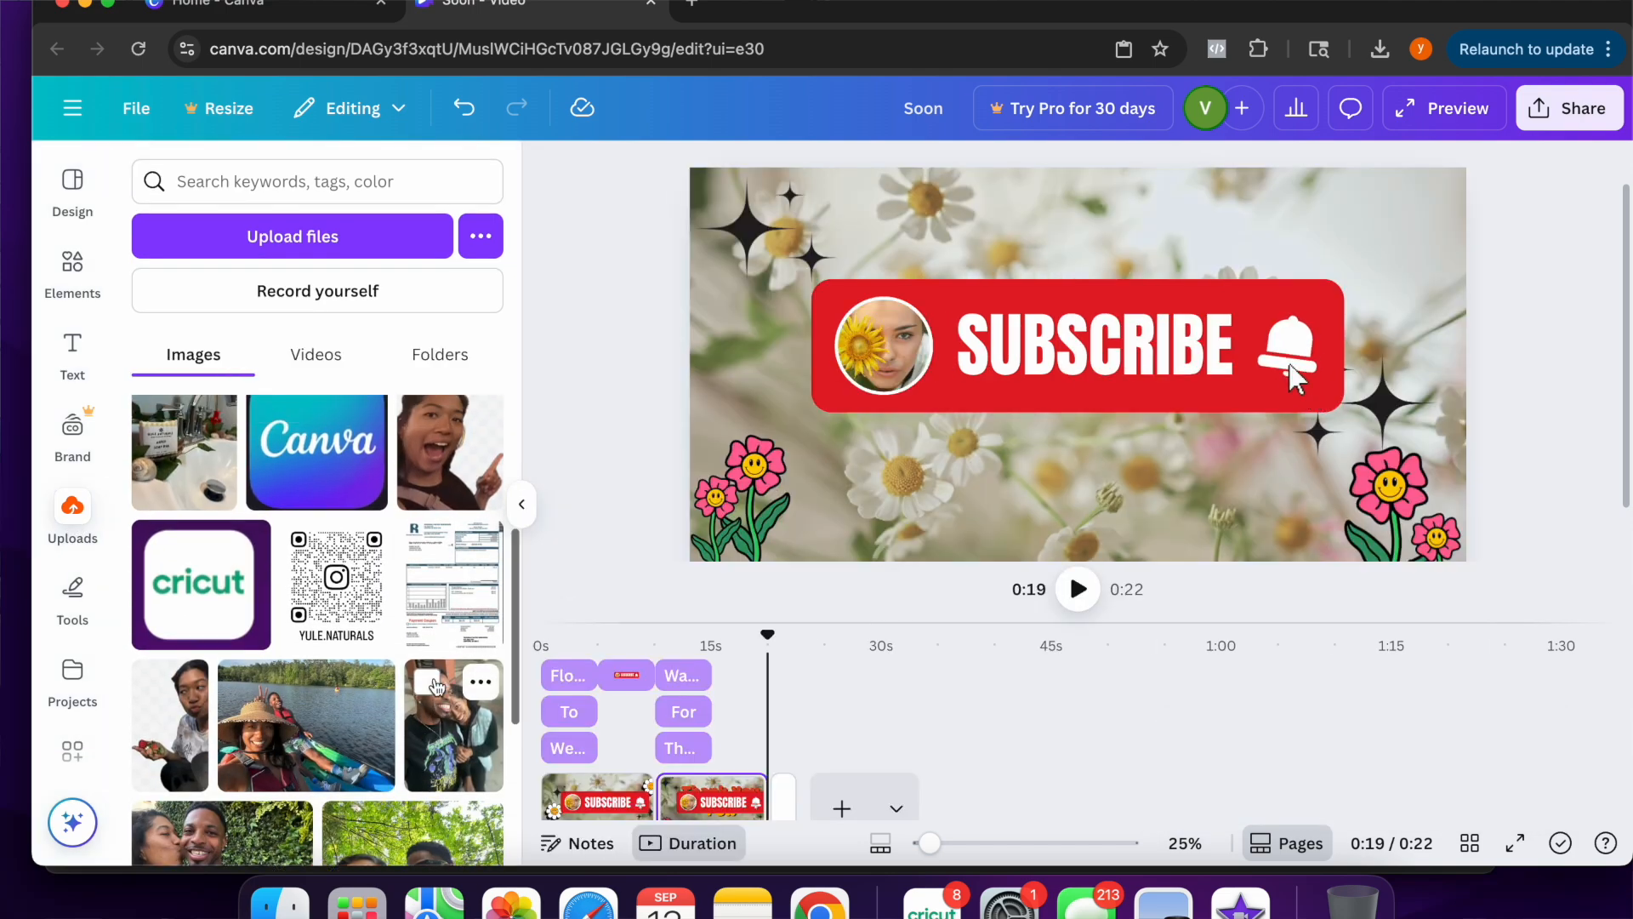
scroll(437, 686, "up", 4)
left_click_drag(272, 477, 932, 493)
left_click_drag(989, 420, 907, 365)
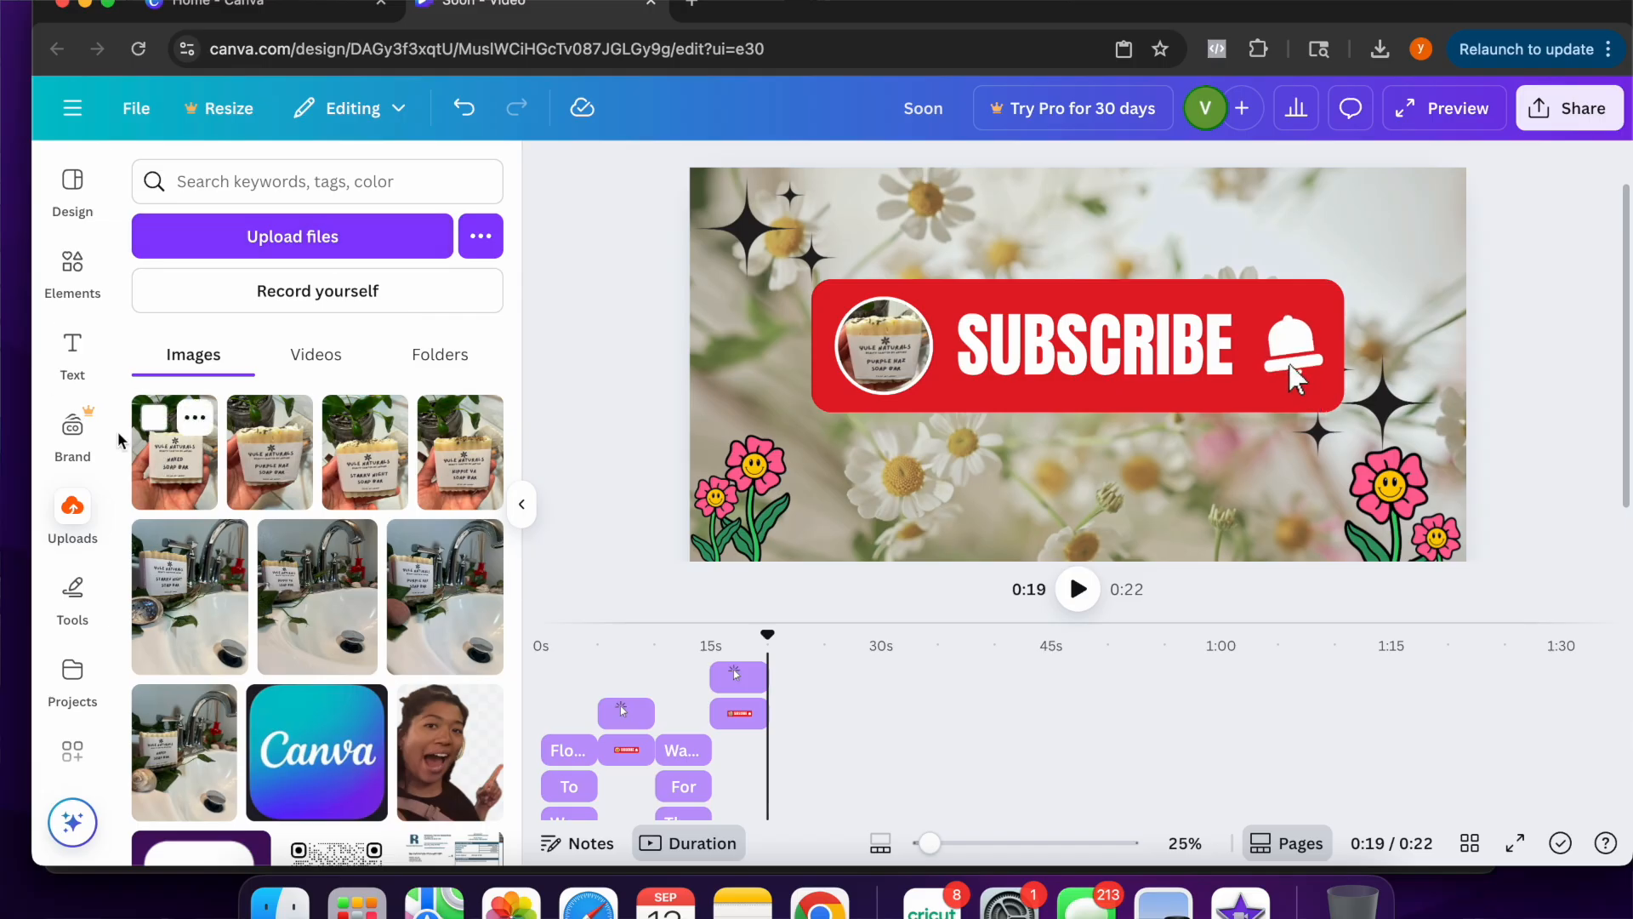
left_click(378, 223)
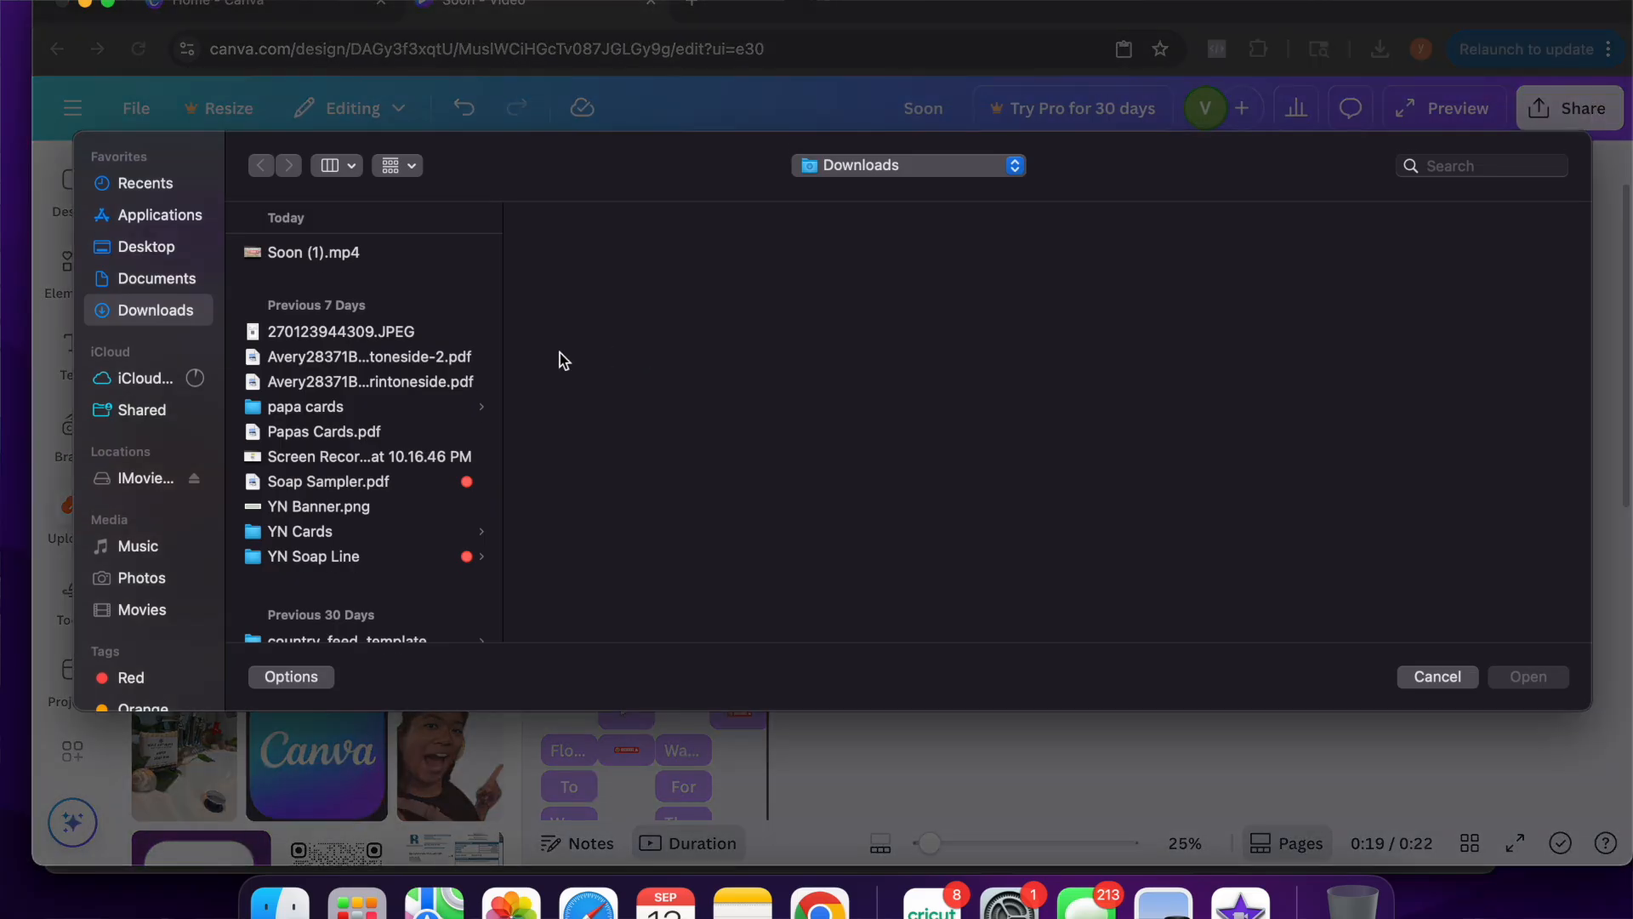
left_click(1437, 678)
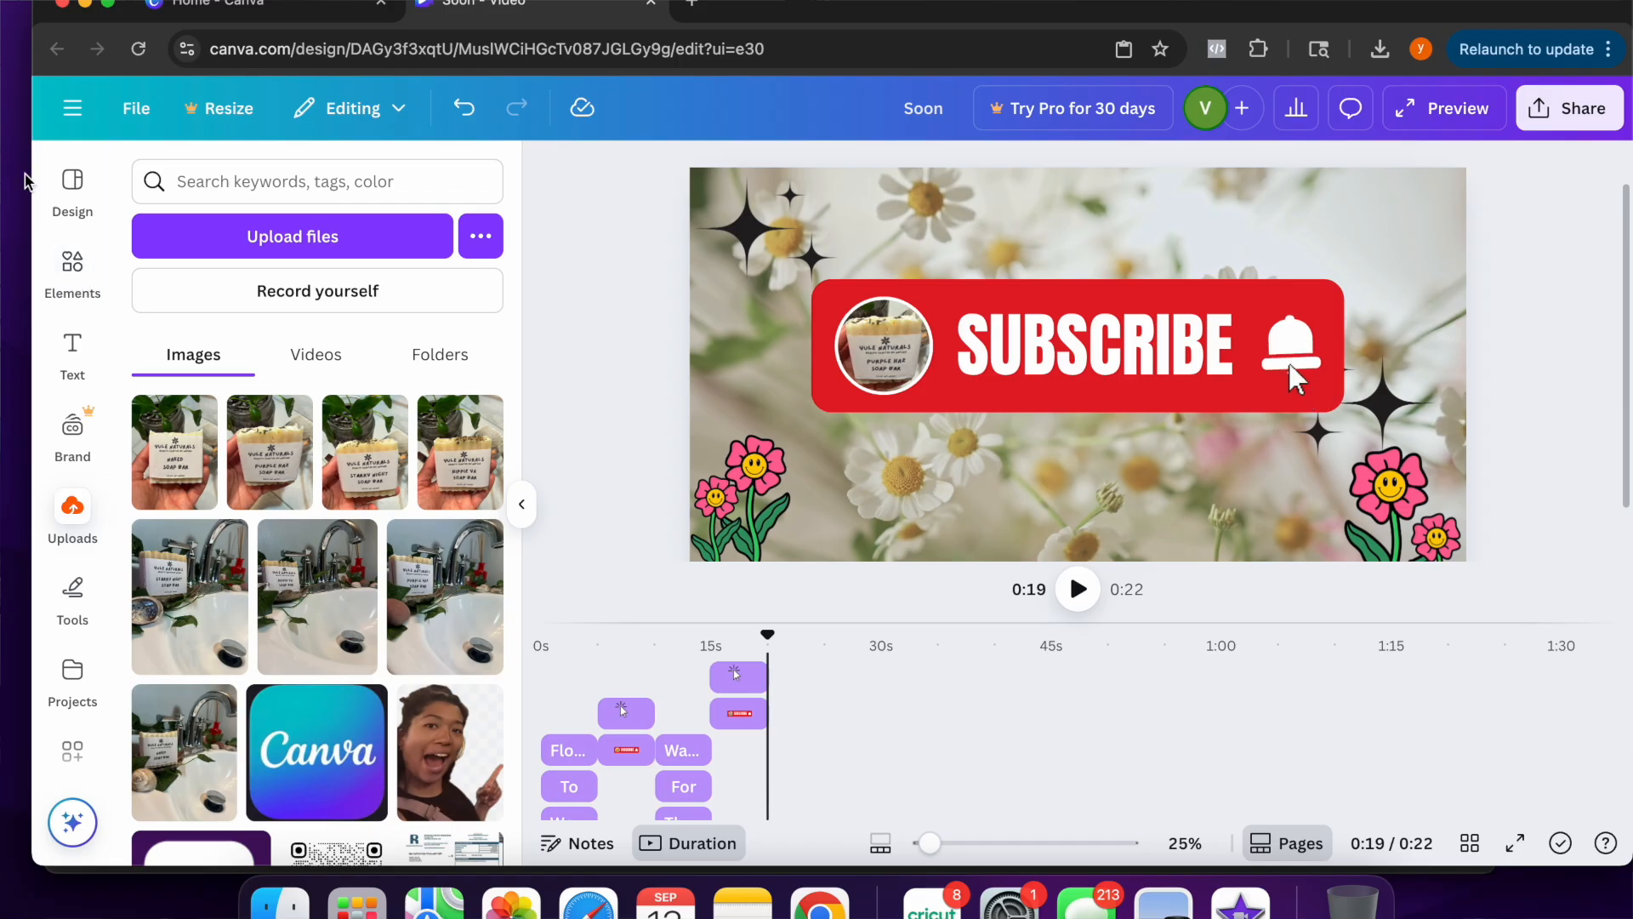
left_click(521, 504)
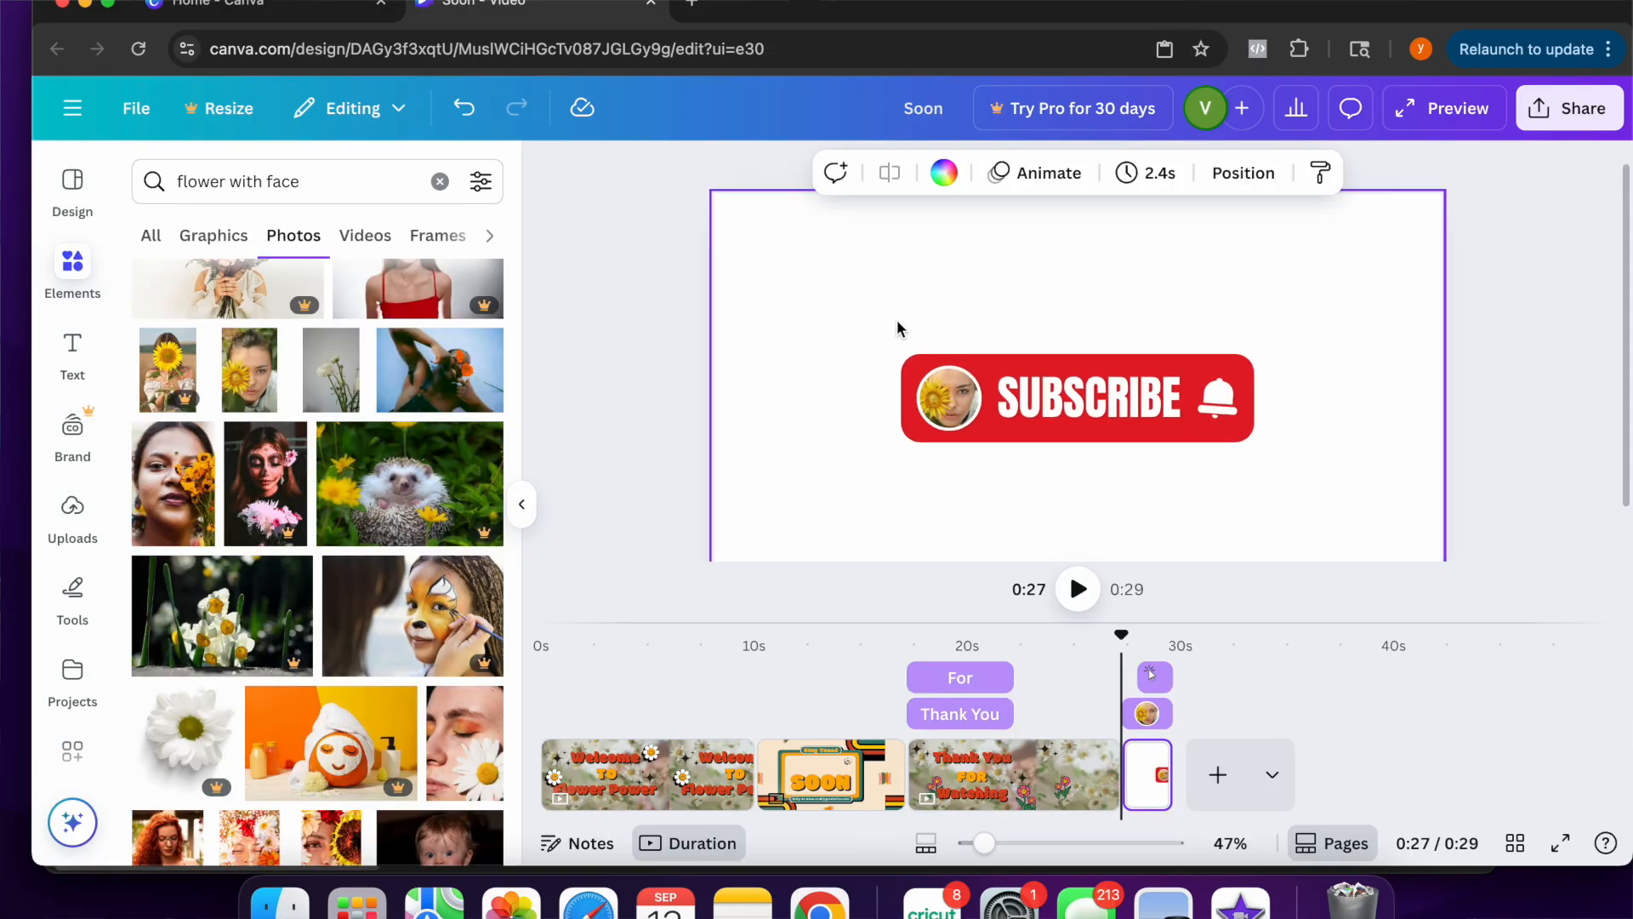
Group all pieces of the Subscribe button and move the group from the blank last page onto the Thank You page
left_click_drag(1015, 451, 1289, 480)
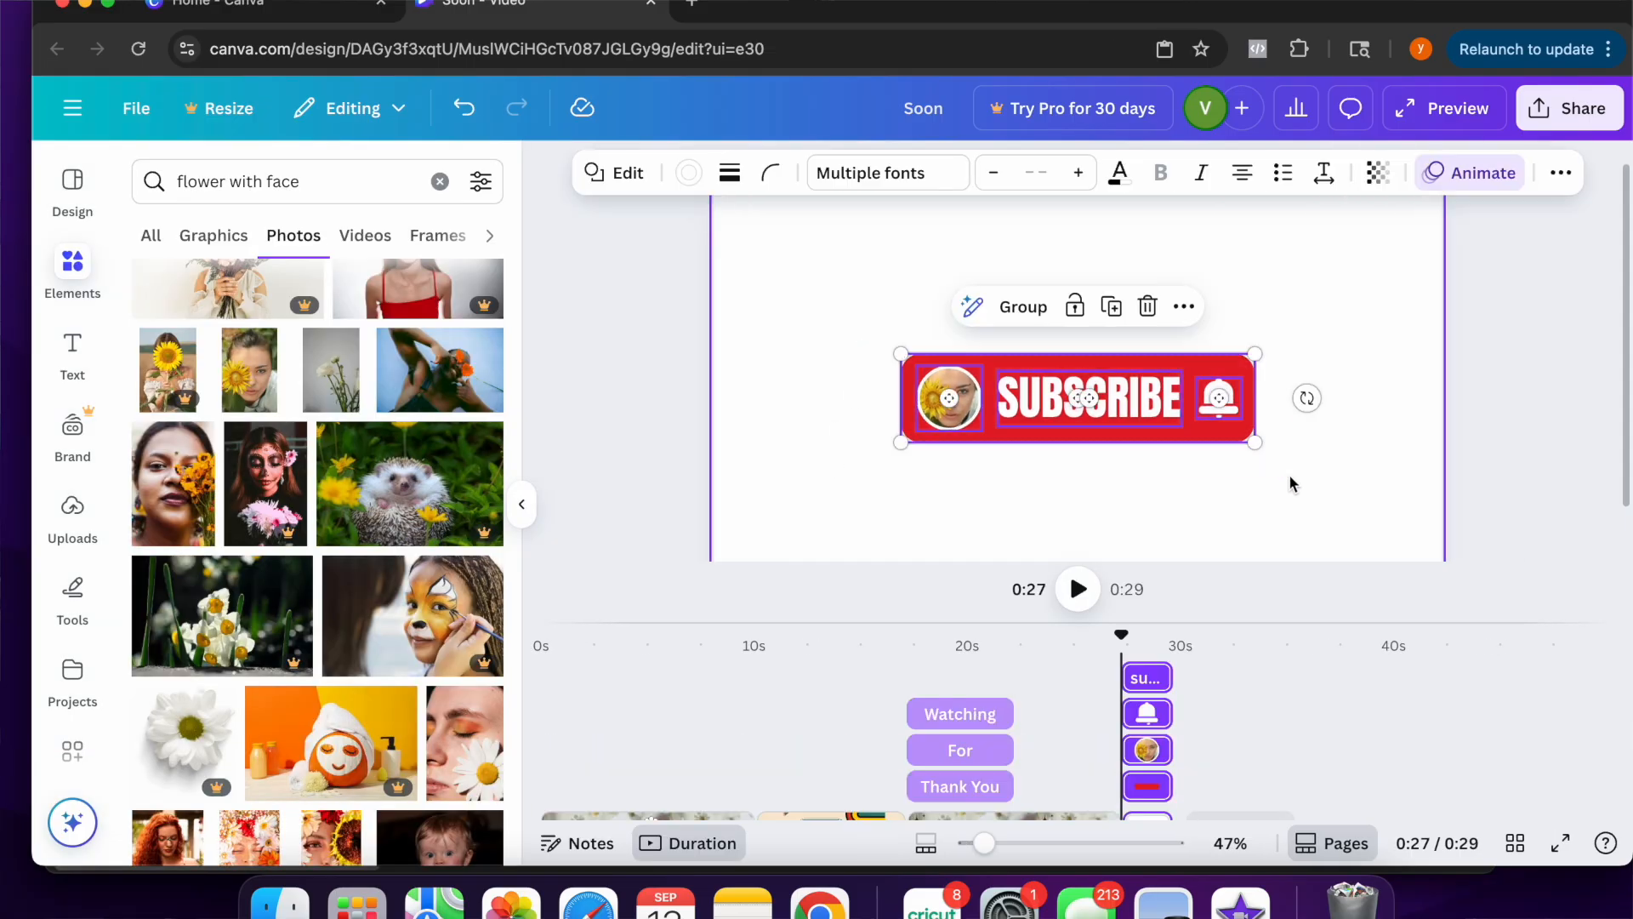
left_click(1020, 310)
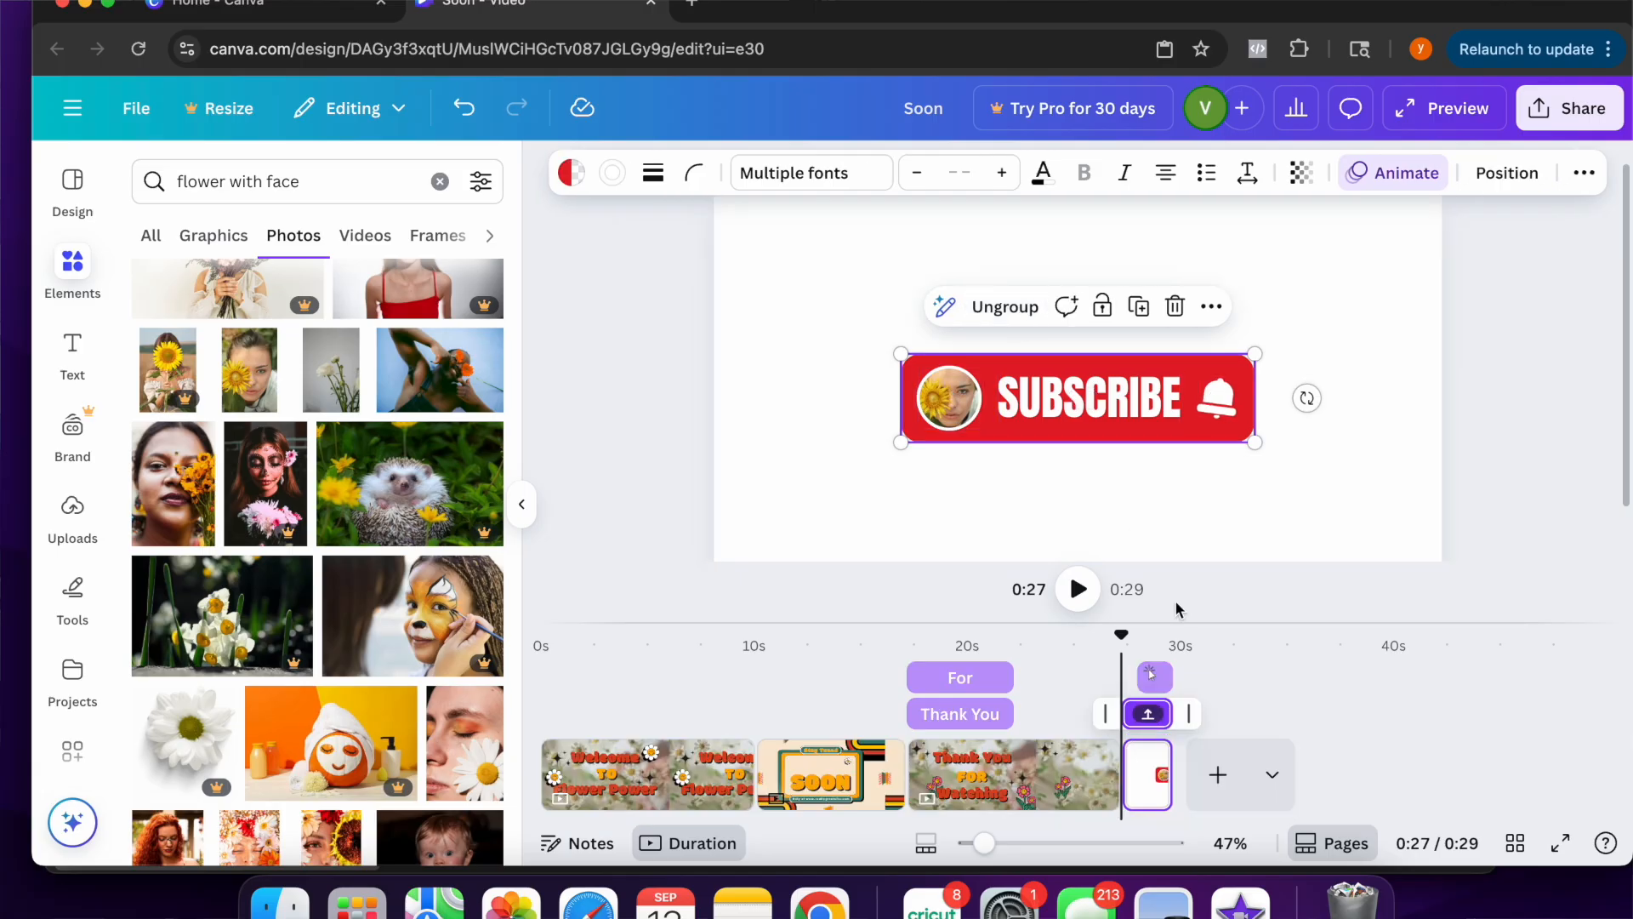
key("Delete")
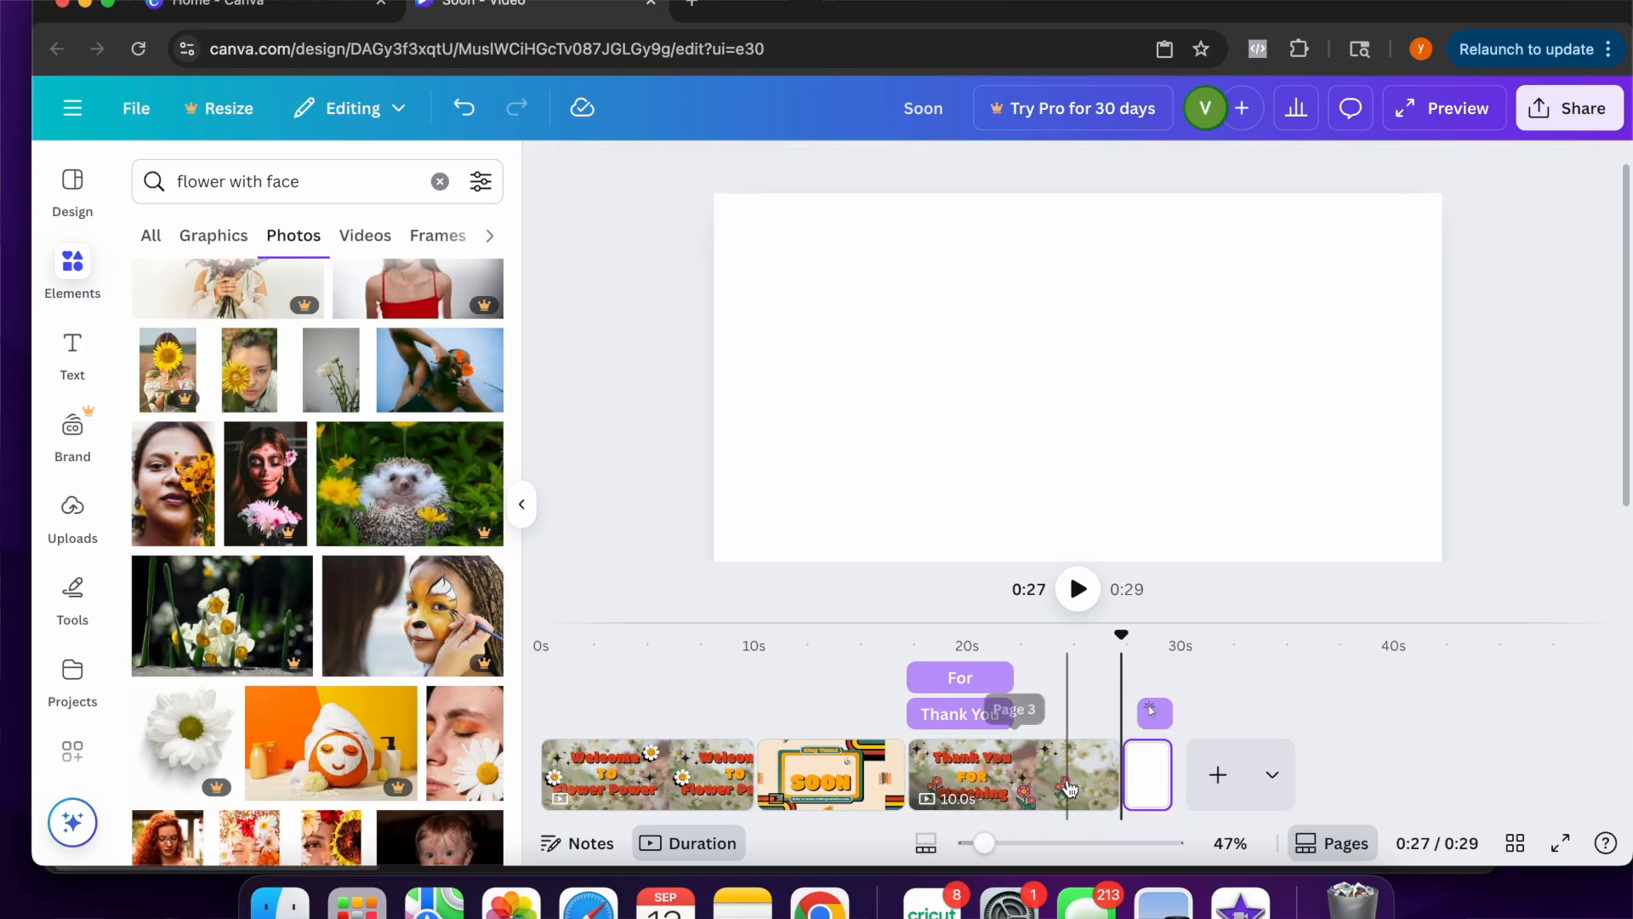
left_click(1066, 704)
left_click(1033, 493)
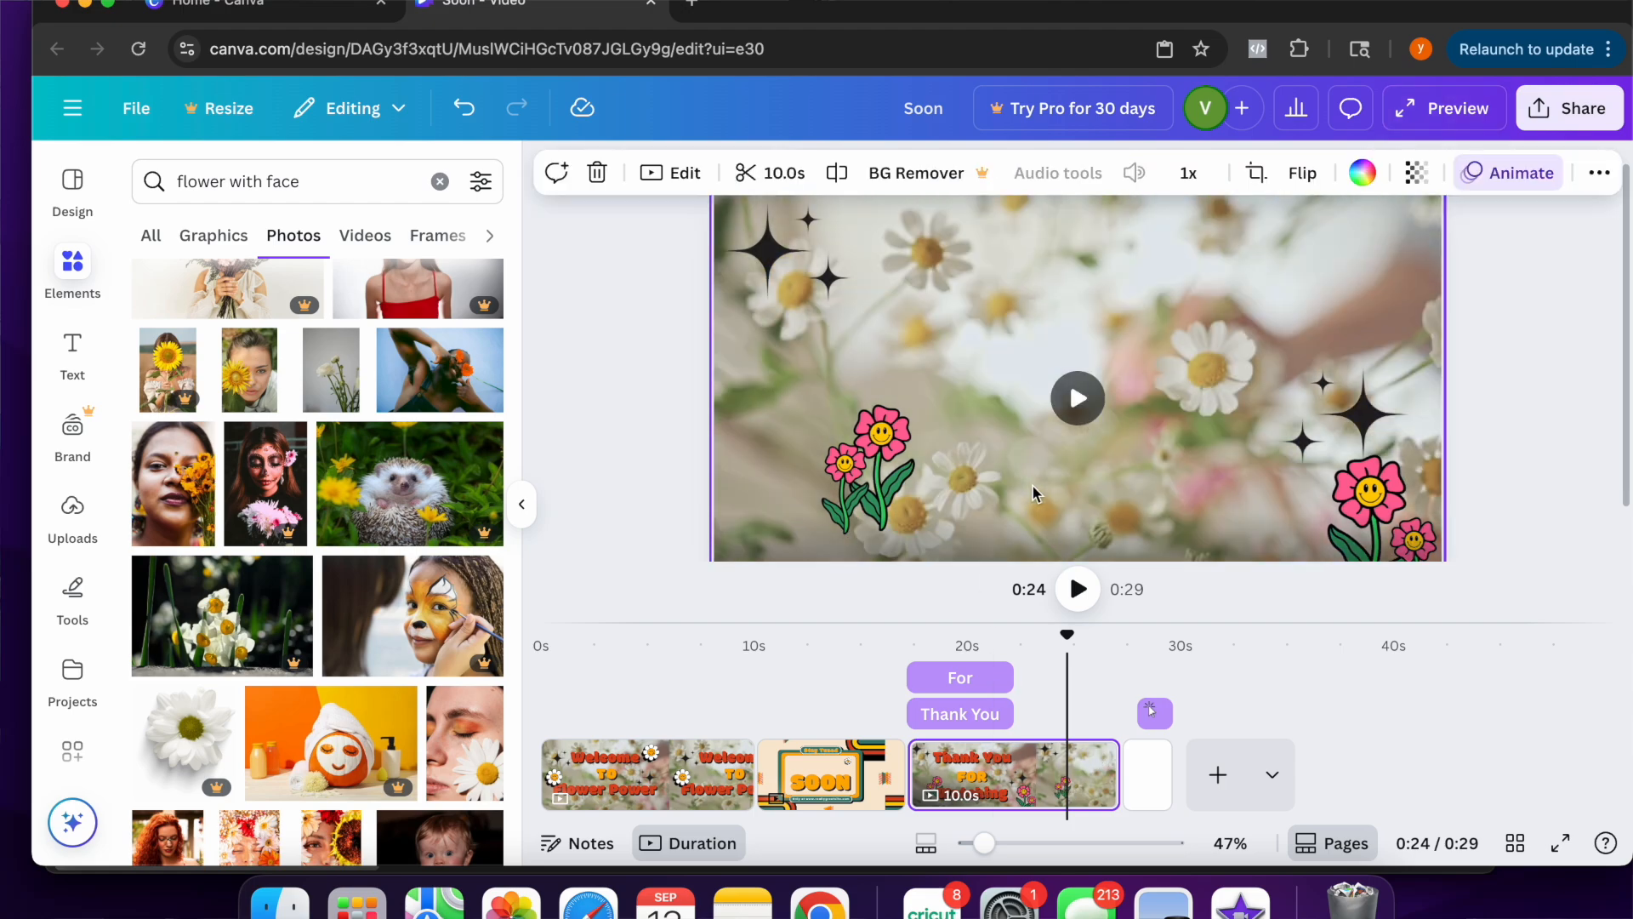
key("super+z")
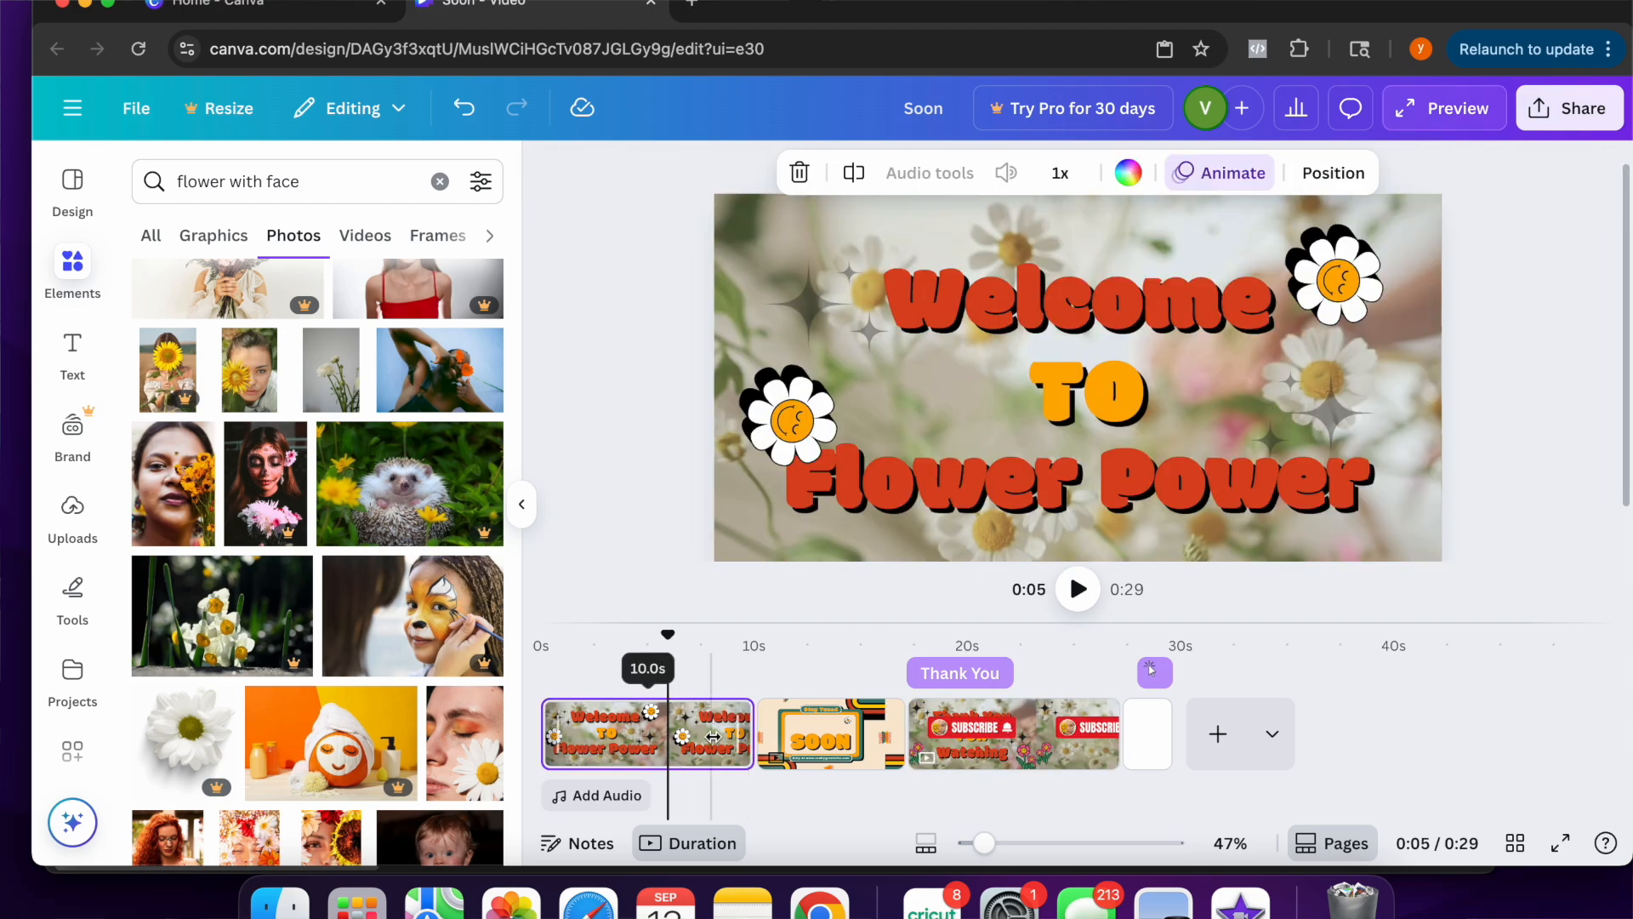
Paste the Subscribe button group onto the Welcome page and trim its start so it appears at about 5 s
scroll(683, 753, "up", 2)
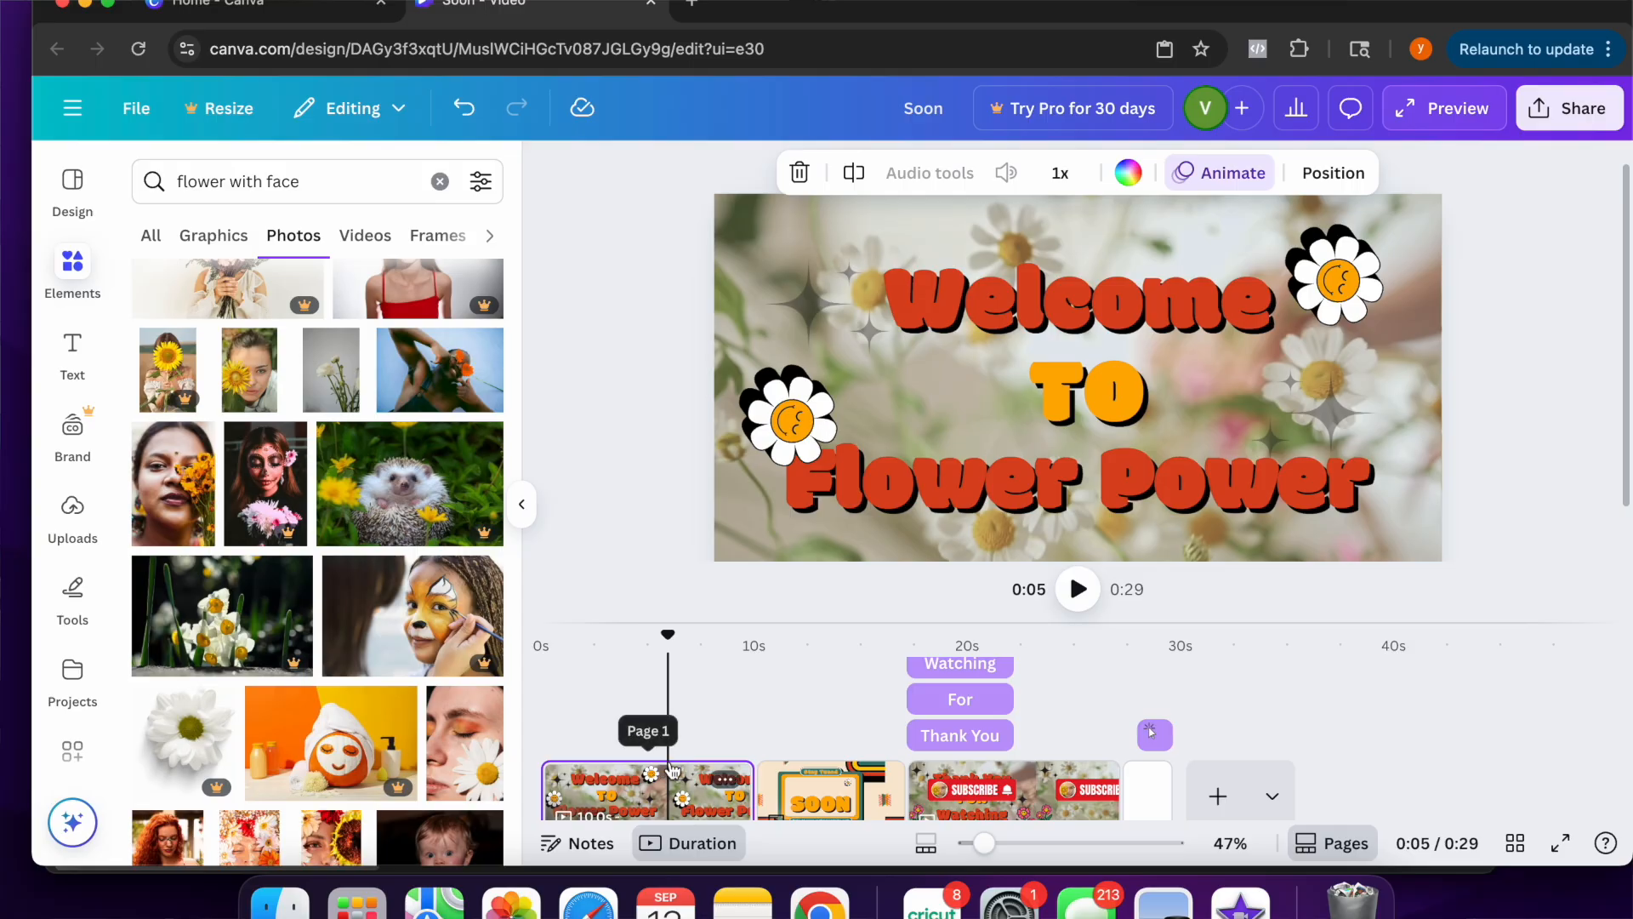
key("super+v")
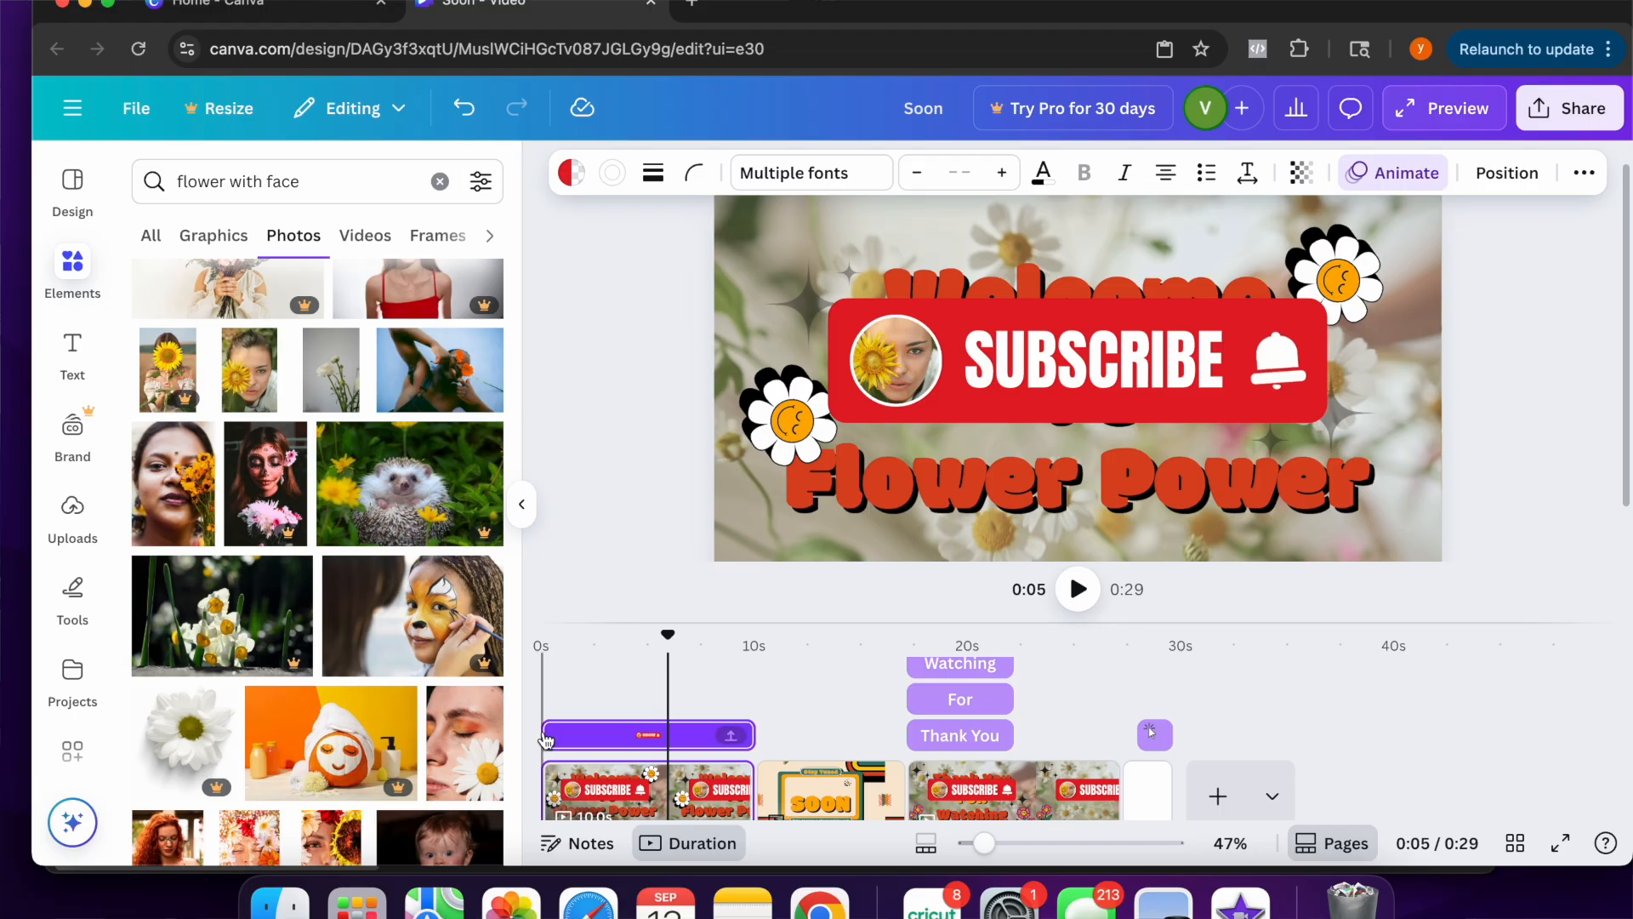
left_click_drag(553, 734, 659, 739)
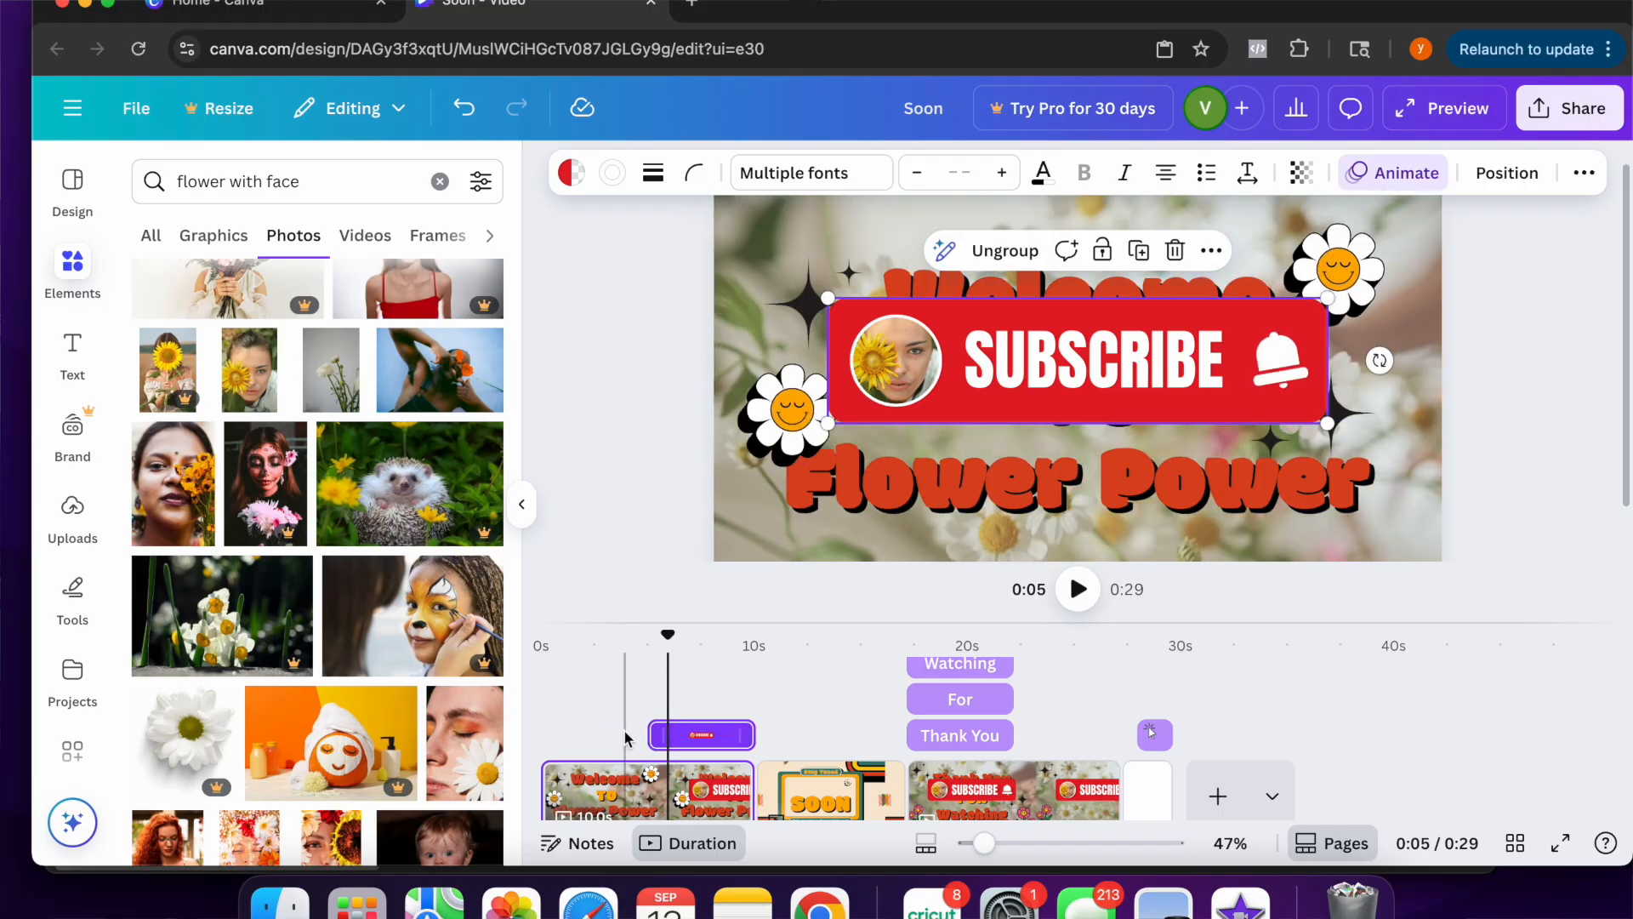
Shorten the "Welcome", "To" and "Flower Power" texts on the first page to end at about 5 s, where the Subscribe button starts
left_click(618, 779)
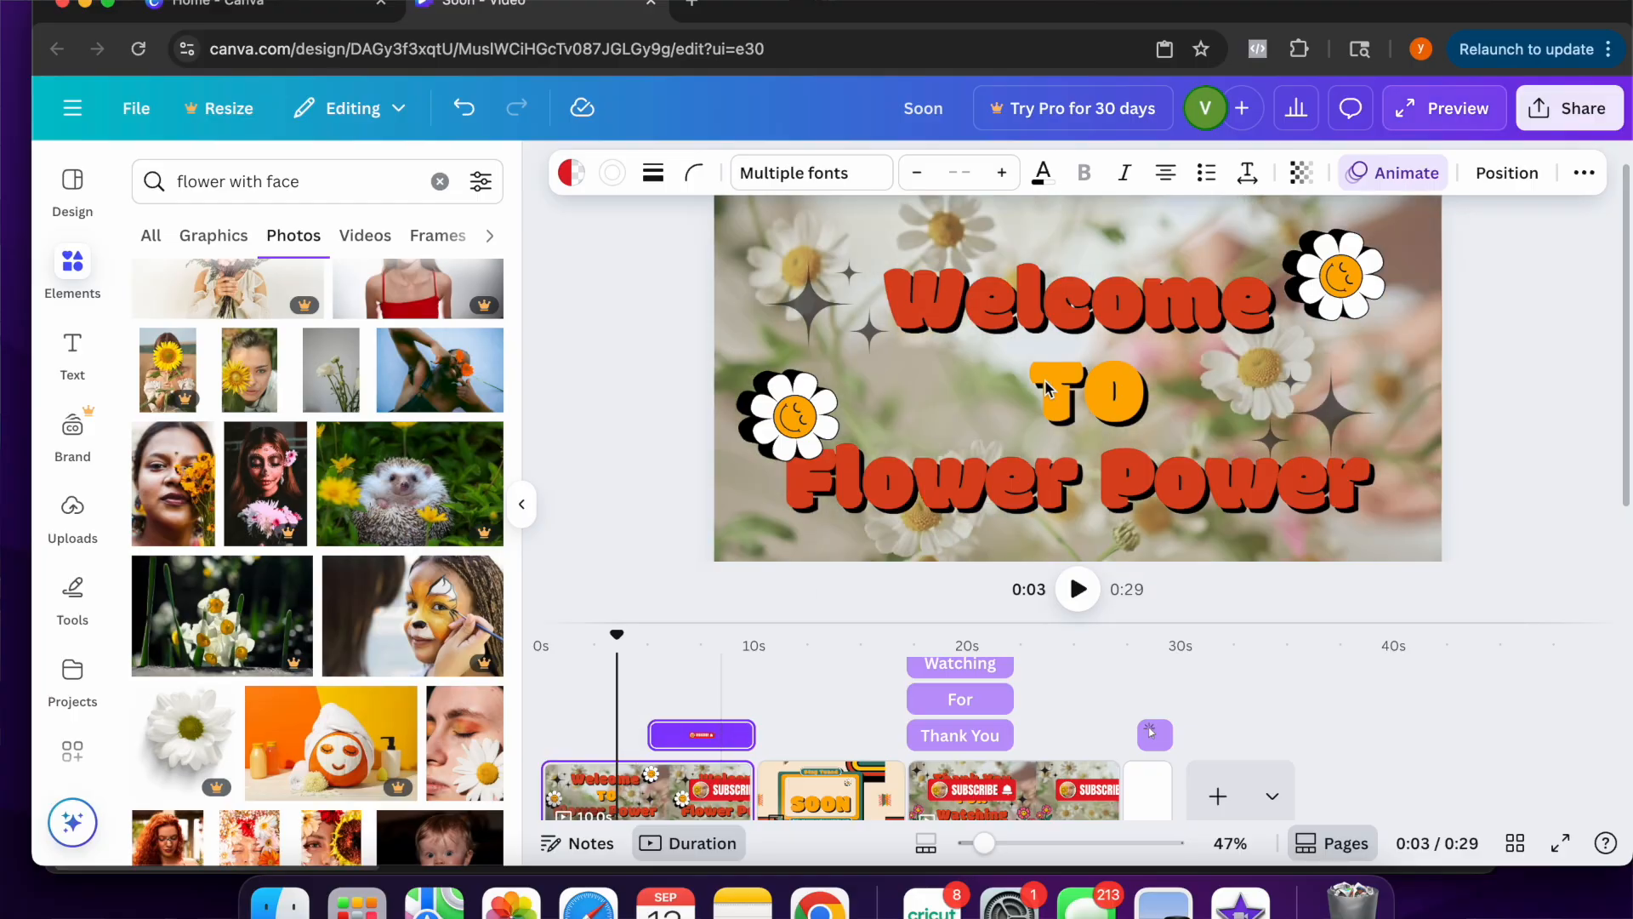
left_click(1039, 325)
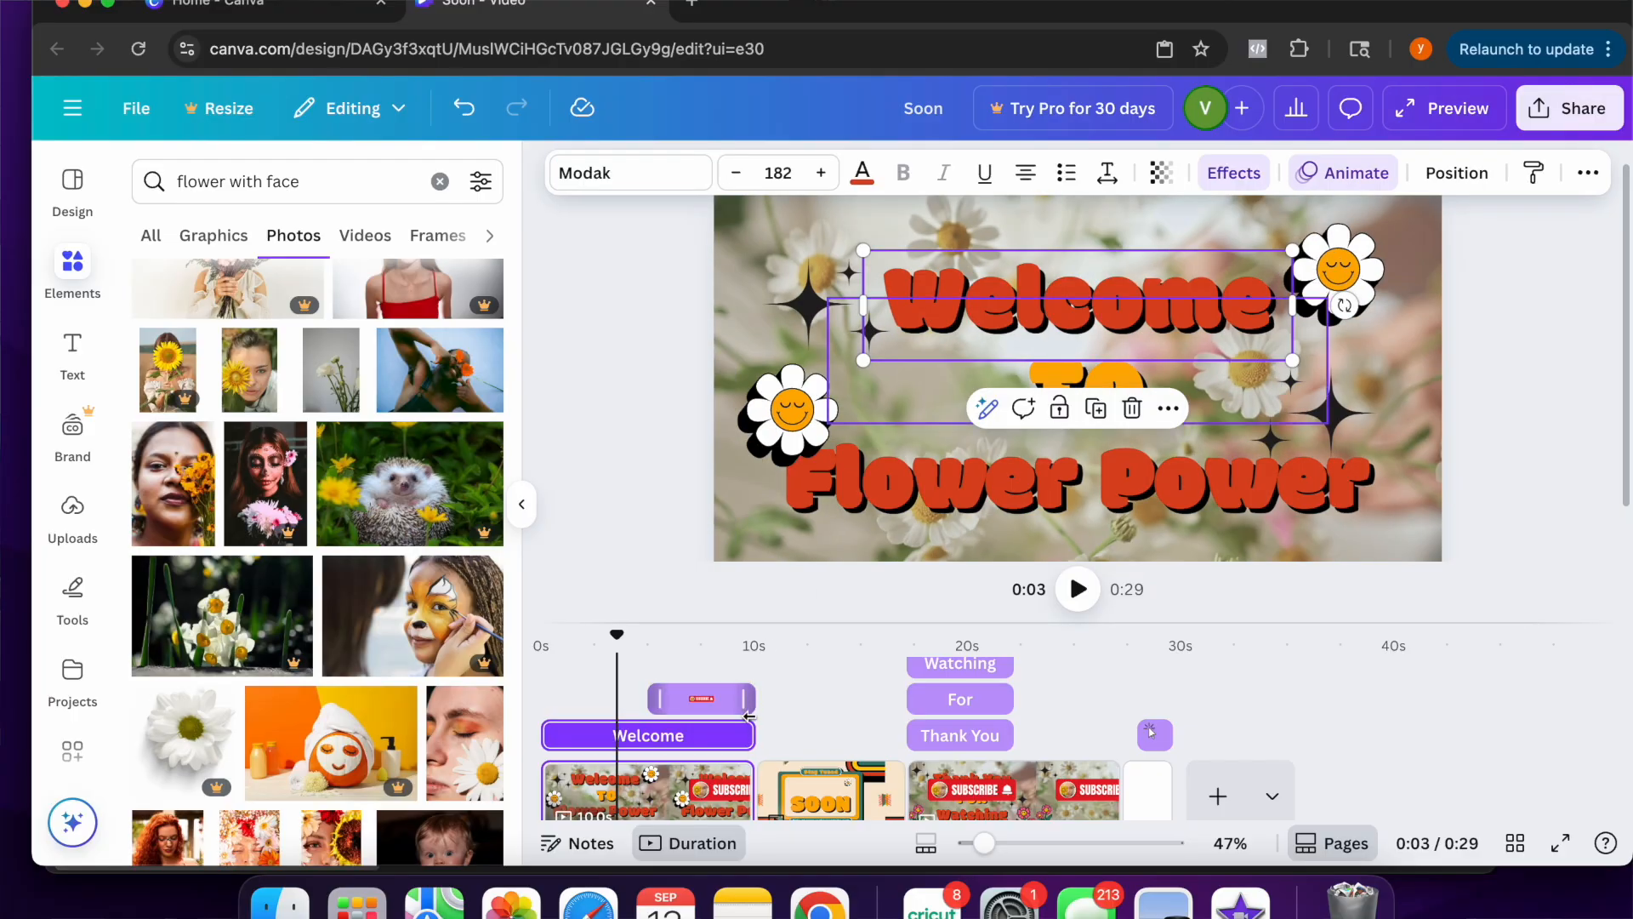
left_click_drag(734, 739, 645, 736)
left_click(1144, 382)
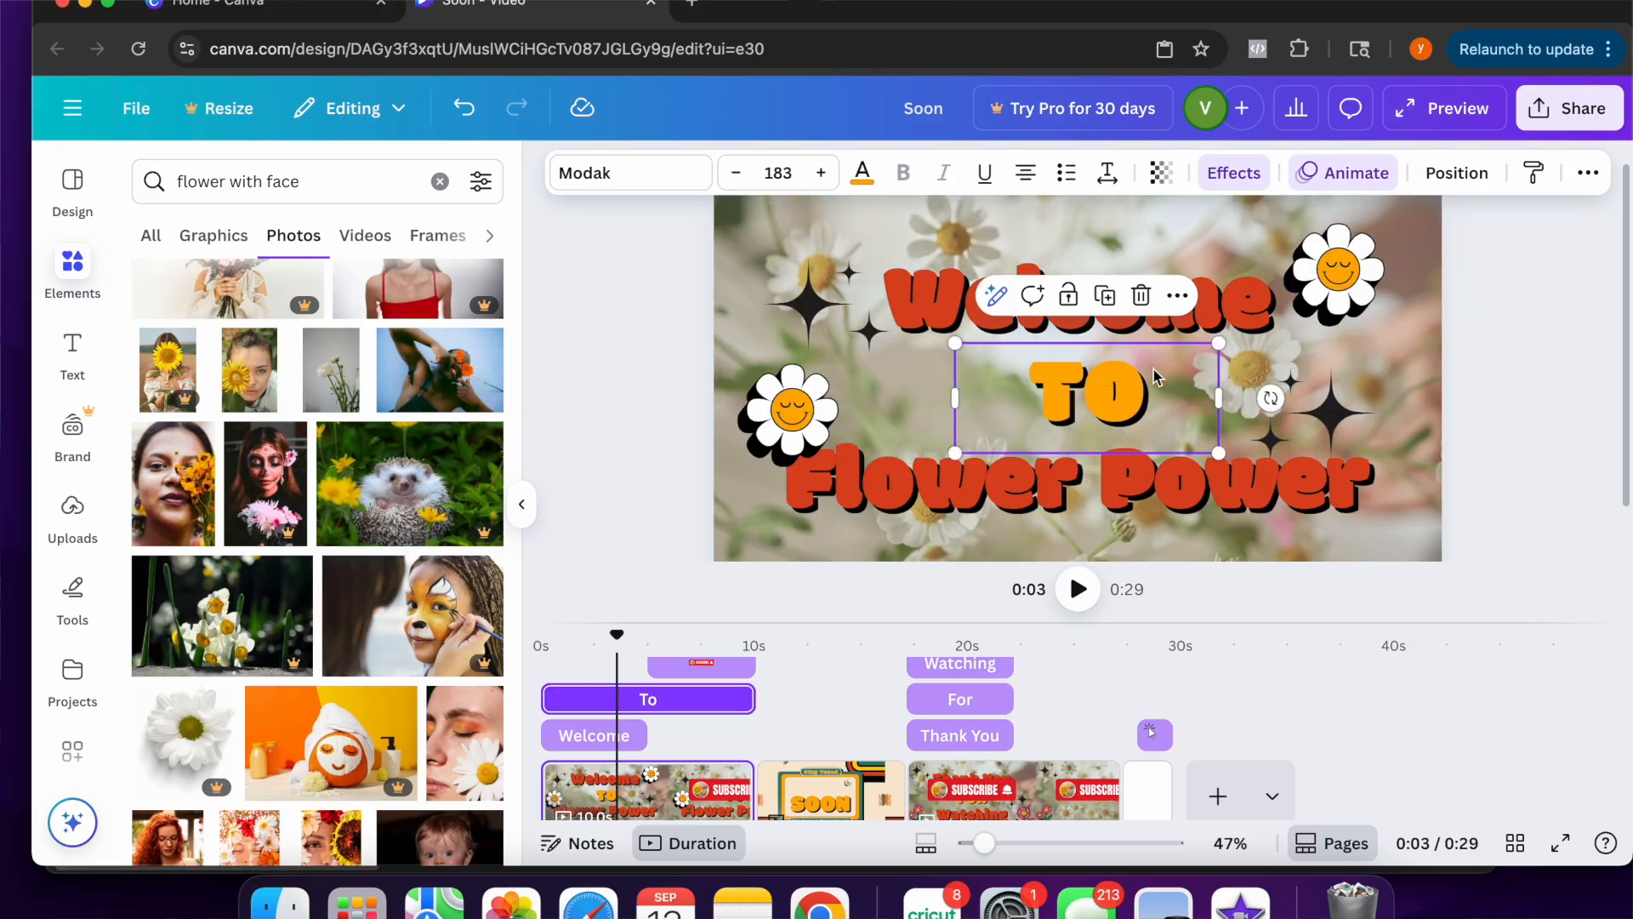
left_click_drag(747, 698, 646, 699)
left_click(934, 498)
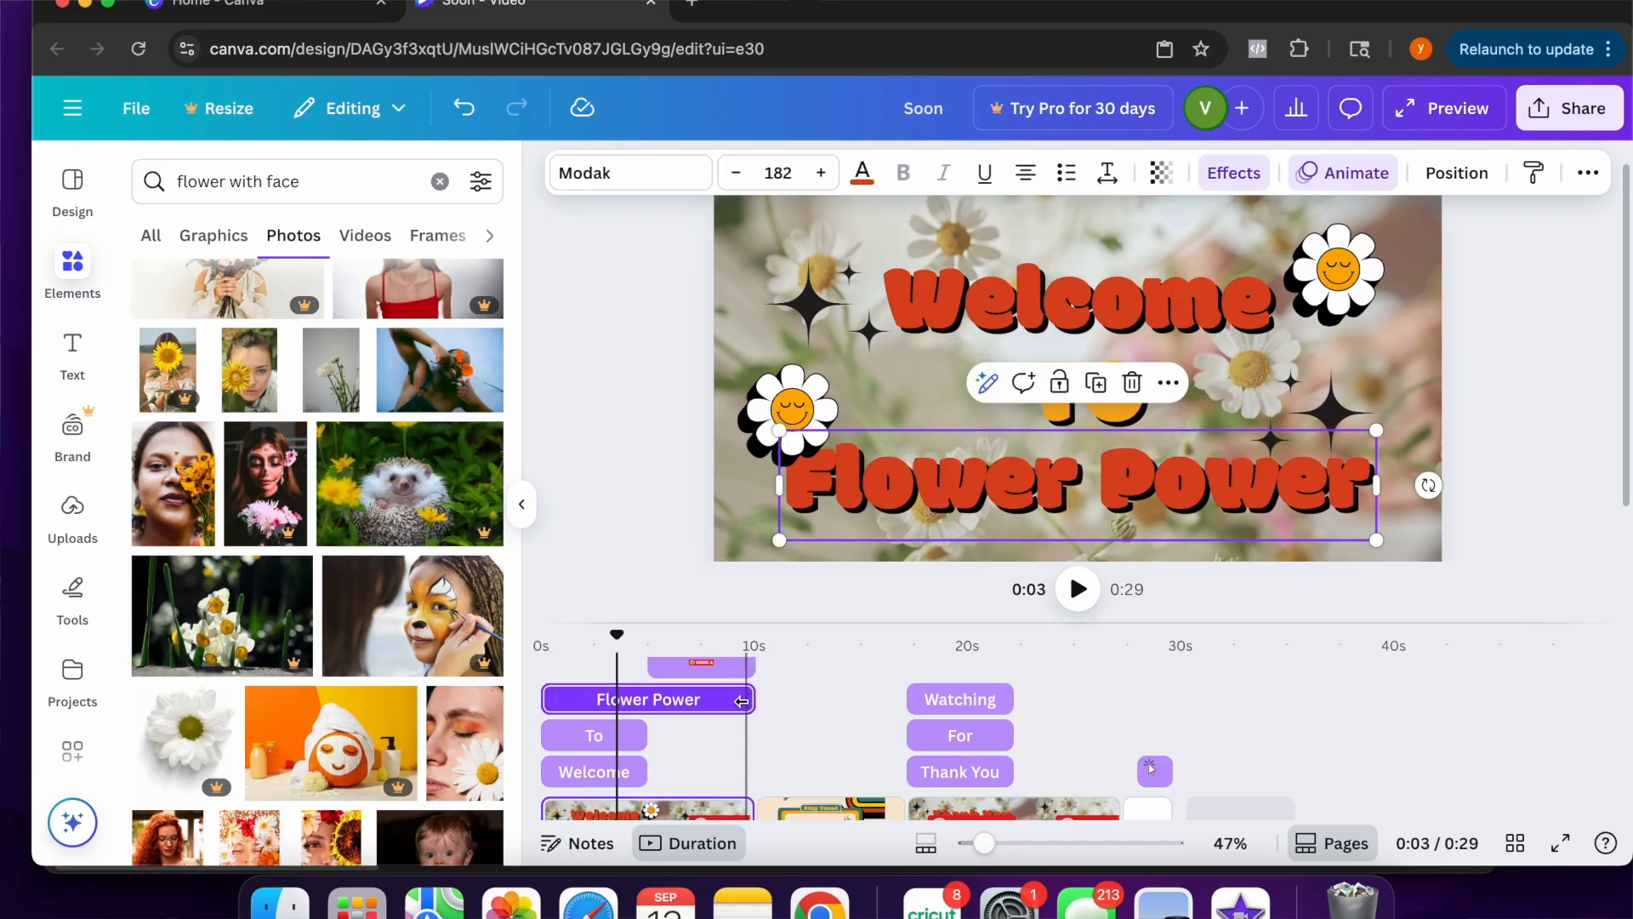
left_click_drag(749, 699, 645, 699)
Delete the "Stay Tuned SOON" page between the Welcome and Thank You pages
left_click(813, 666)
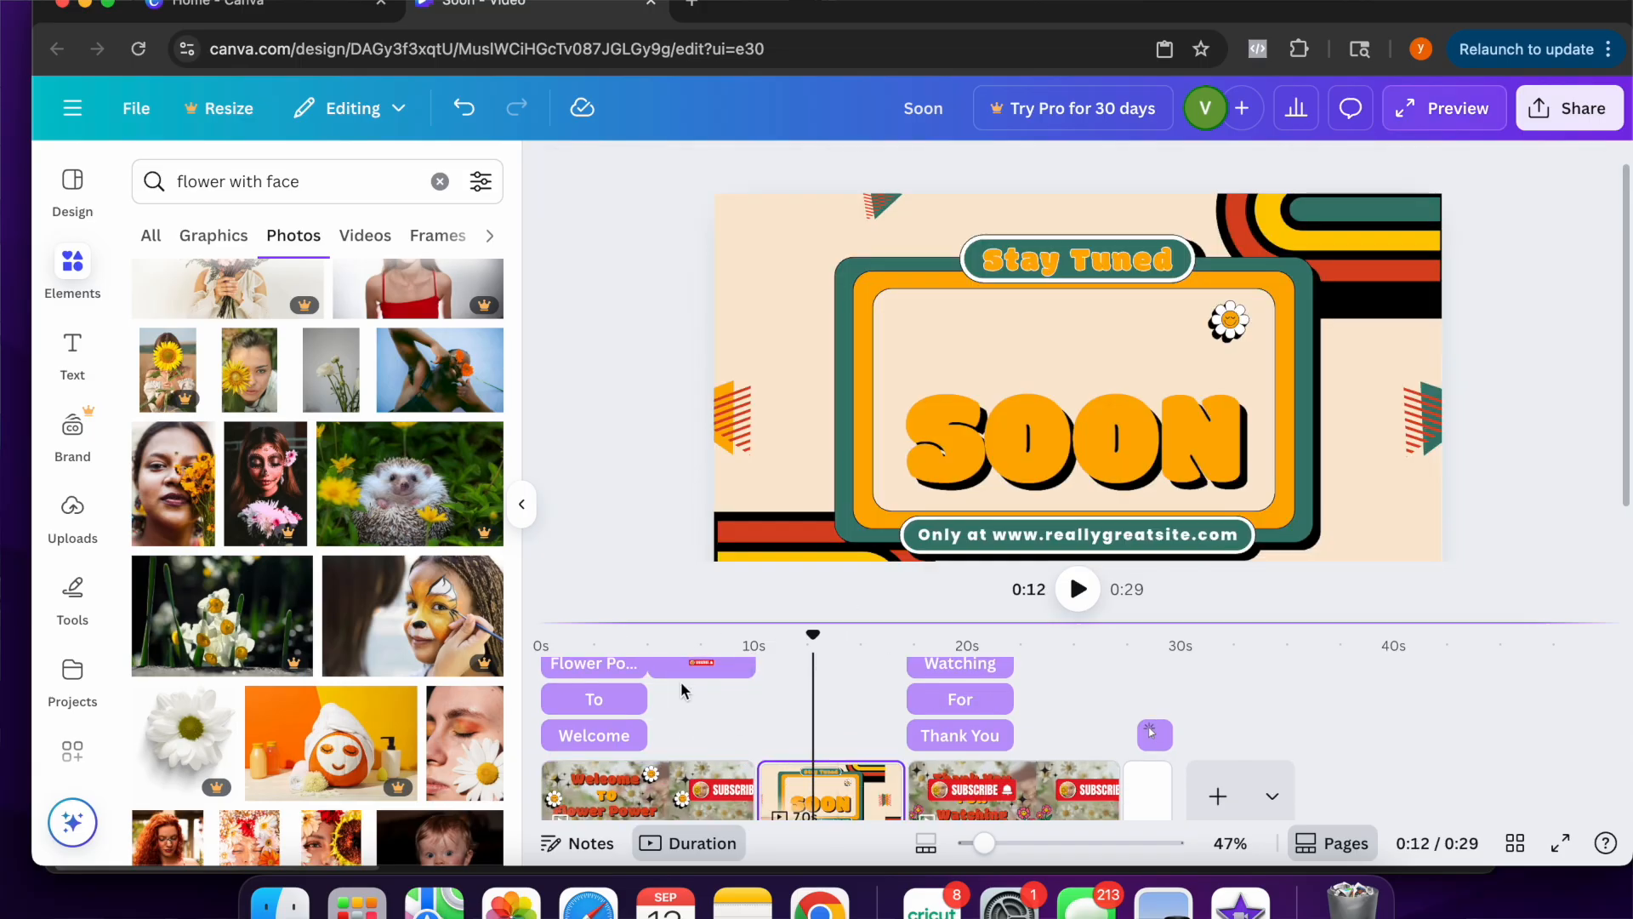
scroll(855, 783, "down", 2)
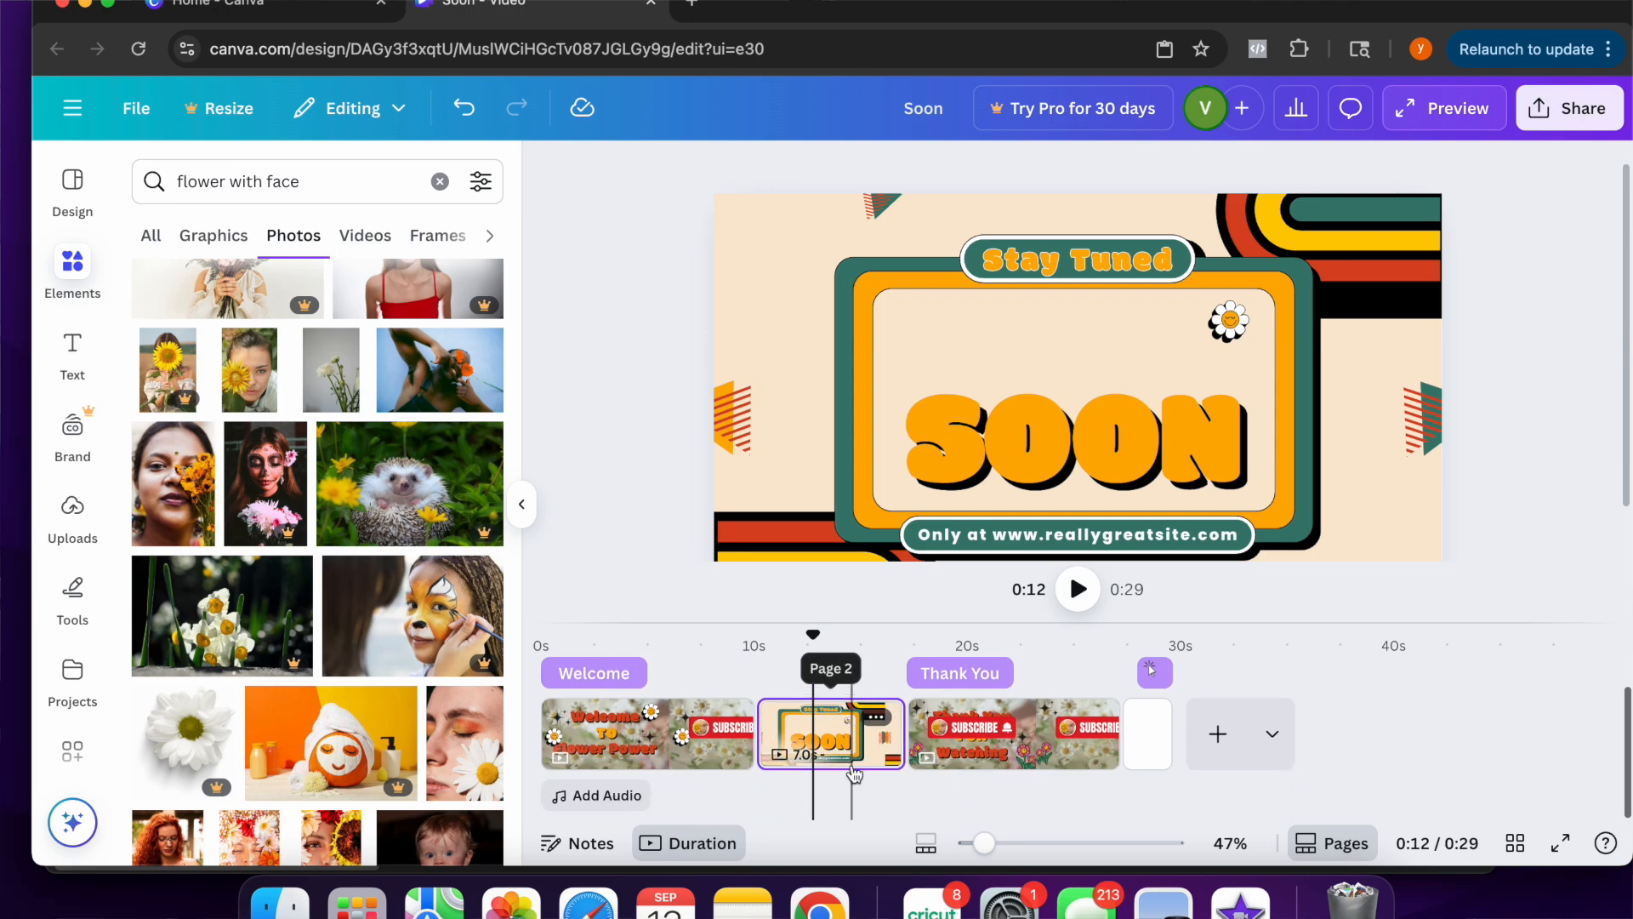
left_click(838, 739)
key("Delete")
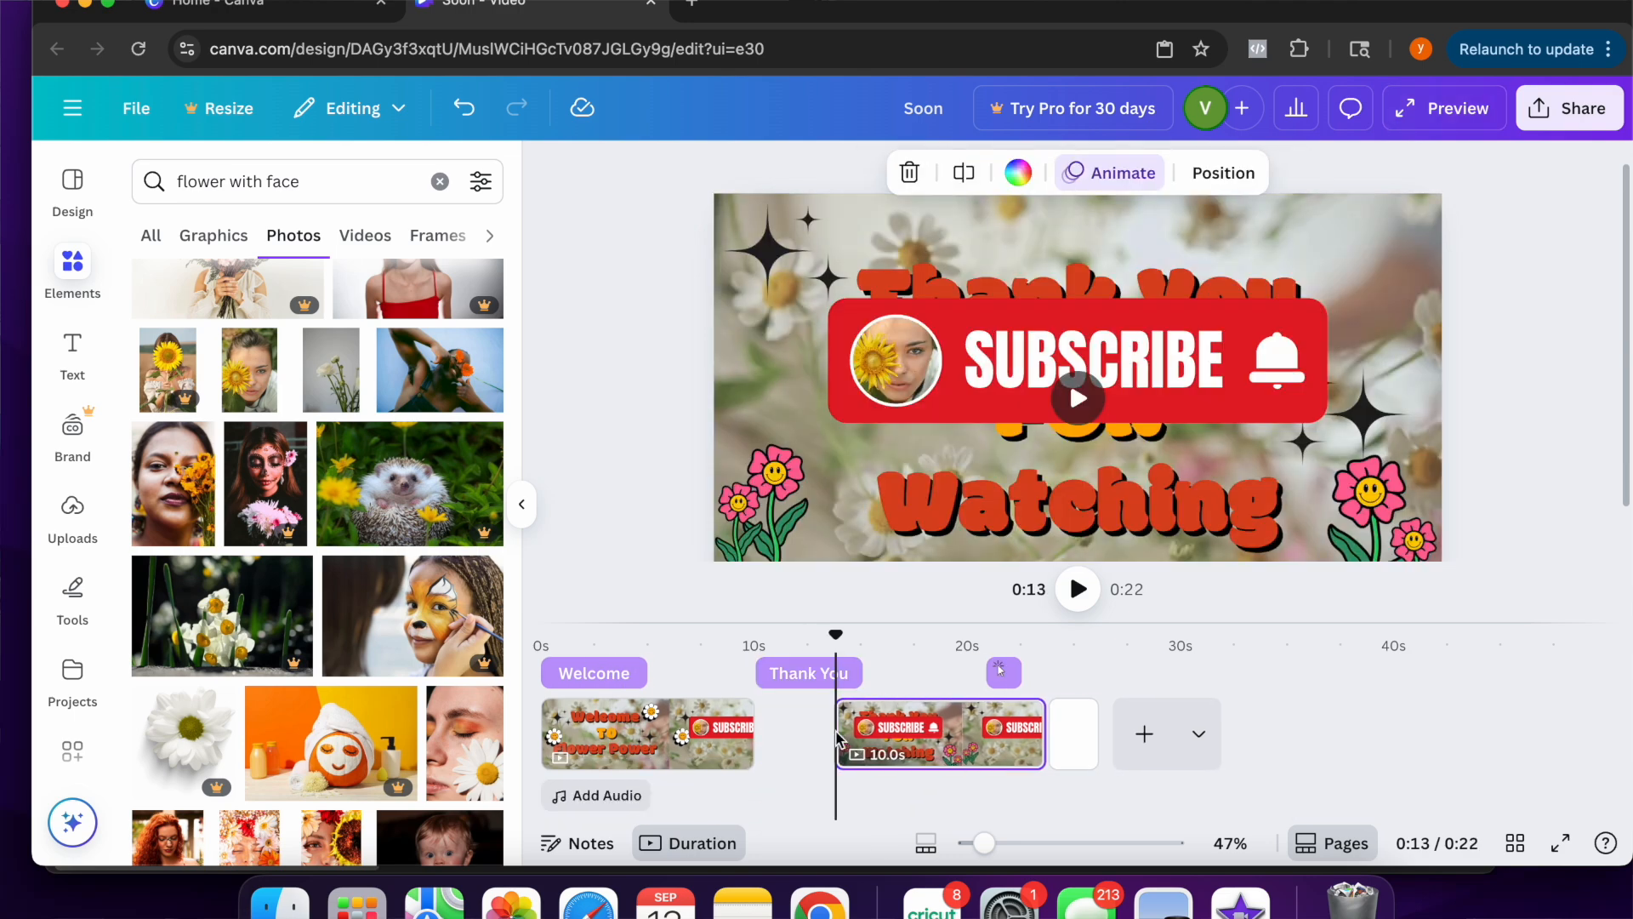
Move the cursor graphic from the blank last page to the Thank You page and position it over the Subscribe button's bell
scroll(820, 704, "up", 2)
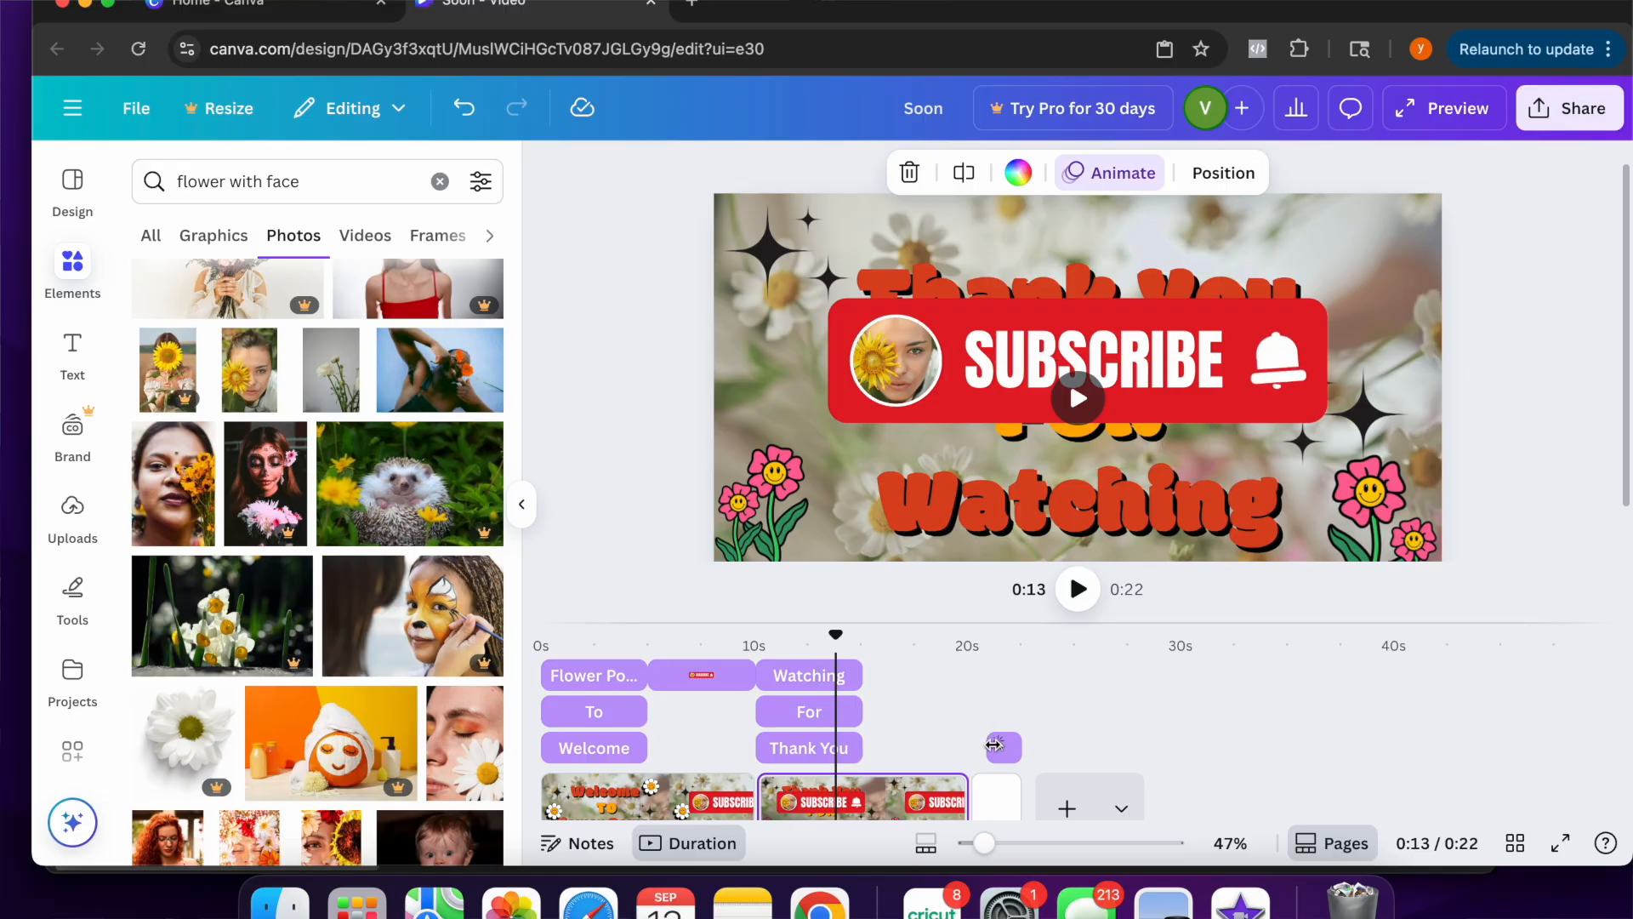
left_click(999, 747)
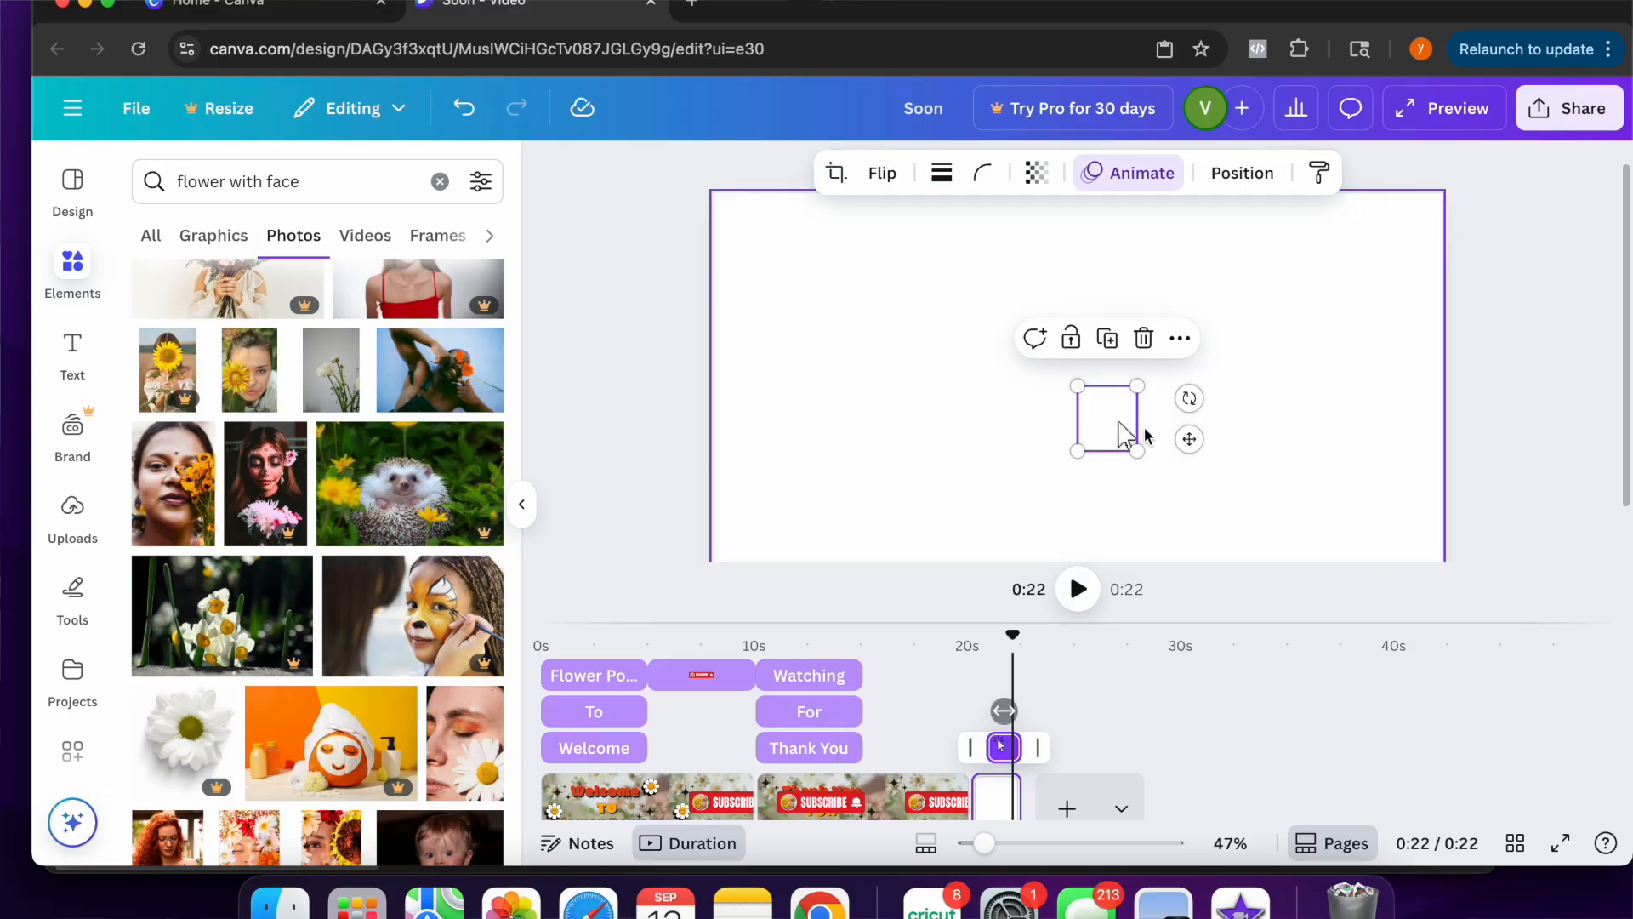
key("Delete")
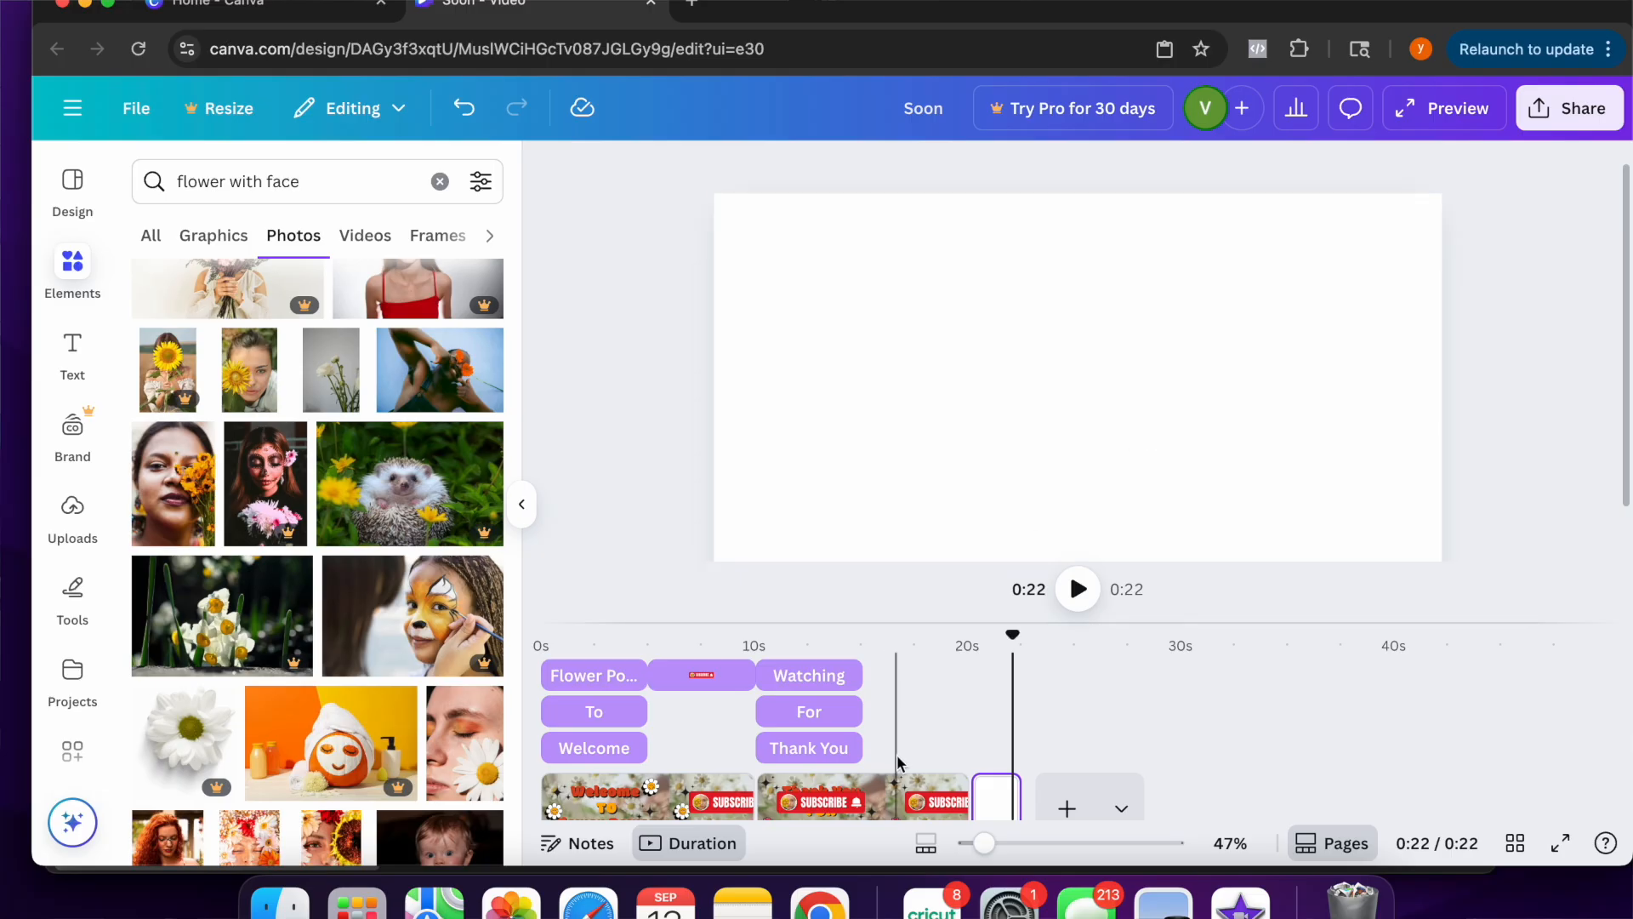
left_click(898, 755)
left_click(1134, 415)
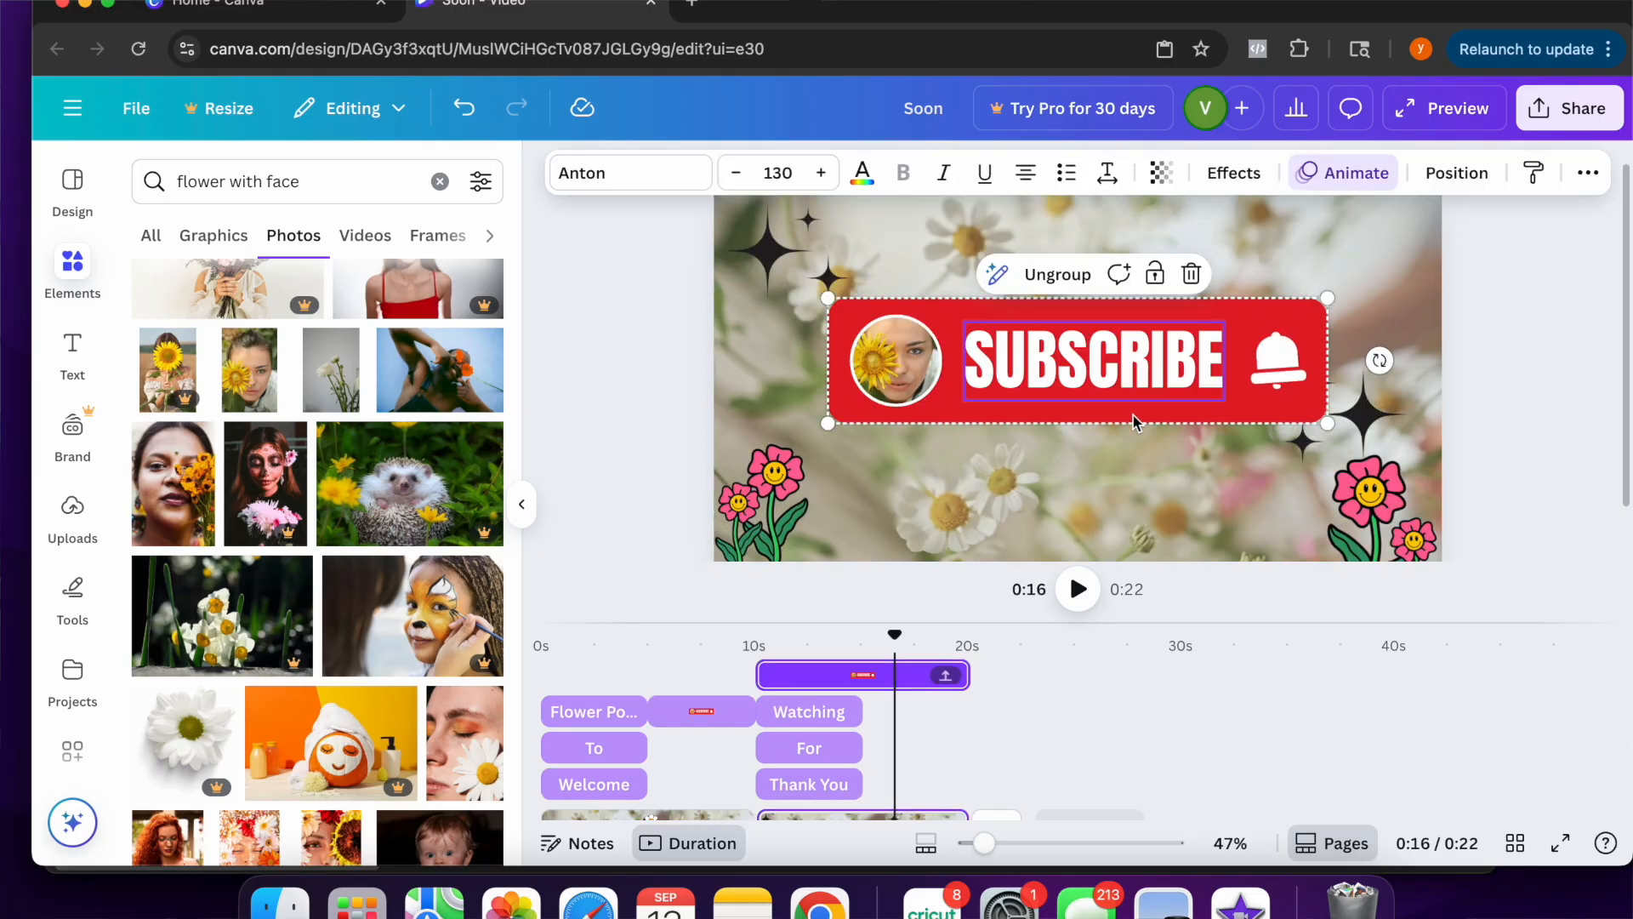
left_click(1123, 419)
left_click_drag(1114, 425, 1273, 374)
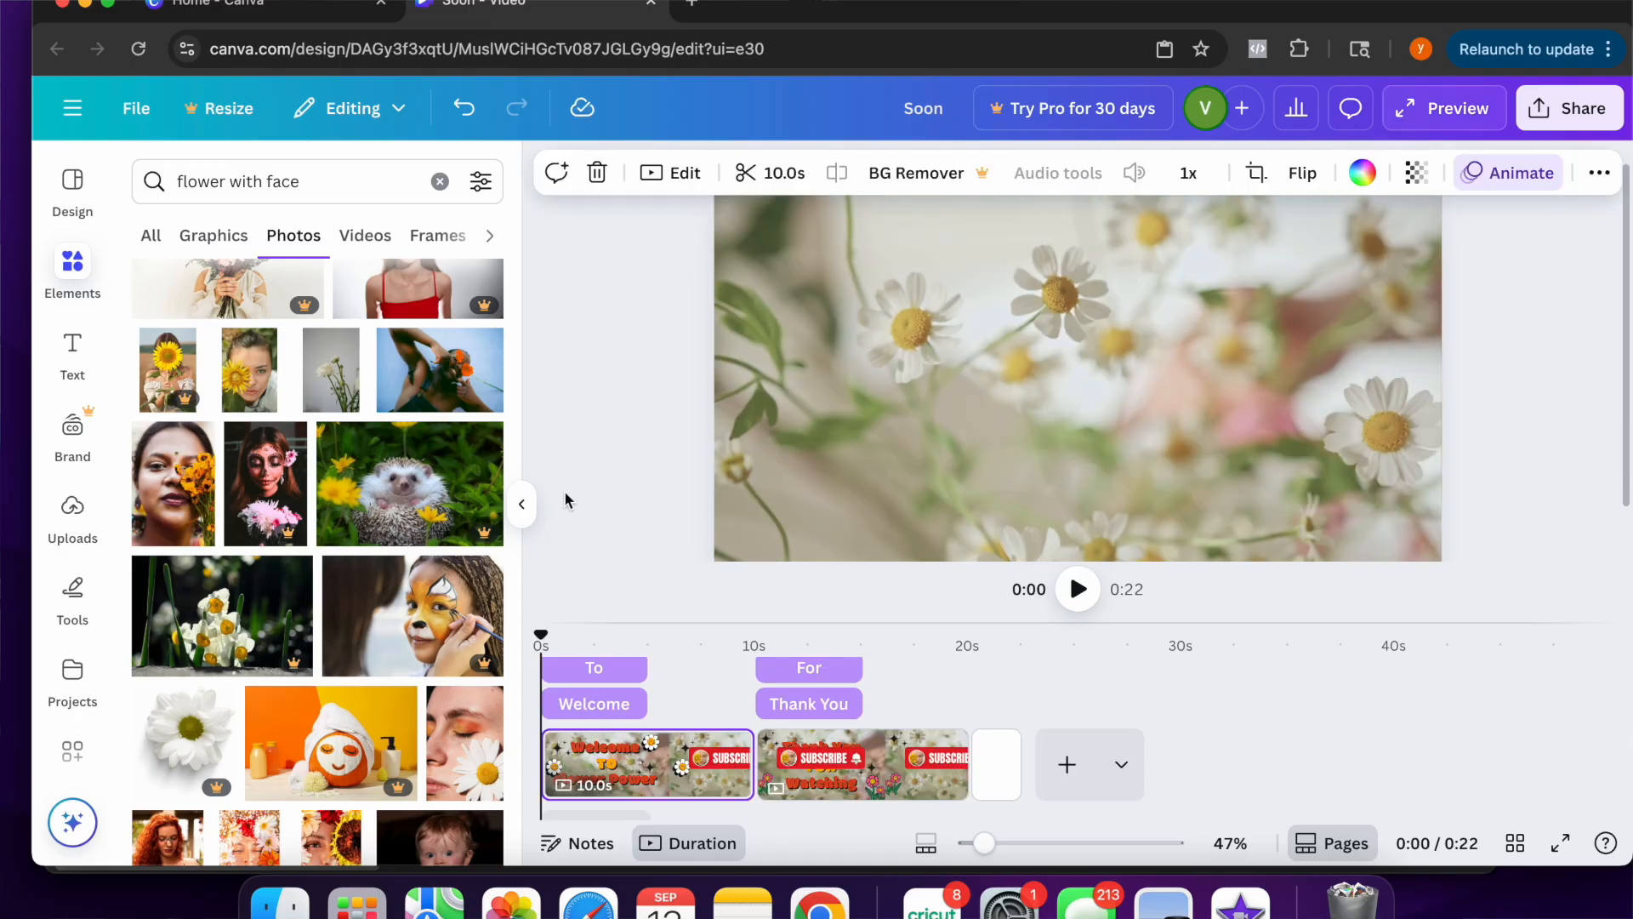
Play the video from the start to review the Welcome page and its Subscribe button, pausing at about 9 s
left_click(519, 503)
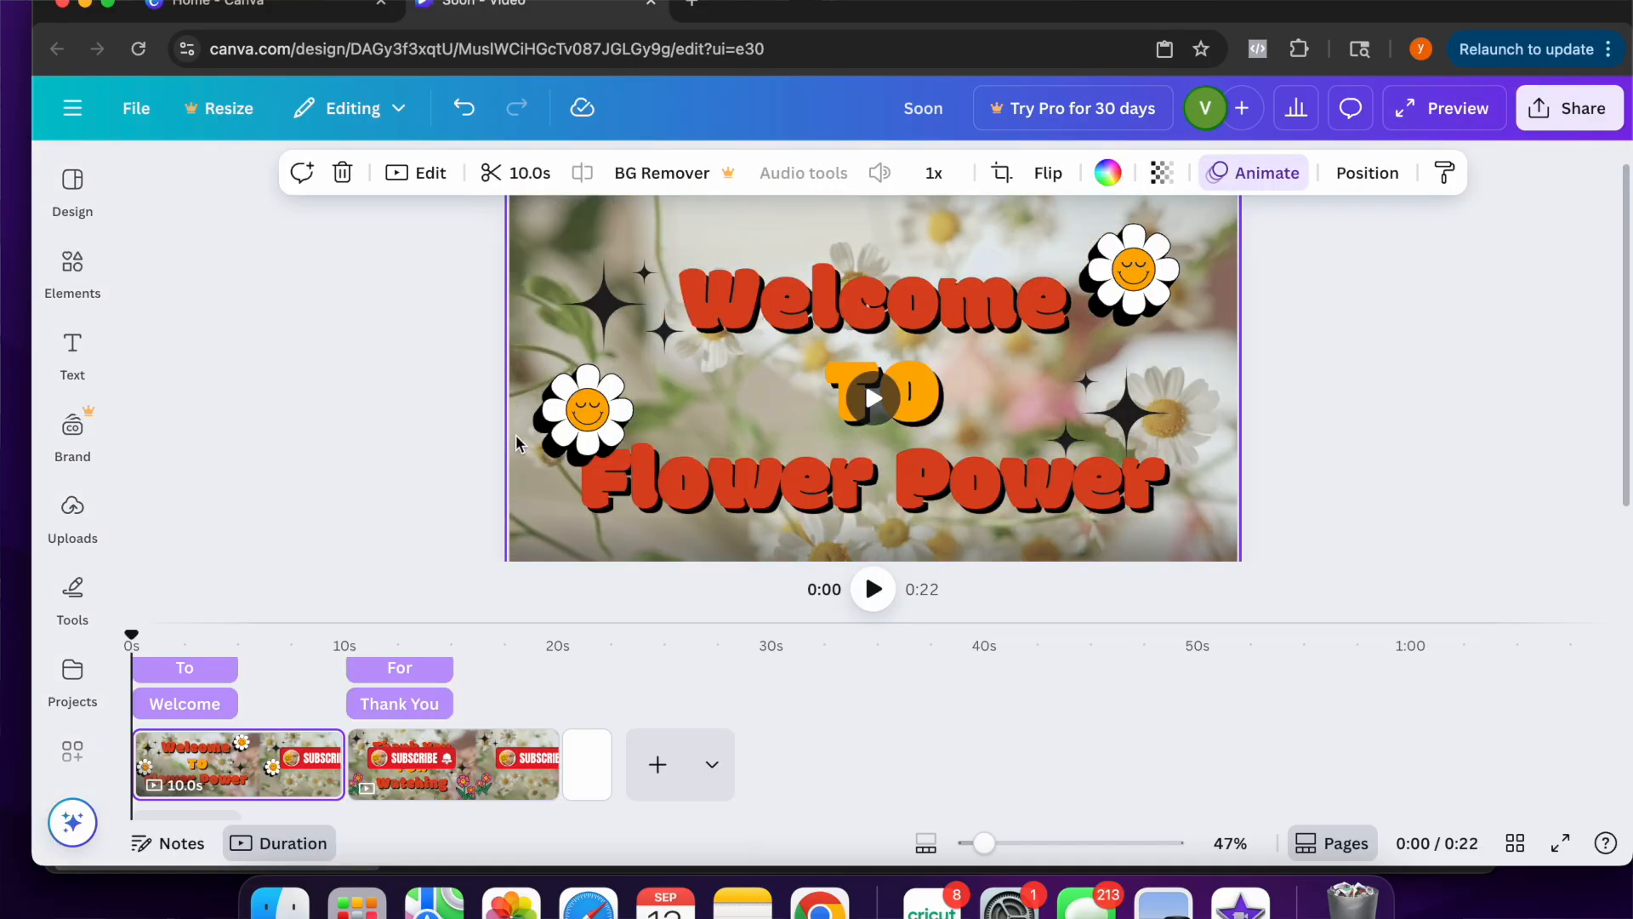
scroll(516, 434, "up", 2)
scroll(515, 434, "up", 1)
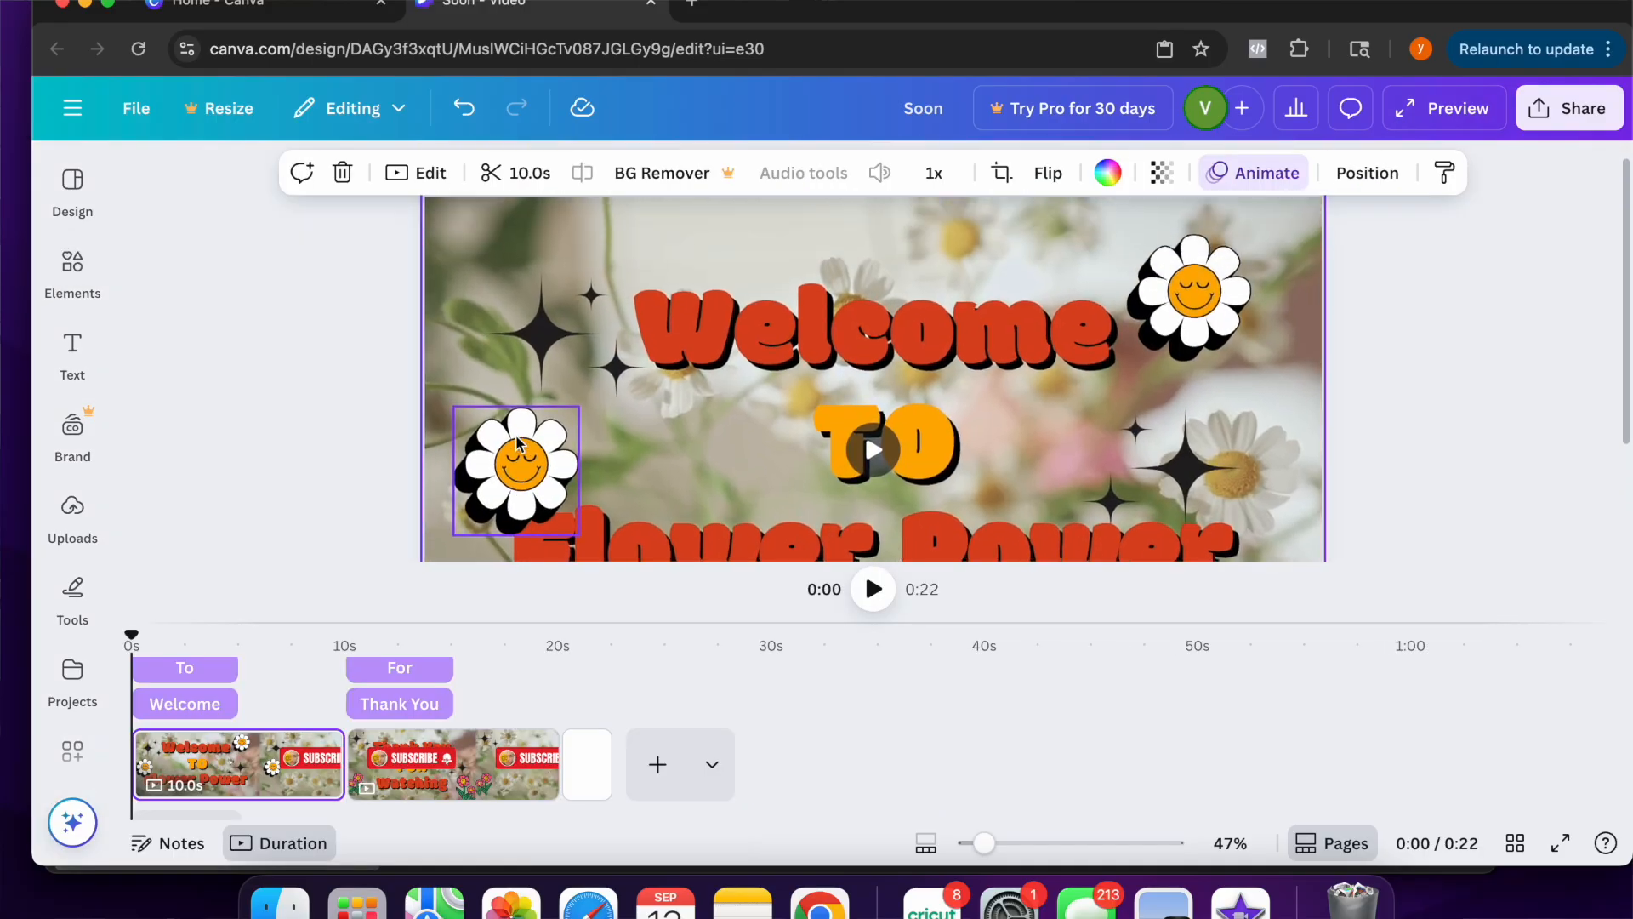
scroll(544, 476, "down", 2)
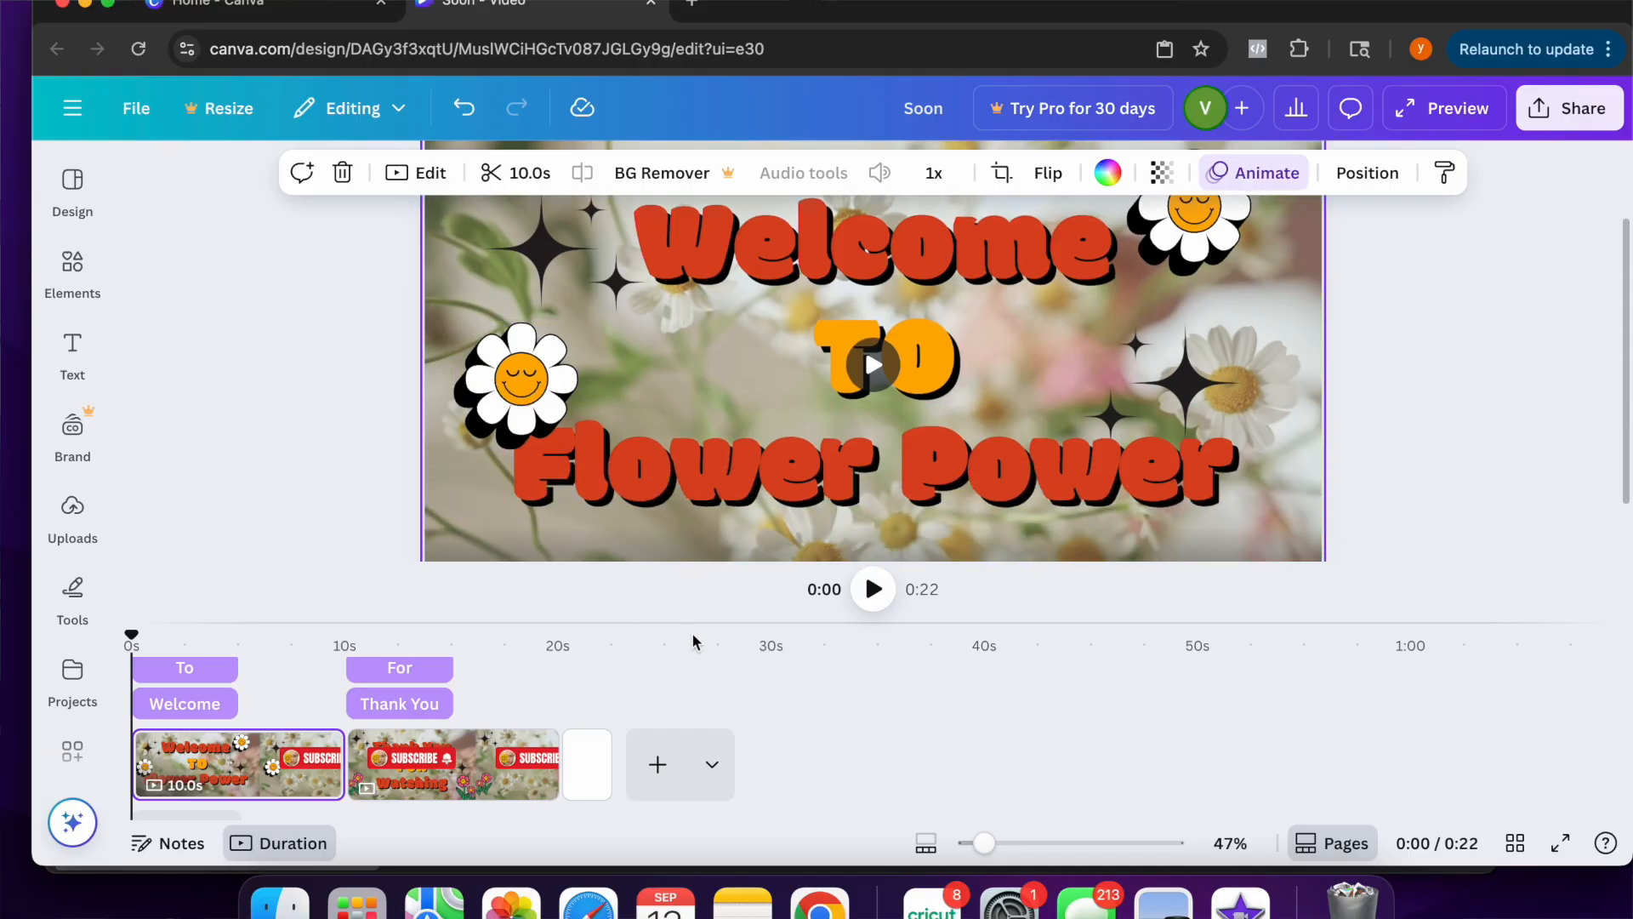
left_click(874, 589)
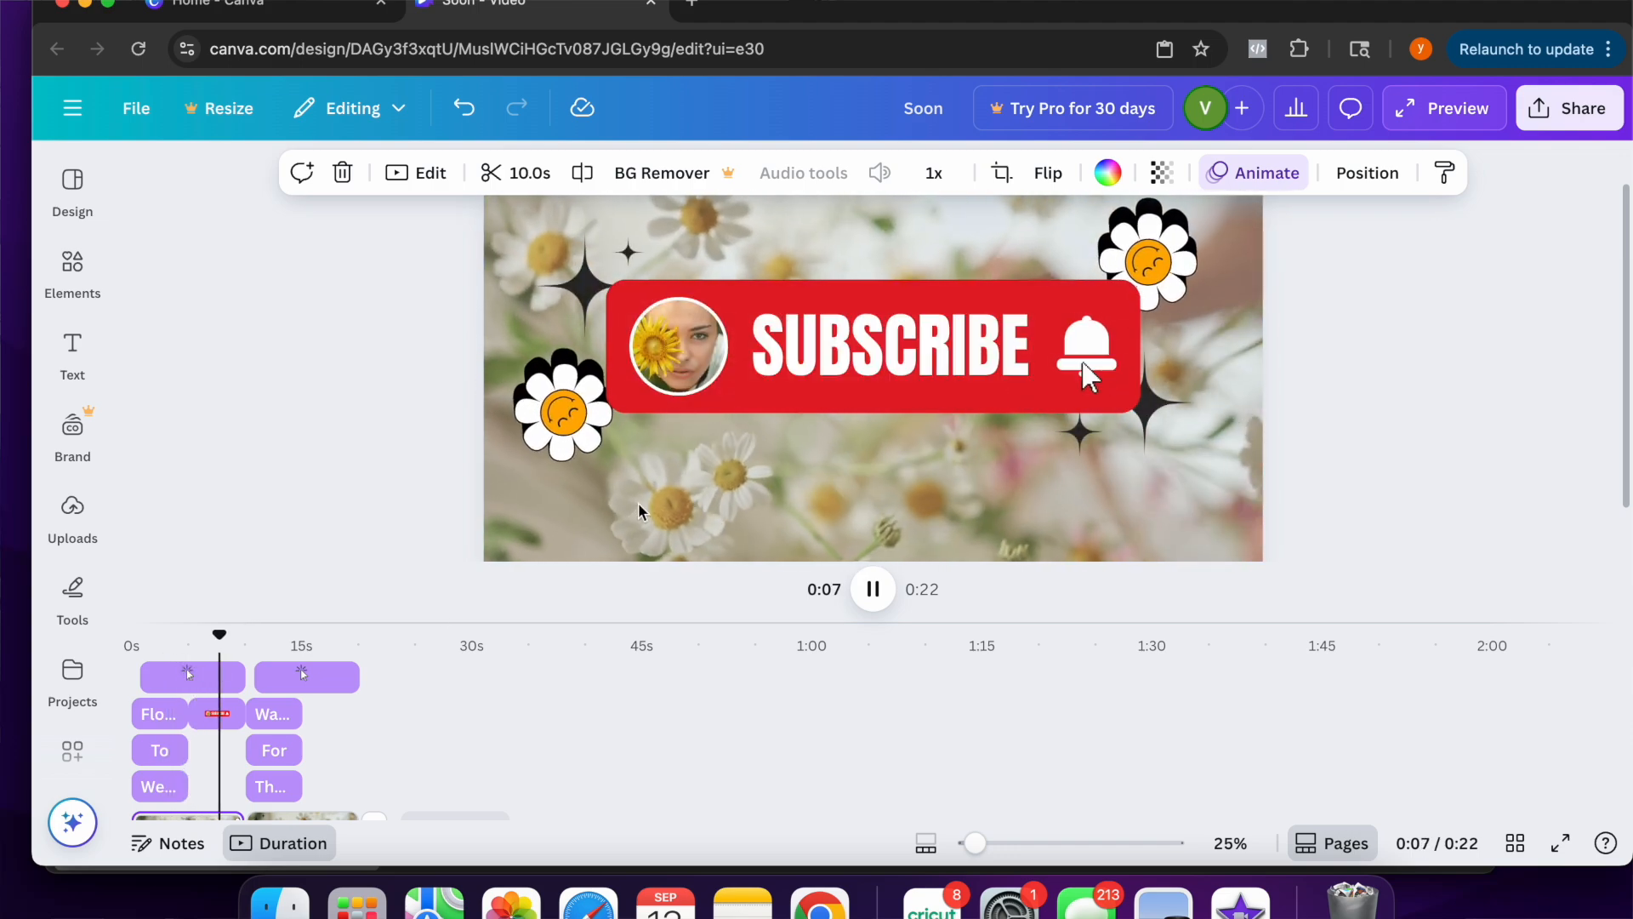
left_click(873, 588)
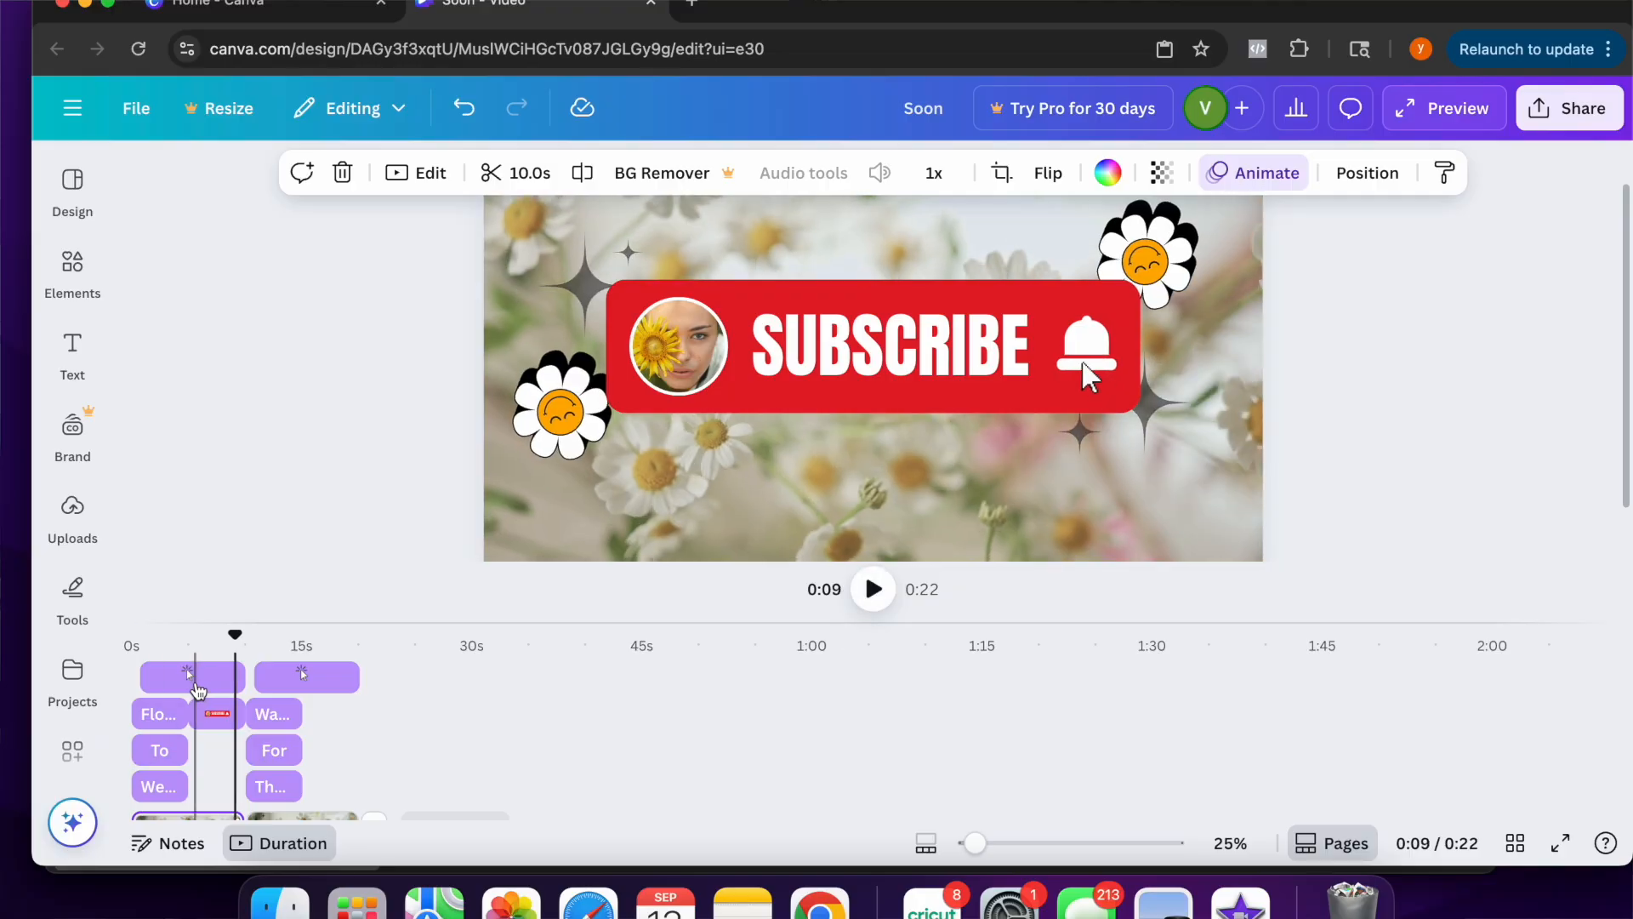
Trim the start of the Welcome page's cursor graphic to about 5 s to match the Subscribe button, and play it back
left_click(198, 689)
left_click_drag(145, 678, 200, 678)
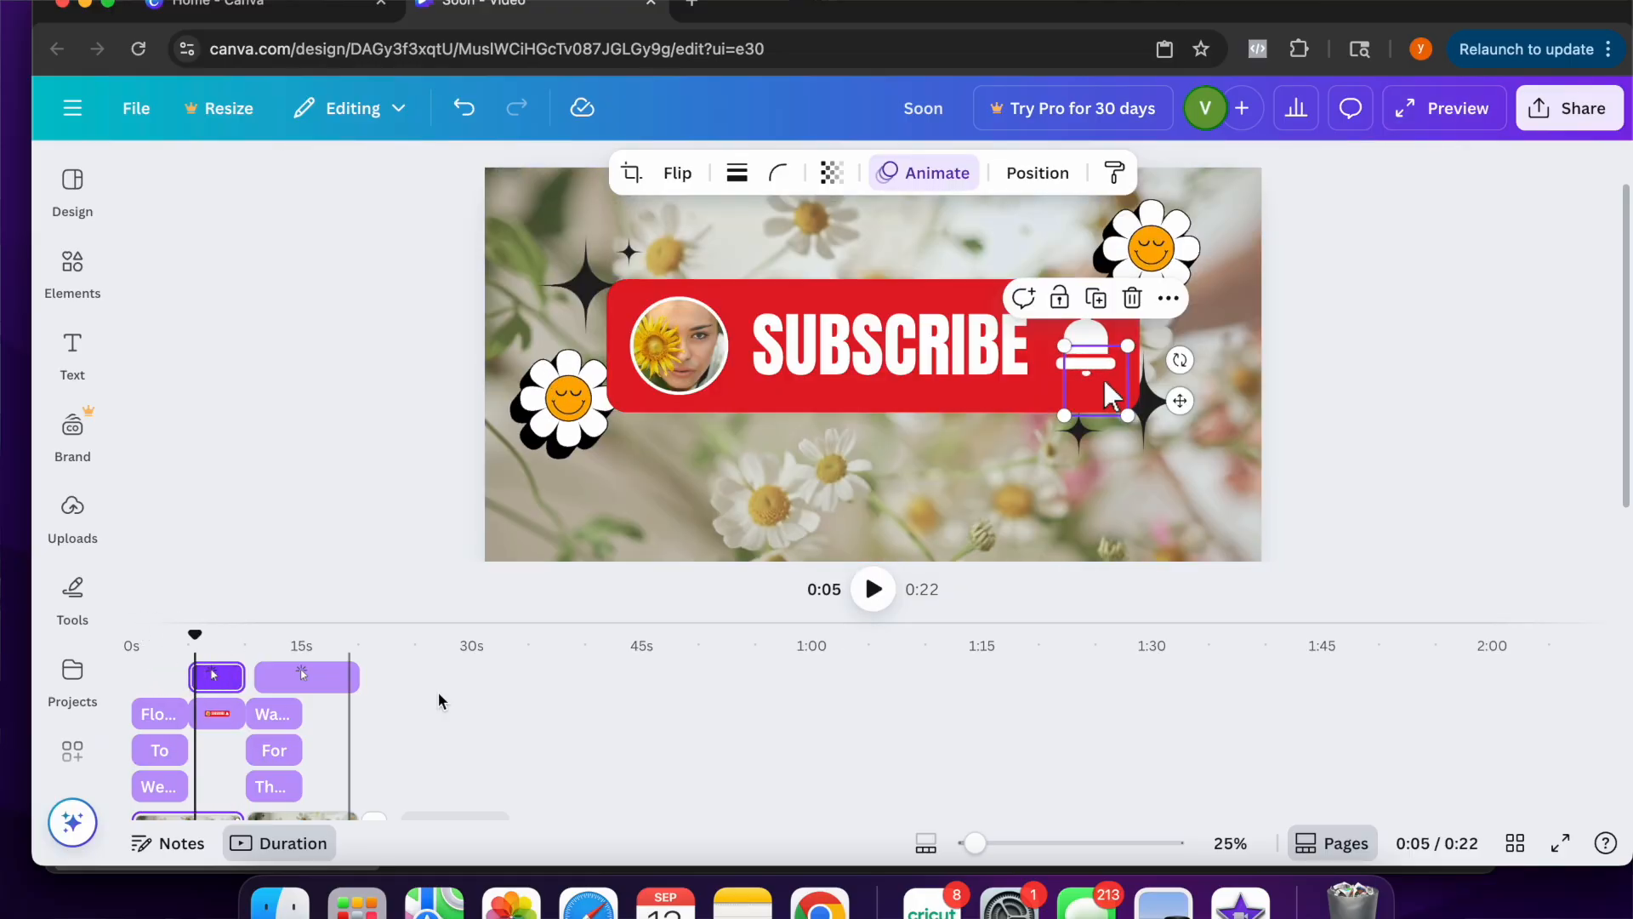
left_click(874, 591)
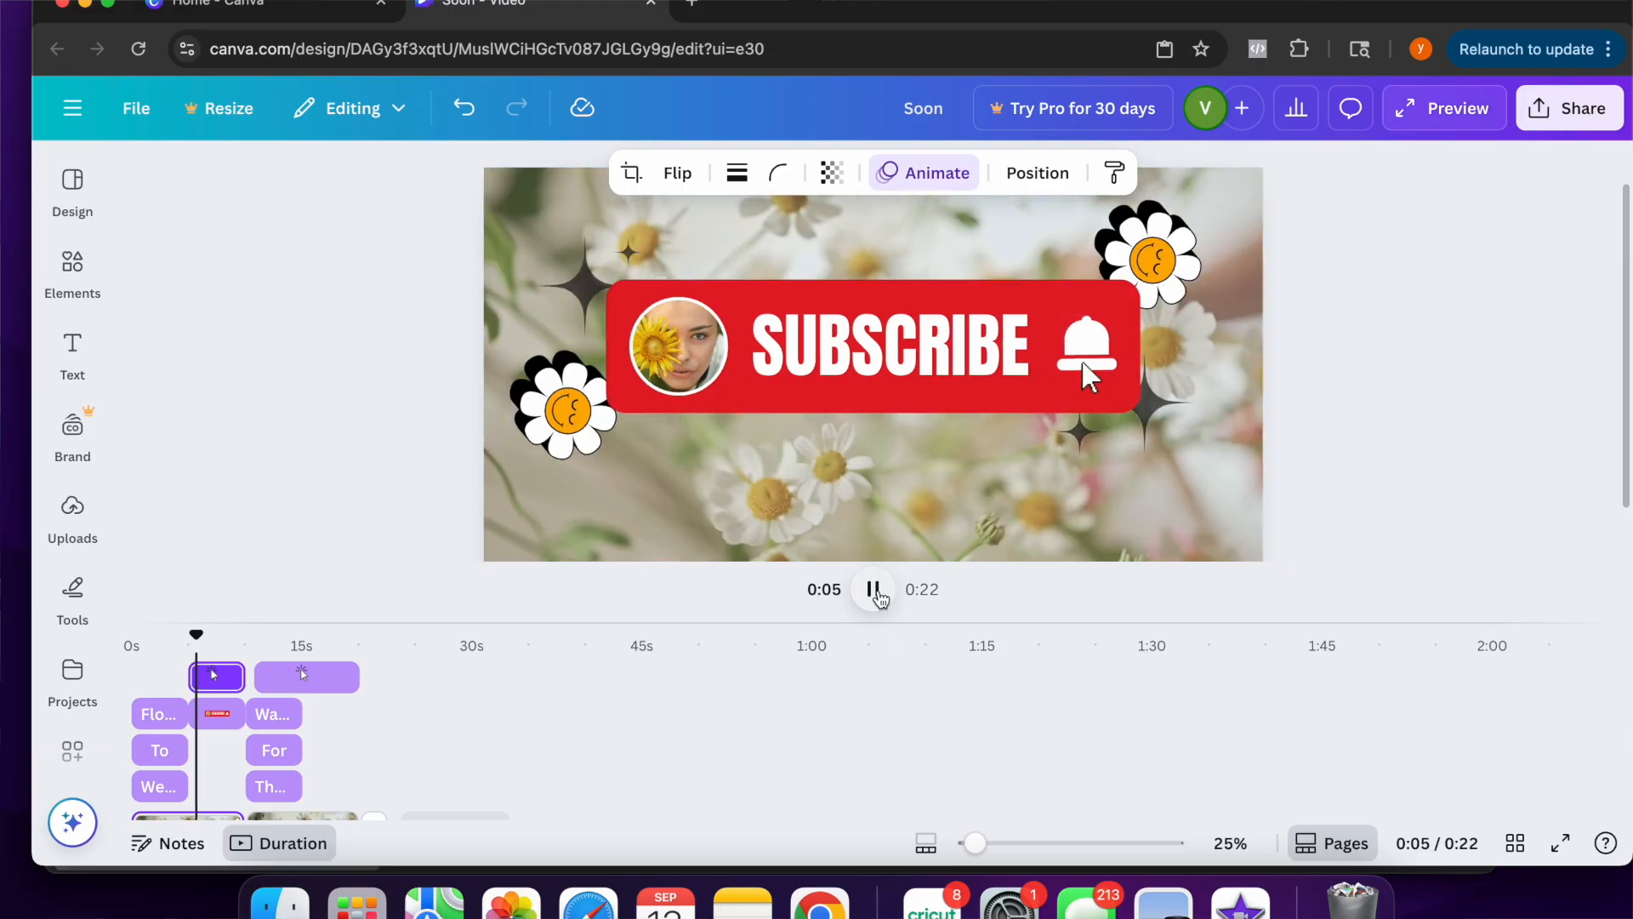